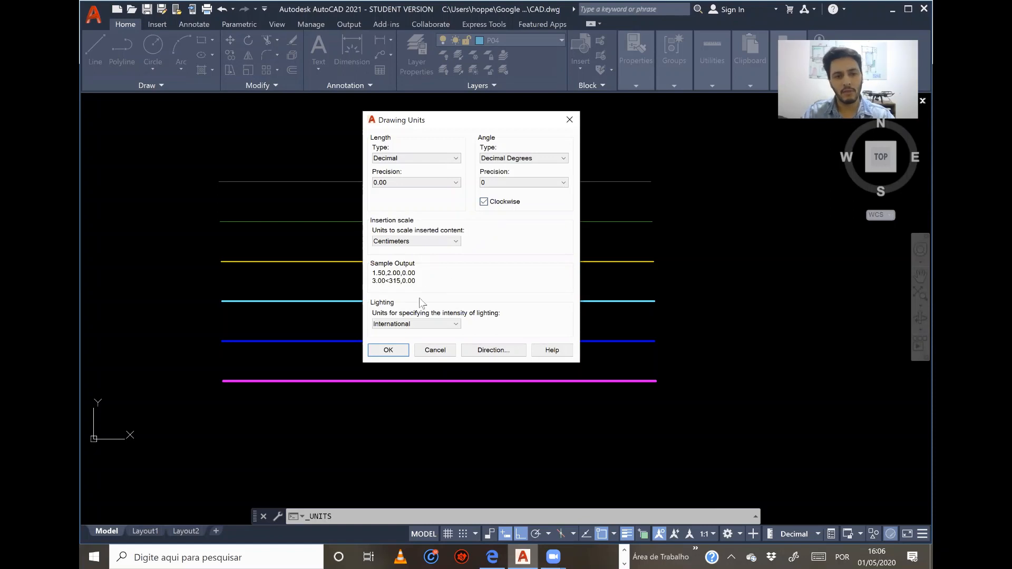
Step: Accept the current drawing units settings and return to the drawing
{"action": "left_click", "coordinate": [388, 350]}
{"action": "left_click", "coordinate": [390, 351]}
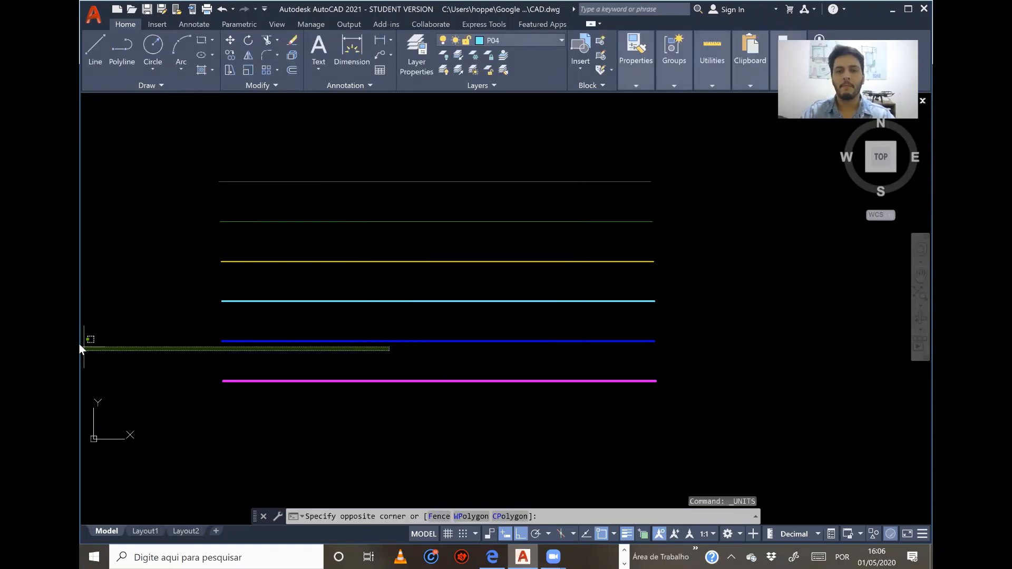
{"action": "left_click", "coordinate": [227, 344]}
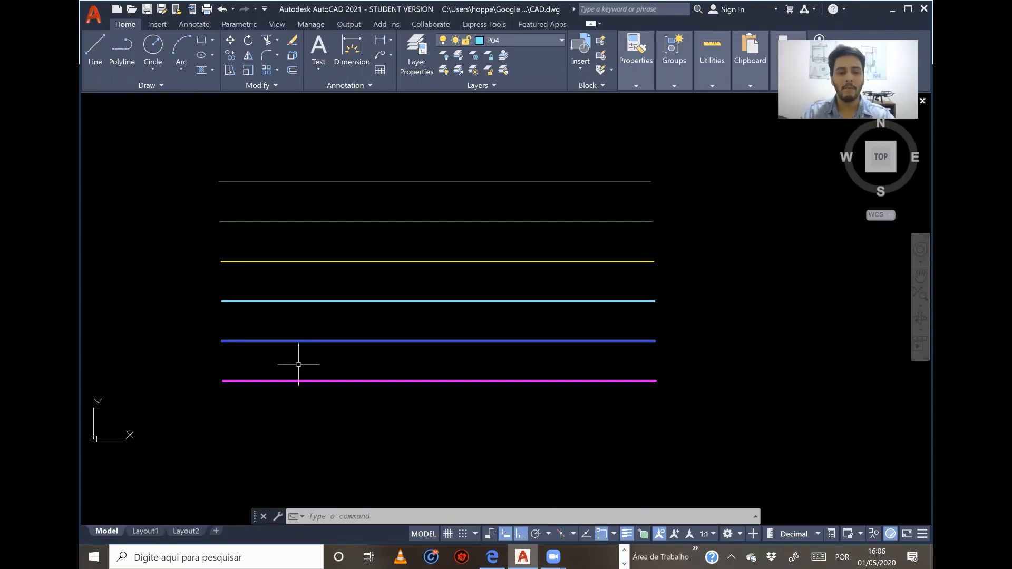
{"action": "mouse_move", "coordinate": [414, 461]}
{"action": "left_mouse_down"}
{"action": "mouse_move", "coordinate": [193, 379]}
{"action": "mouse_move", "coordinate": [170, 467]}
{"action": "mouse_move", "coordinate": [223, 405]}
{"action": "mouse_move", "coordinate": [227, 427]}
{"action": "left_mouse_up"}
{"action": "scroll", "coordinate": [223, 405], "scroll_direction": "down", "scroll_amount": 5}
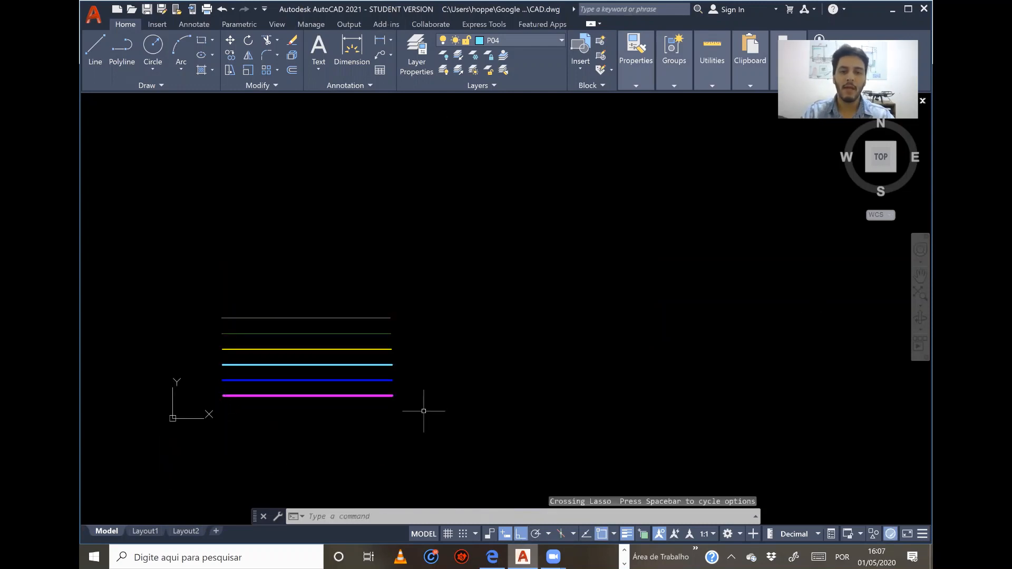
{"action": "middle_click_drag", "start_coordinate": [425, 407], "coordinate": [483, 368]}
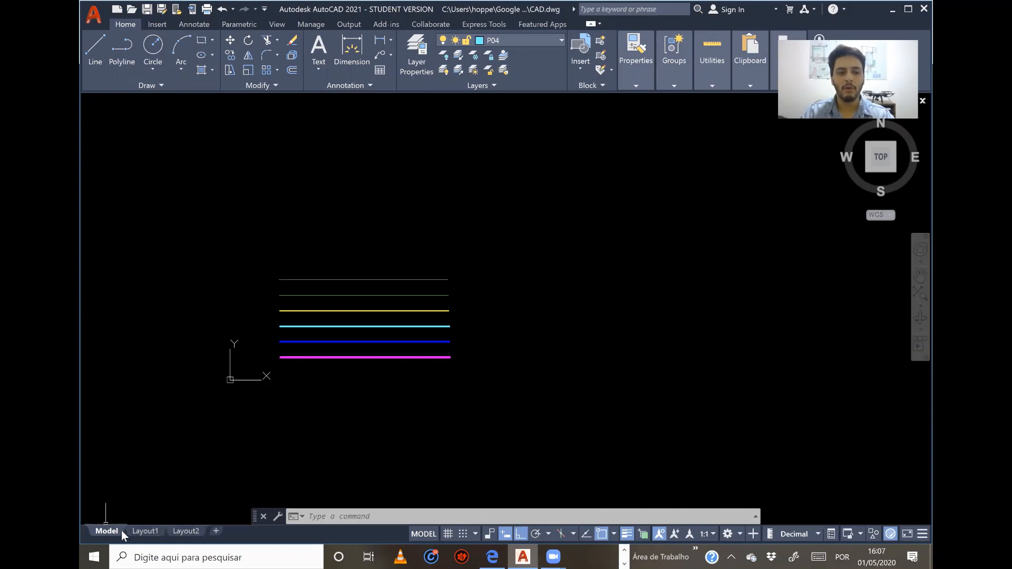
{"action": "mouse_move", "coordinate": [143, 531]}
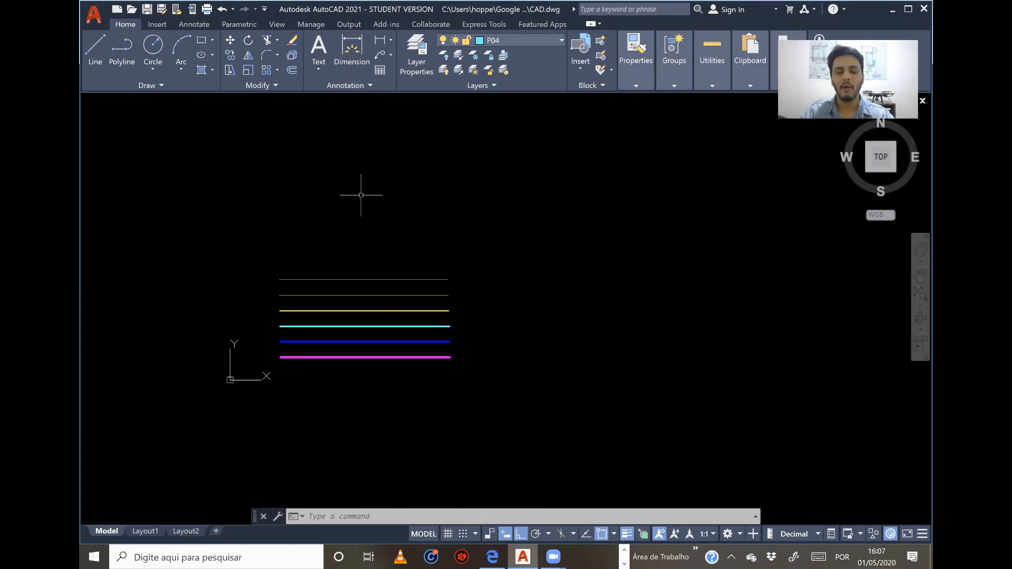
{"action": "middle_click_drag", "start_coordinate": [235, 355], "coordinate": [242, 318]}
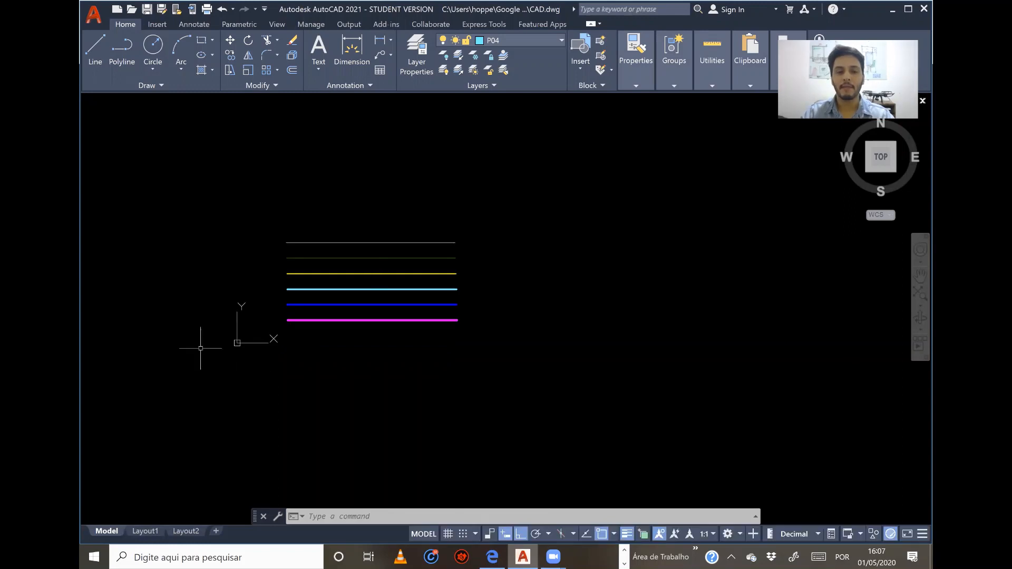
{"action": "mouse_move", "coordinate": [351, 188]}
{"action": "left_mouse_down"}
{"action": "mouse_move", "coordinate": [306, 184]}
{"action": "mouse_move", "coordinate": [175, 267]}
{"action": "mouse_move", "coordinate": [255, 219]}
{"action": "mouse_move", "coordinate": [463, 228]}
{"action": "mouse_move", "coordinate": [487, 200]}
{"action": "left_mouse_up"}
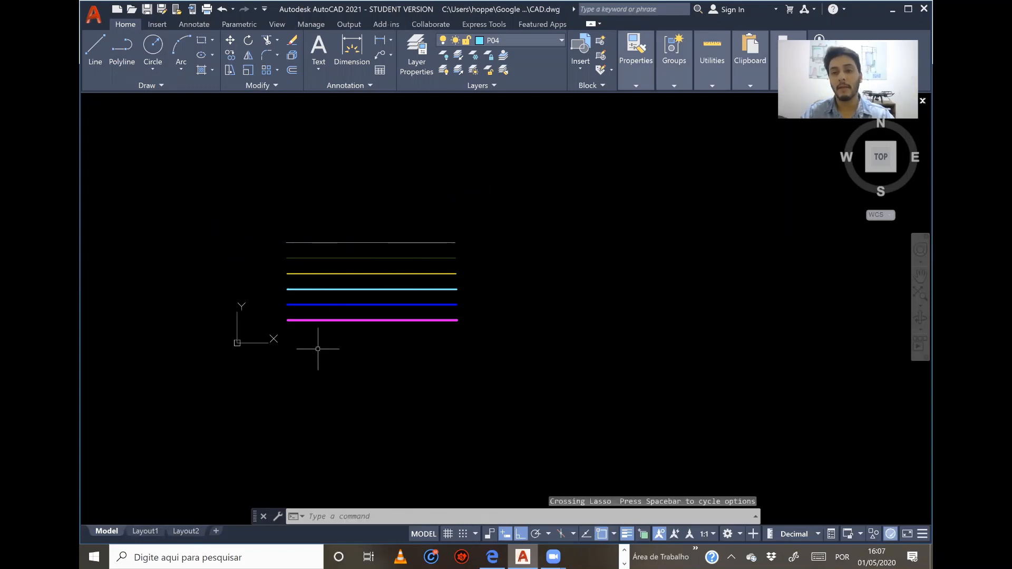
Step: Switch to Layout1, recentre the coloured lines inside its viewport, and return to paper space
{"action": "left_click", "coordinate": [145, 532]}
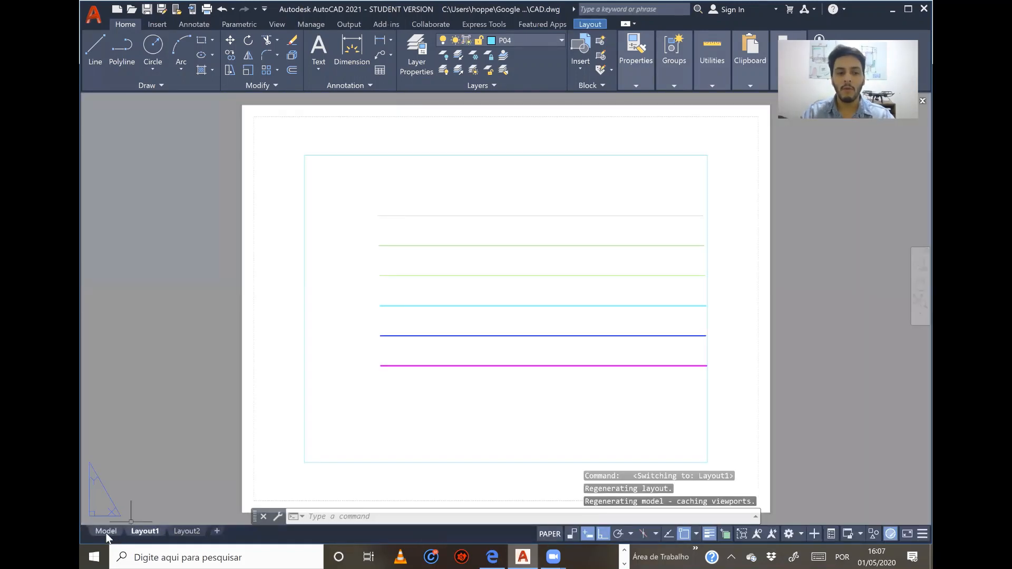
{"action": "left_click", "coordinate": [117, 530]}
{"action": "left_click", "coordinate": [145, 530]}
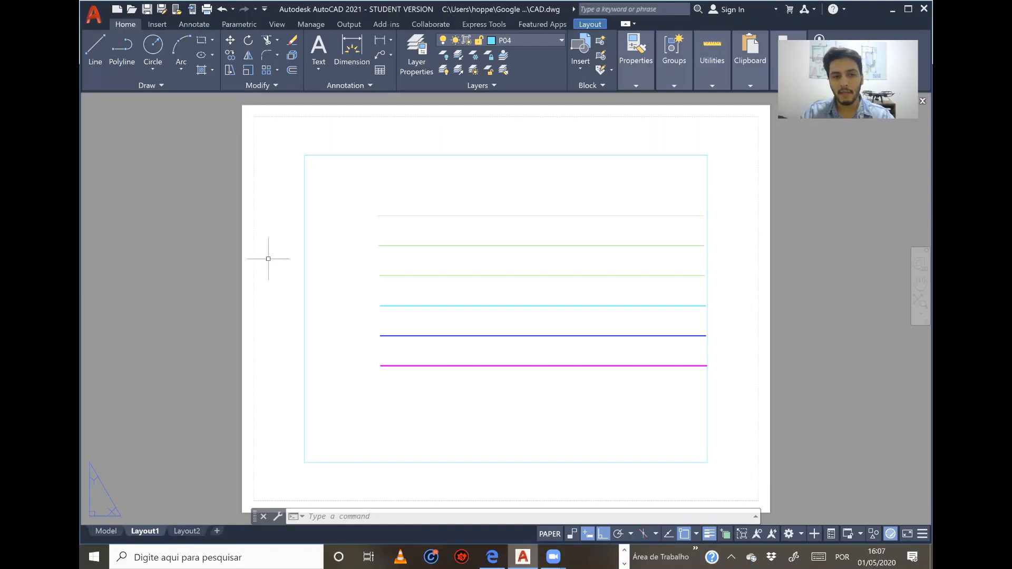
{"action": "left_click", "coordinate": [304, 234]}
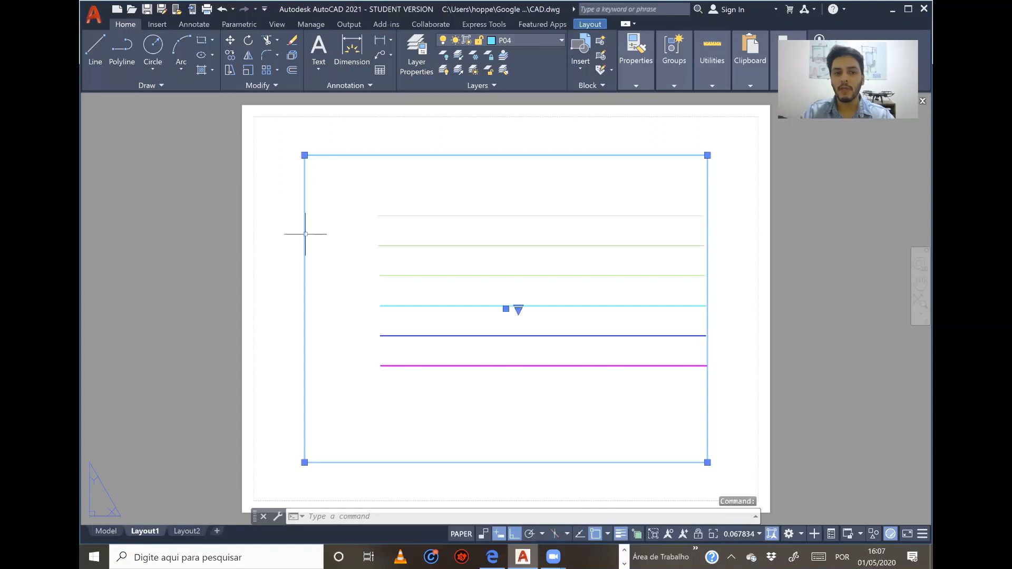
{"action": "double_click", "coordinate": [452, 395]}
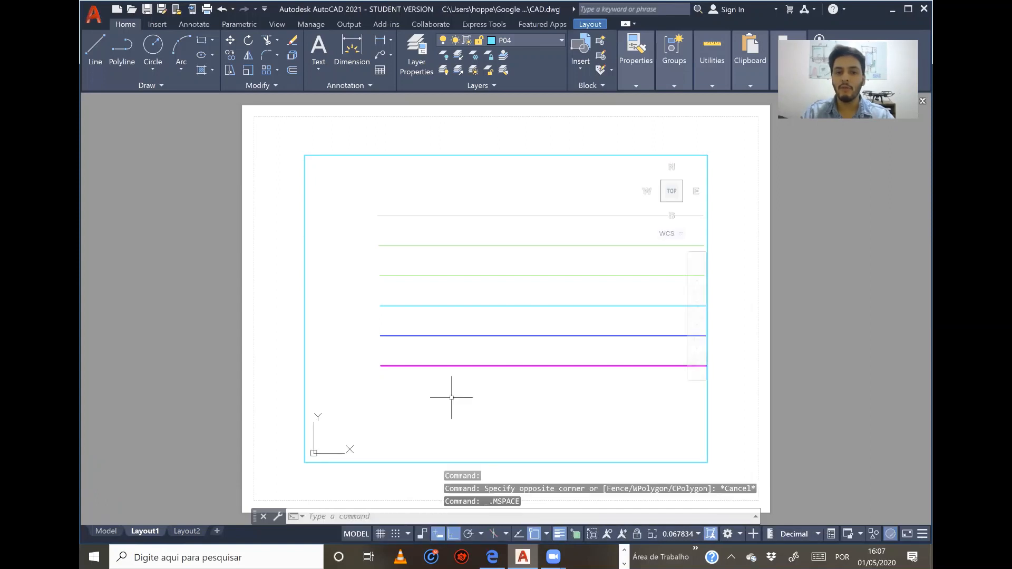
{"action": "double_click", "coordinate": [159, 333]}
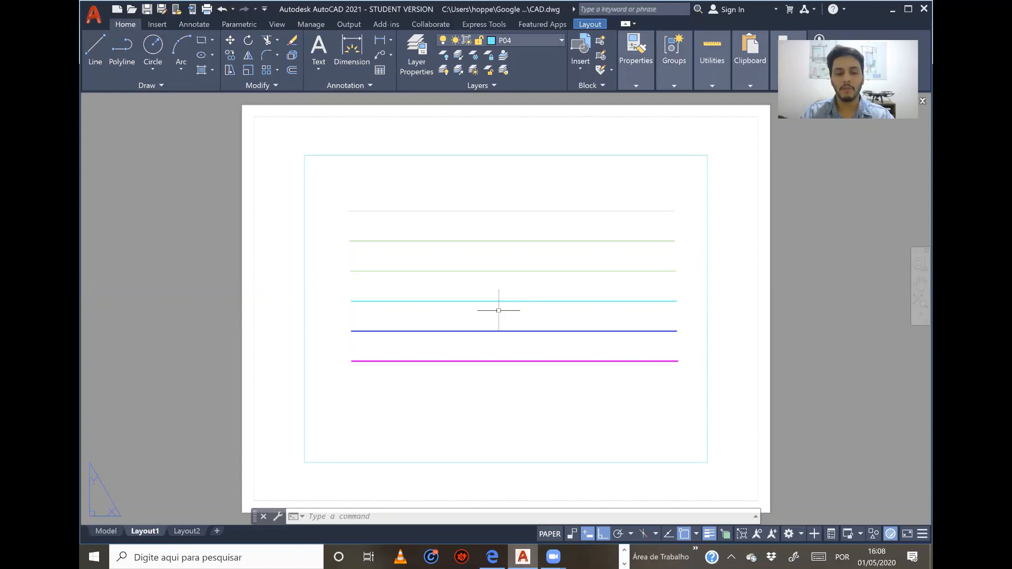
Step: Look at Layout2, add a new layout after it, and open the new layout
{"action": "left_click", "coordinate": [176, 531]}
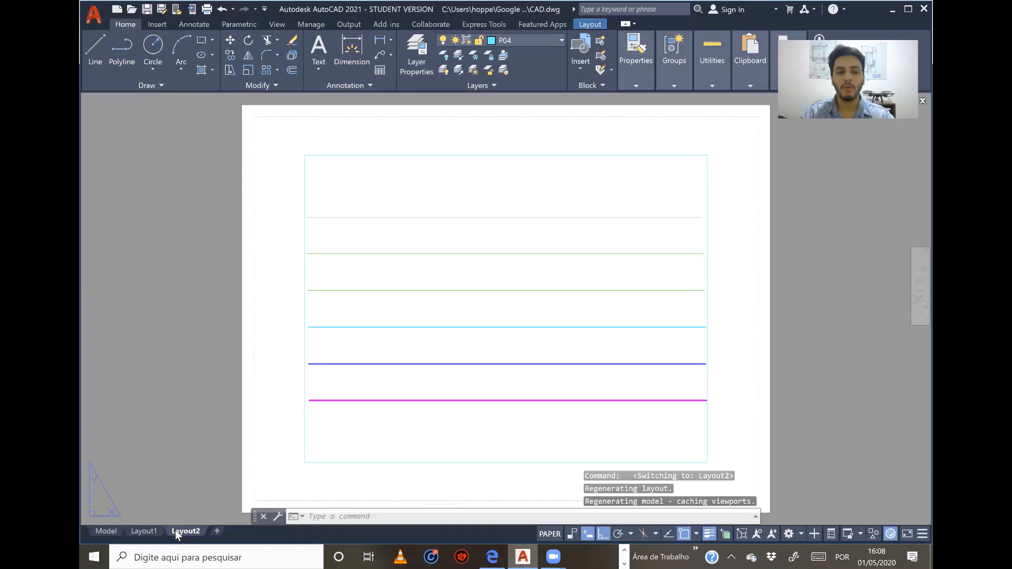
{"action": "left_click", "coordinate": [217, 530]}
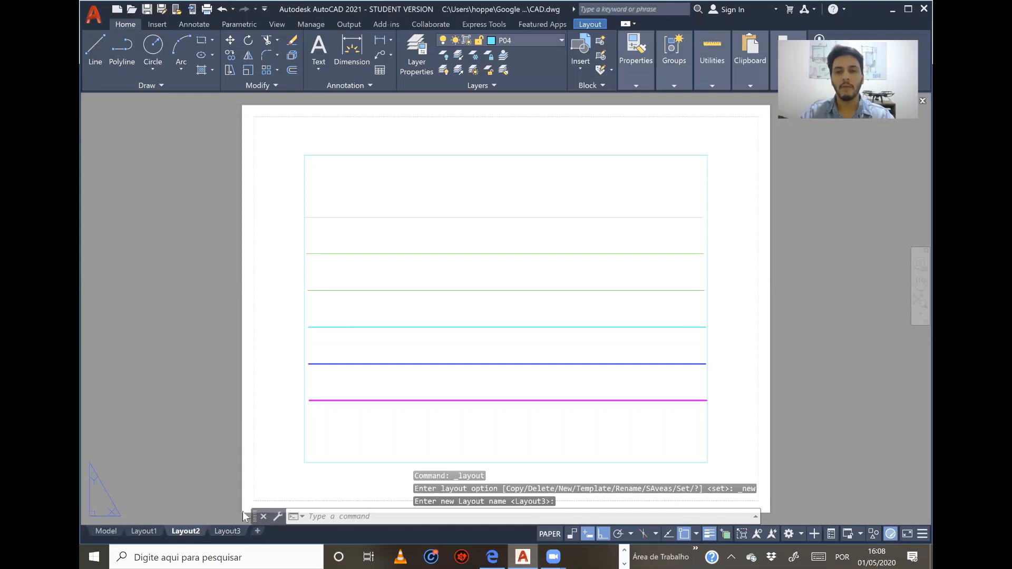
{"action": "left_click", "coordinate": [212, 531]}
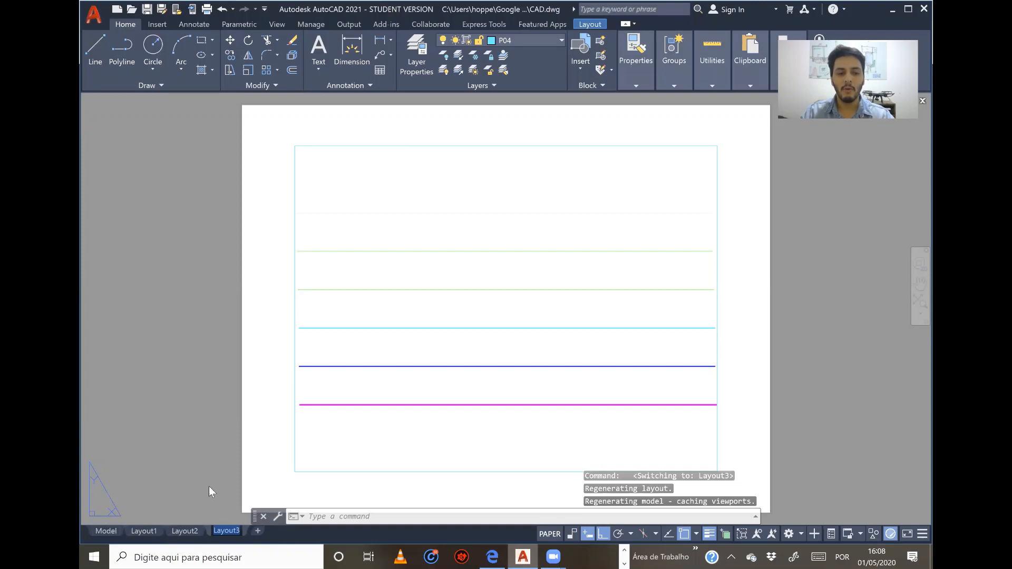
Step: Create a copy of Layout3 placed before Layout3, and view the copy and the original
{"action": "right_click", "coordinate": [223, 532]}
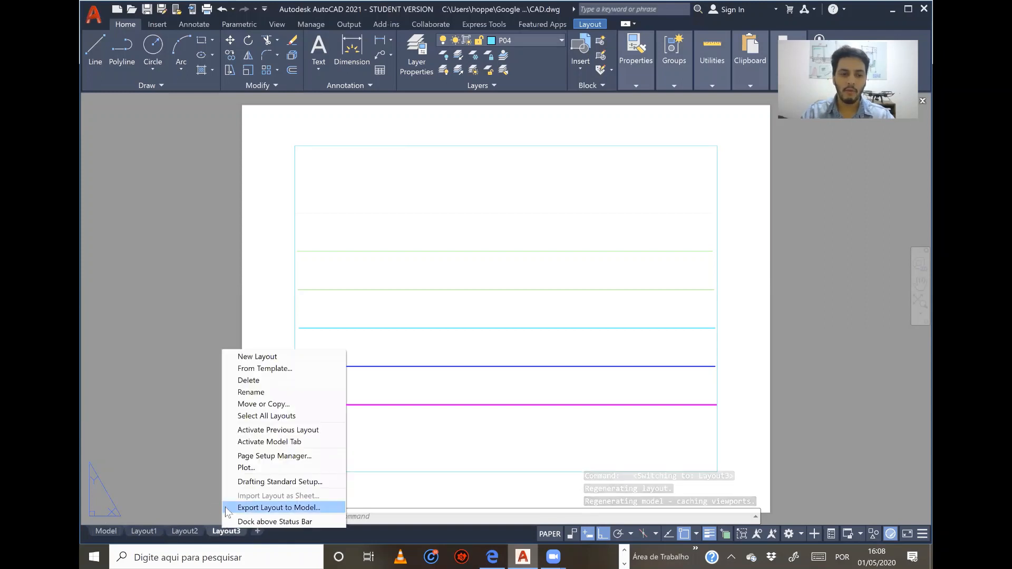
{"action": "left_click", "coordinate": [255, 405]}
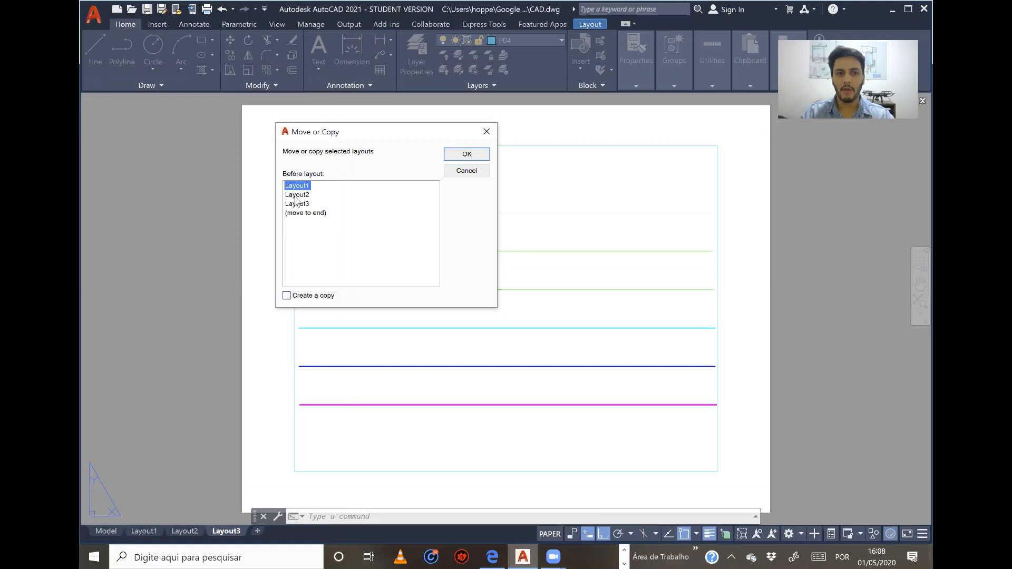
{"action": "key", "text": "Down"}
{"action": "key", "text": "Down"}
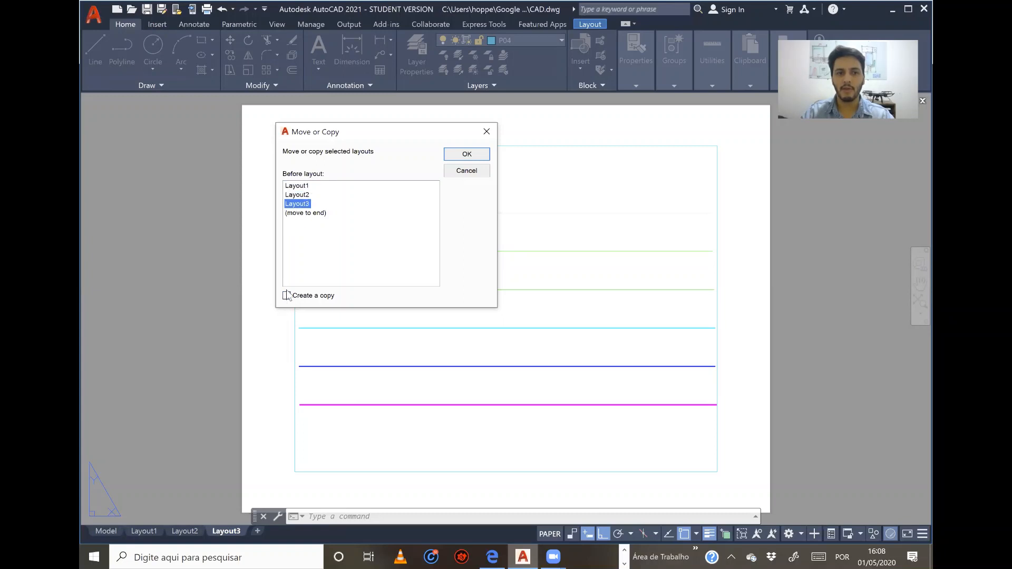
{"action": "left_click", "coordinate": [287, 296]}
{"action": "left_click", "coordinate": [467, 154]}
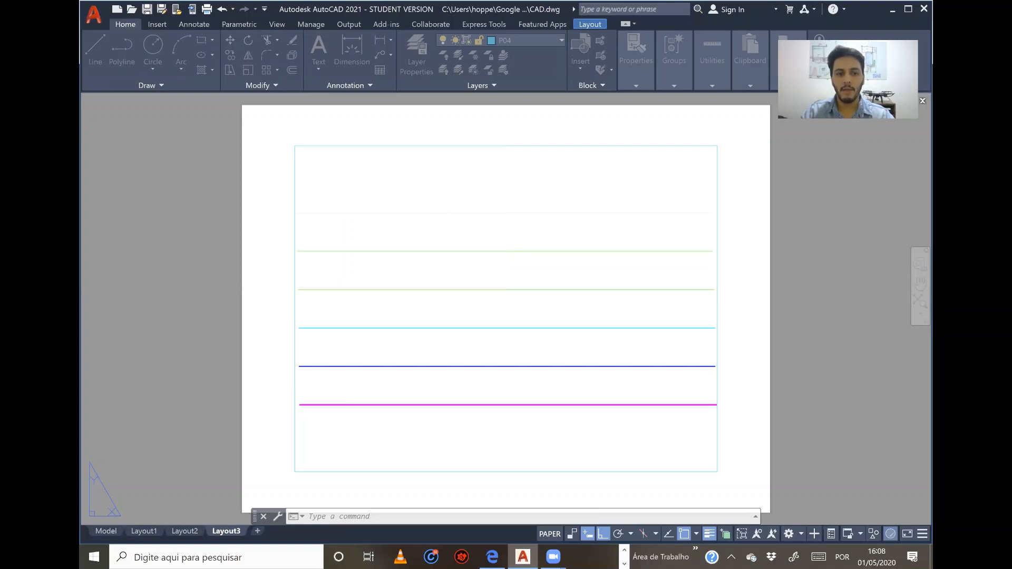
{"action": "left_click", "coordinate": [233, 530]}
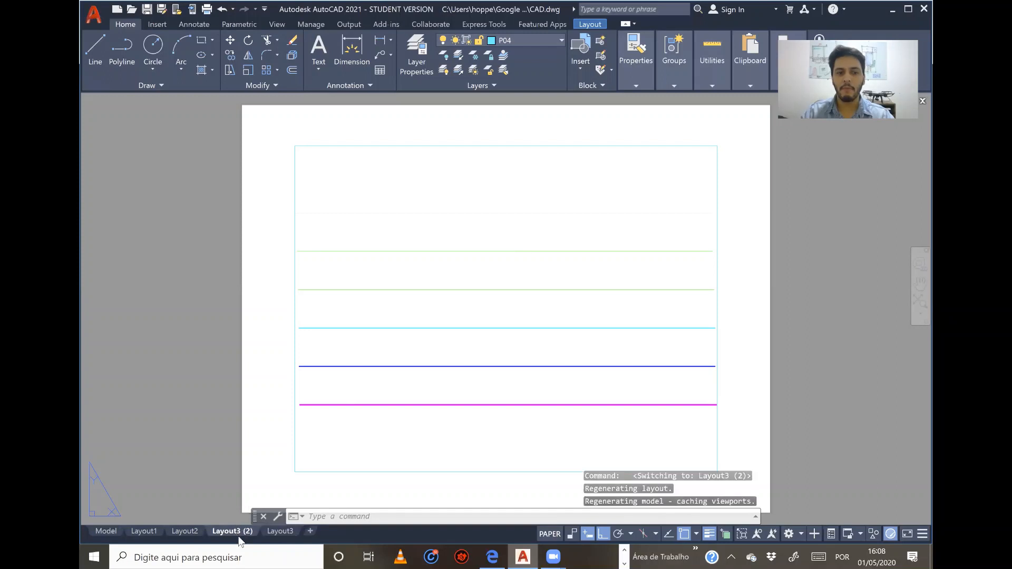
{"action": "left_click", "coordinate": [277, 532]}
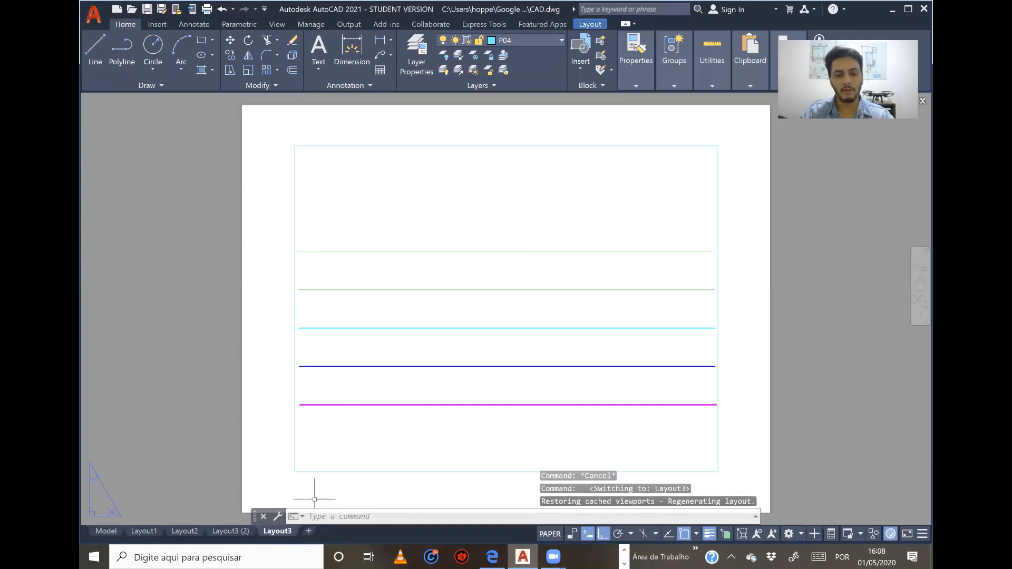
Step: Return to the Layout1 sheet, leaving nothing selected
{"action": "mouse_move", "coordinate": [103, 532]}
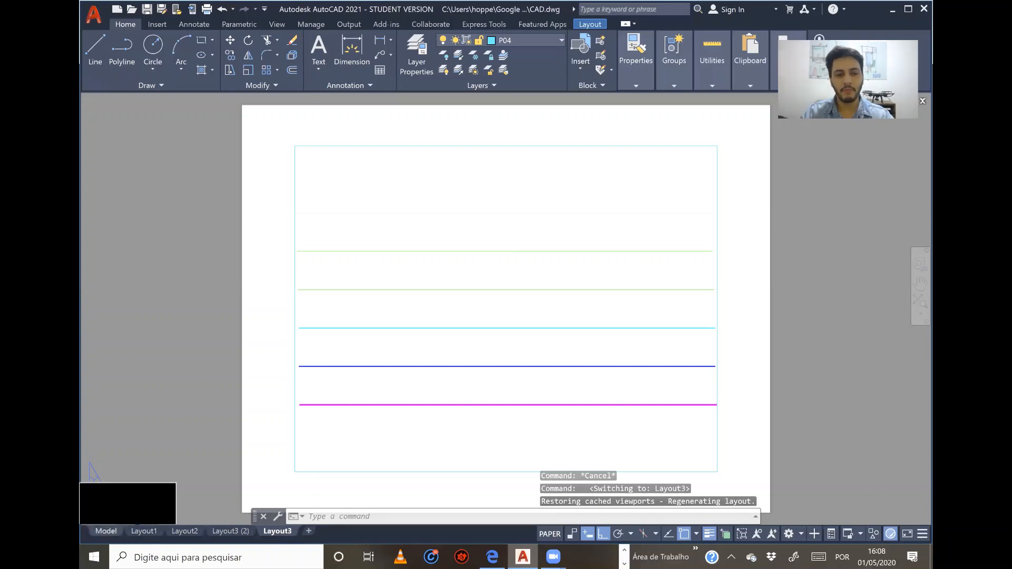
{"action": "left_click", "coordinate": [137, 532]}
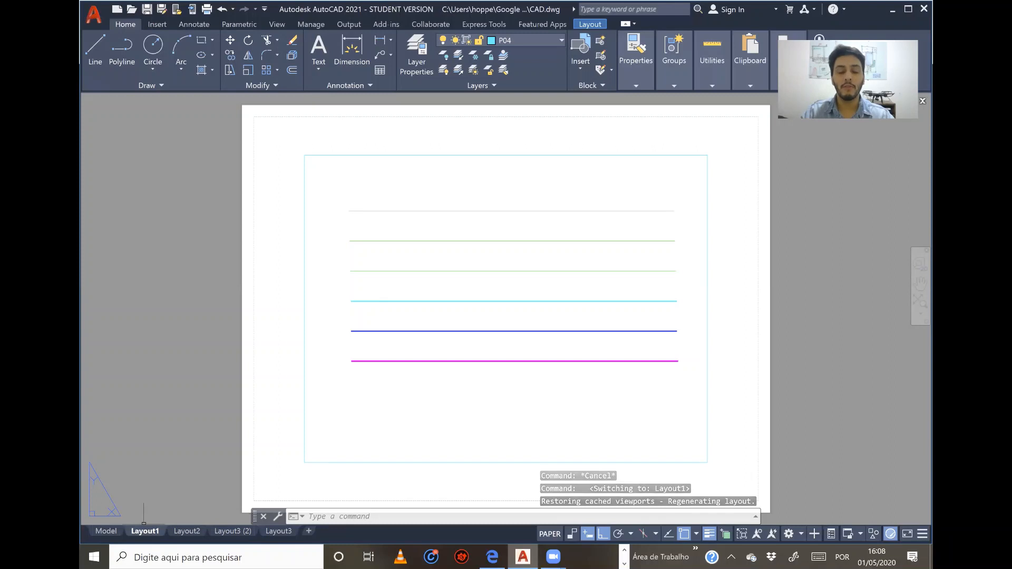
{"action": "mouse_move", "coordinate": [154, 363]}
{"action": "left_mouse_down"}
{"action": "mouse_move", "coordinate": [244, 308]}
{"action": "mouse_move", "coordinate": [274, 304]}
{"action": "left_mouse_up"}
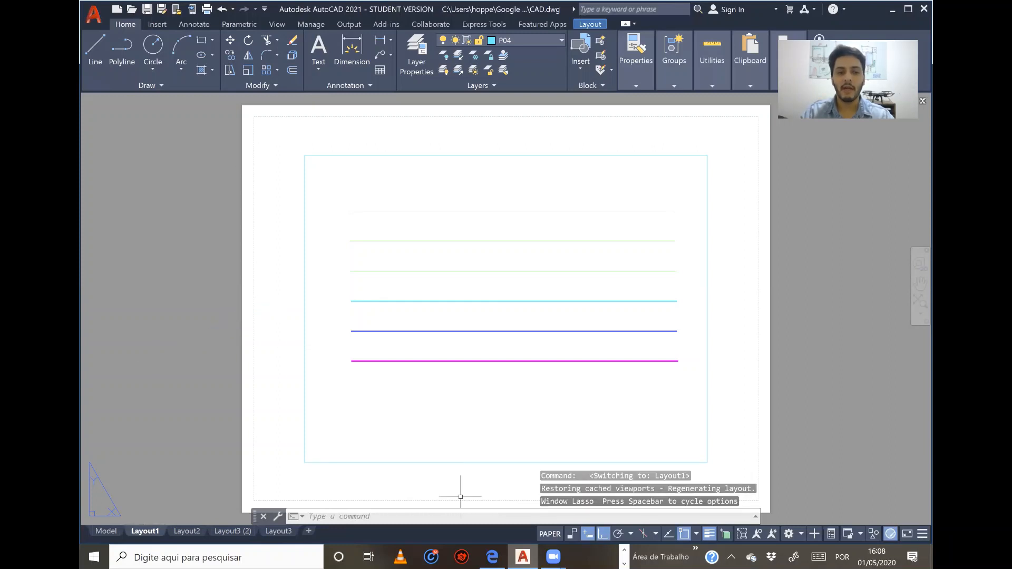
{"action": "left_click", "coordinate": [231, 103]}
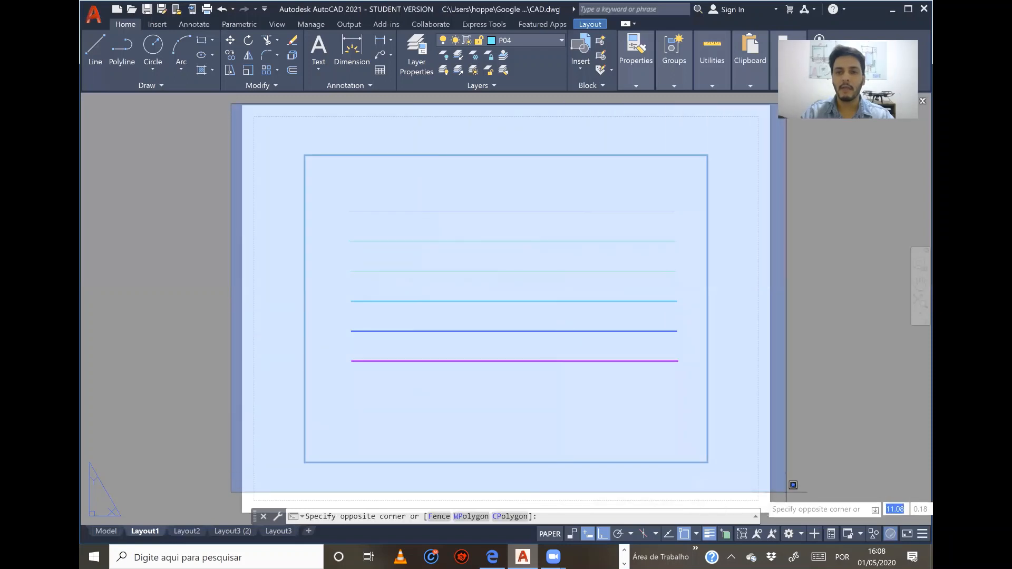
{"action": "left_click", "coordinate": [245, 253]}
{"action": "key", "text": "Escape"}
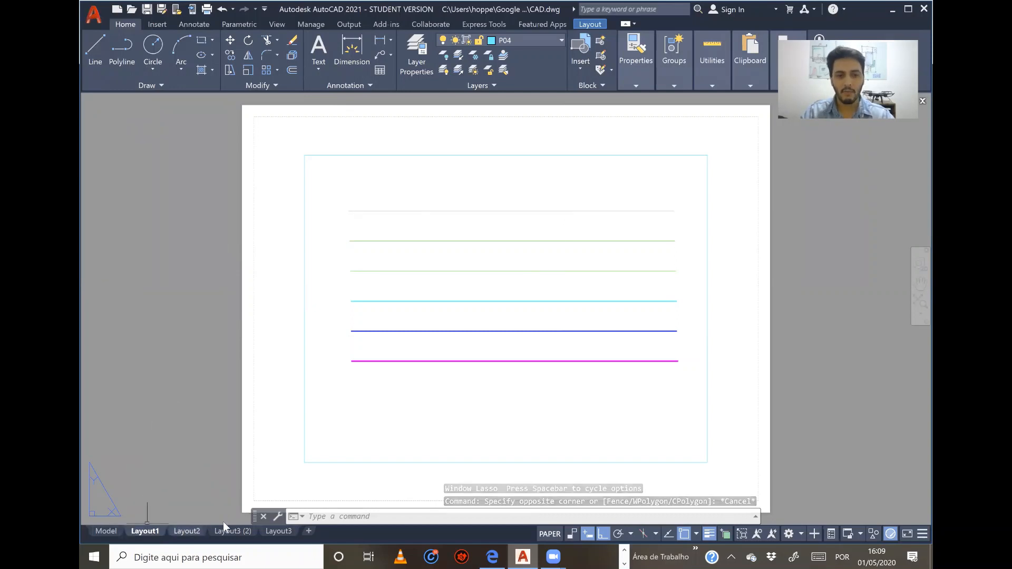
Step: Open the page setup of Layout1 for modification through the Page Setup Manager
{"action": "right_click", "coordinate": [150, 533]}
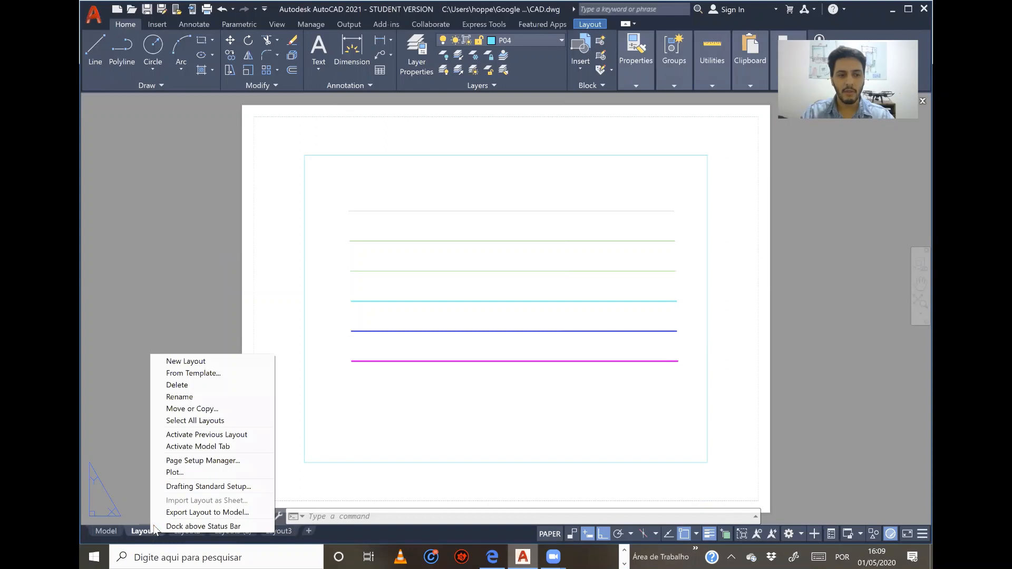
{"action": "left_click", "coordinate": [175, 460]}
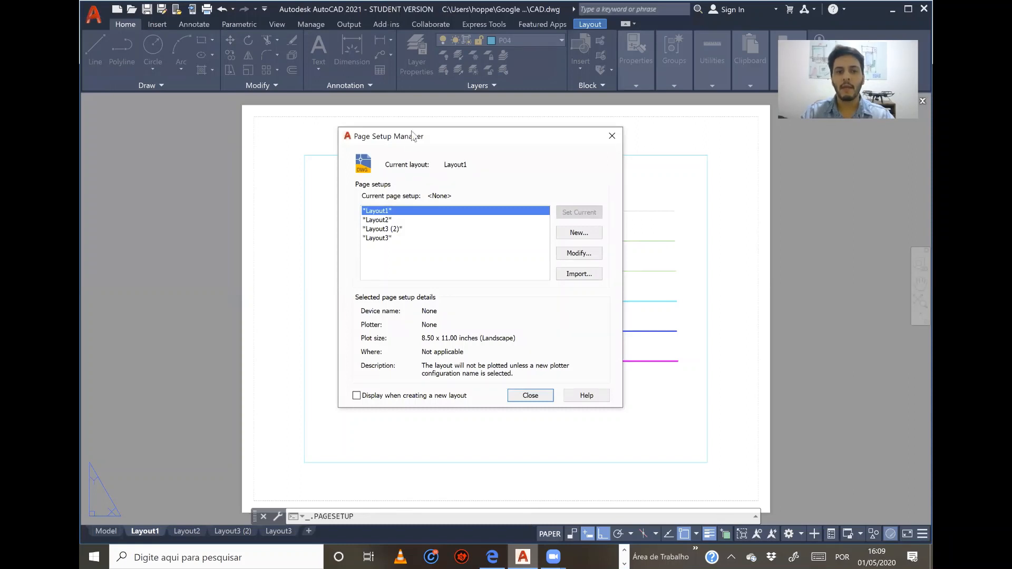
{"action": "left_click_drag", "start_coordinate": [412, 136], "coordinate": [288, 135]}
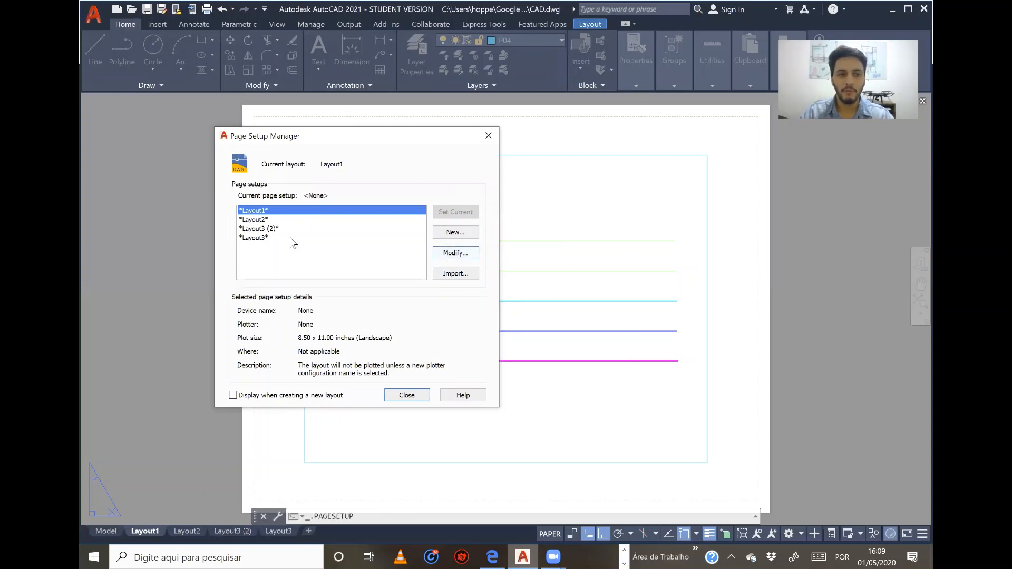
{"action": "left_click", "coordinate": [445, 255]}
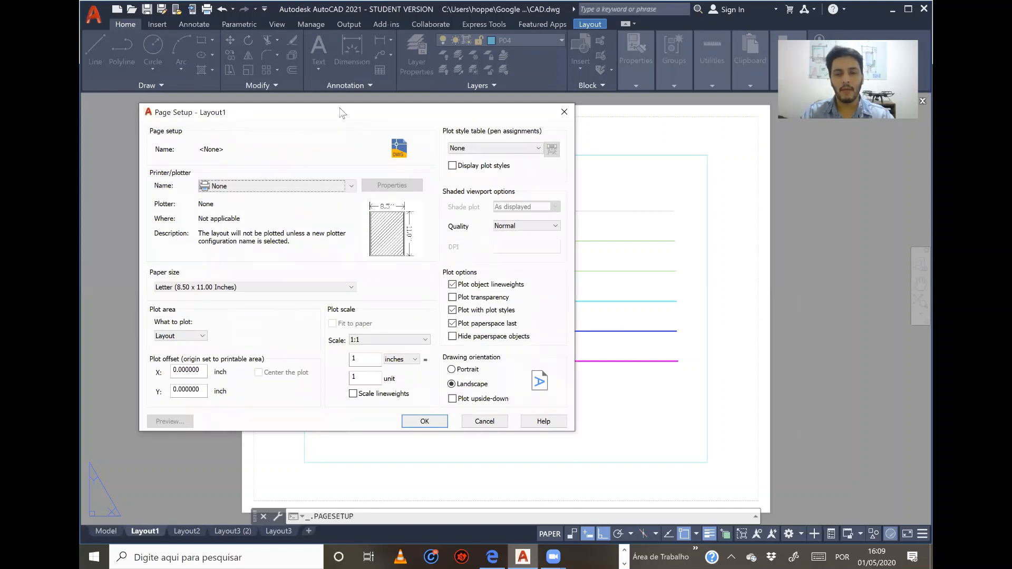
{"action": "left_click_drag", "start_coordinate": [340, 111], "coordinate": [438, 105]}
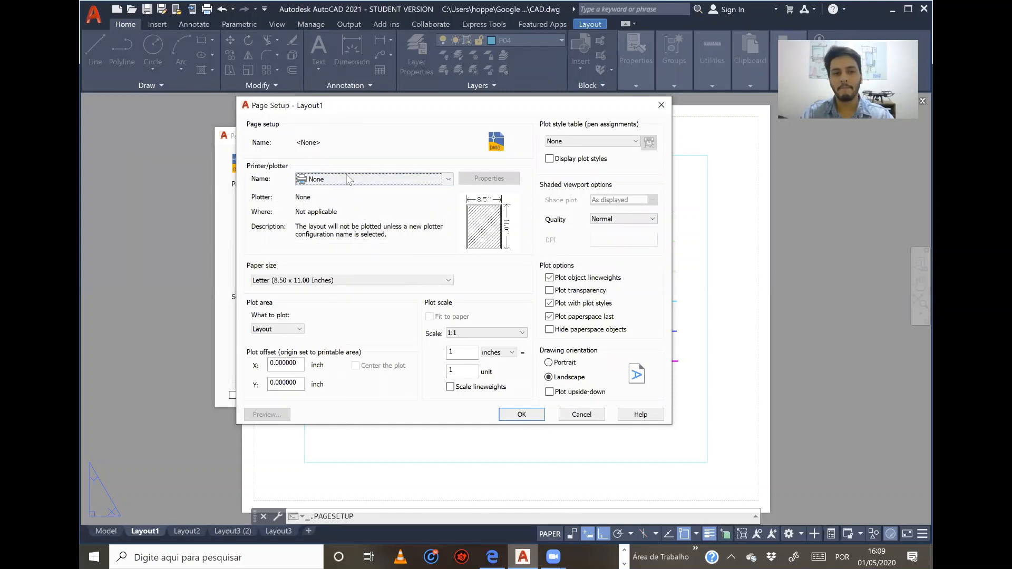
Step: Review the available printers and plotters for Layout1's page setup, keeping None as the device
{"action": "left_click", "coordinate": [436, 182]}
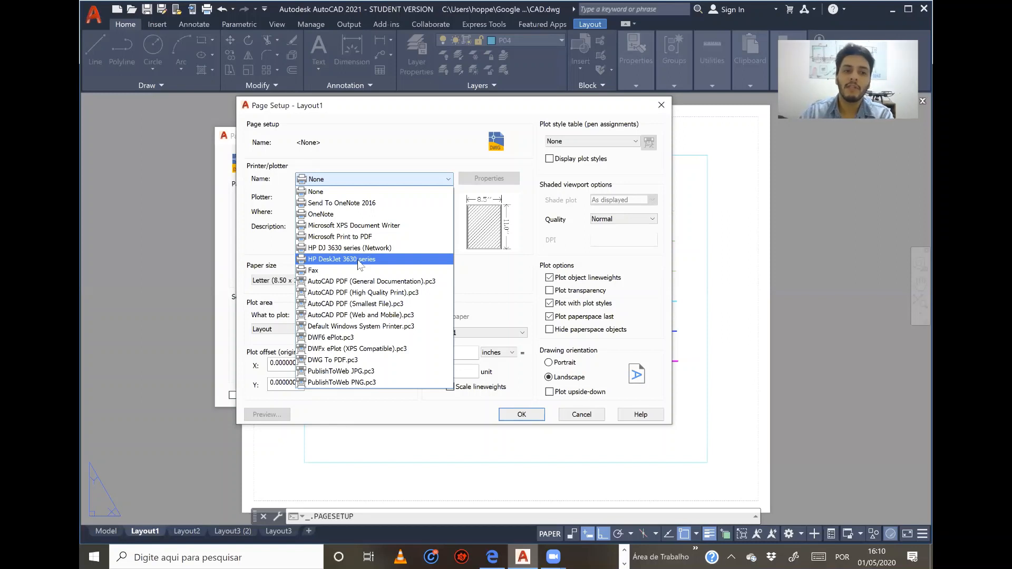
{"action": "left_click", "coordinate": [336, 193]}
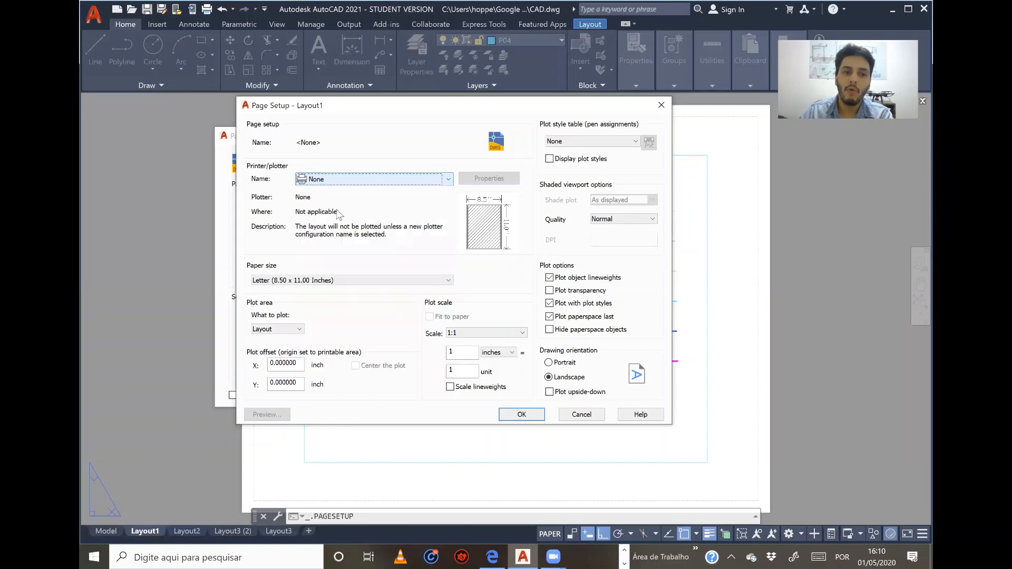
{"action": "left_click", "coordinate": [410, 181]}
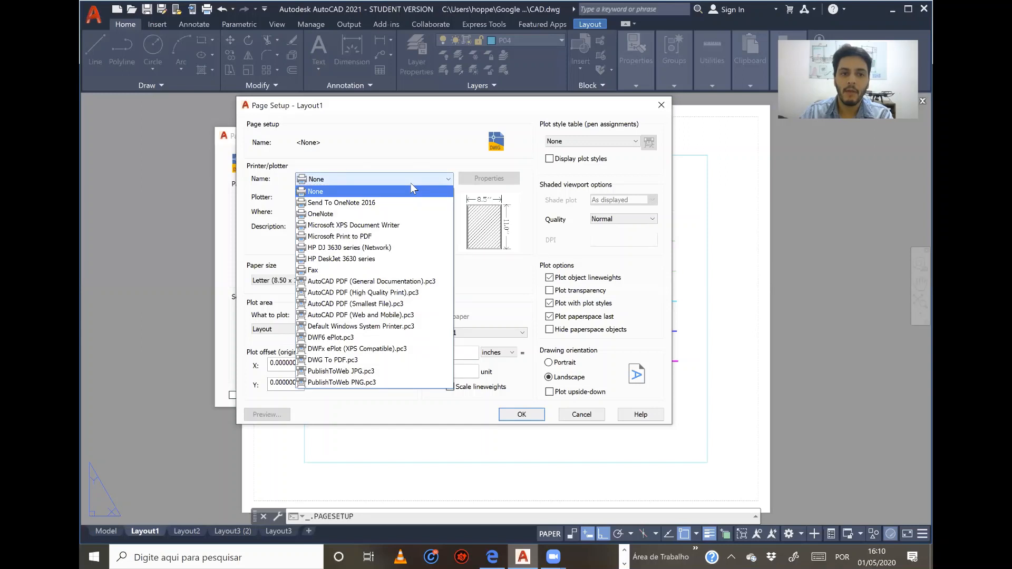
{"action": "left_click", "coordinate": [426, 178]}
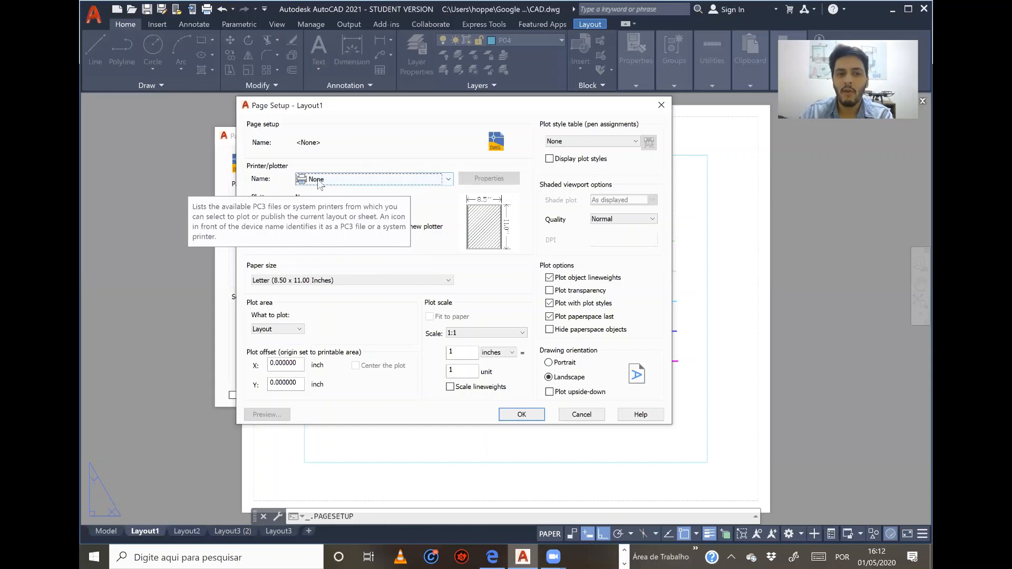
Step: Set DWG To PDF.pc3 as the plotter in Layout1's page setup
{"action": "left_click", "coordinate": [448, 180]}
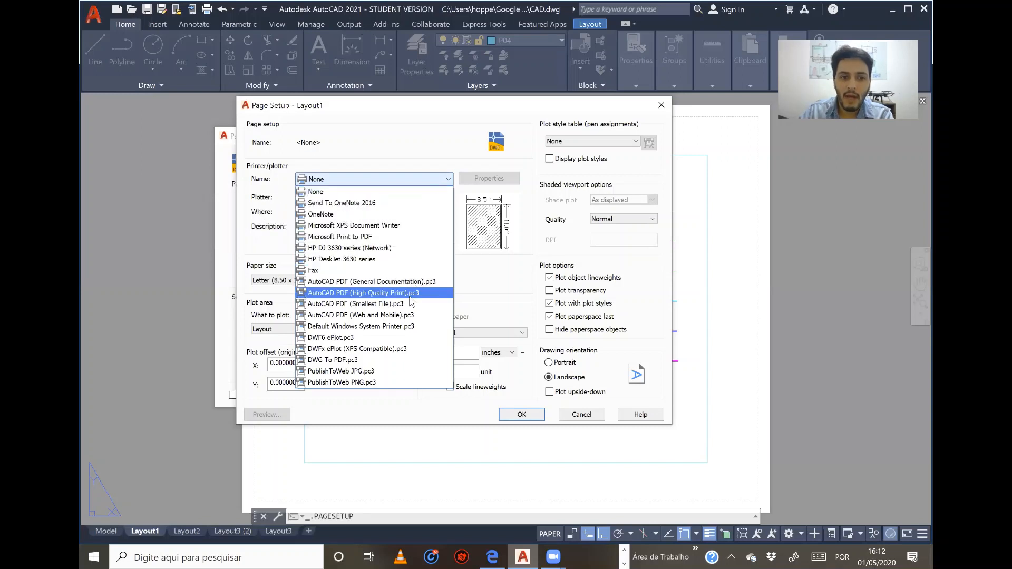
{"action": "left_click", "coordinate": [363, 362]}
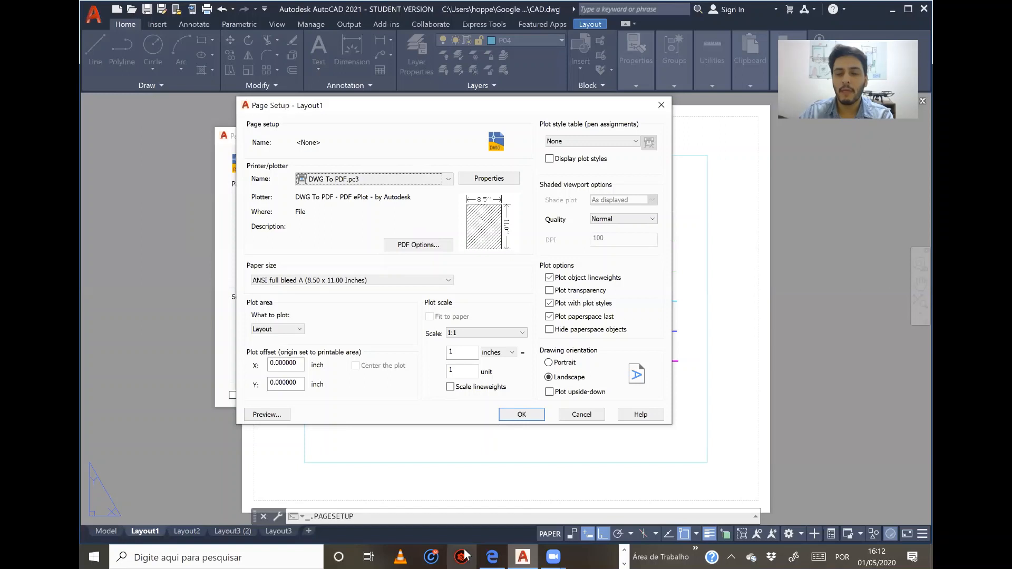
Step: Switch to the Adobe Acrobat Reader download page in Chrome, decline both optional McAfee offers, and return to AutoCAD
{"action": "mouse_move", "coordinate": [496, 555]}
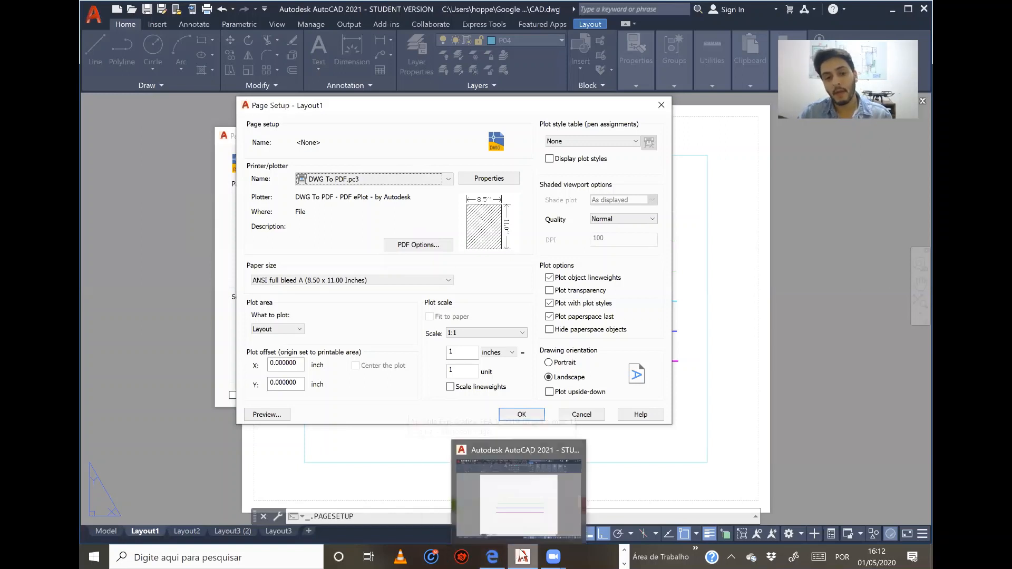
{"action": "key", "text": "alt+Tab"}
{"action": "key", "text": "alt+Tab"}
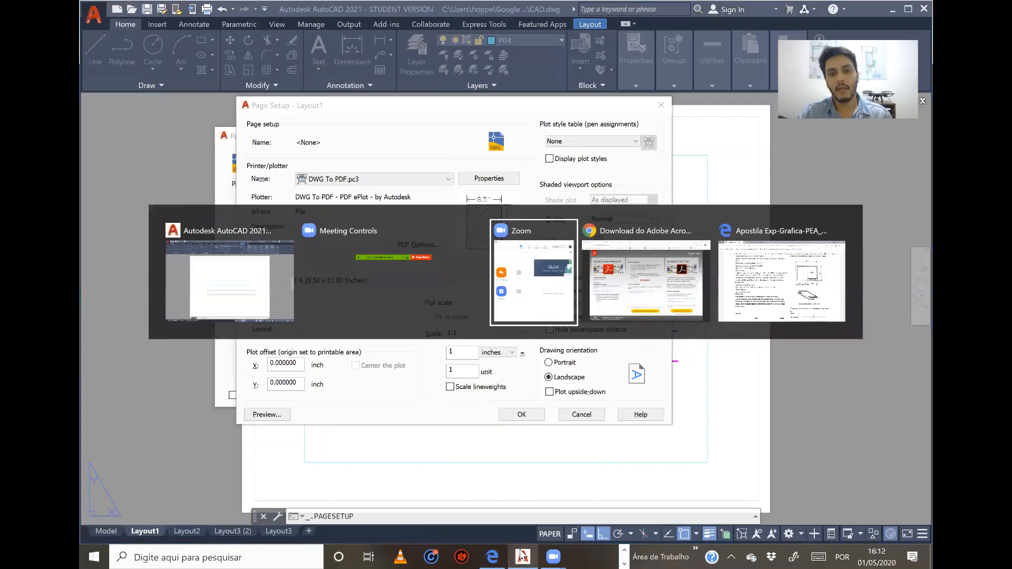
{"action": "key", "text": "alt+Tab"}
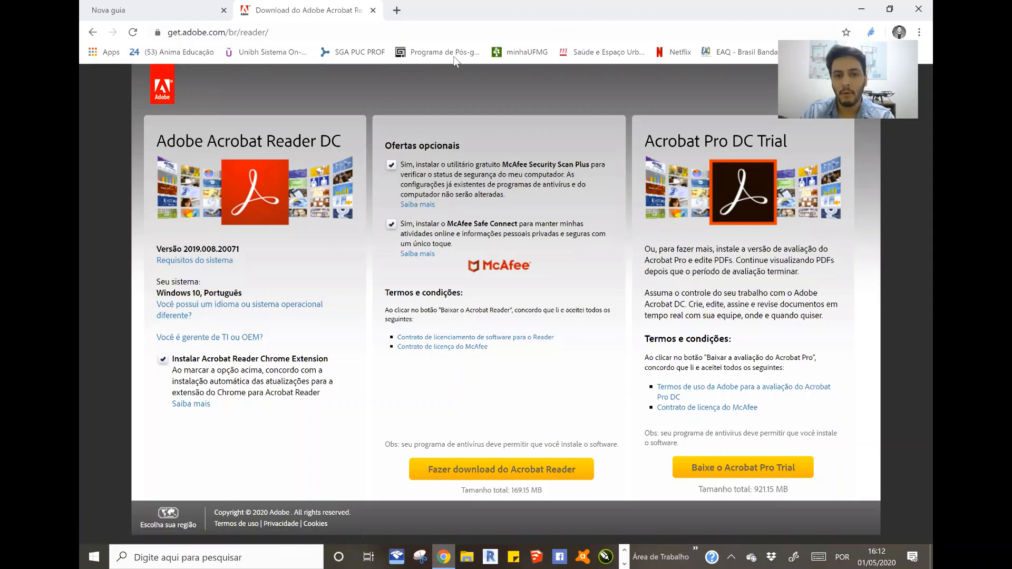
{"action": "left_click", "coordinate": [389, 227]}
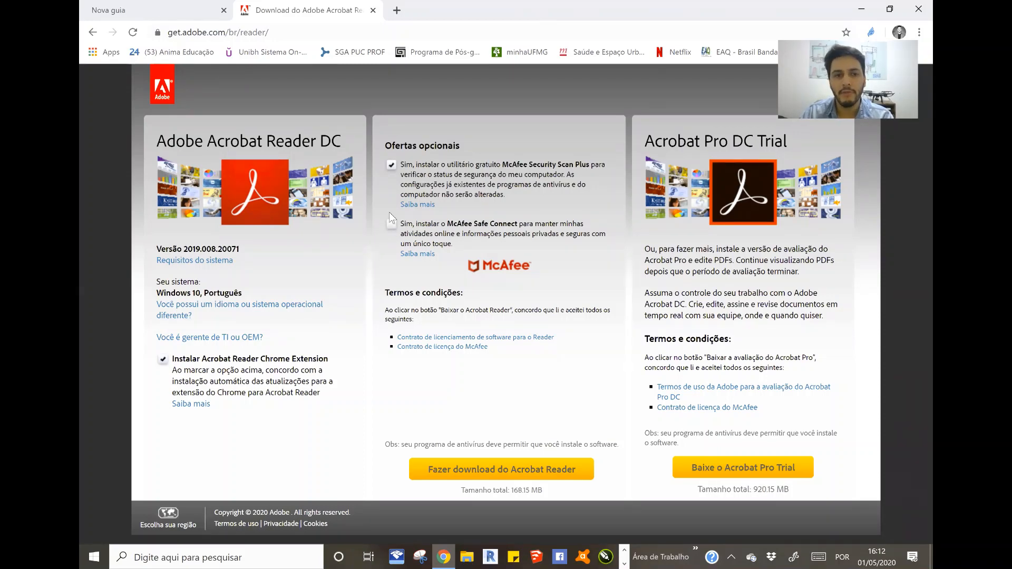
{"action": "left_click", "coordinate": [392, 165]}
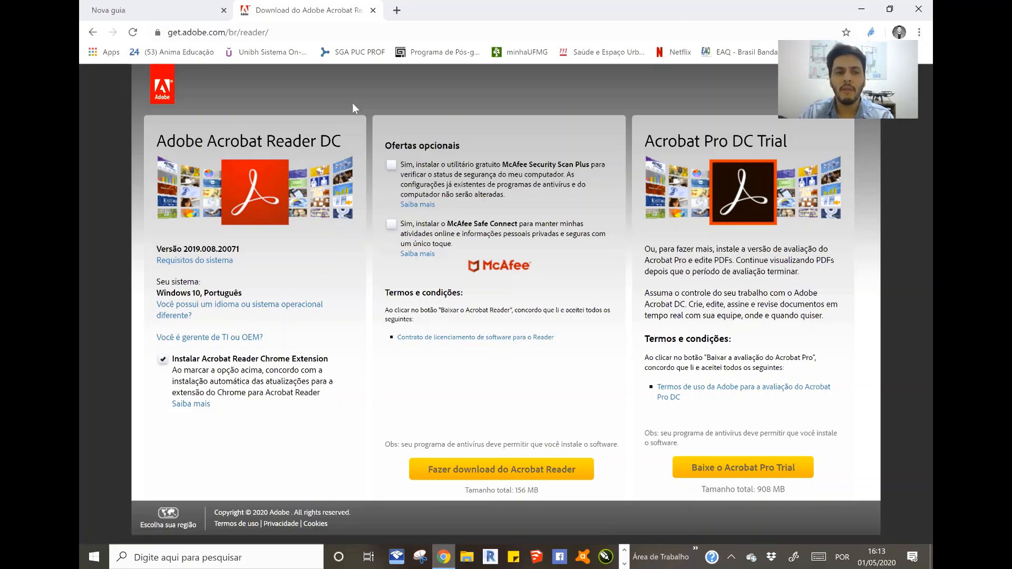
{"action": "left_click", "coordinate": [861, 10]}
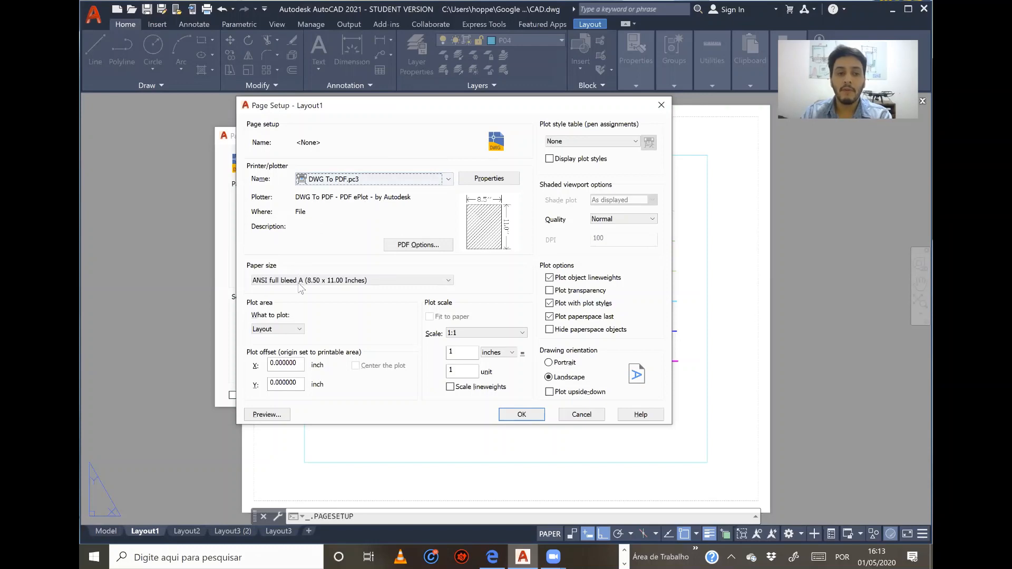
Step: Set Layout1's paper size to ISO A3 (420.00 x 297.00 MM), accept the page setup and close the Page Setup Manager
{"action": "left_click", "coordinate": [369, 280]}
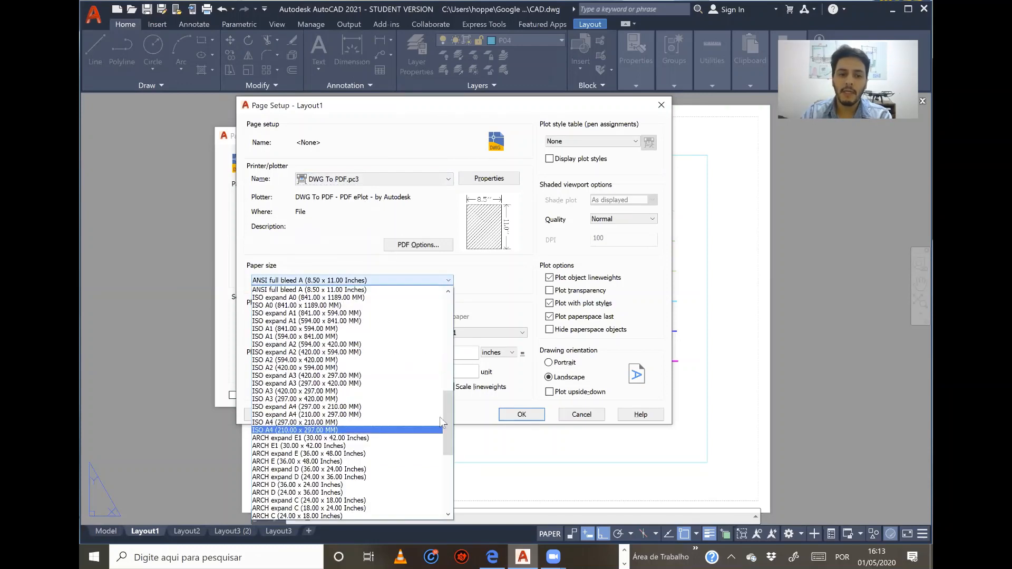
{"action": "left_click_drag", "start_coordinate": [449, 415], "coordinate": [443, 317]}
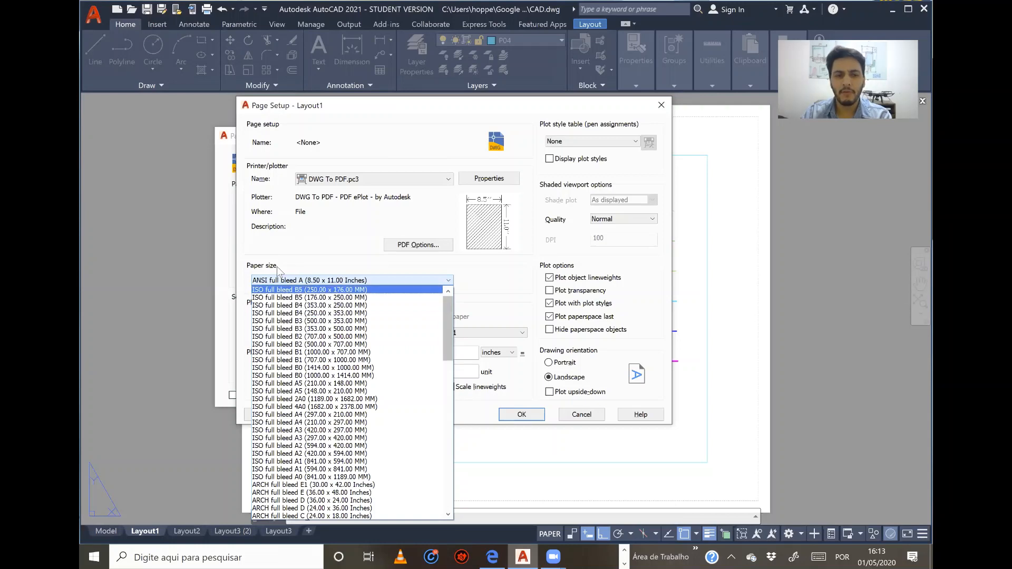
{"action": "scroll", "coordinate": [429, 440], "scroll_direction": "down", "scroll_amount": 20}
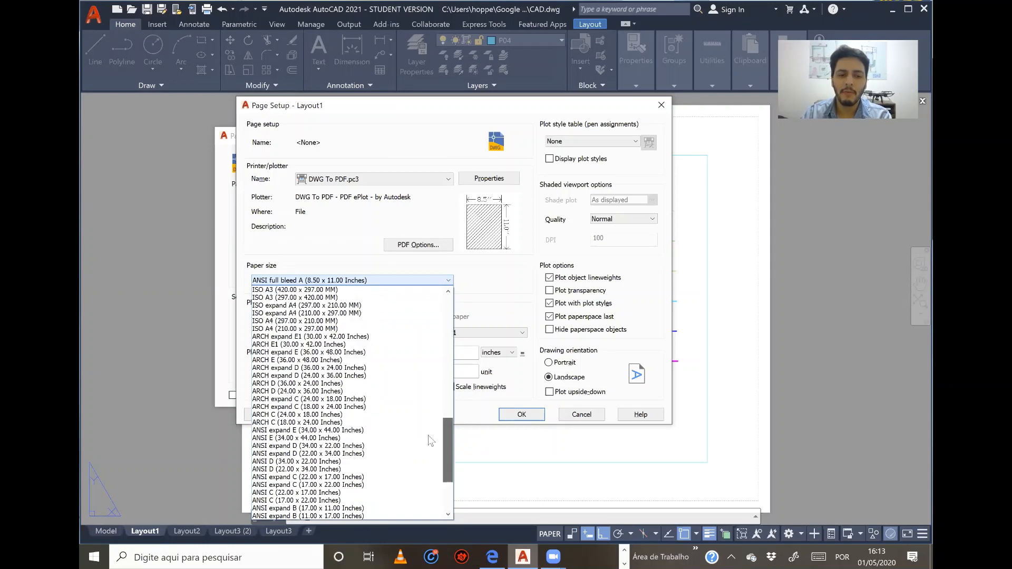
{"action": "scroll", "coordinate": [426, 458], "scroll_direction": "up", "scroll_amount": 8}
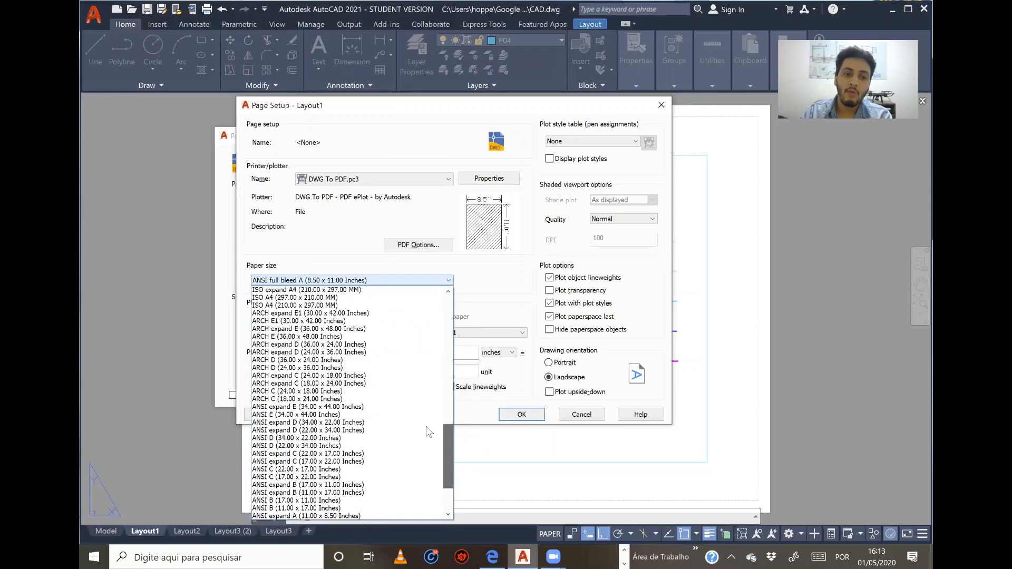
{"action": "scroll", "coordinate": [427, 404], "scroll_direction": "up", "scroll_amount": 1}
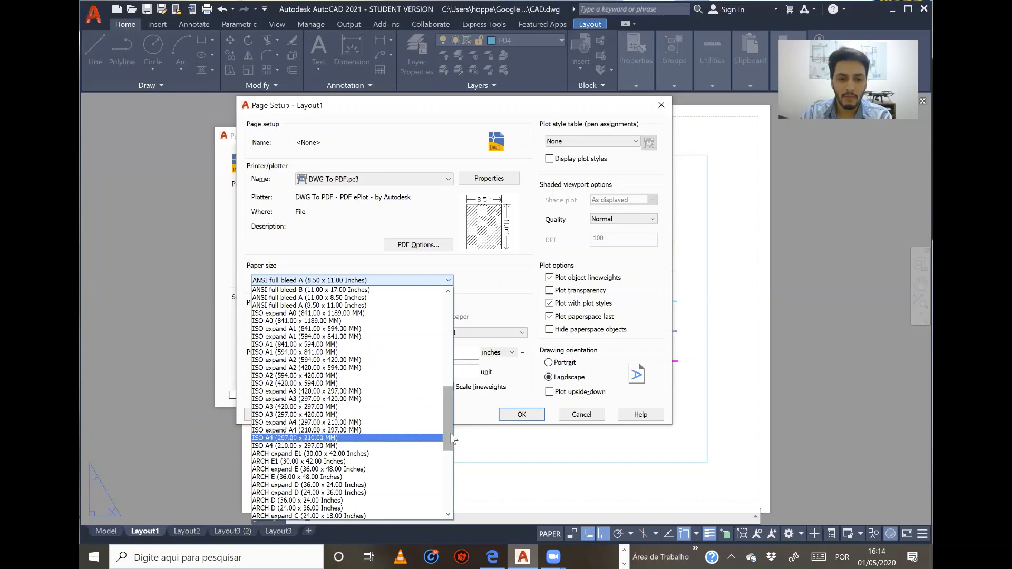
{"action": "left_click_drag", "start_coordinate": [448, 429], "coordinate": [334, 437]}
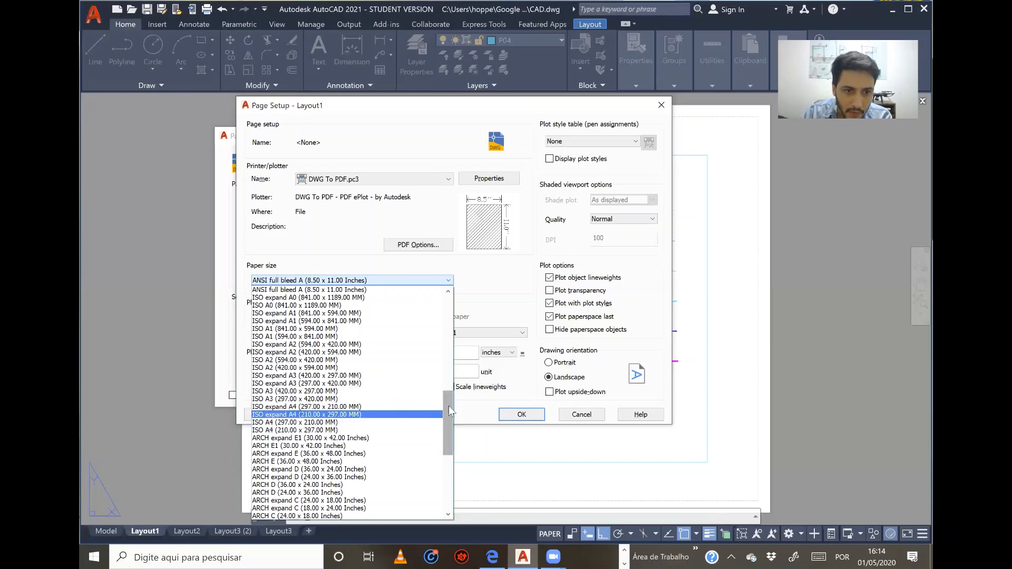
{"action": "mouse_move", "coordinate": [448, 406]}
{"action": "left_mouse_down"}
{"action": "mouse_move", "coordinate": [448, 364]}
{"action": "mouse_move", "coordinate": [443, 467]}
{"action": "mouse_move", "coordinate": [451, 406]}
{"action": "left_mouse_up"}
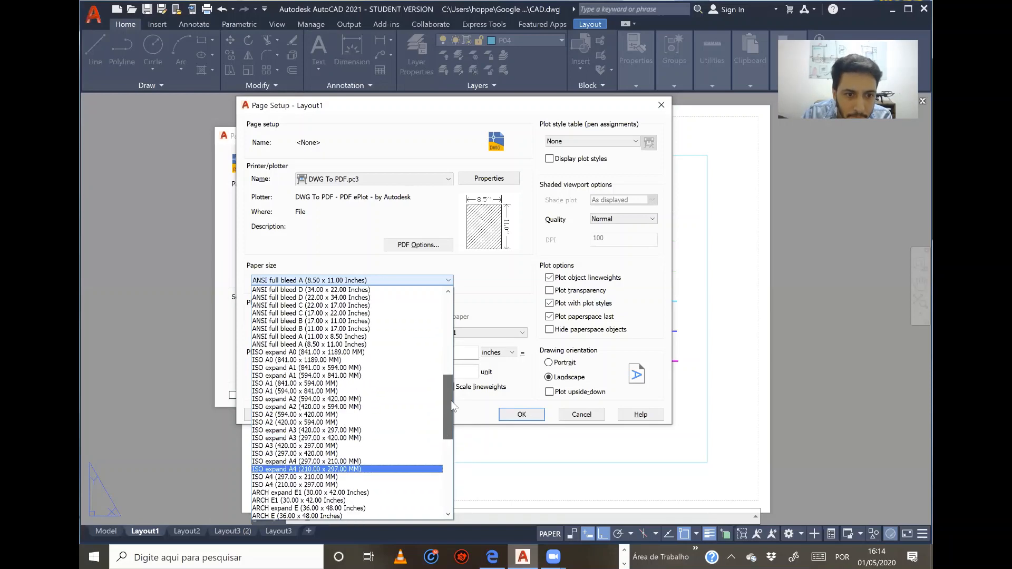
{"action": "left_click", "coordinate": [275, 447]}
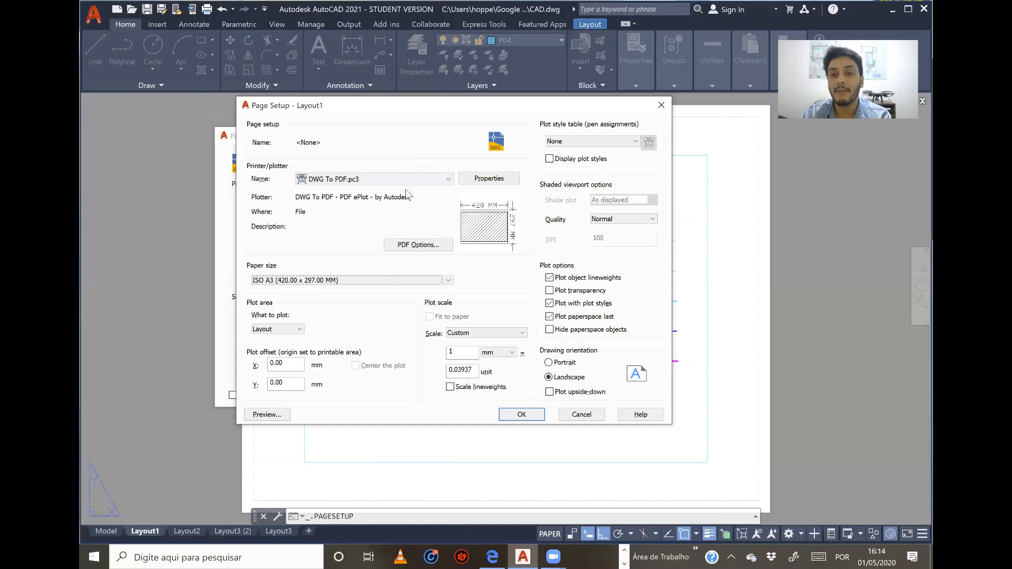
{"action": "left_click", "coordinate": [516, 418]}
{"action": "left_click", "coordinate": [407, 395]}
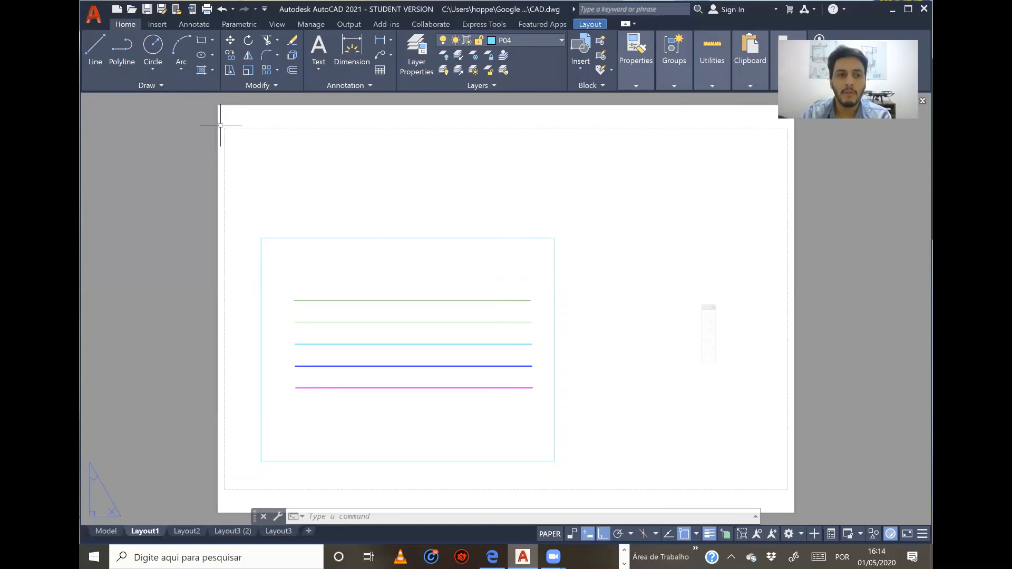
Step: Examine the dashed printable-area margin around the edges of the Layout1 sheet, leaving nothing selected
{"action": "scroll", "coordinate": [222, 124], "scroll_direction": "up", "scroll_amount": 5}
{"action": "middle_click_drag", "start_coordinate": [222, 125], "coordinate": [163, 227]}
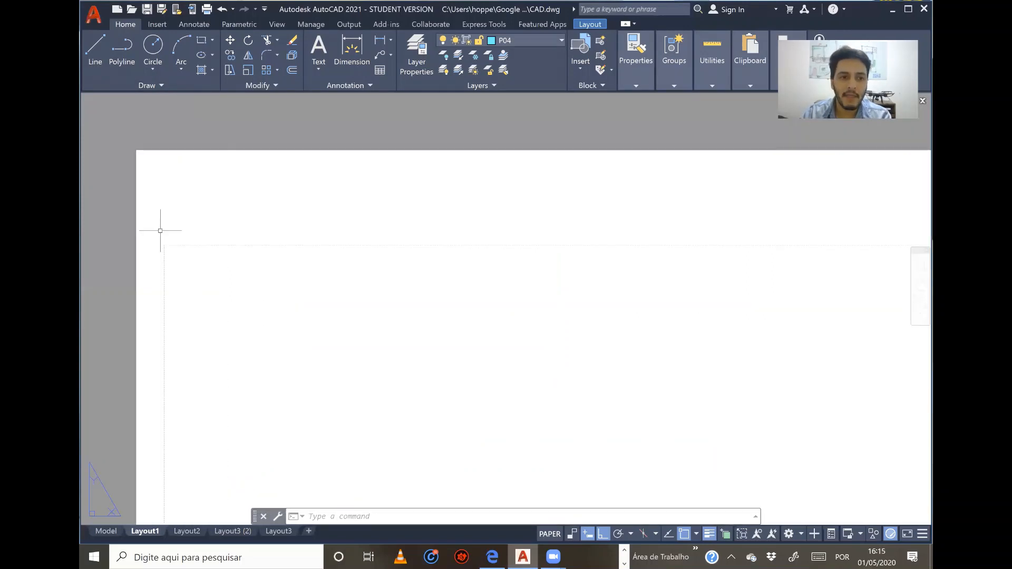
{"action": "mouse_move", "coordinate": [163, 327]}
{"action": "left_mouse_down"}
{"action": "mouse_move", "coordinate": [170, 234]}
{"action": "mouse_move", "coordinate": [879, 246]}
{"action": "left_mouse_up"}
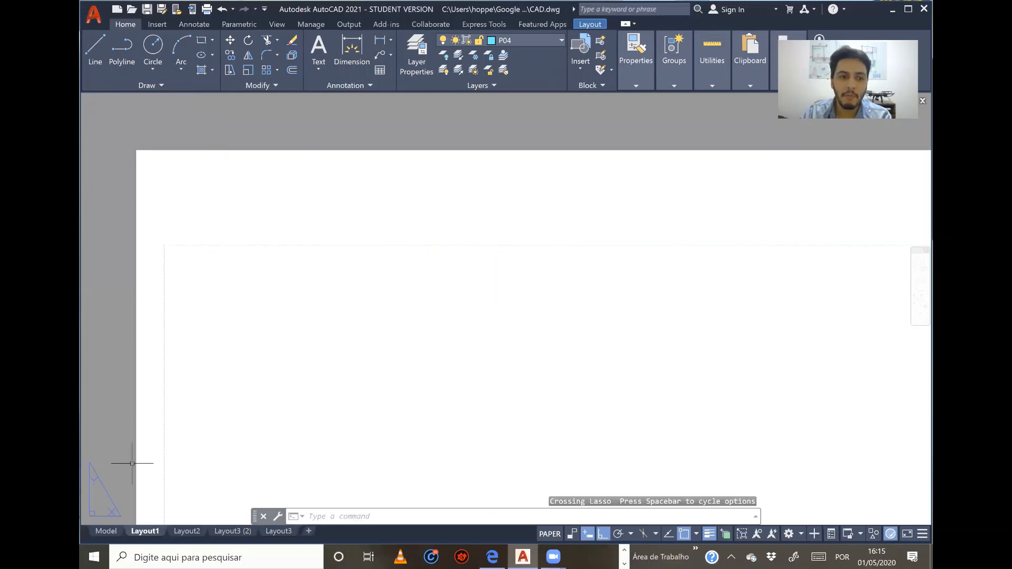
{"action": "mouse_move", "coordinate": [166, 460]}
{"action": "left_mouse_down"}
{"action": "mouse_move", "coordinate": [165, 247]}
{"action": "mouse_move", "coordinate": [226, 235]}
{"action": "mouse_move", "coordinate": [859, 251]}
{"action": "left_mouse_up"}
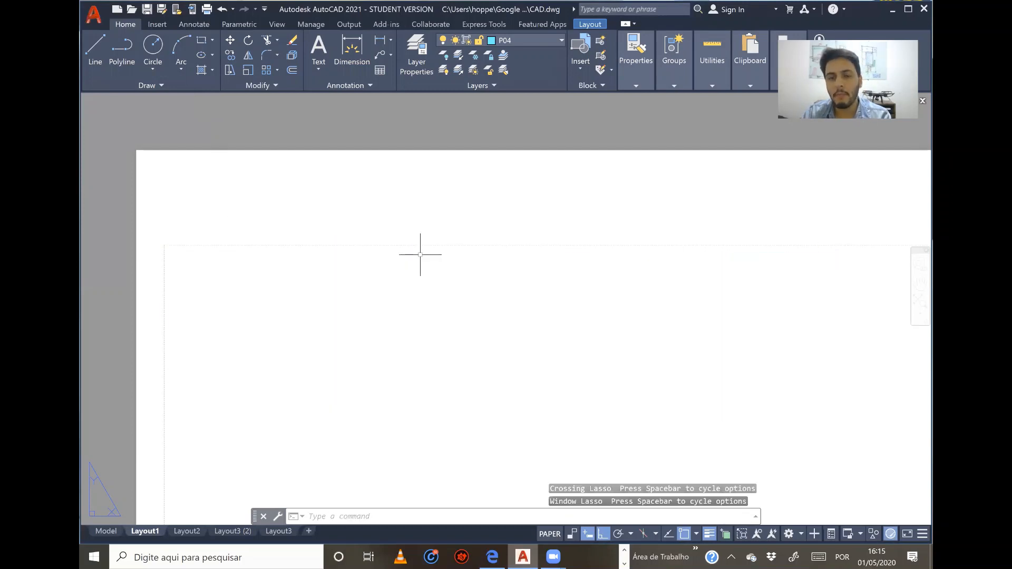
{"action": "scroll", "coordinate": [397, 293], "scroll_direction": "down", "scroll_amount": 3}
{"action": "scroll", "coordinate": [355, 283], "scroll_direction": "up", "scroll_amount": 5}
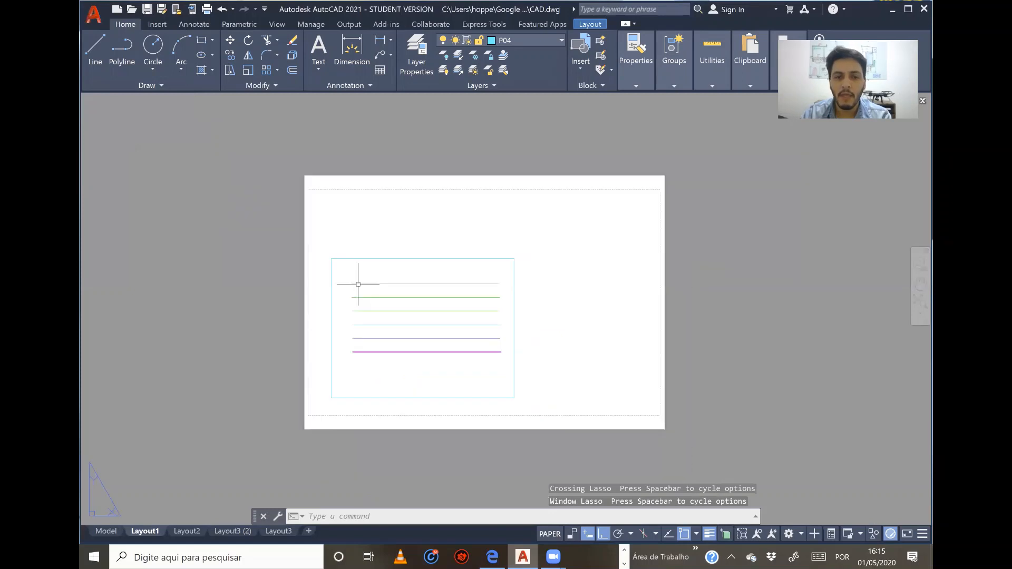
{"action": "scroll", "coordinate": [350, 227], "scroll_direction": "down", "scroll_amount": 3}
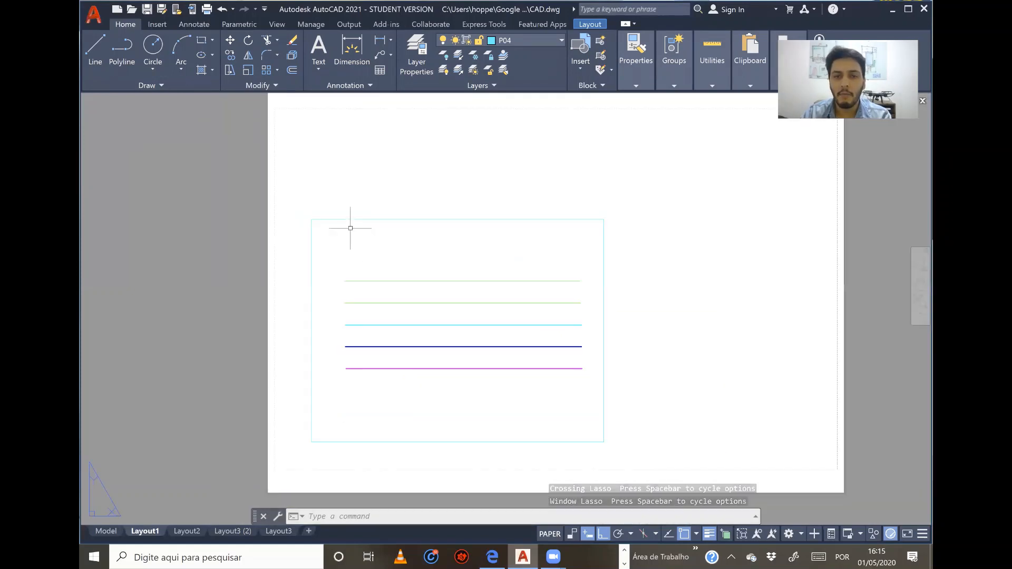
{"action": "mouse_move", "coordinate": [318, 168]}
{"action": "left_mouse_down"}
{"action": "mouse_move", "coordinate": [343, 154]}
{"action": "mouse_move", "coordinate": [300, 167]}
{"action": "mouse_move", "coordinate": [303, 192]}
{"action": "left_mouse_up"}
{"action": "scroll", "coordinate": [328, 154], "scroll_direction": "up", "scroll_amount": 3}
{"action": "left_click", "coordinate": [307, 191]}
{"action": "left_click", "coordinate": [171, 350]}
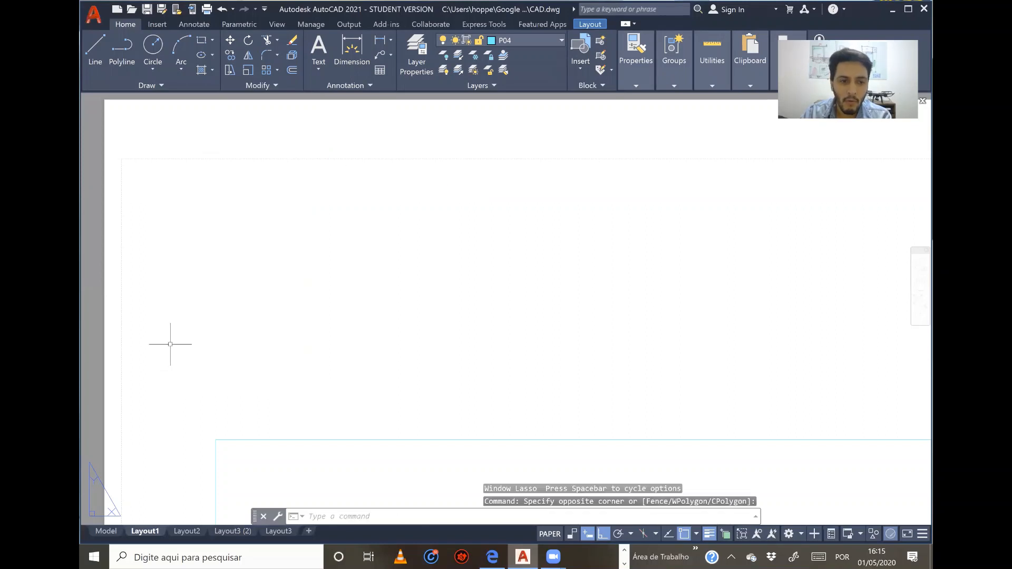
Step: Reopen the page setup of Layout1 for modification through the Page Setup Manager
{"action": "right_click", "coordinate": [142, 533]}
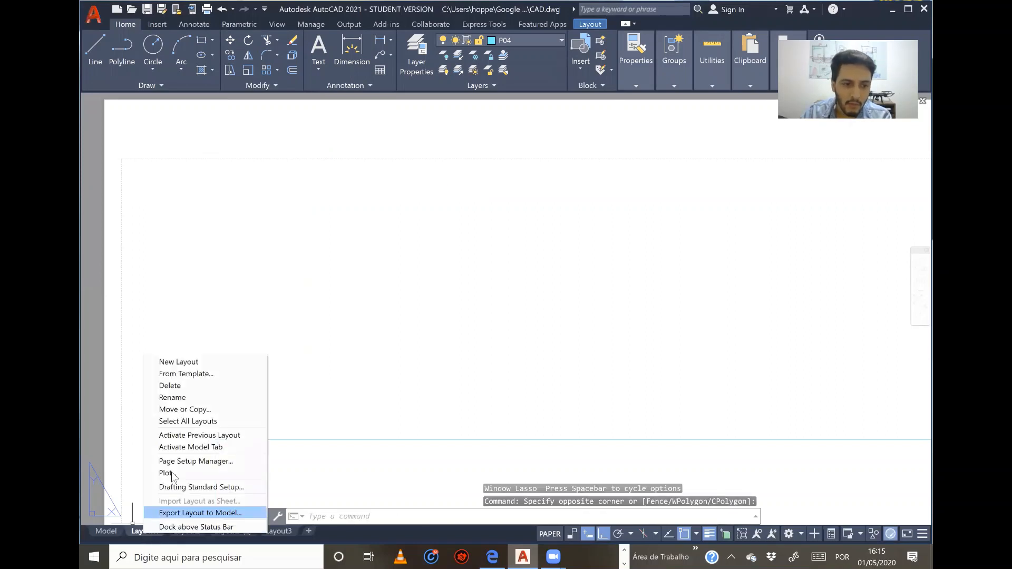
{"action": "left_click", "coordinate": [186, 462]}
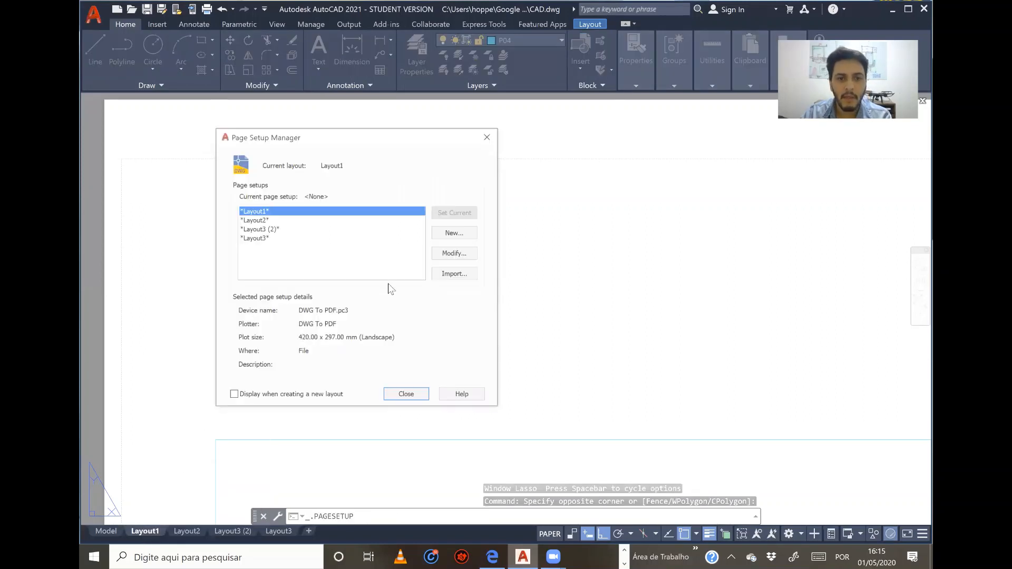
{"action": "left_click", "coordinate": [439, 253]}
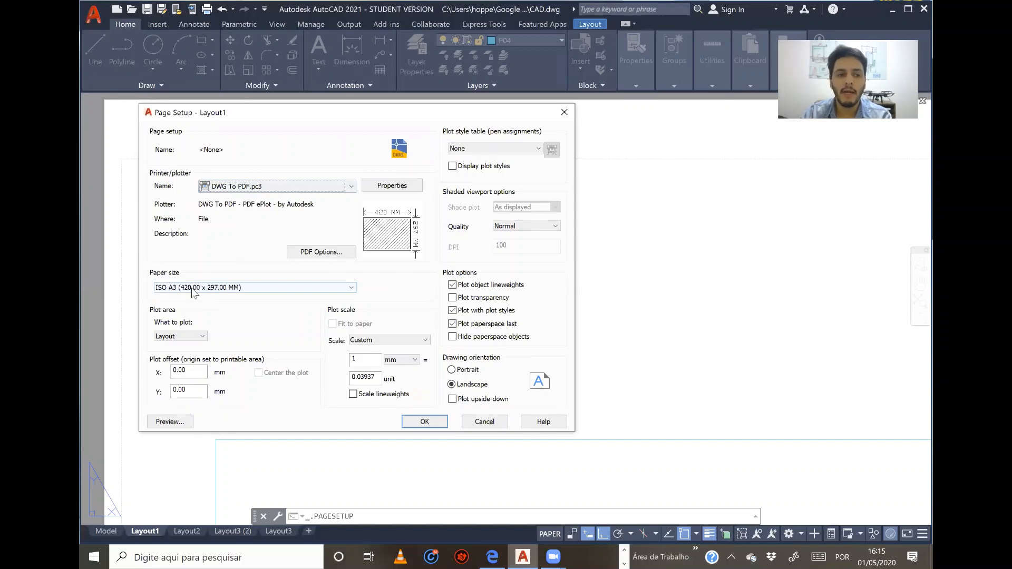
Step: Look through the available paper sizes and set Layout1's paper size to ISO full bleed A3 (420.00 x 297.00 MM)
{"action": "left_click", "coordinate": [192, 289]}
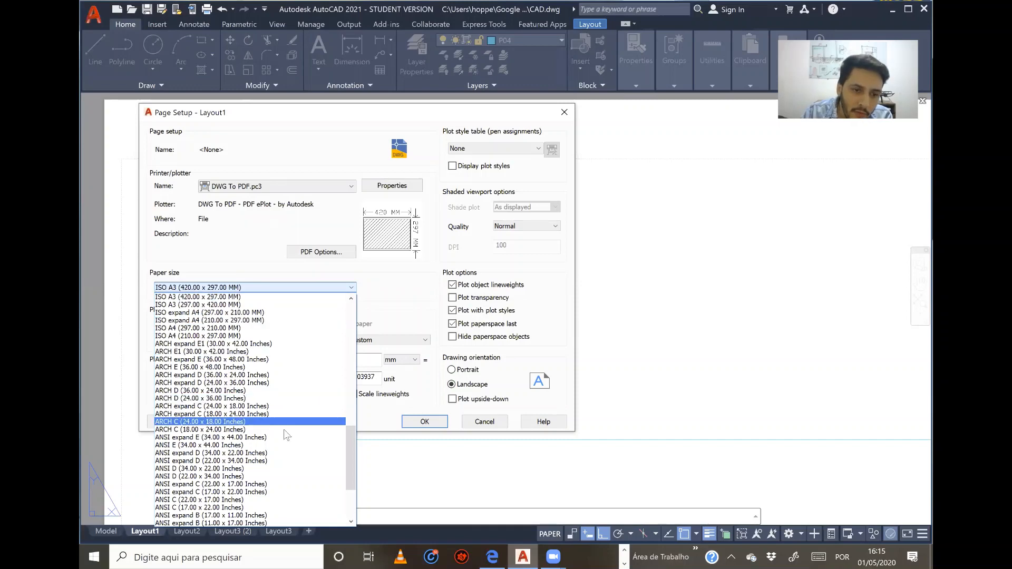
{"action": "left_click_drag", "start_coordinate": [350, 446], "coordinate": [359, 327]}
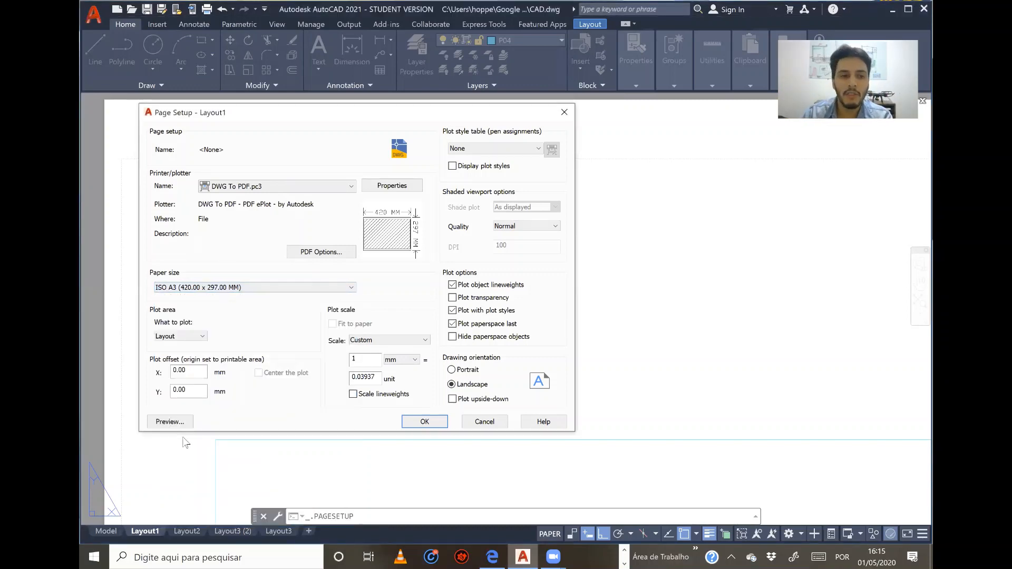
{"action": "left_click", "coordinate": [307, 287]}
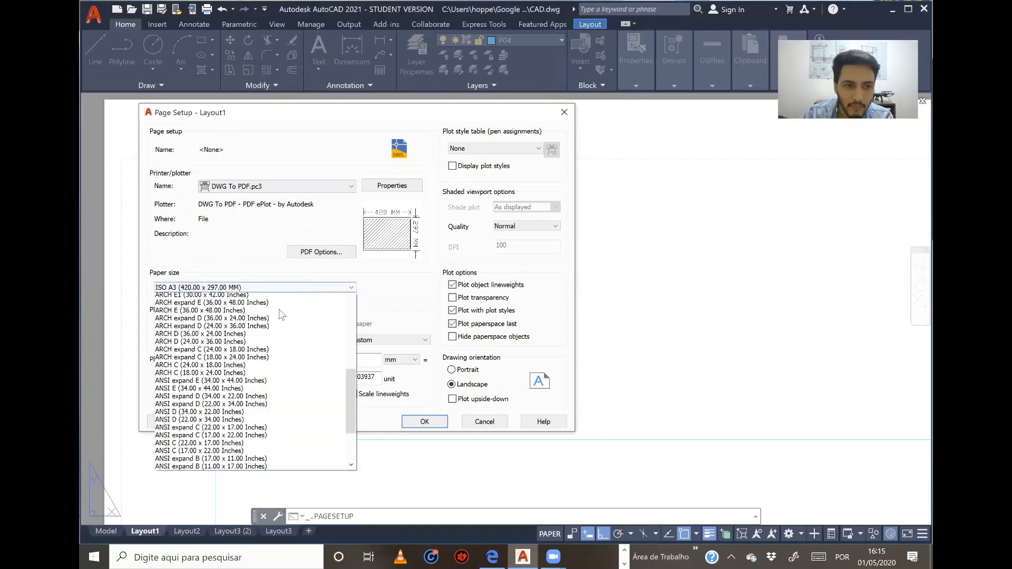
{"action": "scroll", "coordinate": [236, 330], "scroll_direction": "up", "scroll_amount": 10}
{"action": "scroll", "coordinate": [232, 332], "scroll_direction": "up", "scroll_amount": 6}
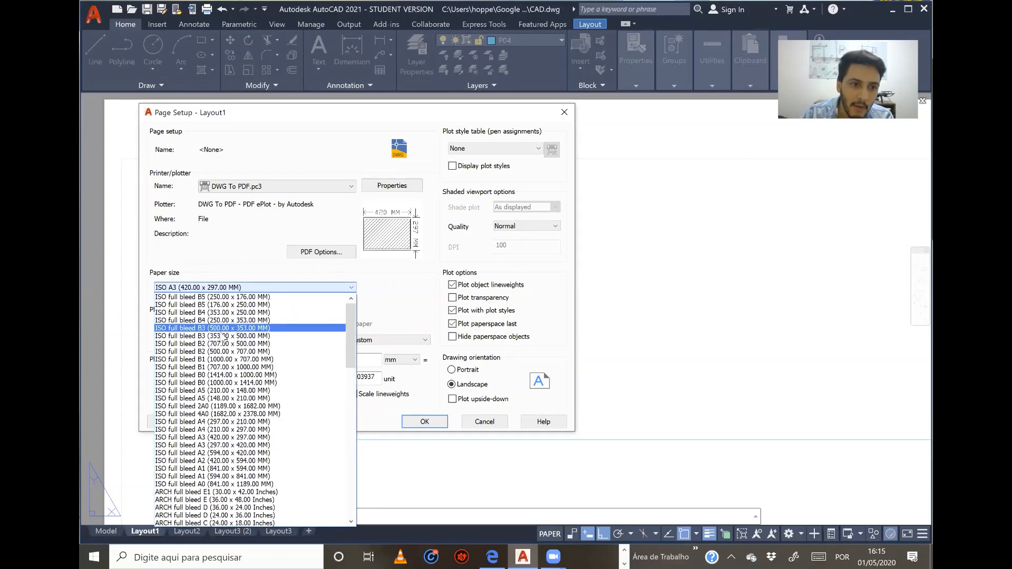
{"action": "scroll", "coordinate": [221, 334], "scroll_direction": "down", "scroll_amount": 14}
{"action": "scroll", "coordinate": [221, 339], "scroll_direction": "up", "scroll_amount": 14}
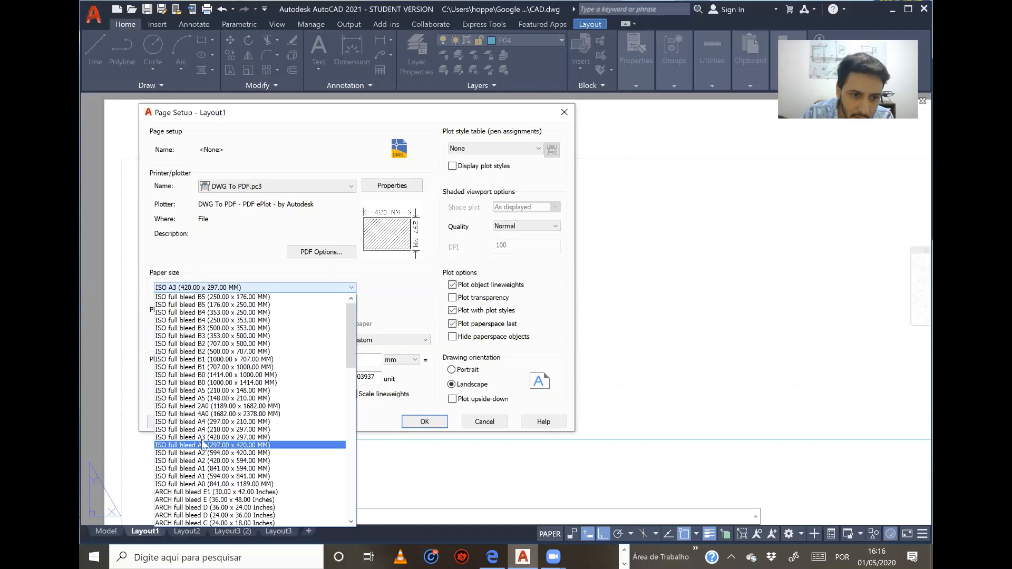
{"action": "left_click", "coordinate": [172, 438]}
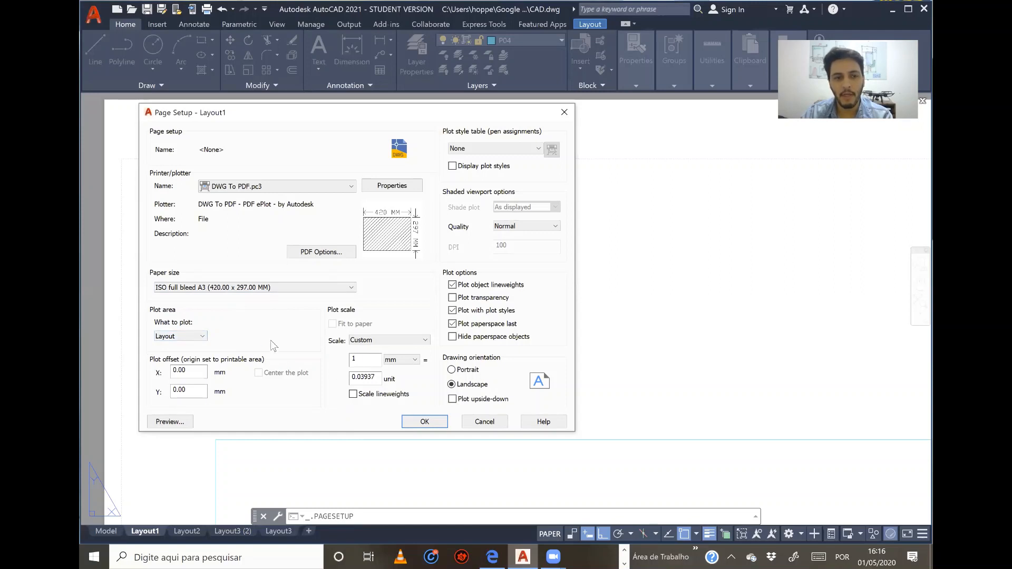
Step: Review the plot scale's millimetre and unit values and the available scales, keeping Custom
{"action": "double_click", "coordinate": [357, 359]}
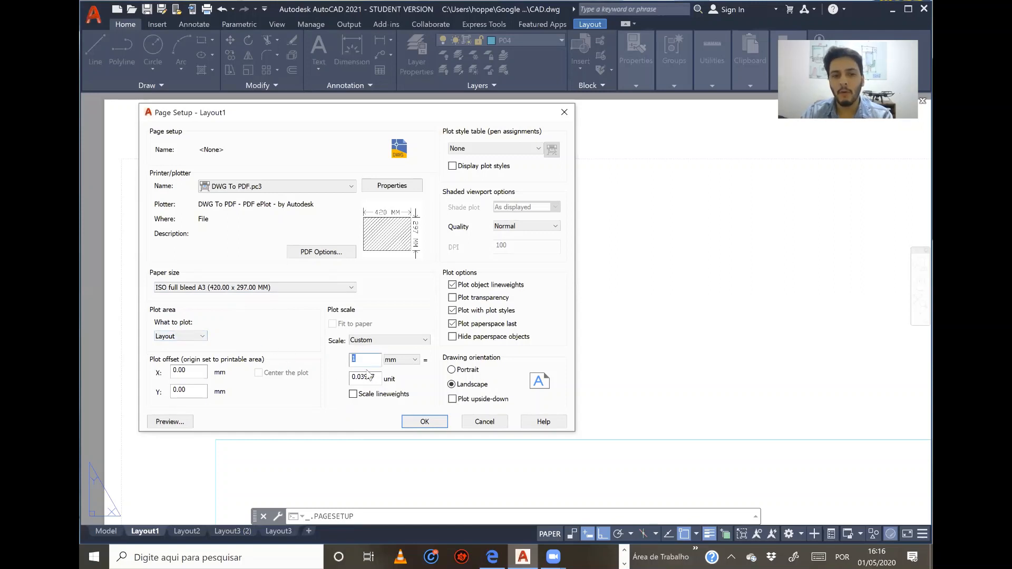
{"action": "double_click", "coordinate": [364, 376]}
{"action": "left_click", "coordinate": [368, 341]}
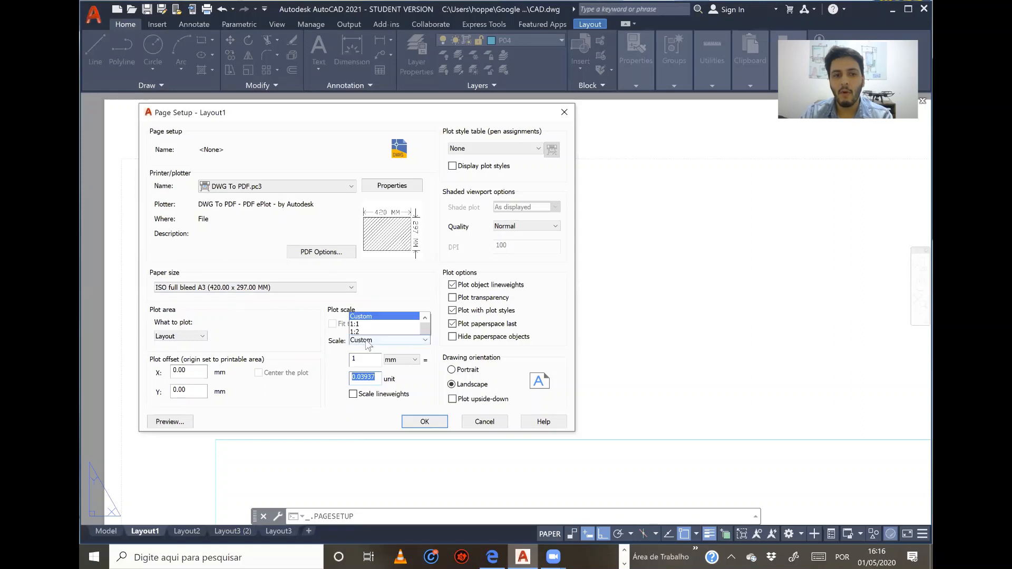
{"action": "left_click", "coordinate": [368, 344]}
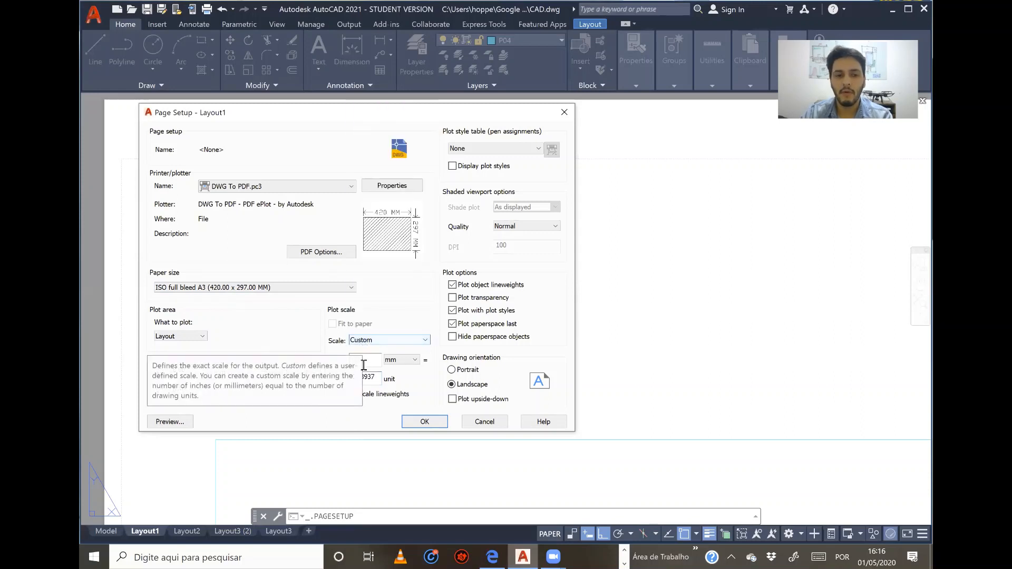
Step: Set Layout1's plot scale to 10 mm = 1 unit
{"action": "double_click", "coordinate": [364, 363]}
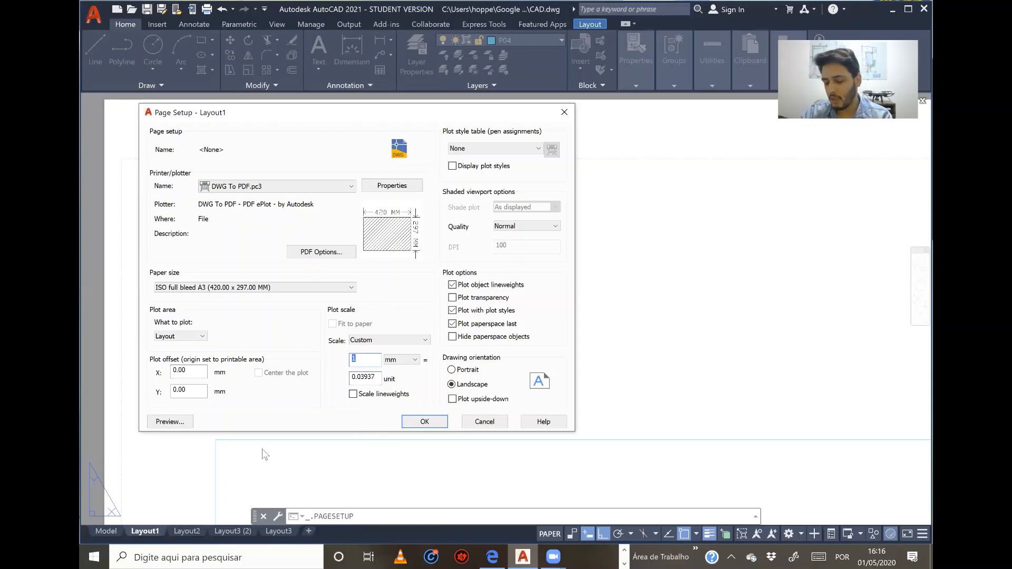
{"action": "type", "text": "10"}
{"action": "double_click", "coordinate": [367, 377]}
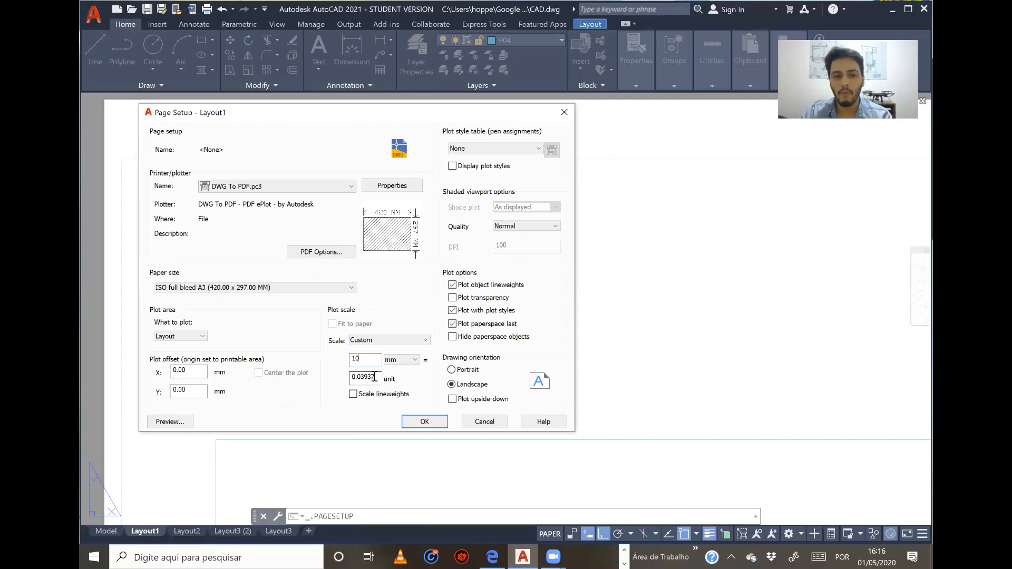
{"action": "type", "text": "1"}
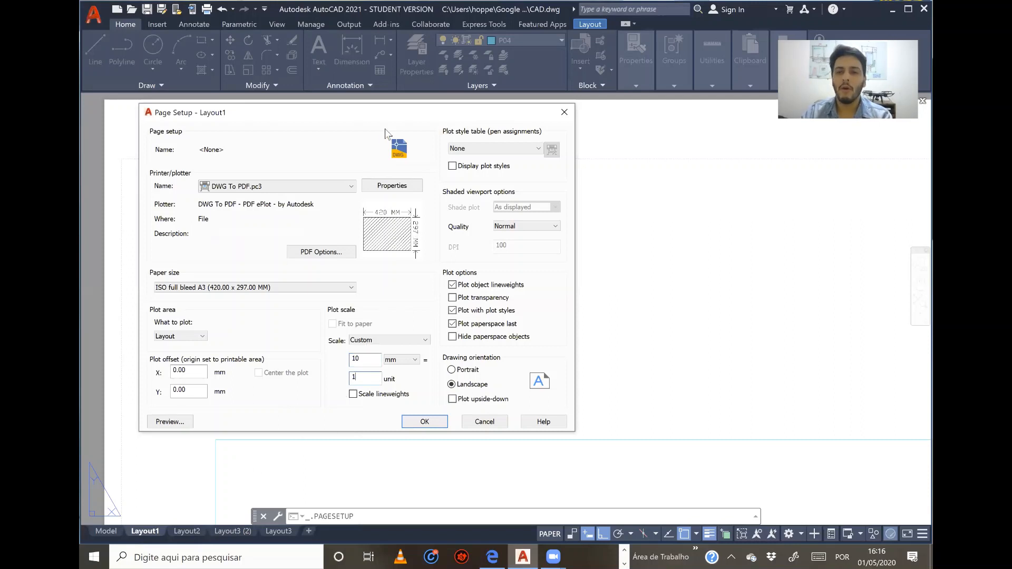
{"action": "left_click_drag", "start_coordinate": [381, 113], "coordinate": [406, 108]}
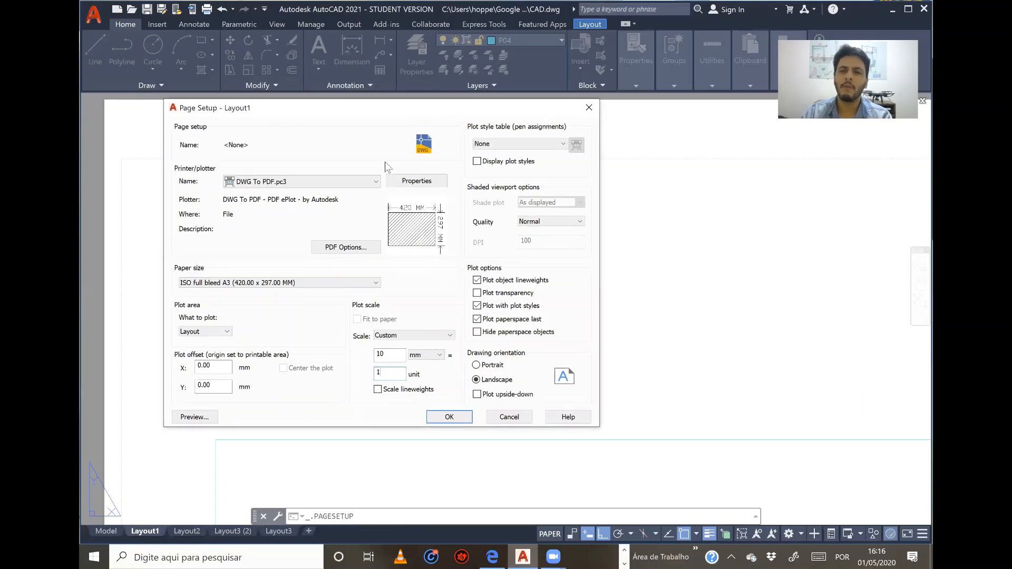
{"action": "left_click", "coordinate": [390, 355]}
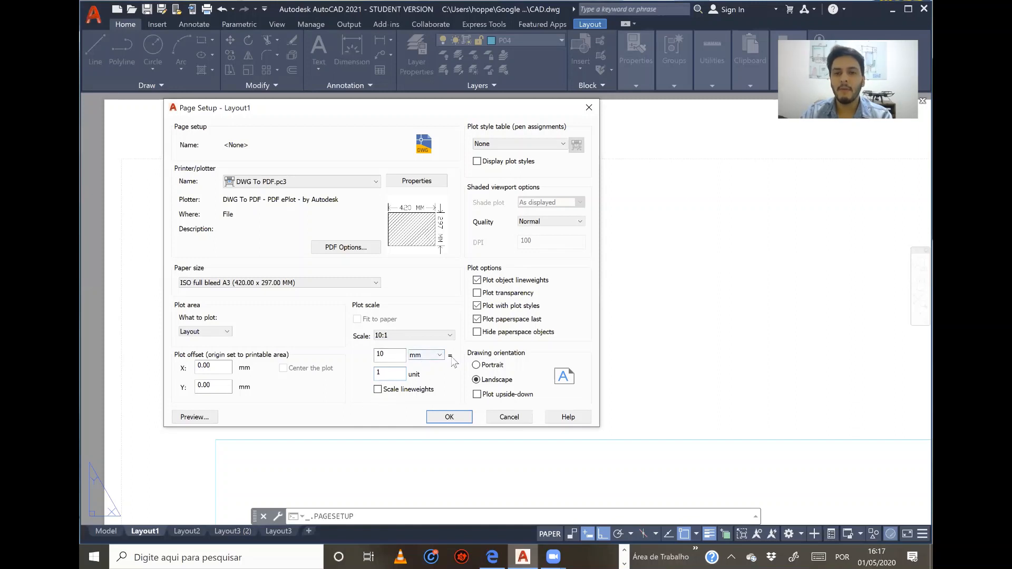
{"action": "left_click_drag", "start_coordinate": [389, 373], "coordinate": [373, 371]}
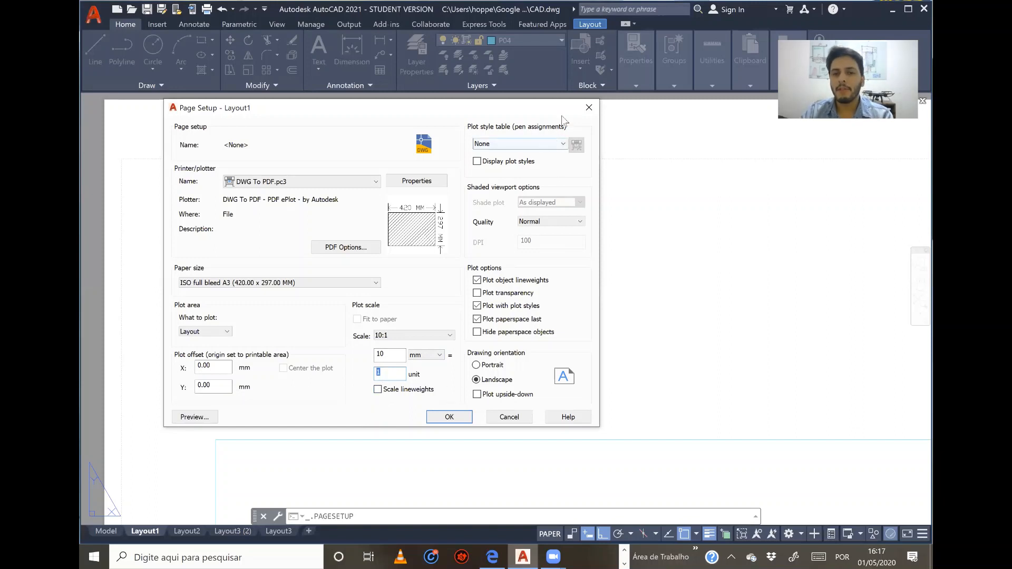
Step: Look through the available plot style tables and assign monochrome.ctb to Layout1's page setup
{"action": "left_click", "coordinate": [563, 145]}
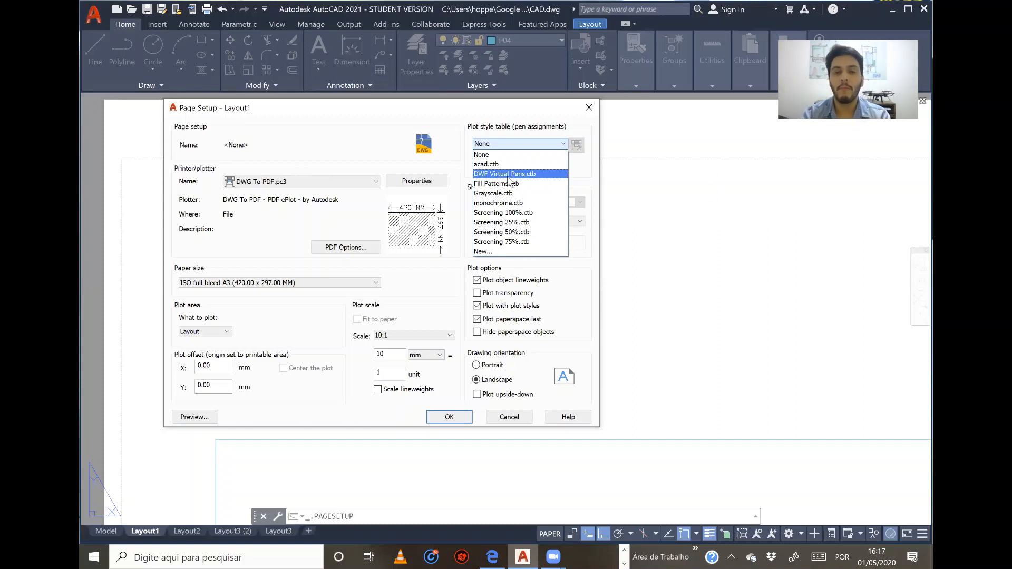
{"action": "left_click", "coordinate": [481, 154]}
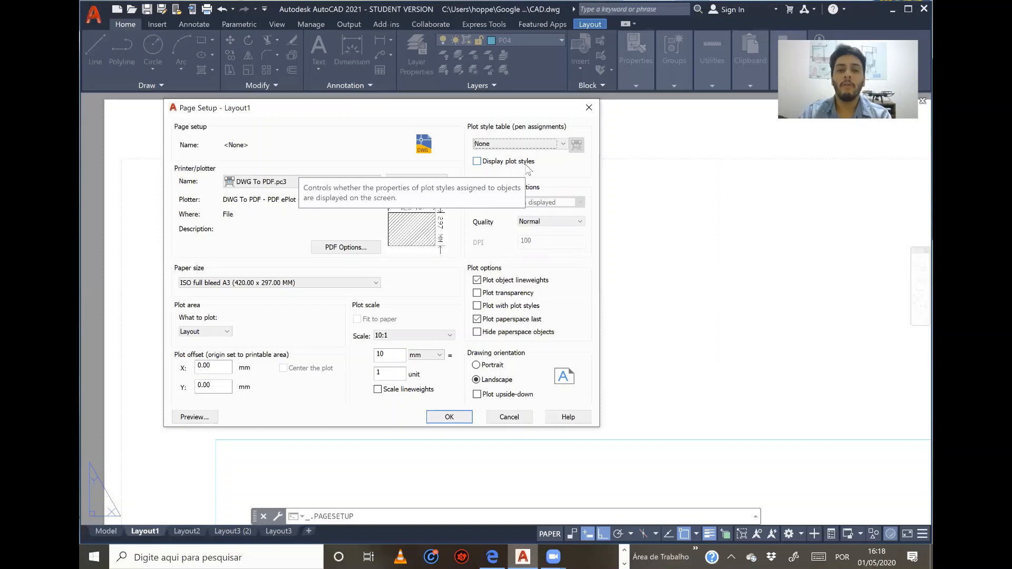
{"action": "left_click", "coordinate": [562, 147]}
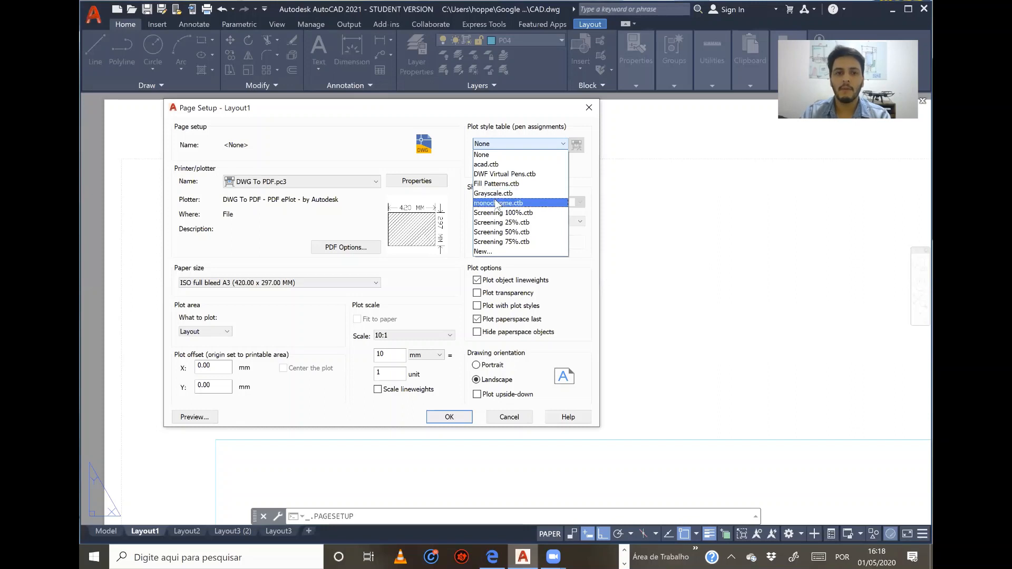
{"action": "left_click", "coordinate": [498, 203]}
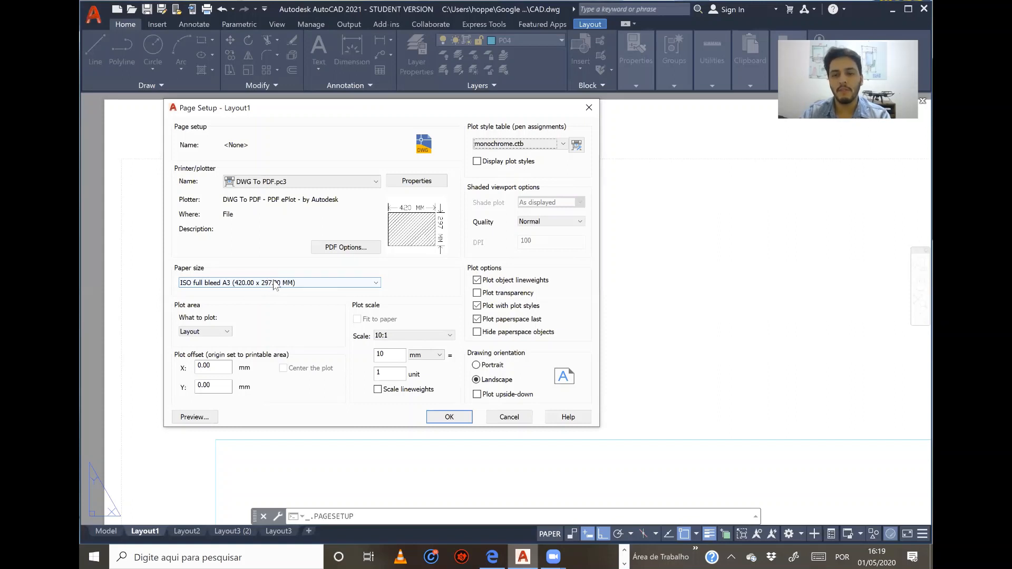
Step: Keep the Landscape orientation, apply Layout1's page setup and close the Page Setup Manager
{"action": "left_click", "coordinate": [478, 379]}
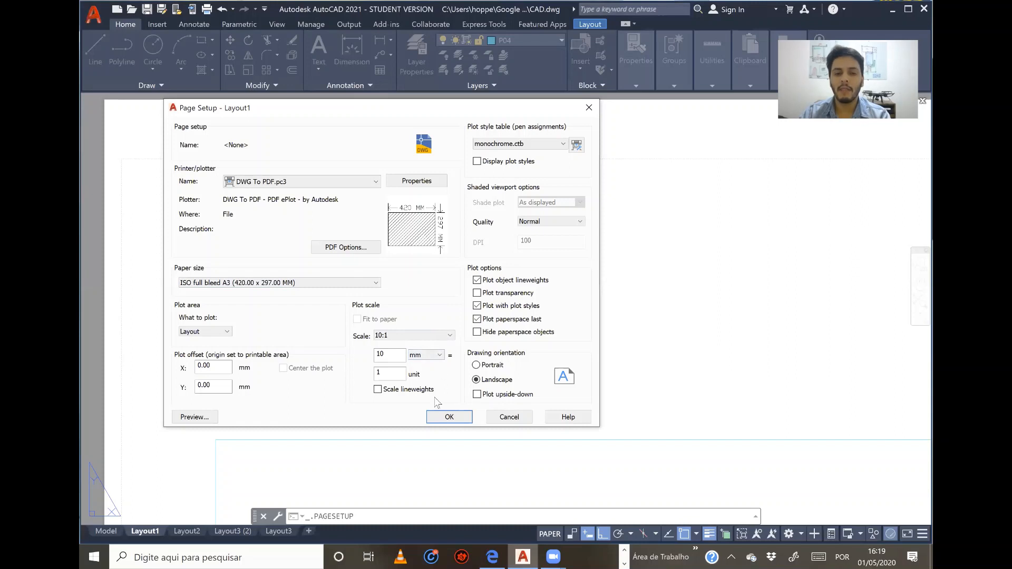
{"action": "left_click", "coordinate": [447, 417]}
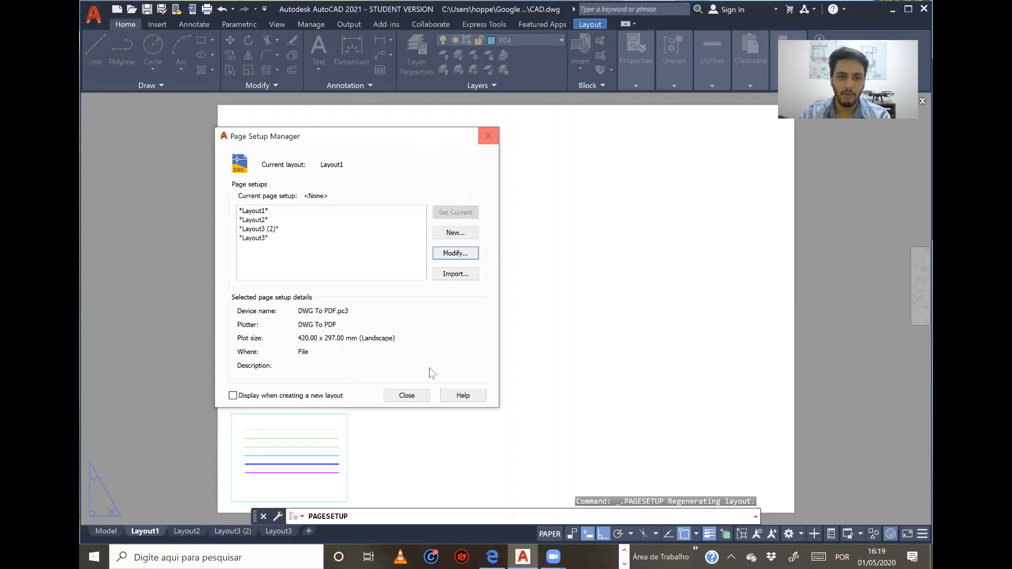
{"action": "left_click", "coordinate": [408, 396]}
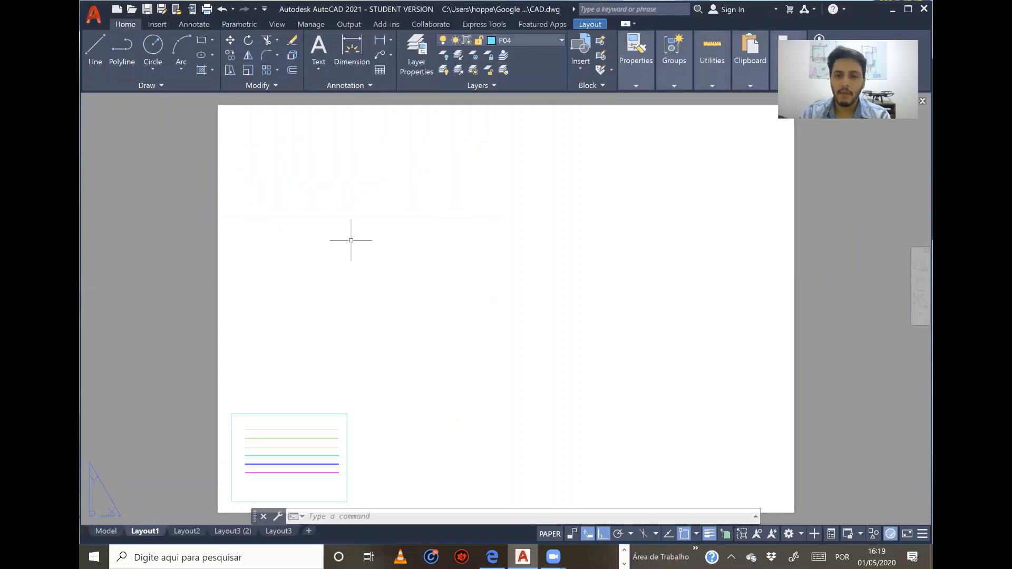
Step: Delete the small viewport with the coloured lines in the lower-left corner of the Layout1 sheet
{"action": "middle_click_drag", "start_coordinate": [486, 323], "coordinate": [481, 323]}
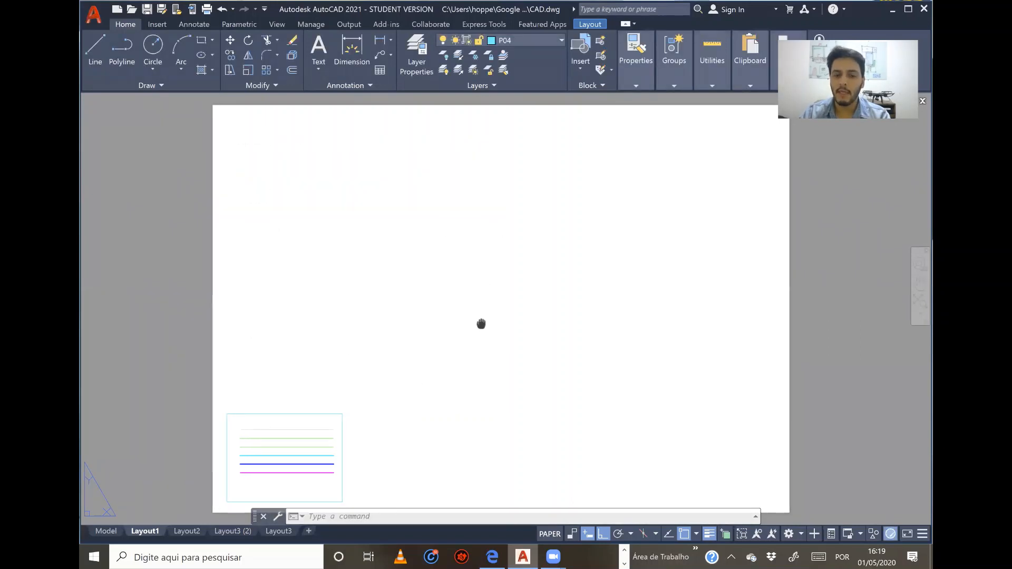
{"action": "left_click", "coordinate": [212, 104]}
{"action": "mouse_move", "coordinate": [259, 141]}
{"action": "left_mouse_down"}
{"action": "mouse_move", "coordinate": [783, 124]}
{"action": "mouse_move", "coordinate": [773, 513]}
{"action": "mouse_move", "coordinate": [773, 124]}
{"action": "left_mouse_up"}
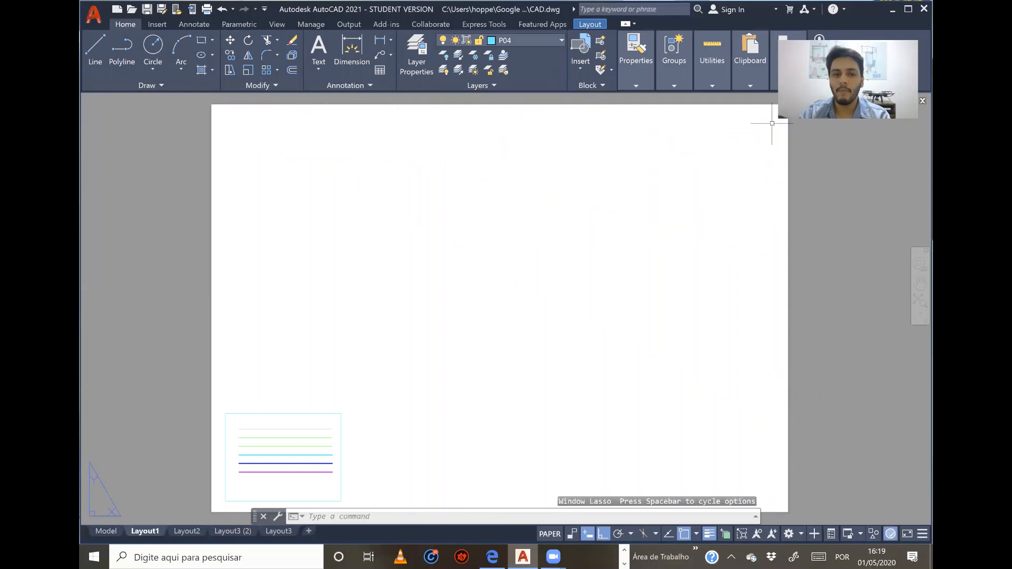
{"action": "left_click", "coordinate": [379, 420]}
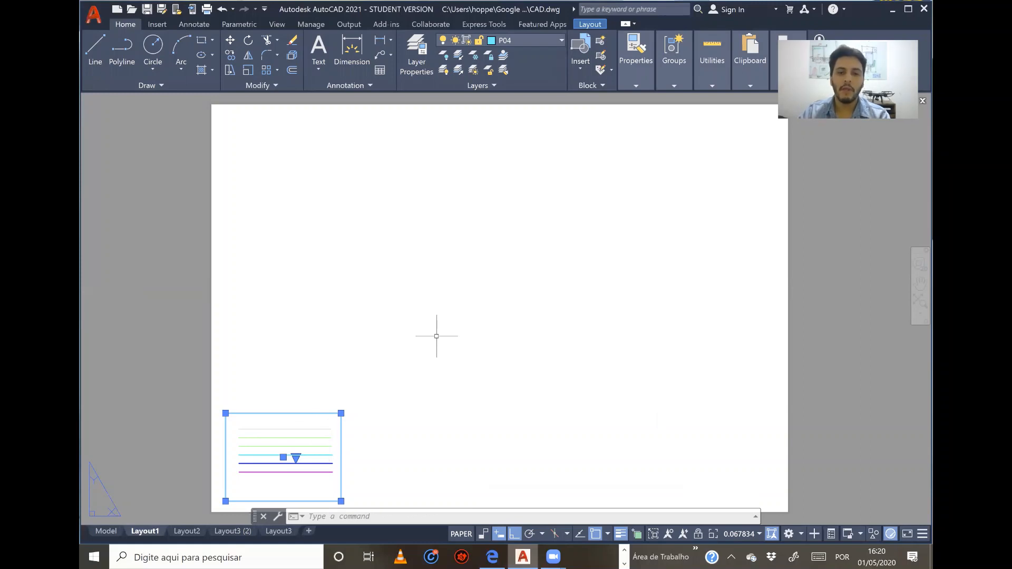
{"action": "left_click", "coordinate": [285, 414]}
{"action": "key", "text": "Escape"}
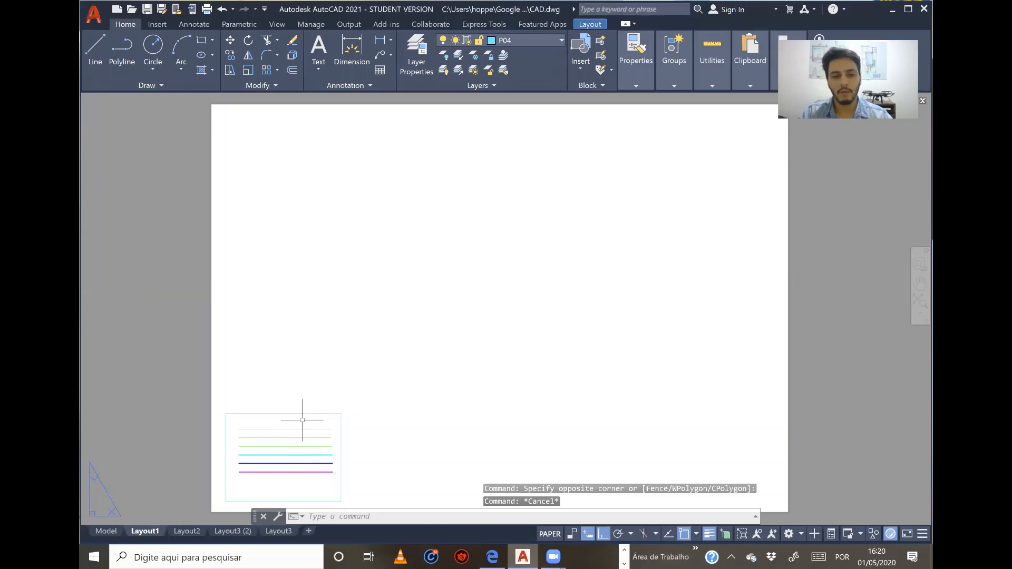
{"action": "left_click", "coordinate": [344, 417]}
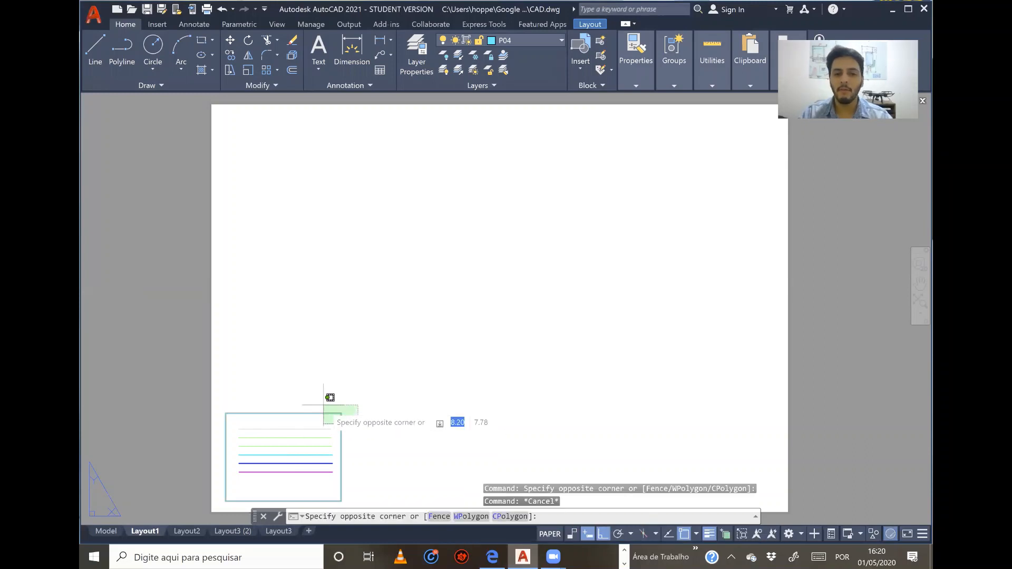
{"action": "left_click", "coordinate": [324, 405]}
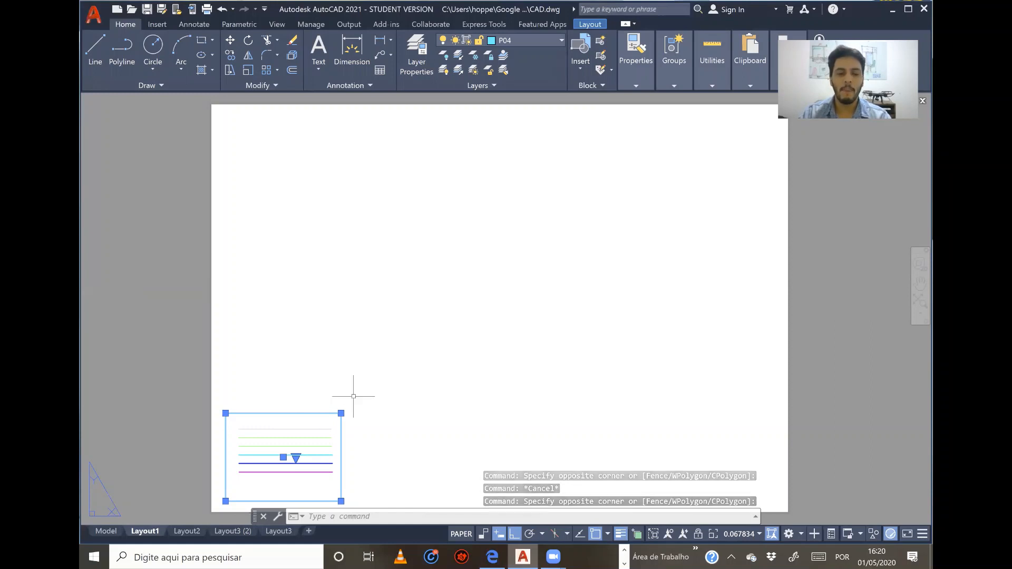
{"action": "key", "text": "Delete"}
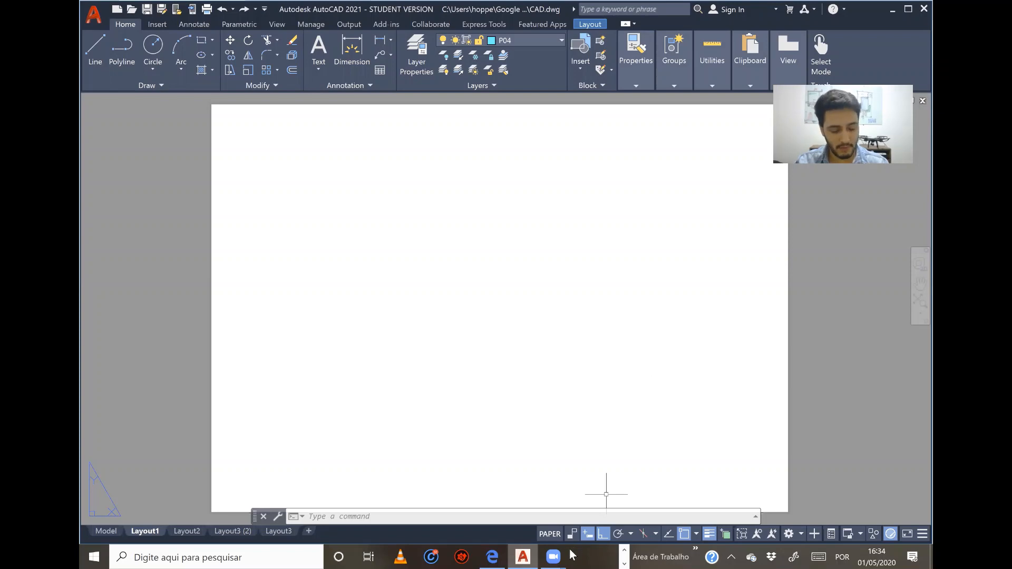
Step: Switch to the PDF handout in the browser and examine the NBR 10068 paper formats, folding diagrams and A3 margin and legend dimensions
{"action": "key", "text": "alt+Tab"}
{"action": "key", "text": "alt+Tab"}
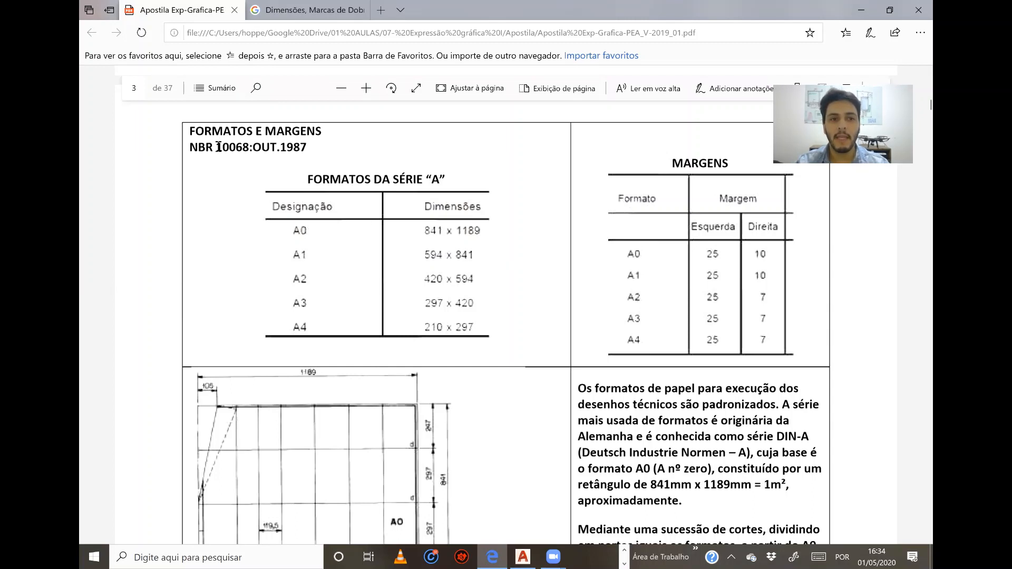
{"action": "left_click_drag", "start_coordinate": [216, 148], "coordinate": [248, 149]}
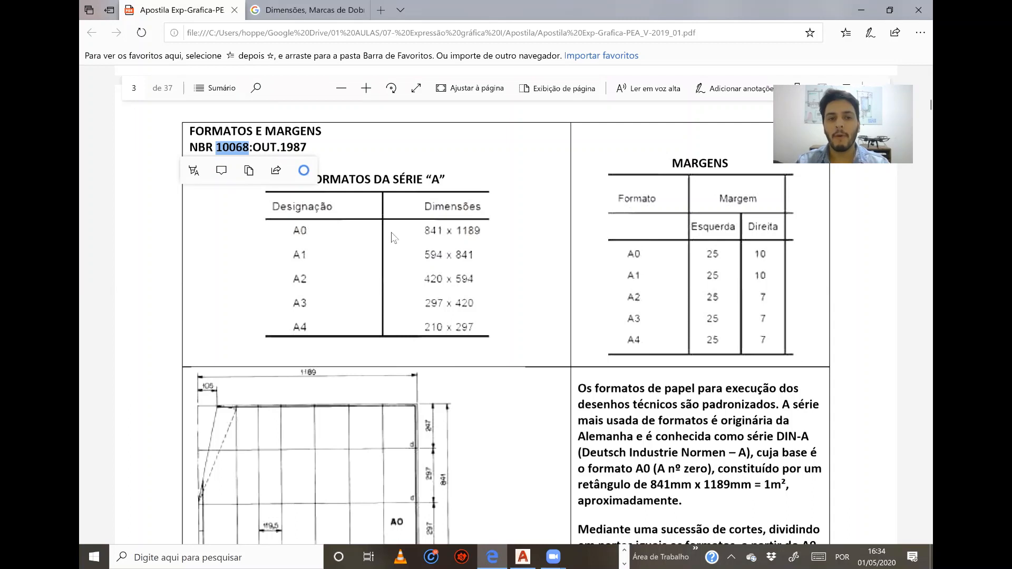
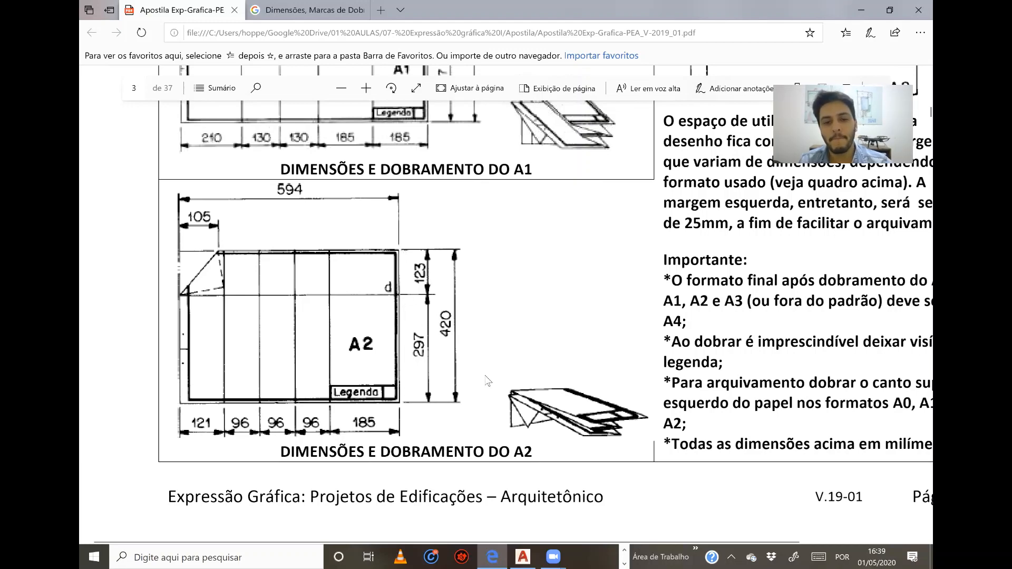
{"action": "scroll", "coordinate": [485, 379], "scroll_direction": "down", "scroll_amount": 3, "text": "ctrl"}
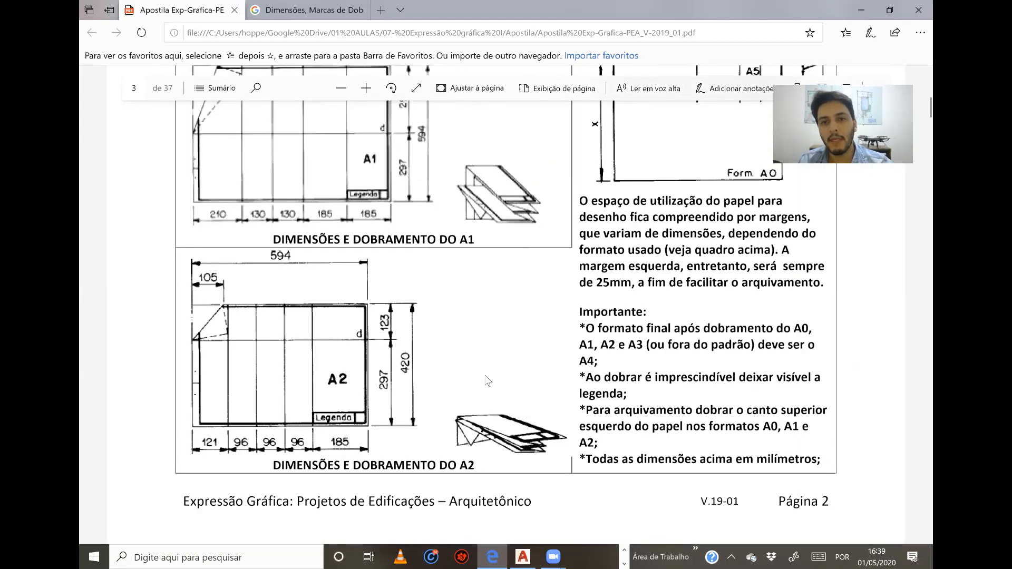
{"action": "scroll", "coordinate": [485, 376], "scroll_direction": "down", "scroll_amount": 4, "text": "ctrl"}
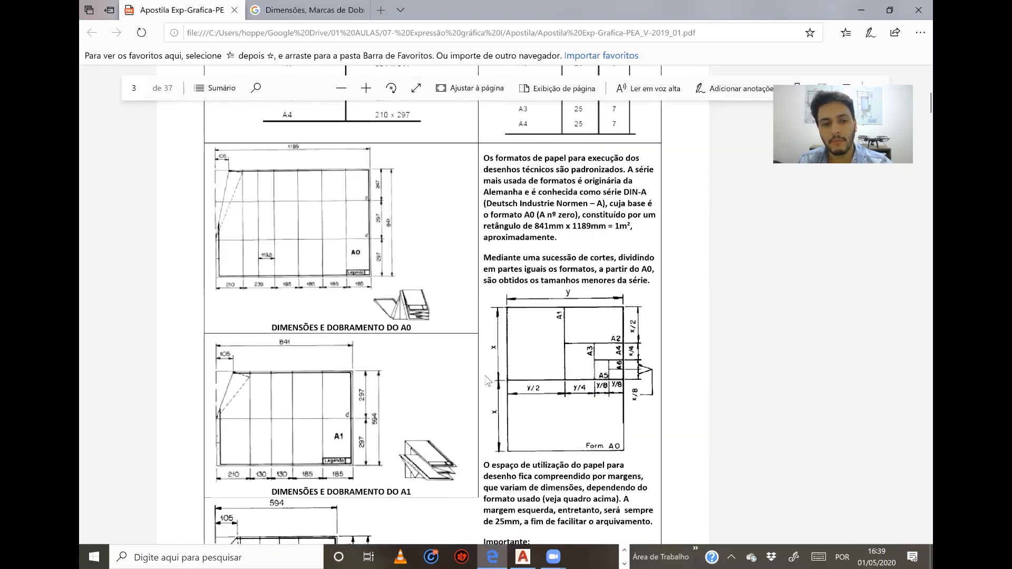
{"action": "scroll", "coordinate": [486, 380], "scroll_direction": "down", "scroll_amount": 1, "text": "ctrl"}
{"action": "scroll", "coordinate": [486, 380], "scroll_direction": "down", "scroll_amount": 5}
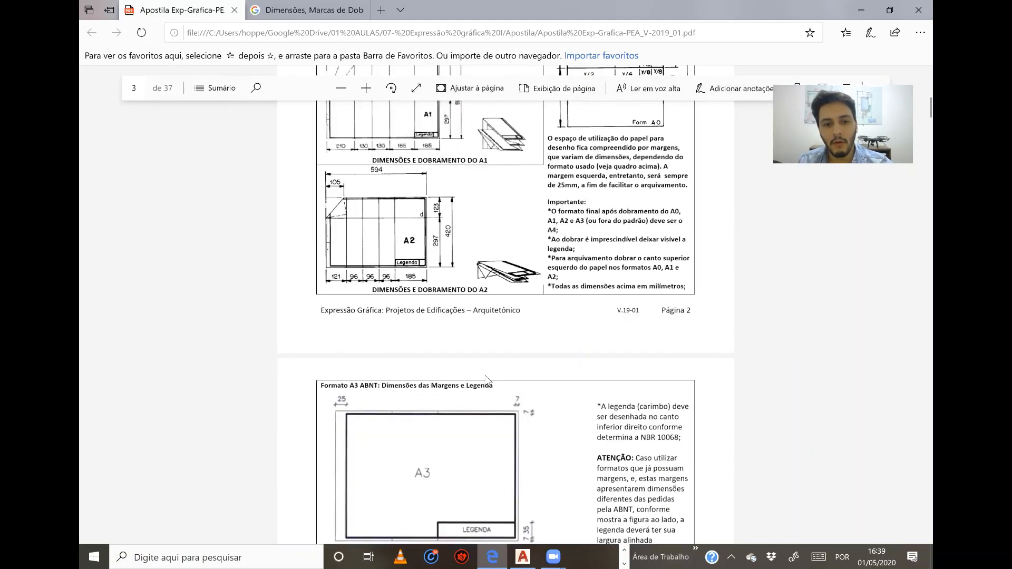
{"action": "scroll", "coordinate": [485, 381], "scroll_direction": "up", "scroll_amount": 3, "text": "ctrl"}
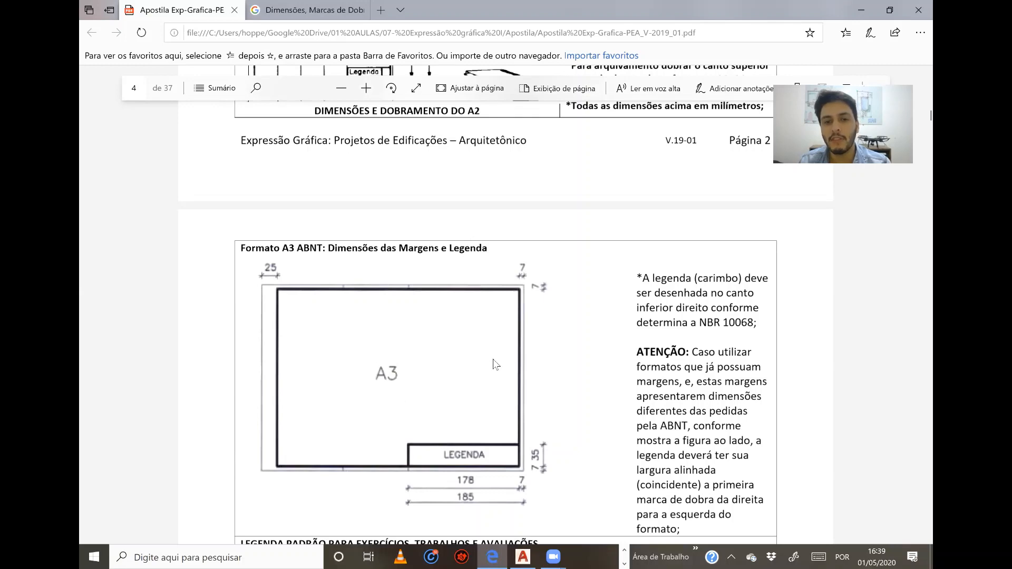
Step: Examine the A3 dimensions and fold marks diagram under NBR 13142 on the handout's general guidelines page, and return to AutoCAD
{"action": "scroll", "coordinate": [509, 359], "scroll_direction": "up", "scroll_amount": 15}
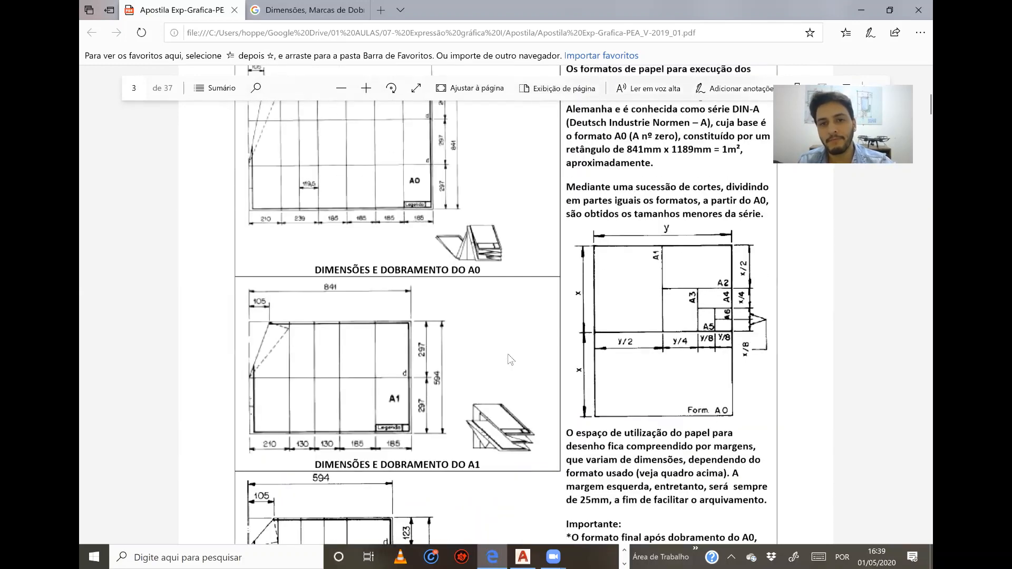
{"action": "scroll", "coordinate": [509, 357], "scroll_direction": "up", "scroll_amount": 15}
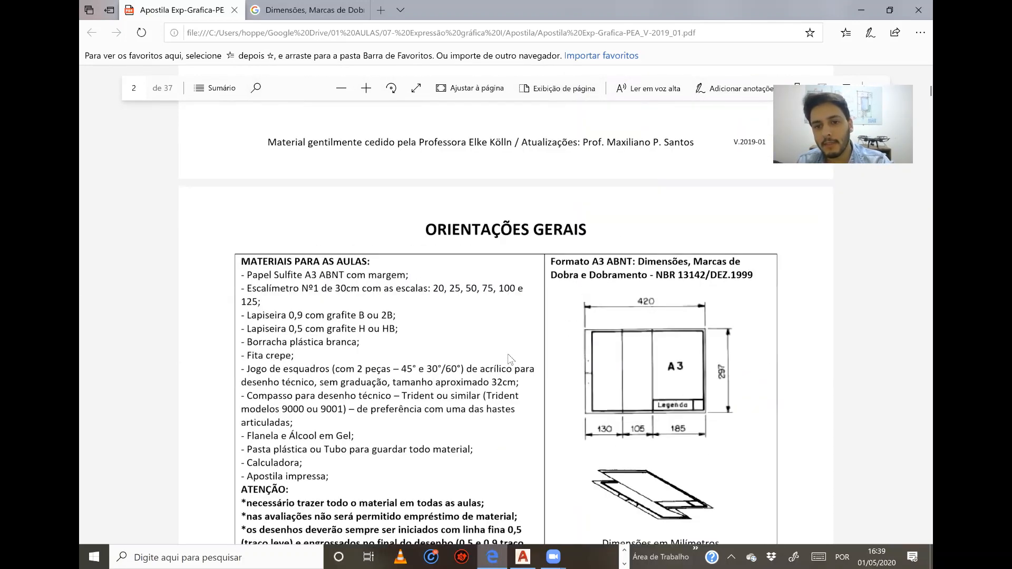
{"action": "scroll", "coordinate": [509, 357], "scroll_direction": "up", "scroll_amount": 1, "text": "ctrl"}
{"action": "scroll", "coordinate": [508, 357], "scroll_direction": "up", "scroll_amount": 2, "text": "ctrl"}
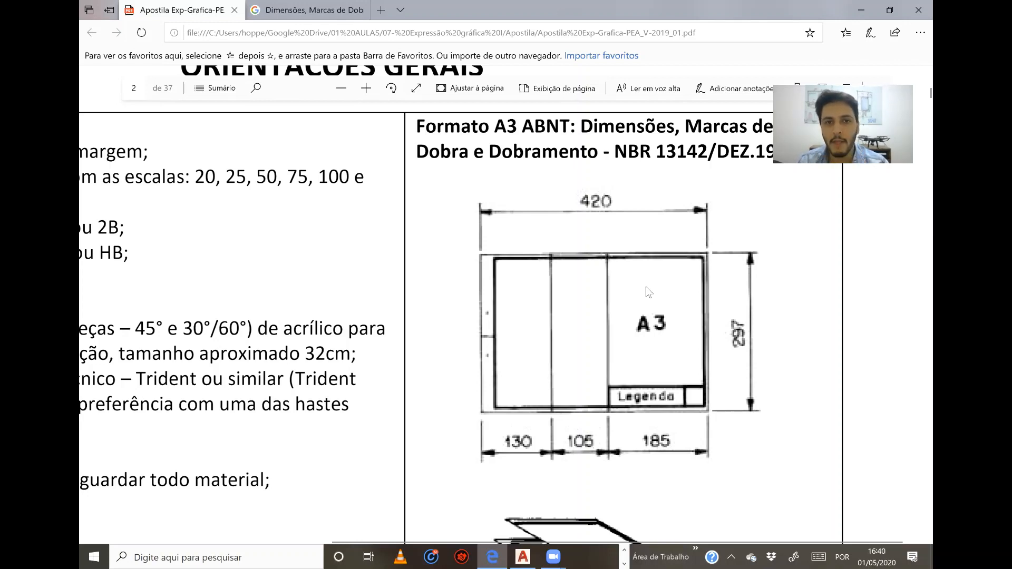
{"action": "scroll", "coordinate": [648, 292], "scroll_direction": "up", "scroll_amount": 1}
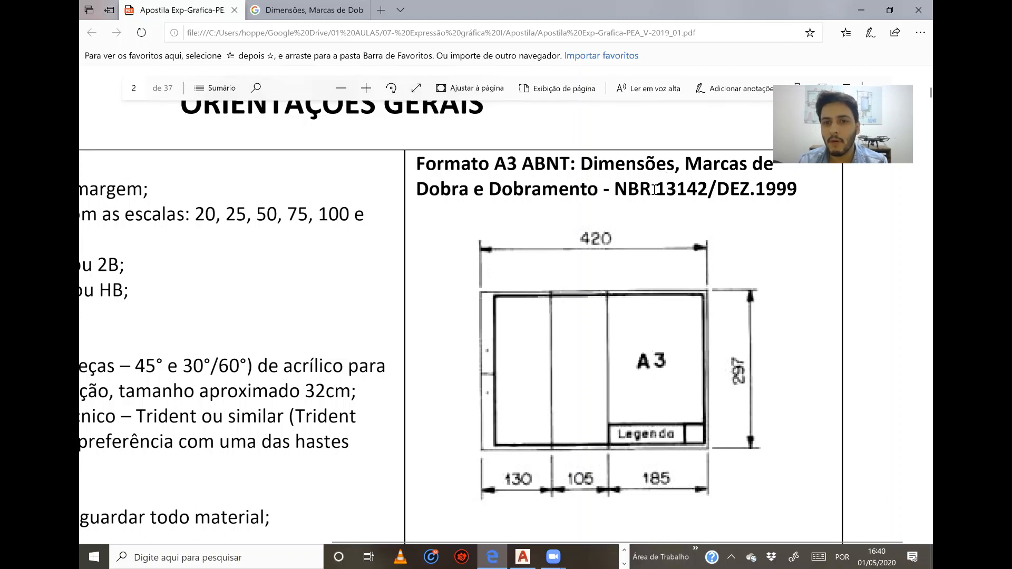
{"action": "left_click_drag", "start_coordinate": [655, 190], "coordinate": [708, 188]}
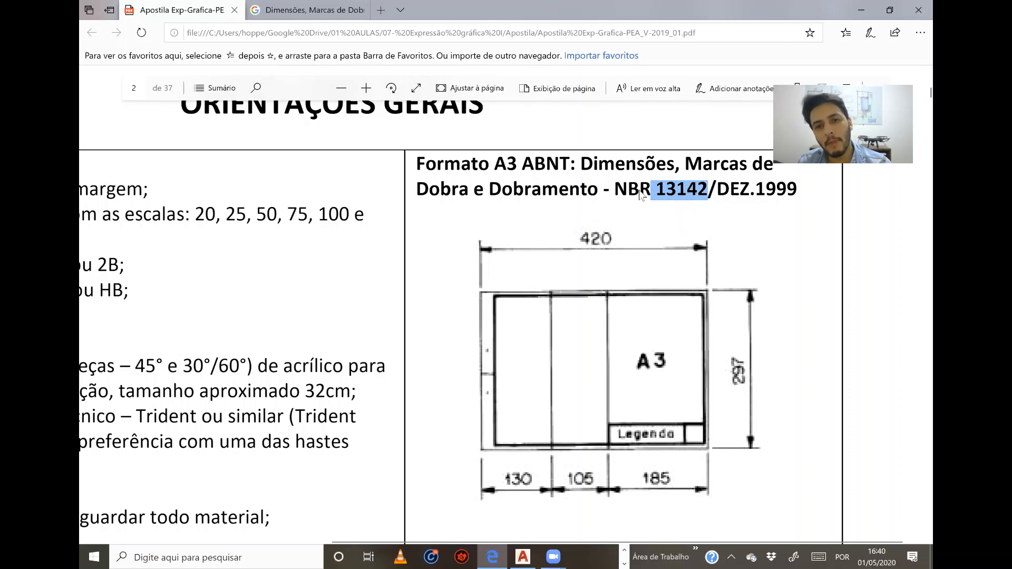
{"action": "scroll", "coordinate": [633, 203], "scroll_direction": "down", "scroll_amount": 2, "text": "ctrl"}
{"action": "scroll", "coordinate": [624, 215], "scroll_direction": "down", "scroll_amount": 1}
{"action": "scroll", "coordinate": [625, 215], "scroll_direction": "left", "scroll_amount": 1}
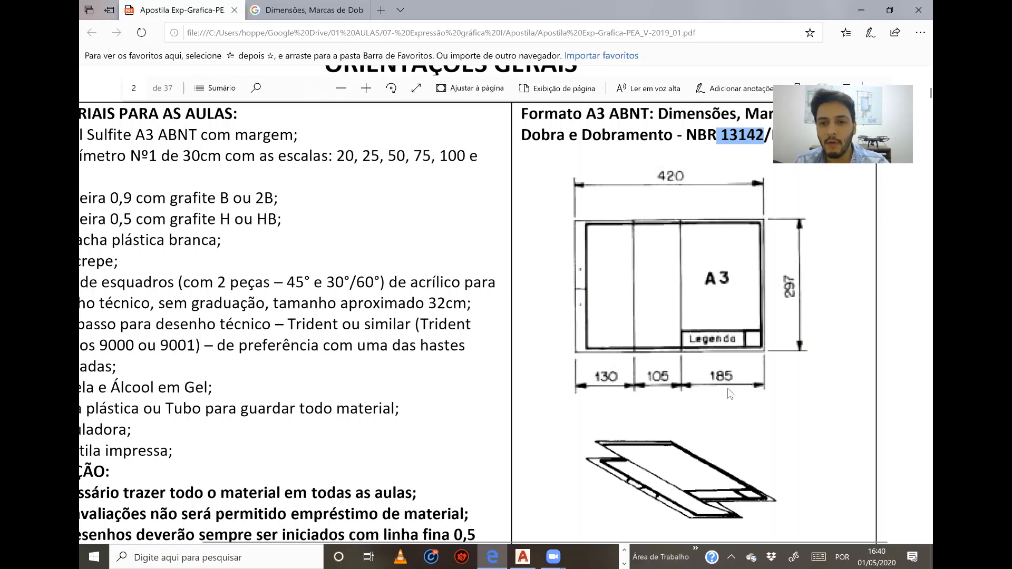
{"action": "scroll", "coordinate": [728, 388], "scroll_direction": "up", "scroll_amount": 3, "text": "ctrl"}
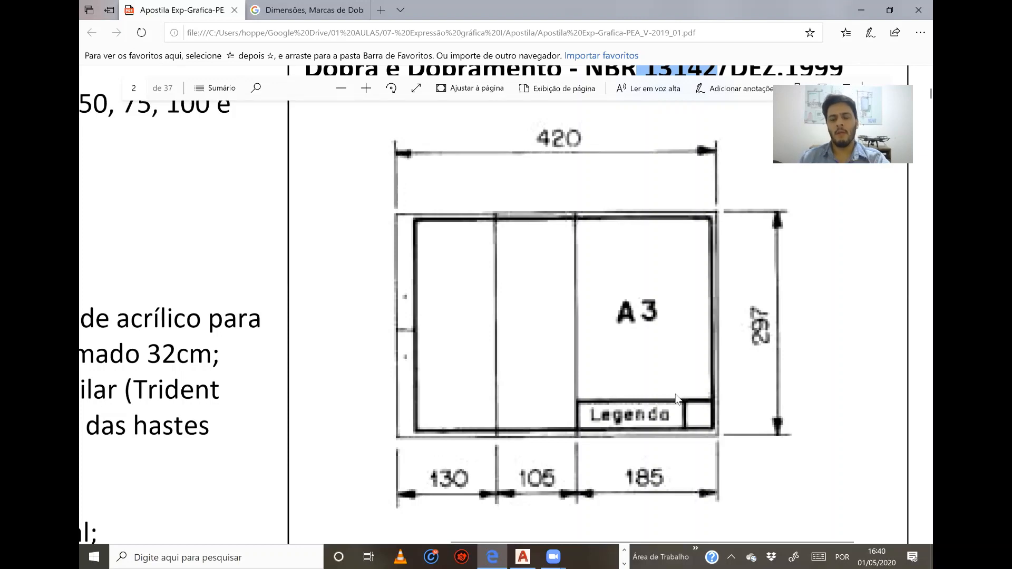
{"action": "left_click", "coordinate": [525, 555]}
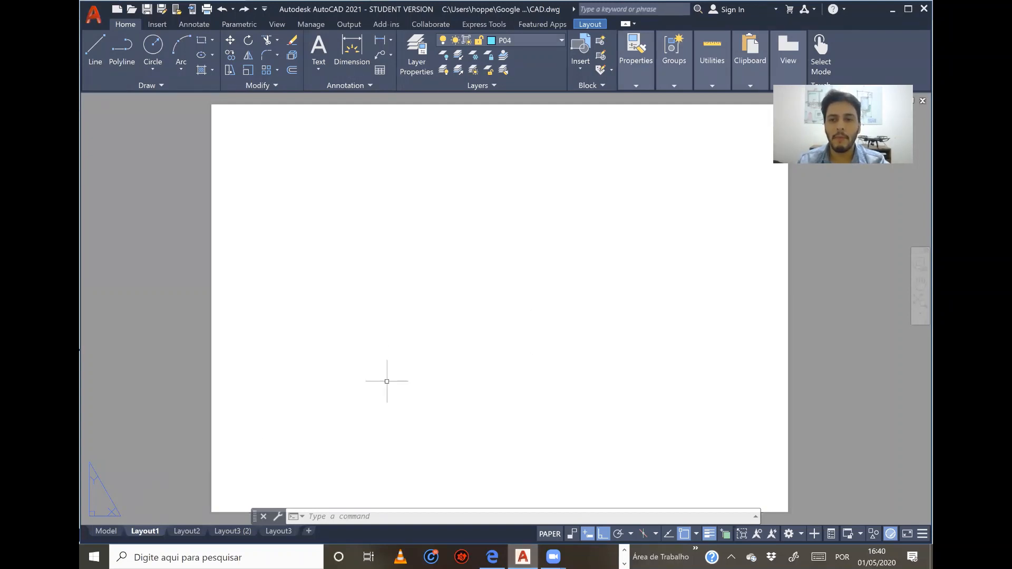
Step: Review Layout1's page setup, checking the plot scale of 10 mm to 1 unit, and close the Page Setup Manager
{"action": "right_click", "coordinate": [136, 537]}
{"action": "left_click", "coordinate": [182, 459]}
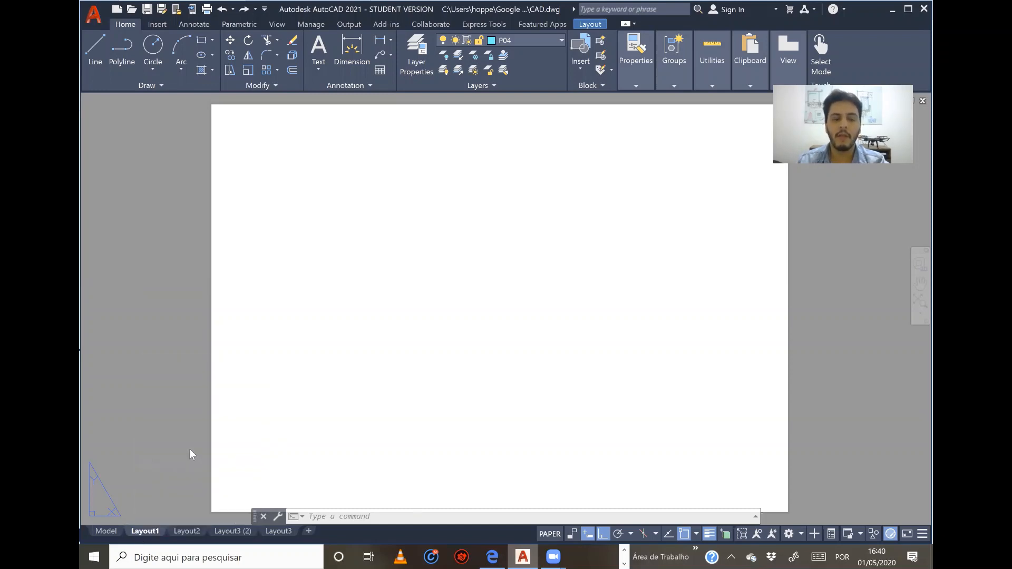
{"action": "left_click", "coordinate": [444, 256]}
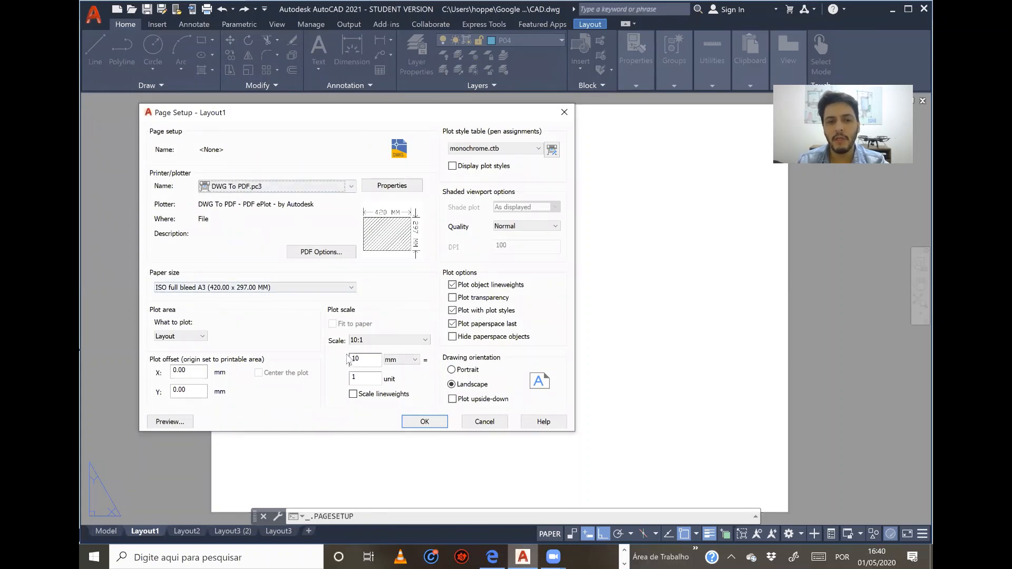
{"action": "left_click", "coordinate": [417, 424]}
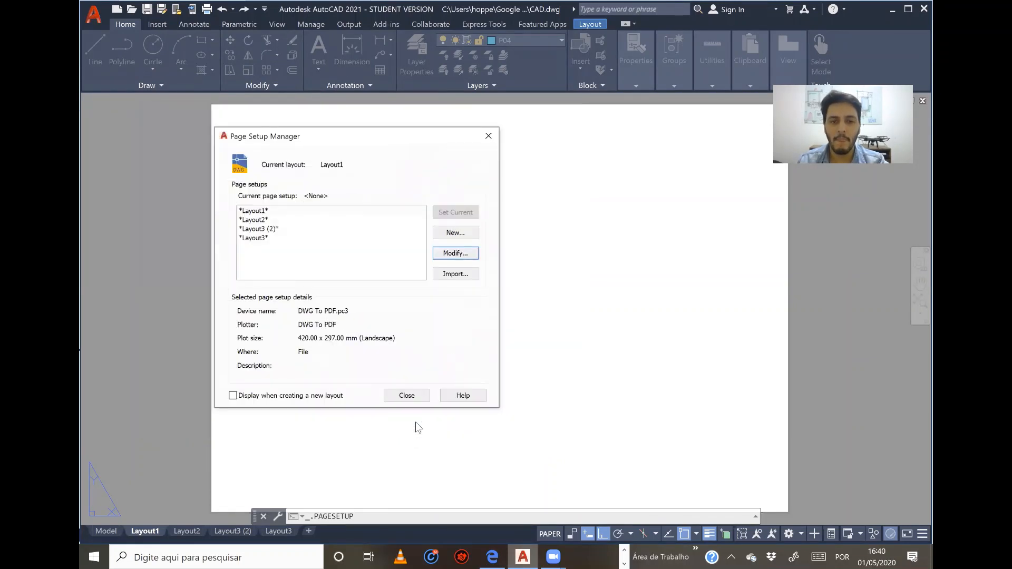
{"action": "left_click", "coordinate": [416, 394]}
{"action": "left_click", "coordinate": [415, 393]}
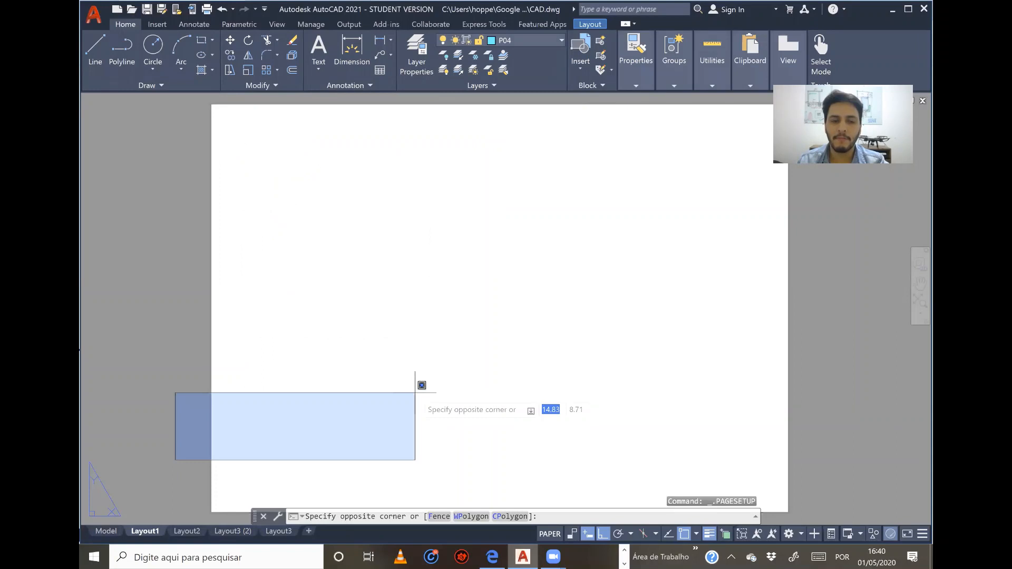
{"action": "left_click", "coordinate": [416, 374]}
{"action": "key", "text": "Escape"}
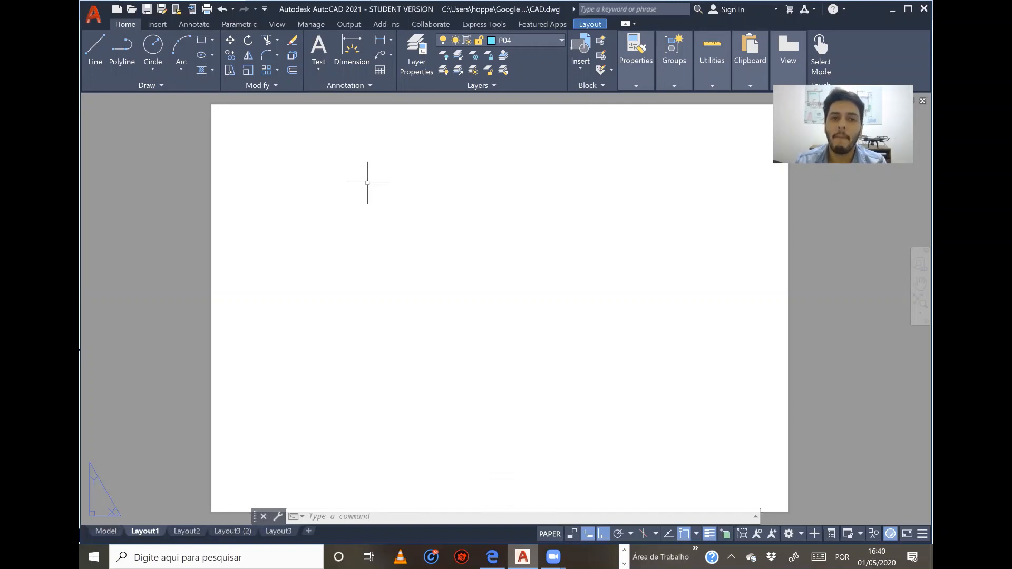
{"action": "left_click", "coordinate": [234, 119]}
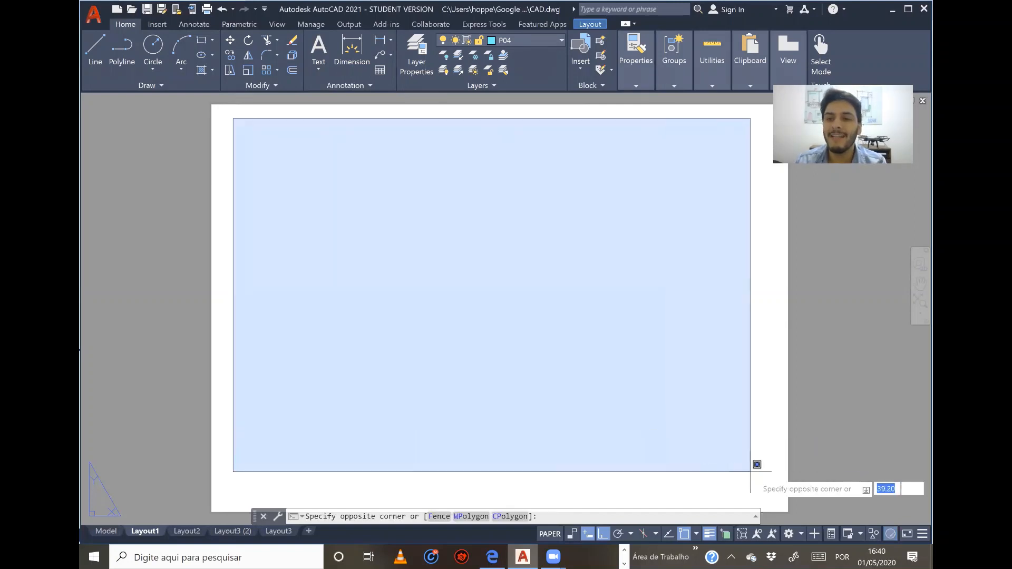
{"action": "left_click", "coordinate": [692, 325]}
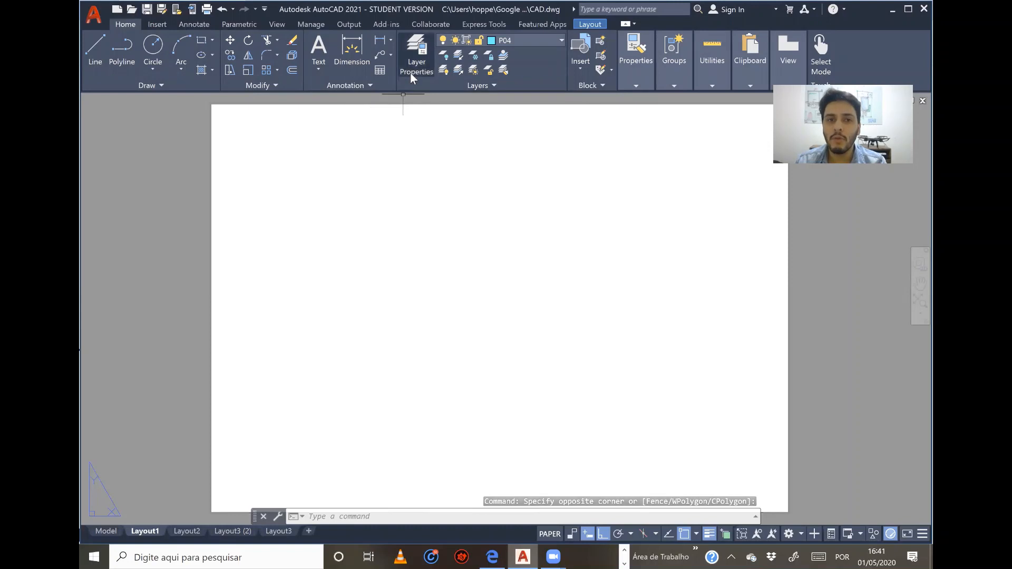
Step: Create a new layer named MARGEM E CARIMBO in the Layer Properties Manager
{"action": "left_click", "coordinate": [419, 46]}
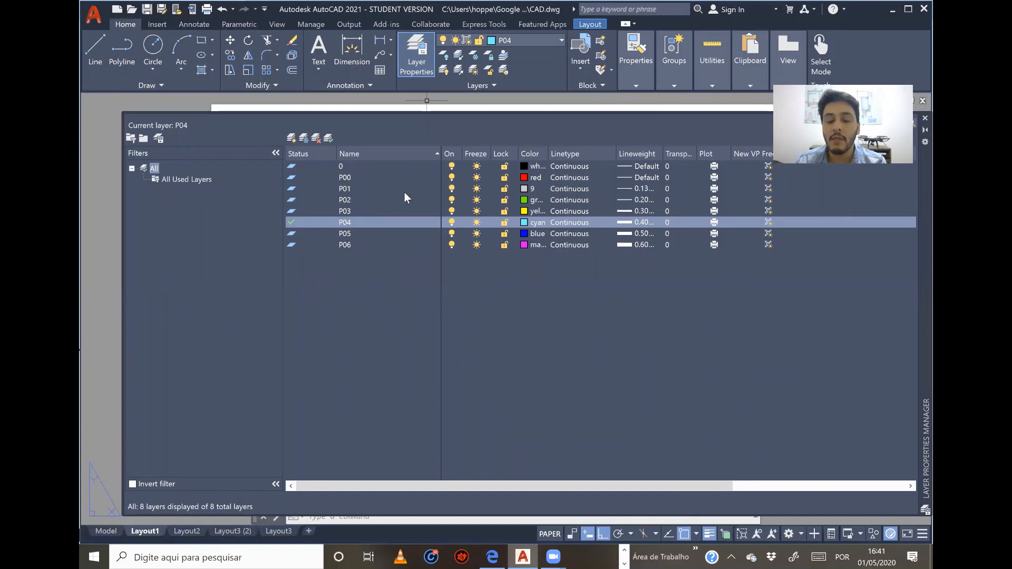
{"action": "double_click", "coordinate": [293, 138]}
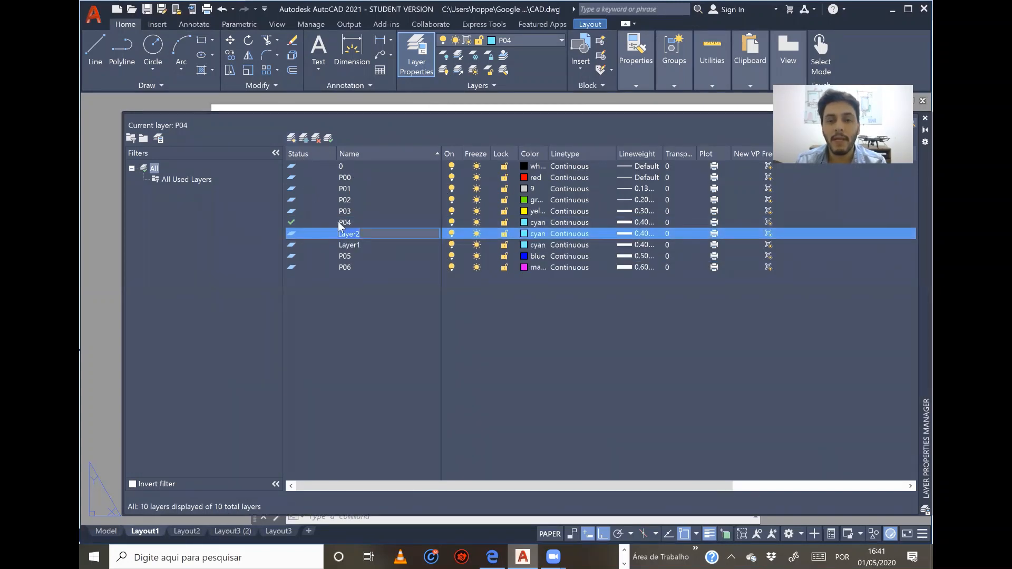
{"action": "type", "text": "MARG"}
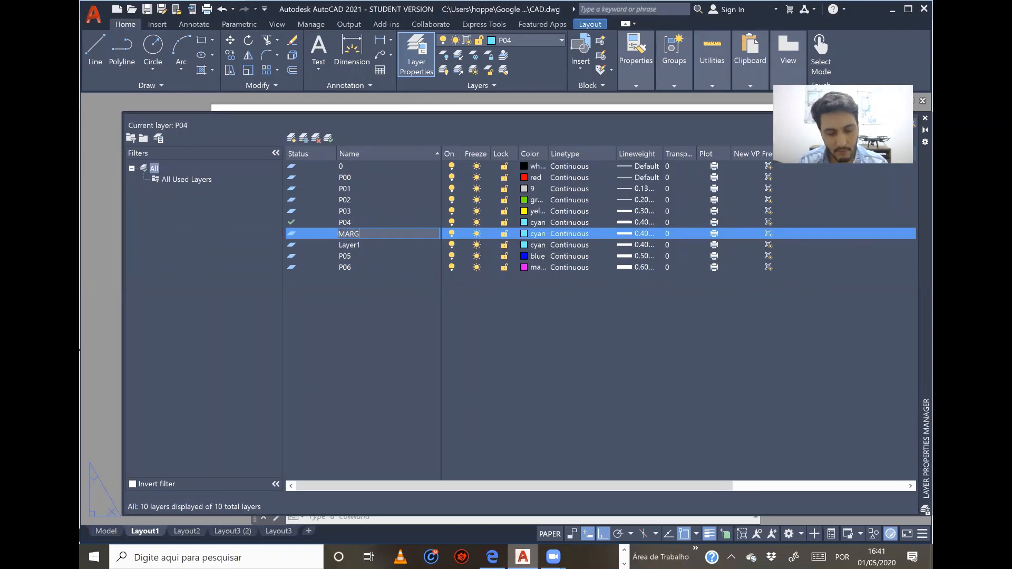
{"action": "type", "text": "EM E"}
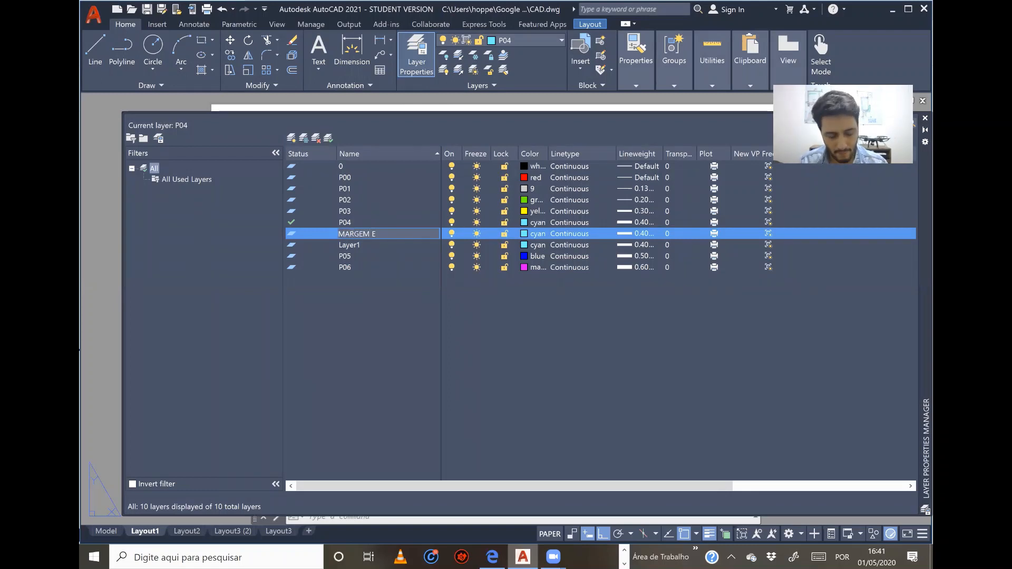
{"action": "type", "text": " CARIMBO"}
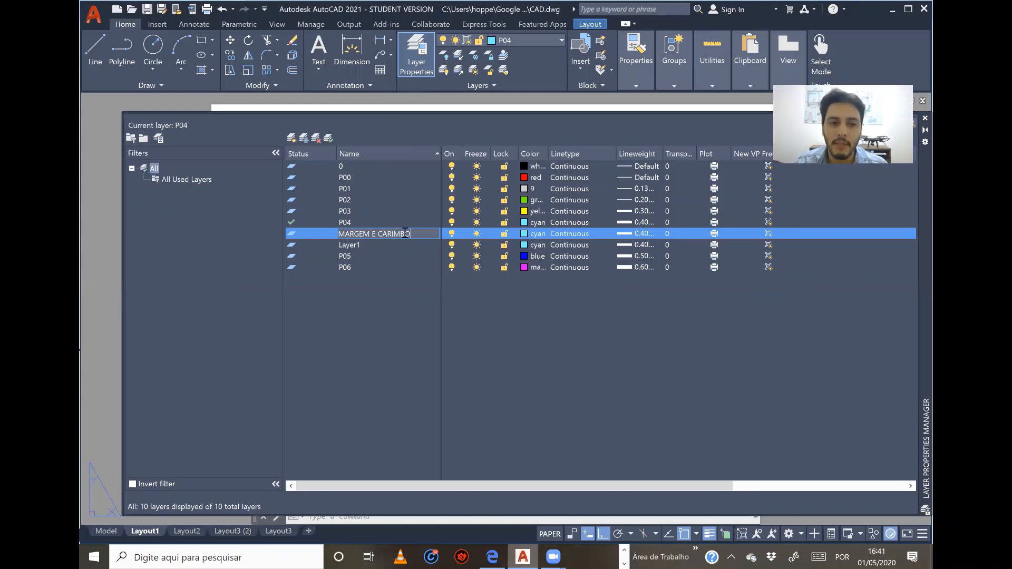
Step: Set the MARGEM E CARIMBO layer's colour to index 250 and its lineweight to 0.30 mm
{"action": "left_click", "coordinate": [527, 234]}
{"action": "left_click", "coordinate": [624, 313]}
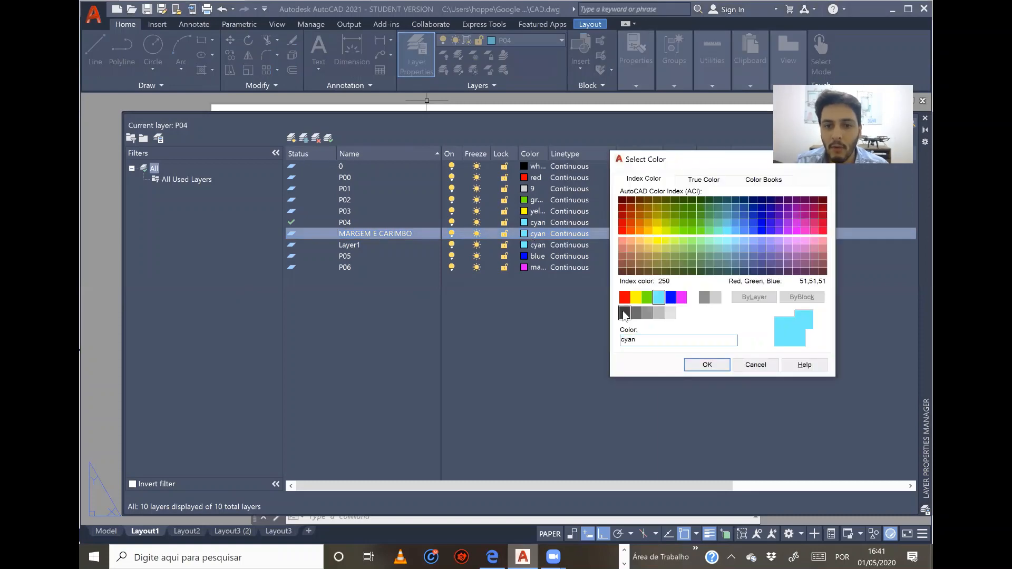
{"action": "left_click", "coordinate": [695, 366]}
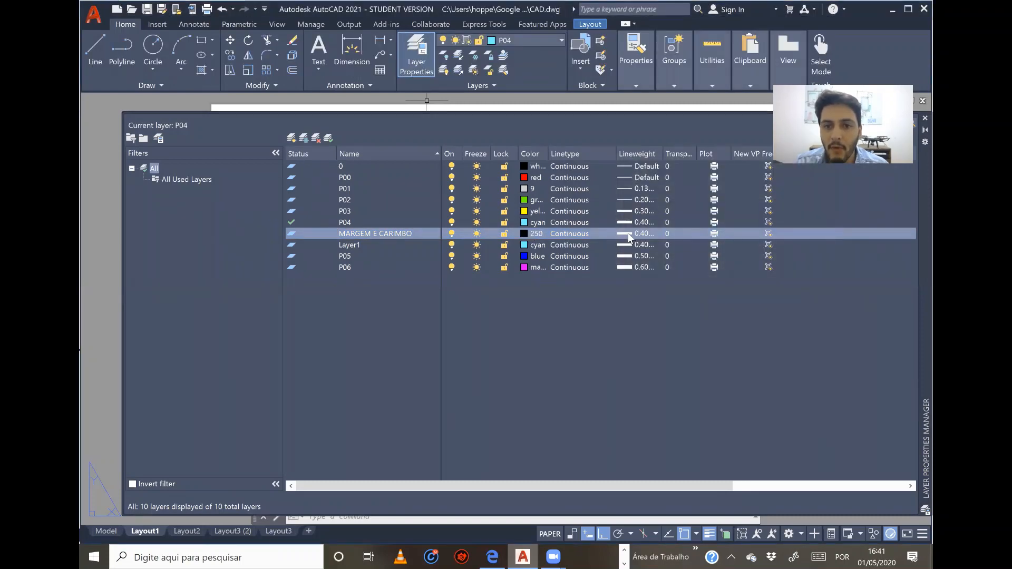
{"action": "left_click", "coordinate": [639, 233]}
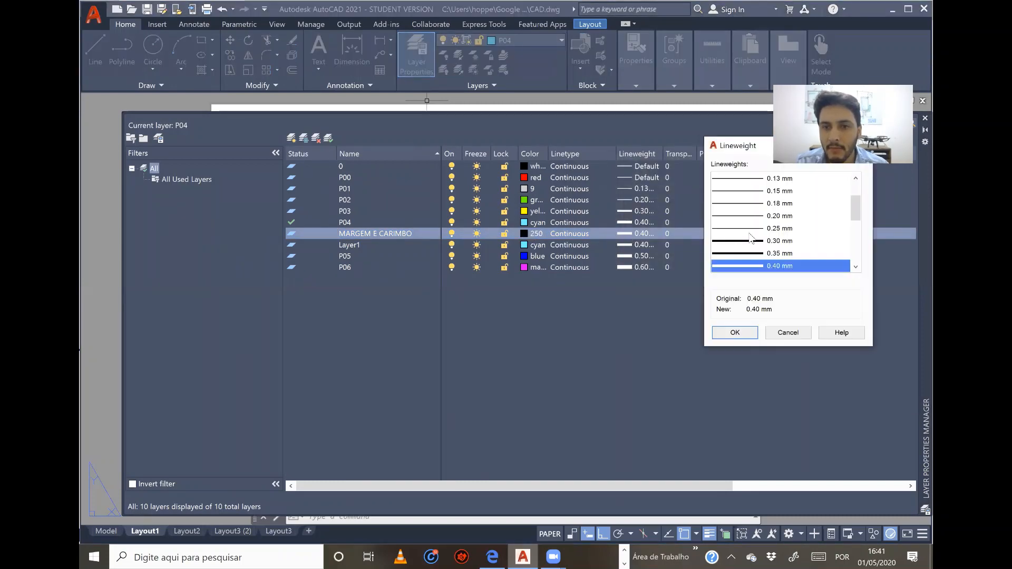
{"action": "left_click", "coordinate": [741, 243]}
{"action": "left_click", "coordinate": [726, 335]}
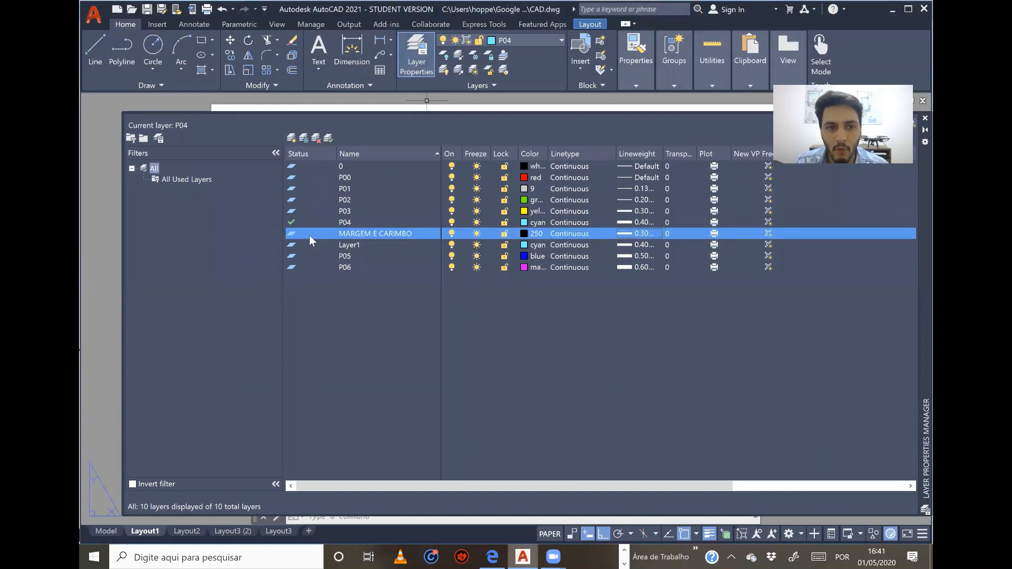
Step: Make MARGEM E CARIMBO the current layer and close the Layer Properties Manager
{"action": "double_click", "coordinate": [293, 233]}
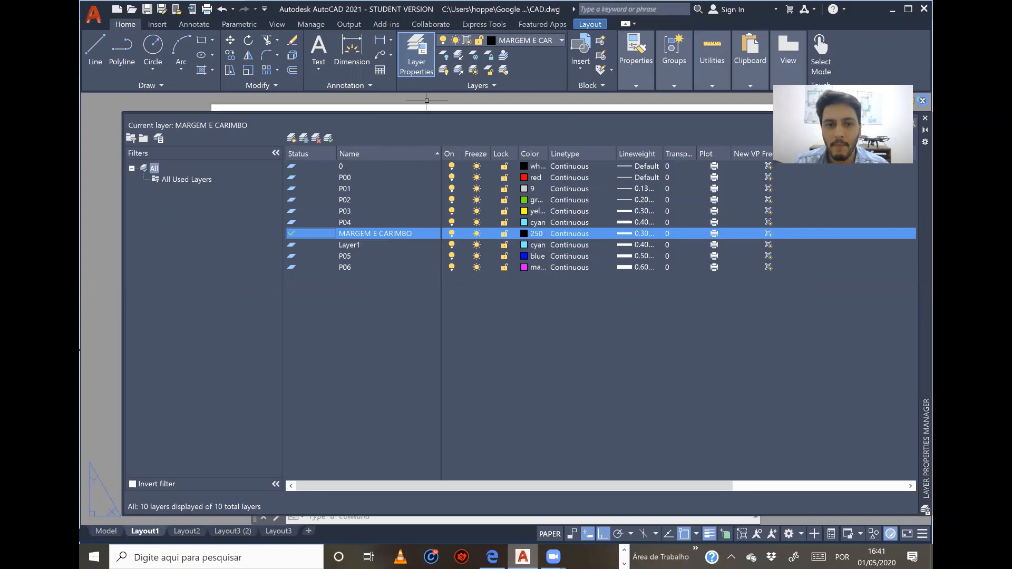
{"action": "left_click", "coordinate": [599, 306]}
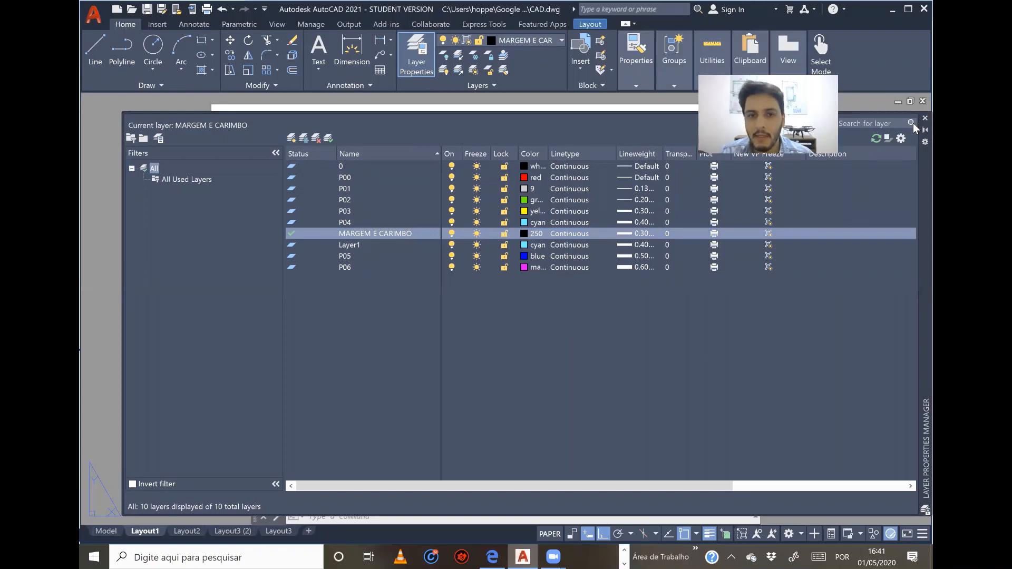
{"action": "left_click", "coordinate": [925, 118]}
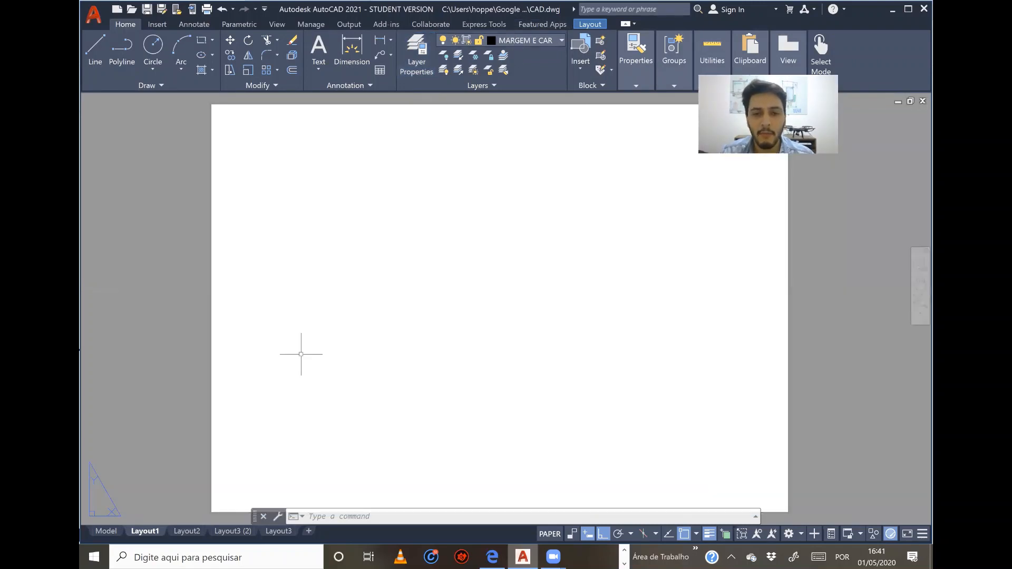
{"action": "left_click", "coordinate": [214, 106]}
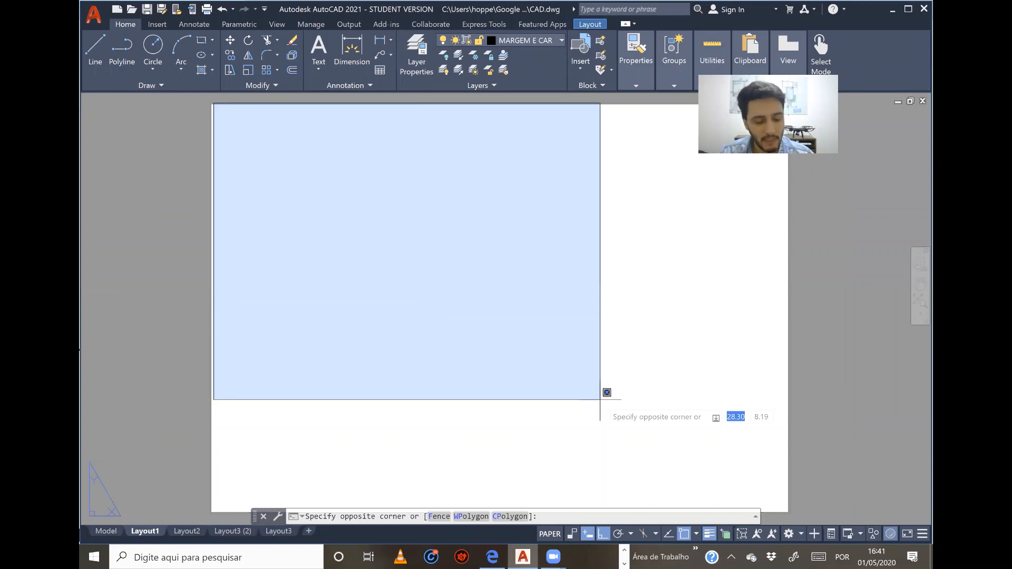
{"action": "key", "text": "Escape"}
{"action": "mouse_move", "coordinate": [579, 391]}
{"action": "middle_mouse_down"}
{"action": "mouse_move", "coordinate": [594, 365]}
{"action": "mouse_move", "coordinate": [579, 381]}
{"action": "middle_mouse_up"}
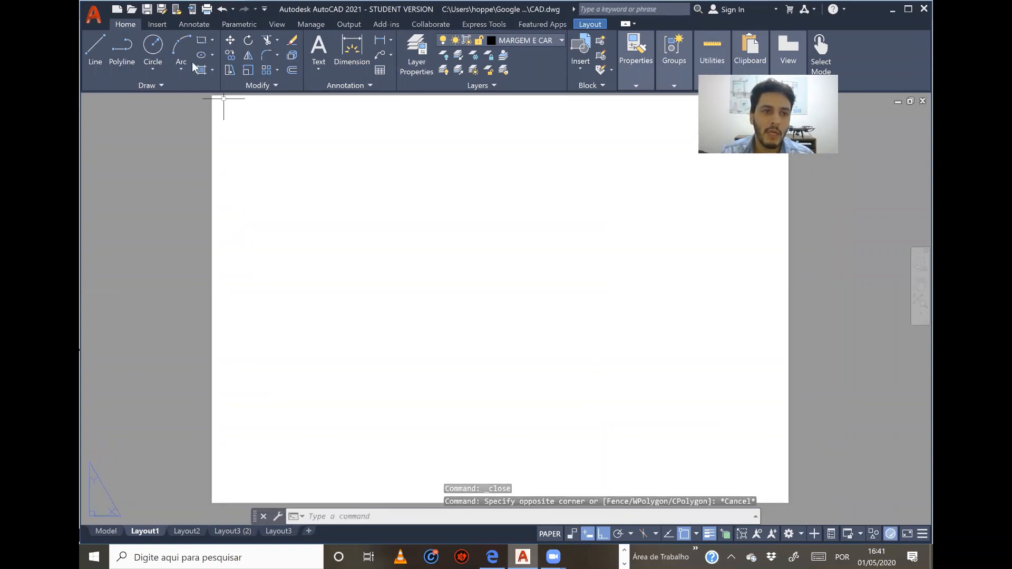
Step: Start a rectangle with its first corner on the lower-left corner of the Layout1 sheet at 0,0
{"action": "left_click", "coordinate": [200, 40]}
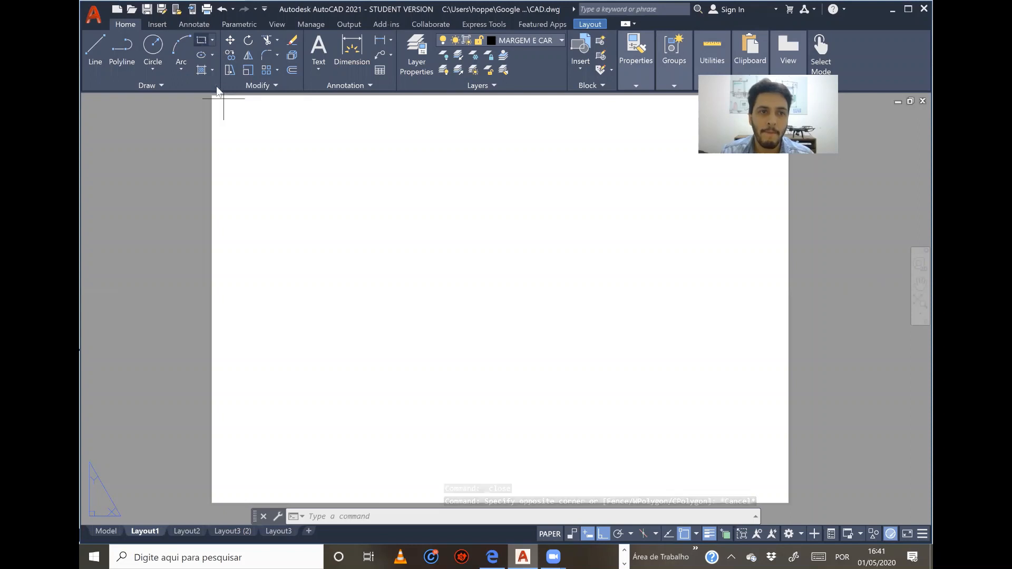
{"action": "middle_click_drag", "start_coordinate": [233, 298], "coordinate": [310, 222]}
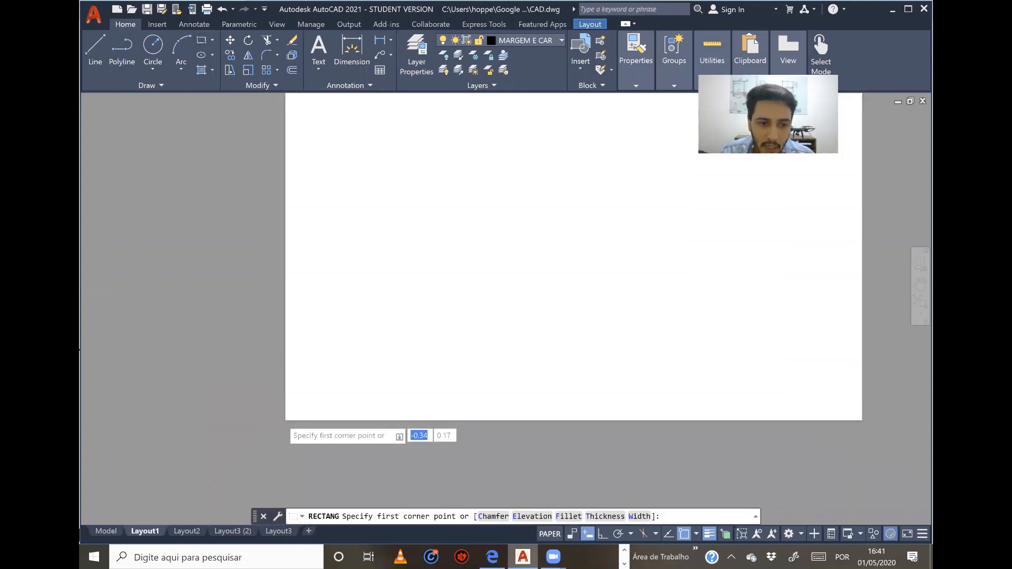
{"action": "scroll", "coordinate": [289, 431], "scroll_direction": "up", "scroll_amount": 1}
{"action": "middle_click_drag", "start_coordinate": [288, 431], "coordinate": [305, 326]}
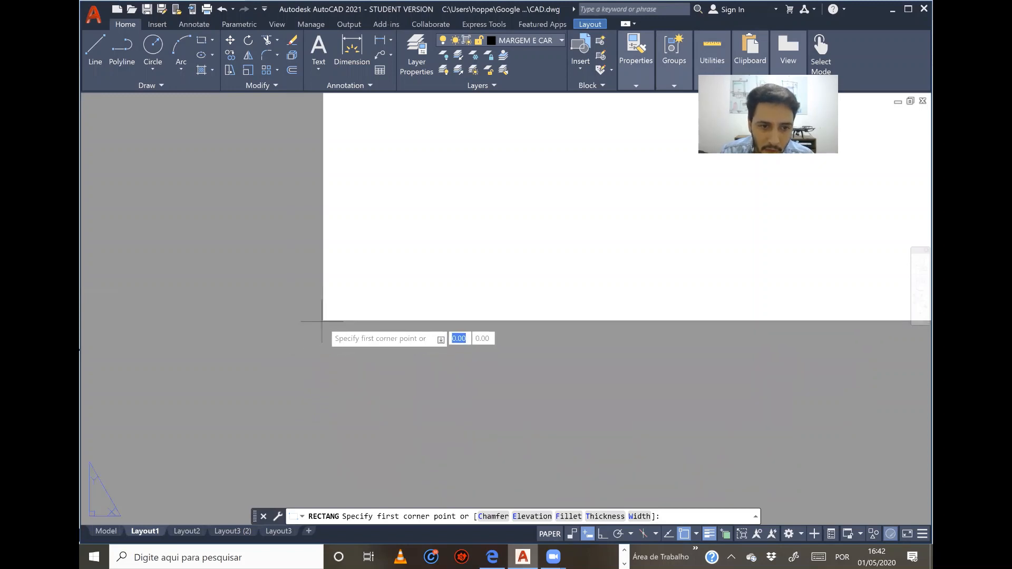
{"action": "middle_click_drag", "start_coordinate": [323, 321], "coordinate": [298, 333]}
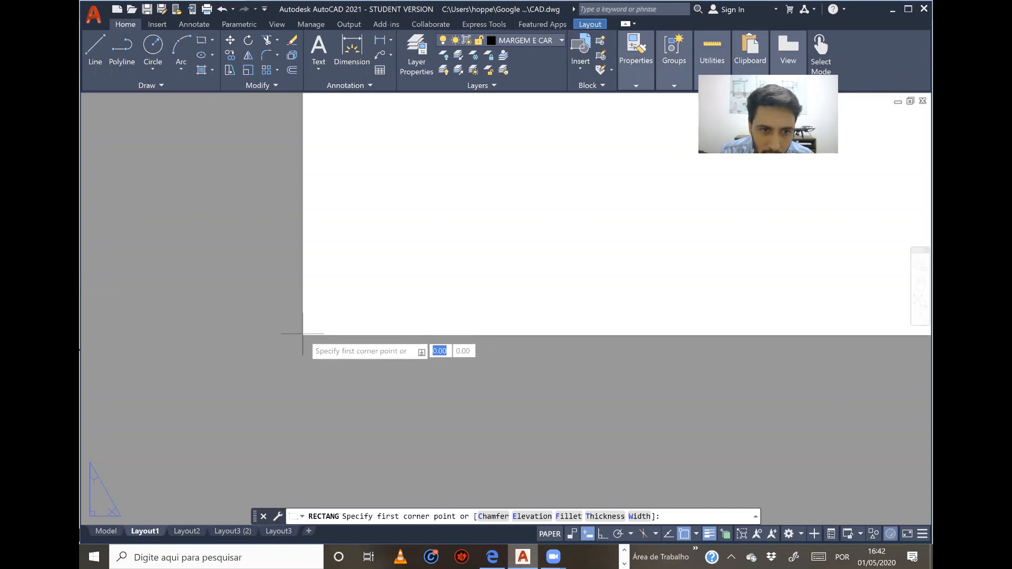
{"action": "left_click", "coordinate": [303, 334]}
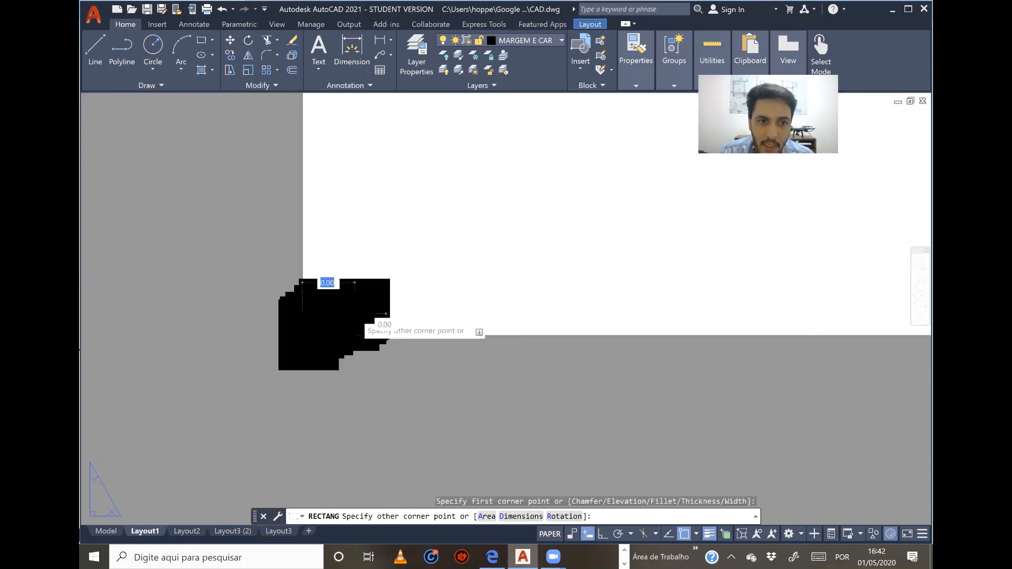
Step: Complete the border rectangle from the sheet's origin corner with a width of 42 and a height of 29.7
{"action": "scroll", "coordinate": [378, 295], "scroll_direction": "down", "scroll_amount": 10}
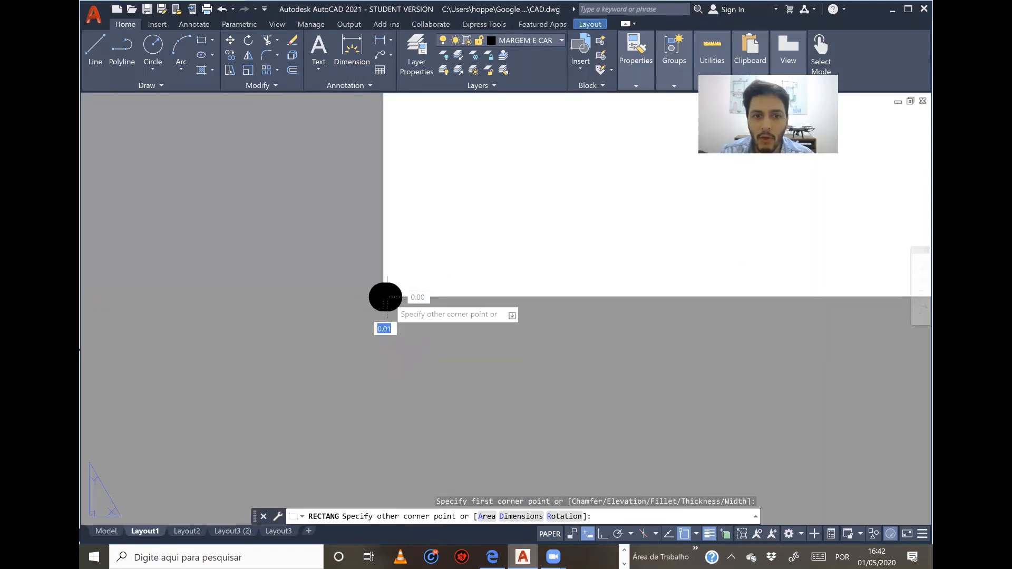
{"action": "scroll", "coordinate": [456, 266], "scroll_direction": "down", "scroll_amount": 5}
{"action": "middle_click_drag", "start_coordinate": [504, 244], "coordinate": [253, 316]}
{"action": "scroll", "coordinate": [268, 316], "scroll_direction": "down", "scroll_amount": 2}
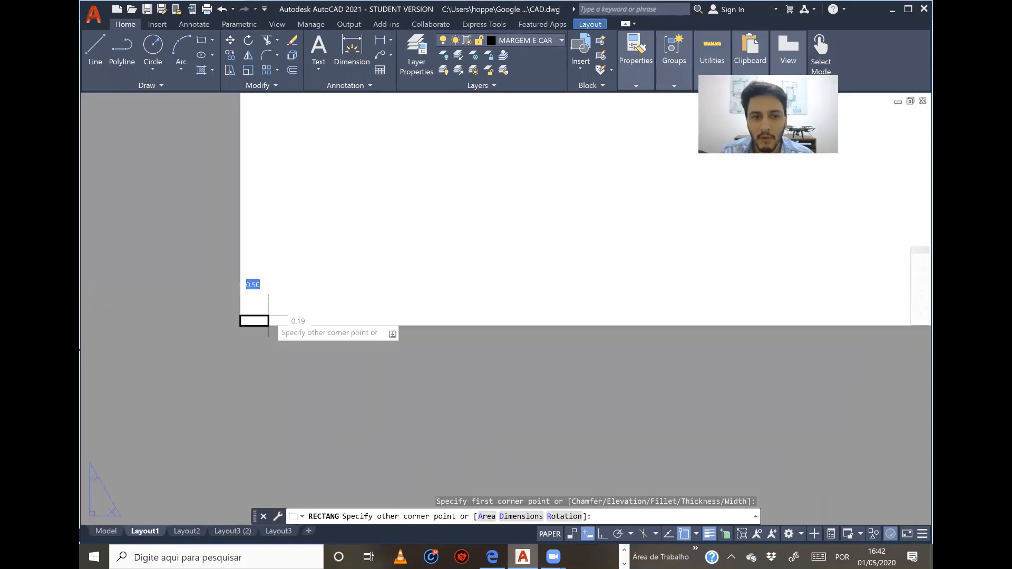
{"action": "scroll", "coordinate": [268, 316], "scroll_direction": "down", "scroll_amount": 2}
{"action": "middle_click_drag", "start_coordinate": [416, 260], "coordinate": [294, 403]}
{"action": "scroll", "coordinate": [323, 375], "scroll_direction": "down", "scroll_amount": 6}
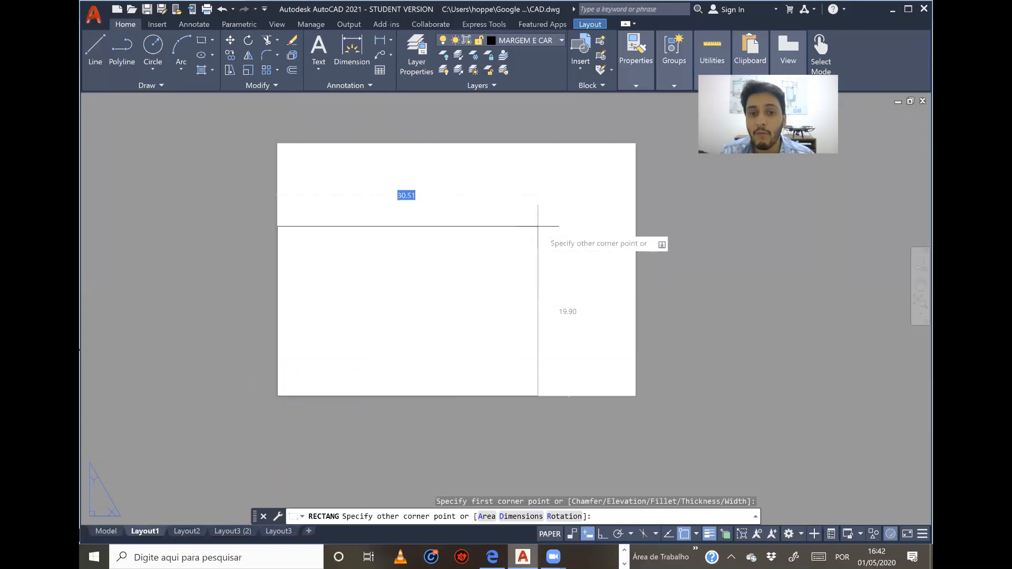
{"action": "scroll", "coordinate": [538, 226], "scroll_direction": "up", "scroll_amount": 2}
{"action": "scroll", "coordinate": [549, 237], "scroll_direction": "down", "scroll_amount": 2}
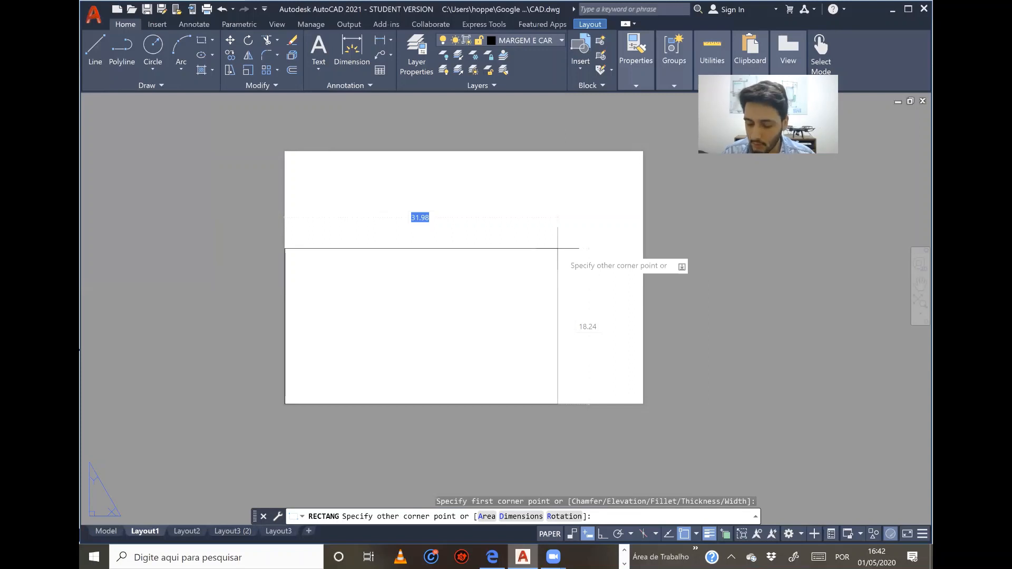
{"action": "type", "text": "42"}
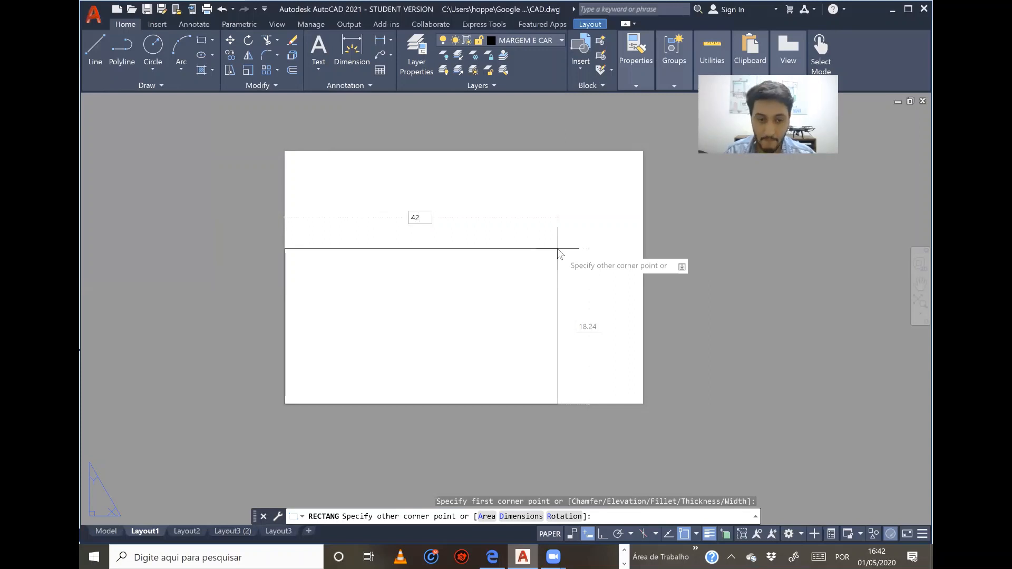
{"action": "key", "text": "Tab"}
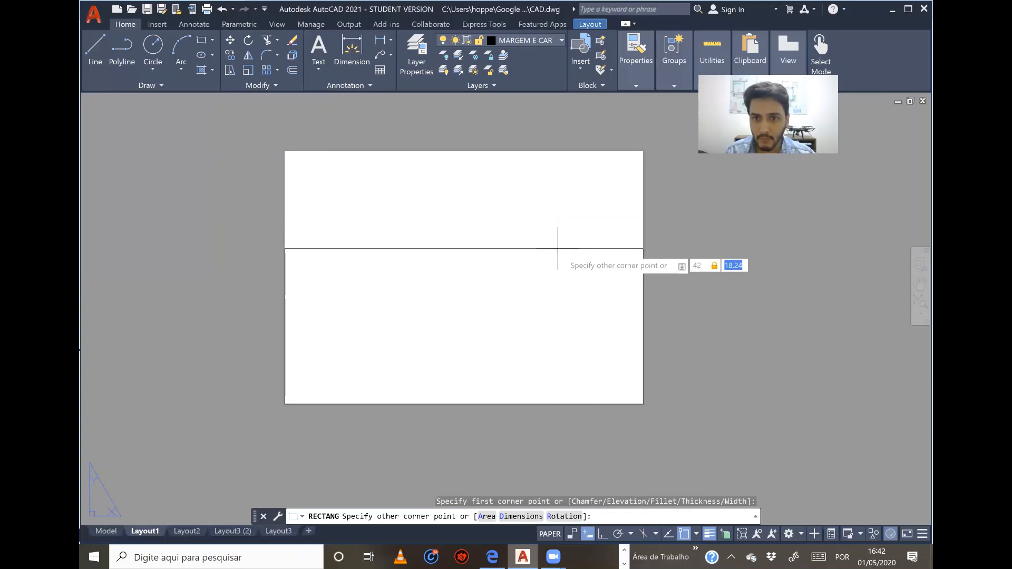
{"action": "type", "text": "27"}
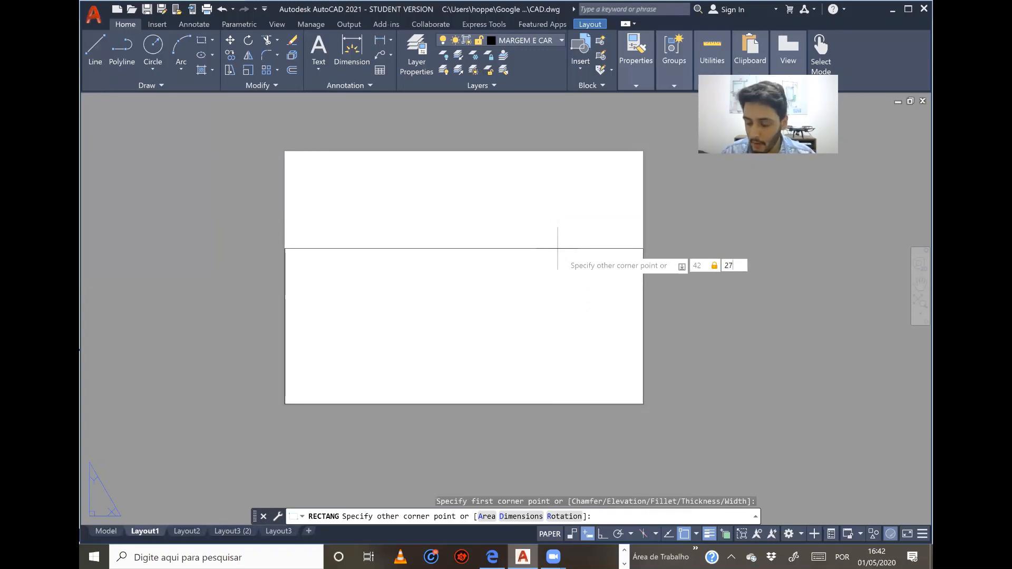
{"action": "type", "text": "."}
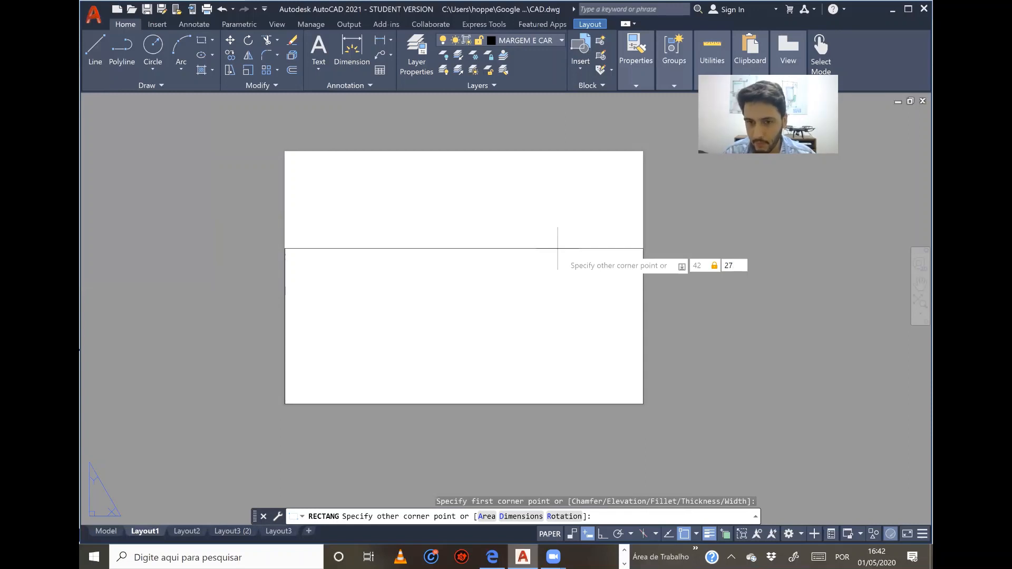
{"action": "type", "text": "."}
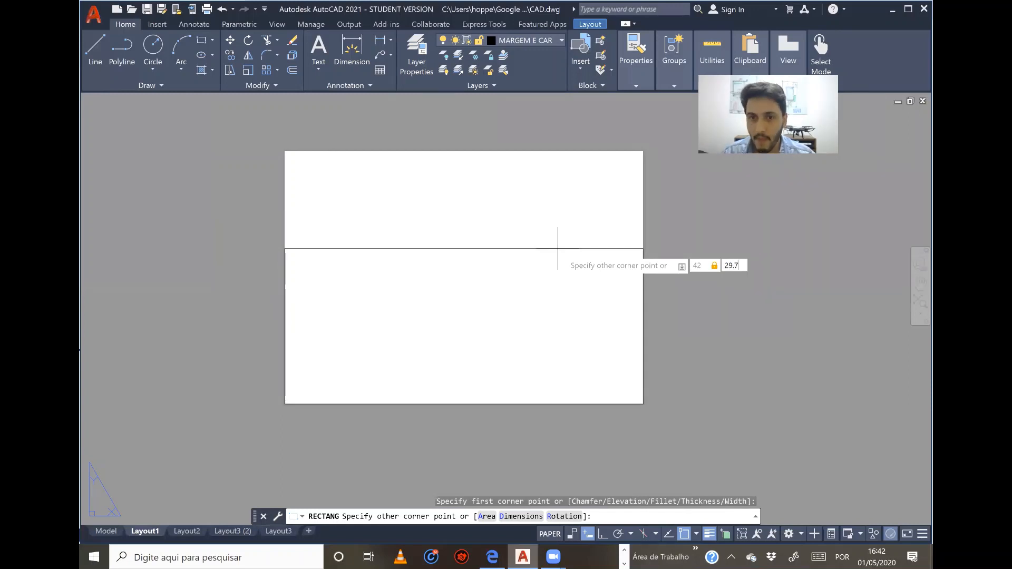
{"action": "key", "text": "Return"}
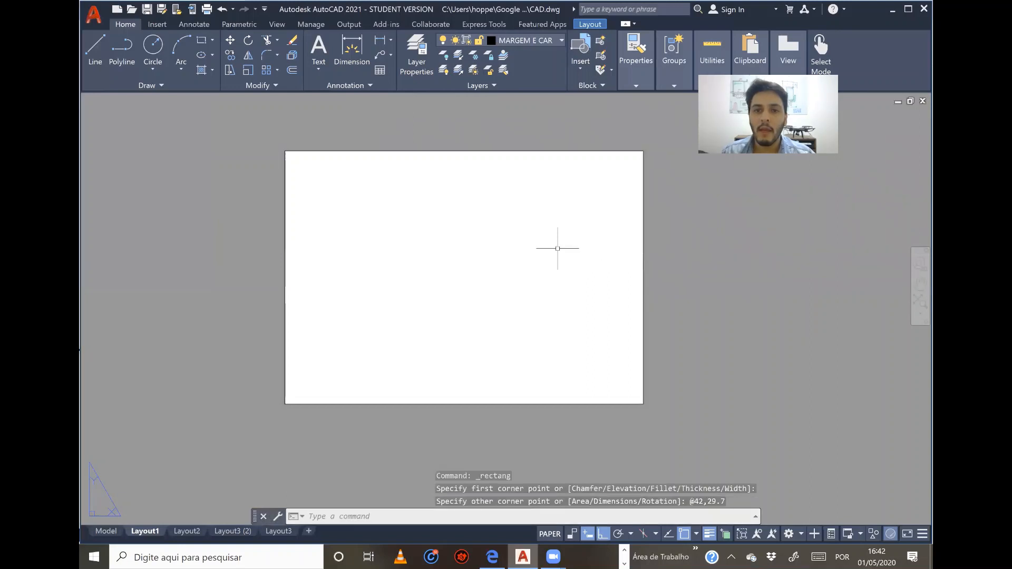
Step: Select the border rectangle and examine how its upper-right corner and edges line up with the sheet
{"action": "left_click", "coordinate": [557, 249]}
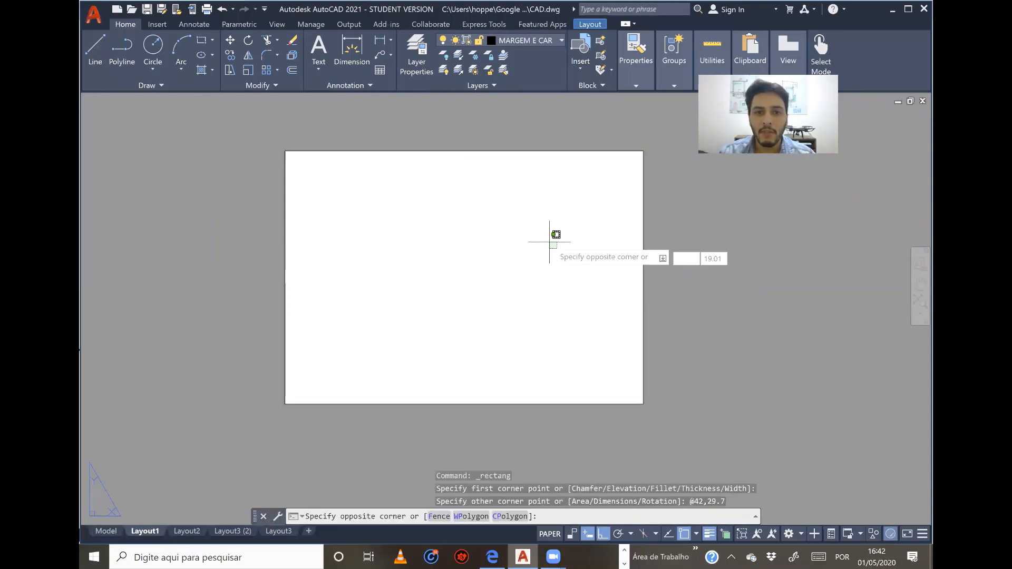
{"action": "left_click", "coordinate": [482, 177]}
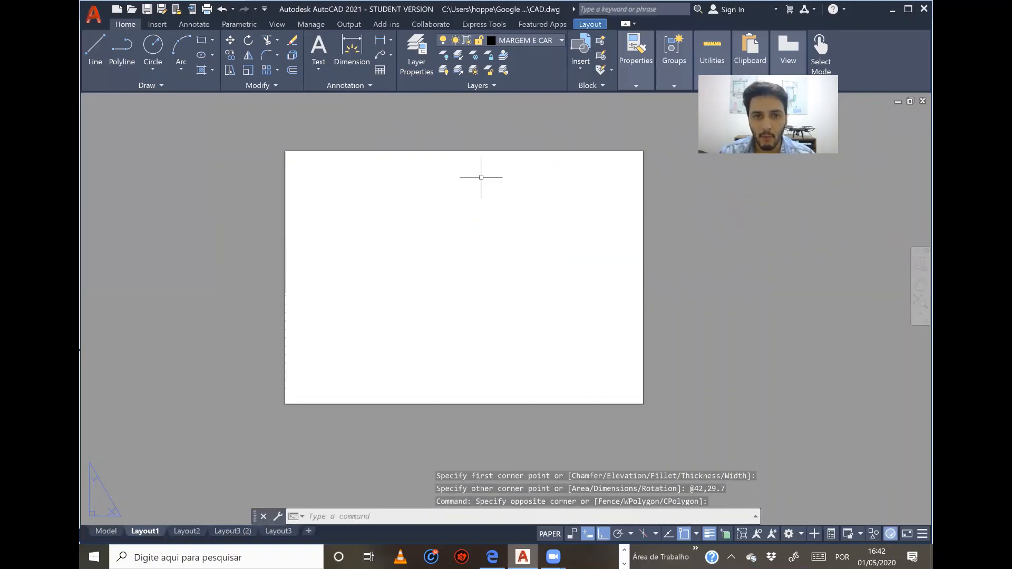
{"action": "left_click", "coordinate": [464, 175]}
{"action": "left_click", "coordinate": [396, 135]}
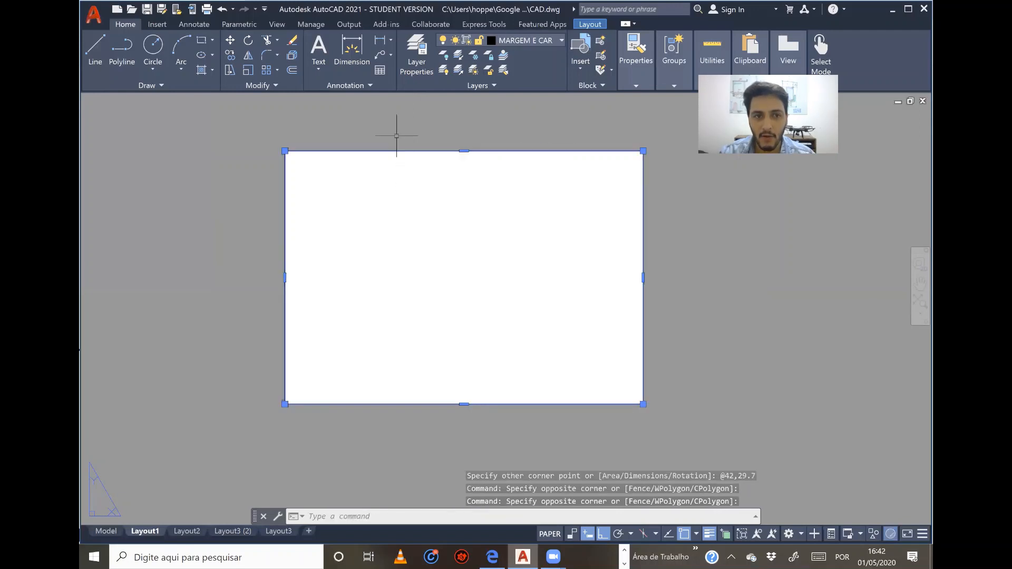
{"action": "scroll", "coordinate": [643, 113], "scroll_direction": "up", "scroll_amount": 3}
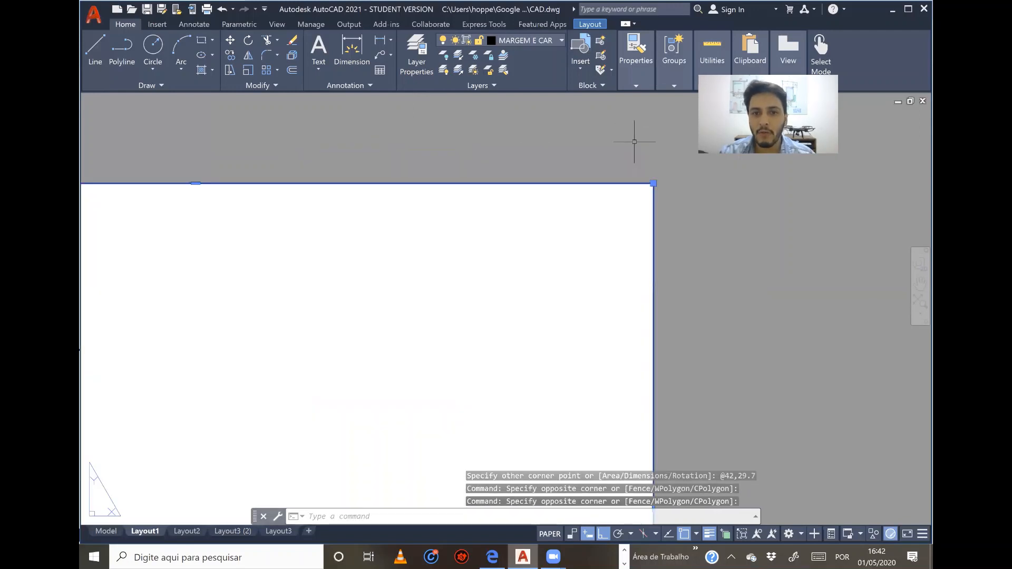
{"action": "scroll", "coordinate": [671, 227], "scroll_direction": "up", "scroll_amount": 2}
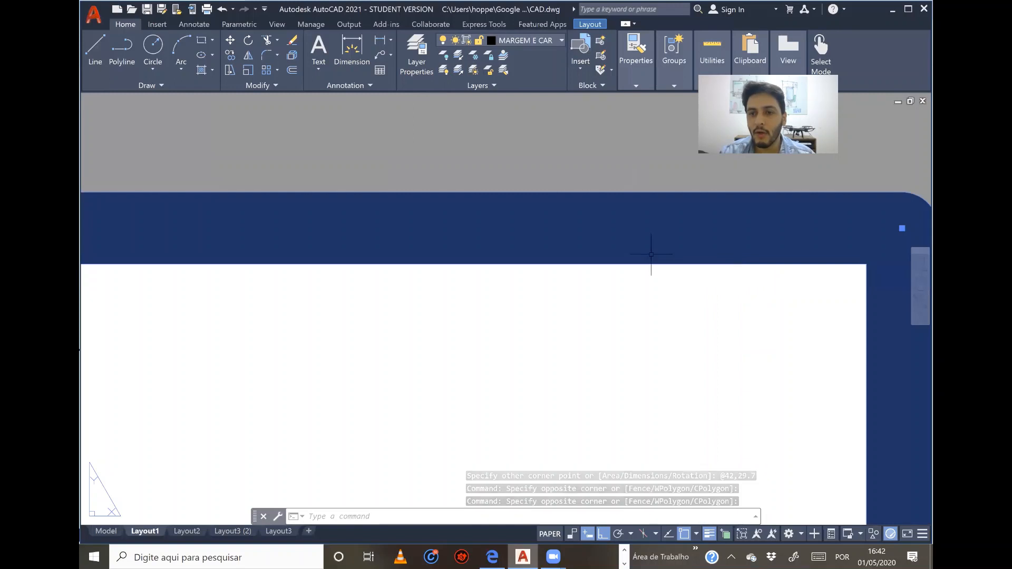
{"action": "scroll", "coordinate": [653, 264], "scroll_direction": "down", "scroll_amount": 1}
{"action": "scroll", "coordinate": [675, 272], "scroll_direction": "down", "scroll_amount": 1}
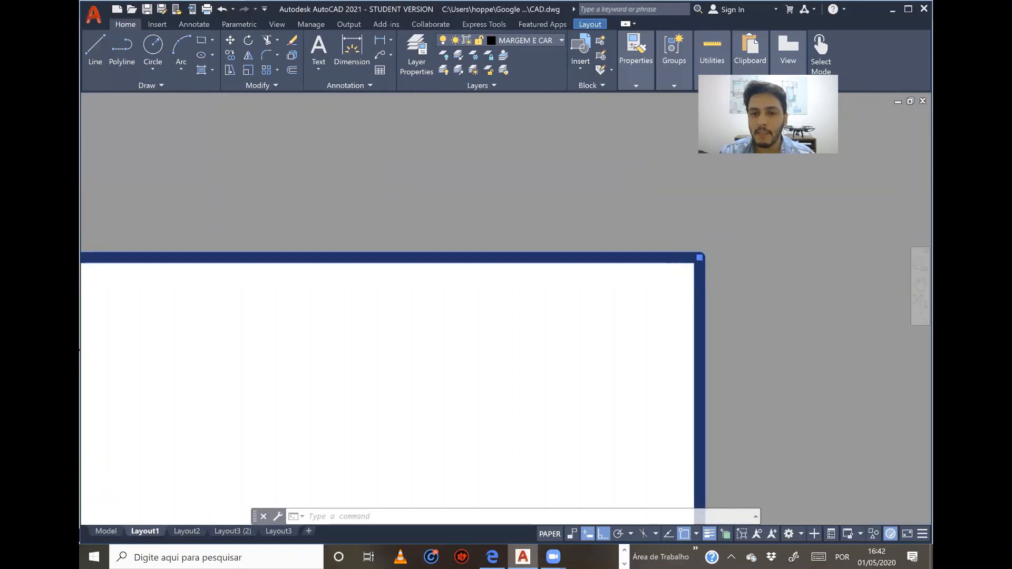
{"action": "scroll", "coordinate": [703, 220], "scroll_direction": "down", "scroll_amount": 2}
{"action": "scroll", "coordinate": [699, 224], "scroll_direction": "down", "scroll_amount": 1}
{"action": "middle_click_drag", "start_coordinate": [644, 258], "coordinate": [722, 243]}
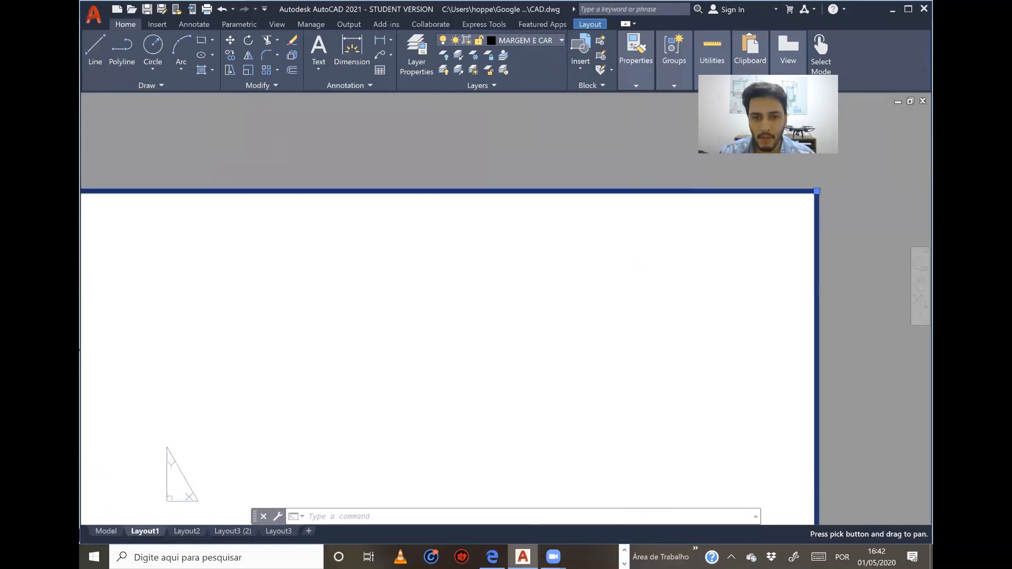
{"action": "scroll", "coordinate": [527, 279], "scroll_direction": "down", "scroll_amount": 3}
{"action": "middle_click_drag", "start_coordinate": [522, 268], "coordinate": [614, 215]}
{"action": "scroll", "coordinate": [422, 286], "scroll_direction": "down", "scroll_amount": 2}
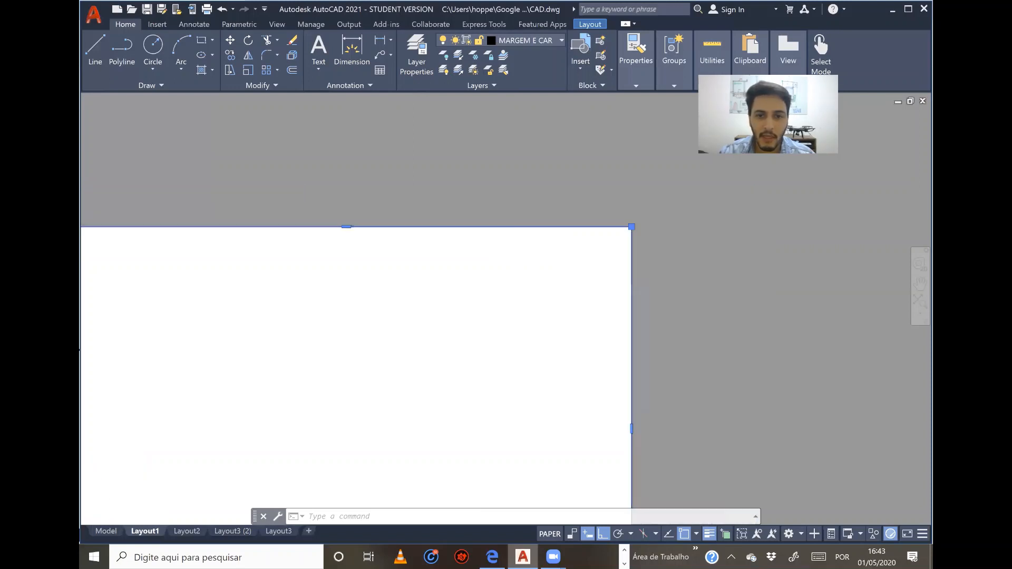
{"action": "scroll", "coordinate": [526, 255], "scroll_direction": "down", "scroll_amount": 2}
{"action": "middle_click_drag", "start_coordinate": [527, 255], "coordinate": [609, 218]}
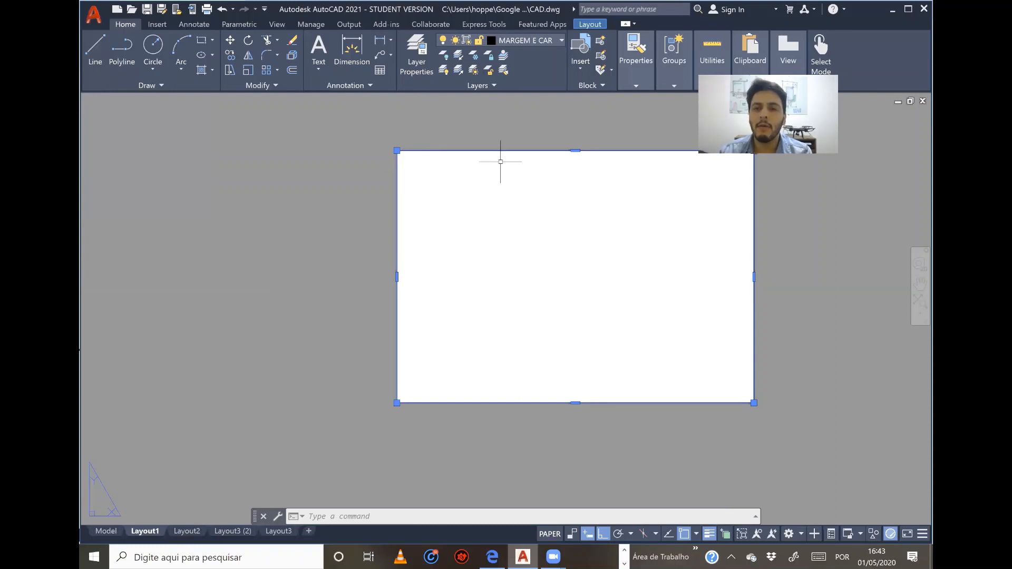
{"action": "middle_click_drag", "start_coordinate": [506, 171], "coordinate": [403, 208]}
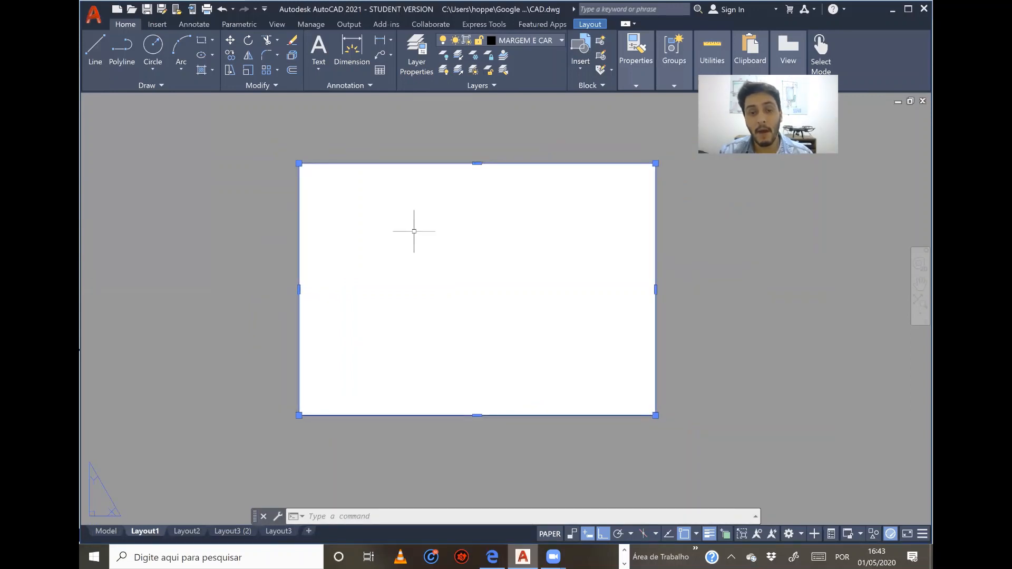
{"action": "key", "text": "Escape"}
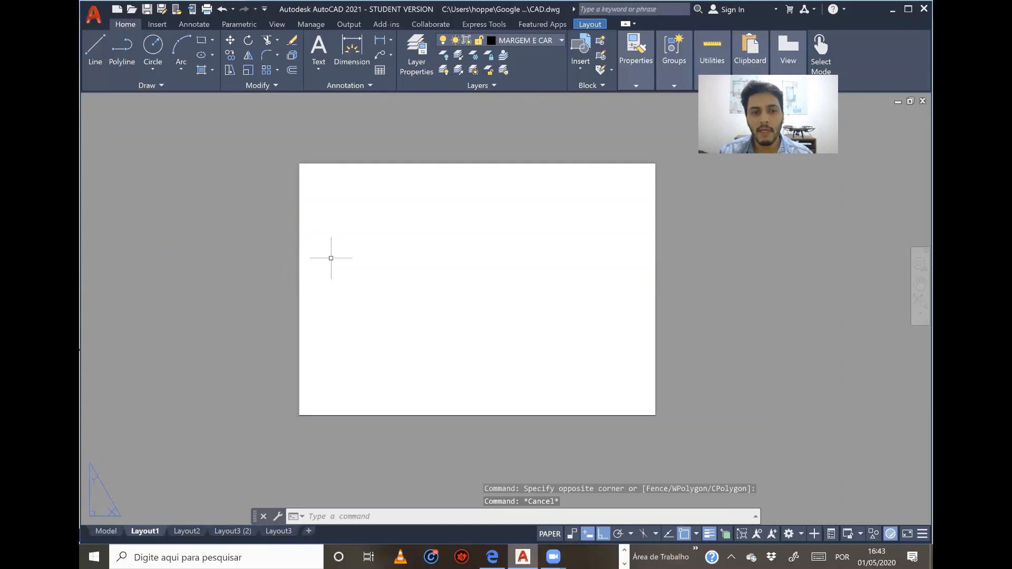
Step: Explode the border rectangle into separate lines
{"action": "left_click", "coordinate": [314, 256]}
{"action": "left_click", "coordinate": [287, 262]}
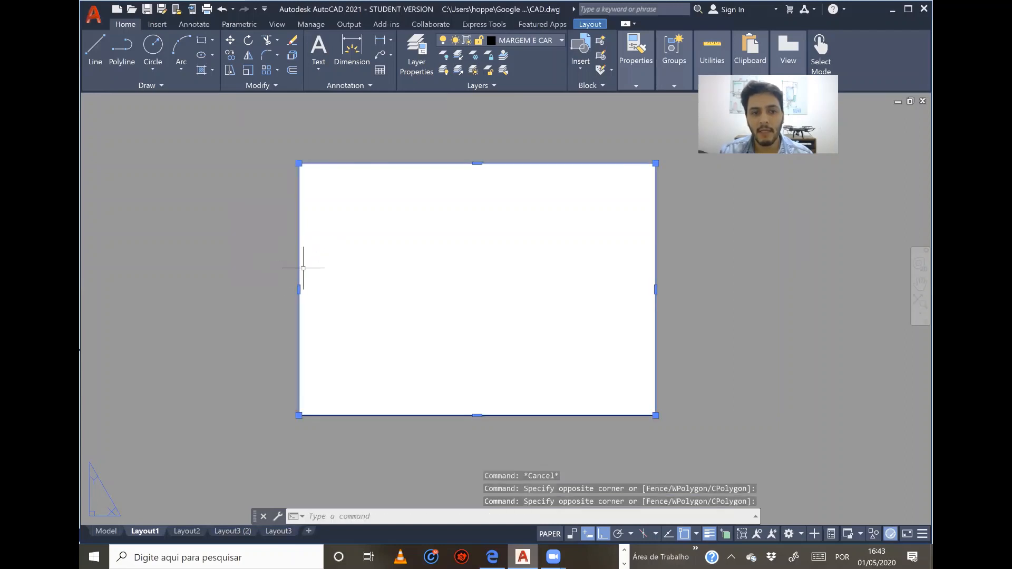
{"action": "left_click_drag", "start_coordinate": [301, 269], "coordinate": [363, 263]}
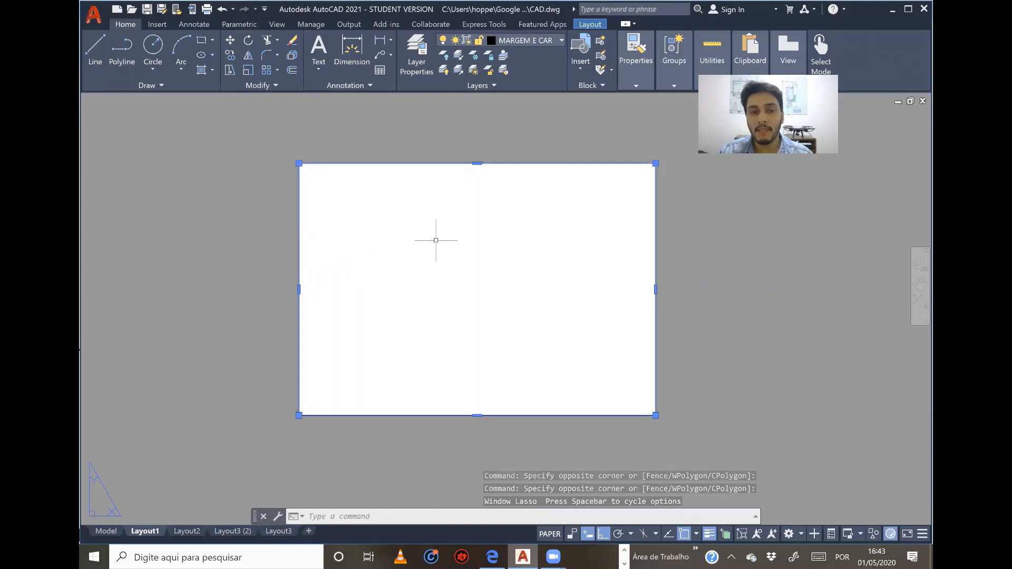
{"action": "key", "text": "Escape"}
{"action": "left_click", "coordinate": [453, 175]}
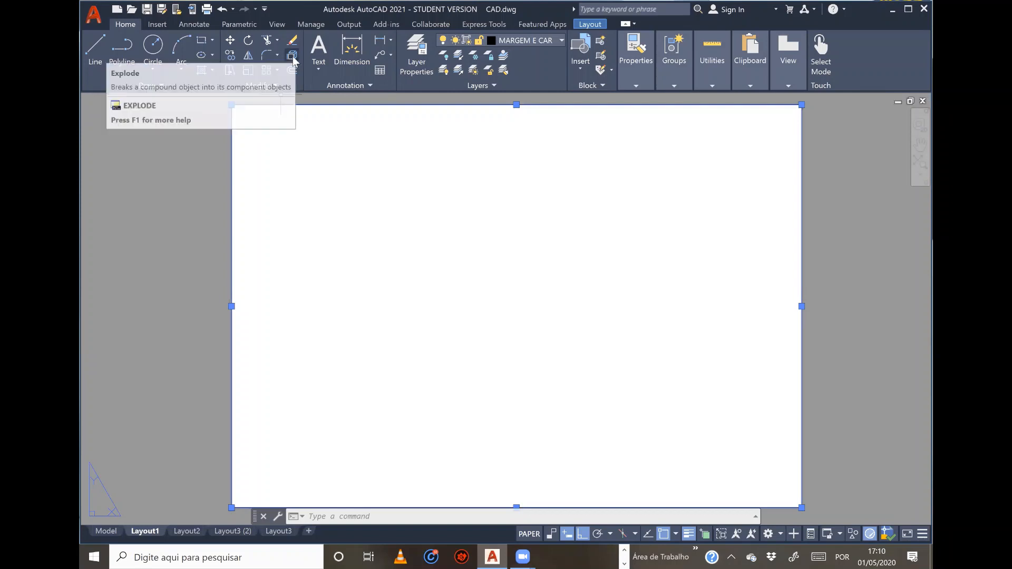
Step: Select the top and left border lines individually to check that they are separate objects, and clear the selection
{"action": "left_click", "coordinate": [341, 103]}
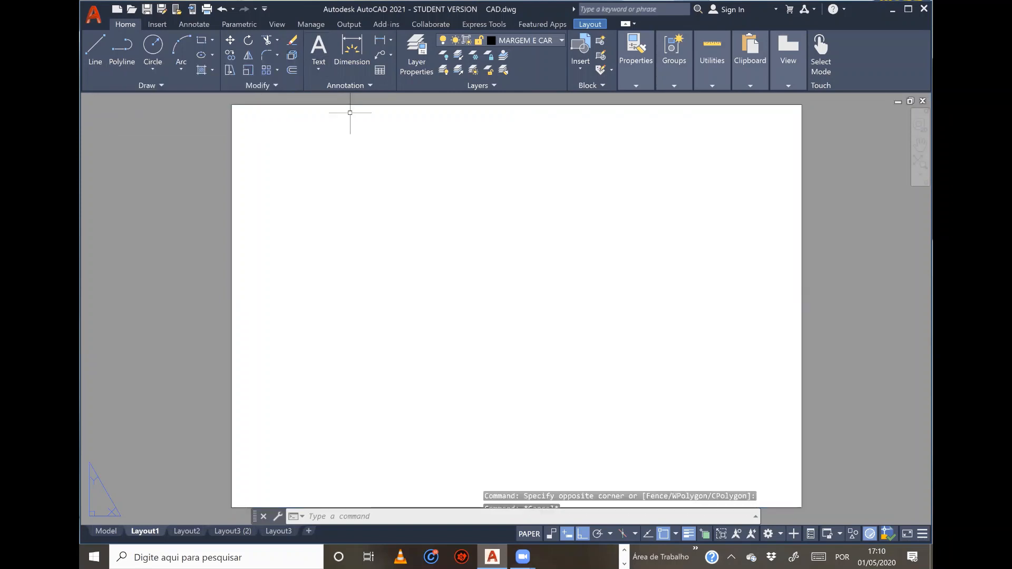
{"action": "key", "text": "Escape"}
{"action": "left_click", "coordinate": [343, 102]}
{"action": "left_click", "coordinate": [335, 111]}
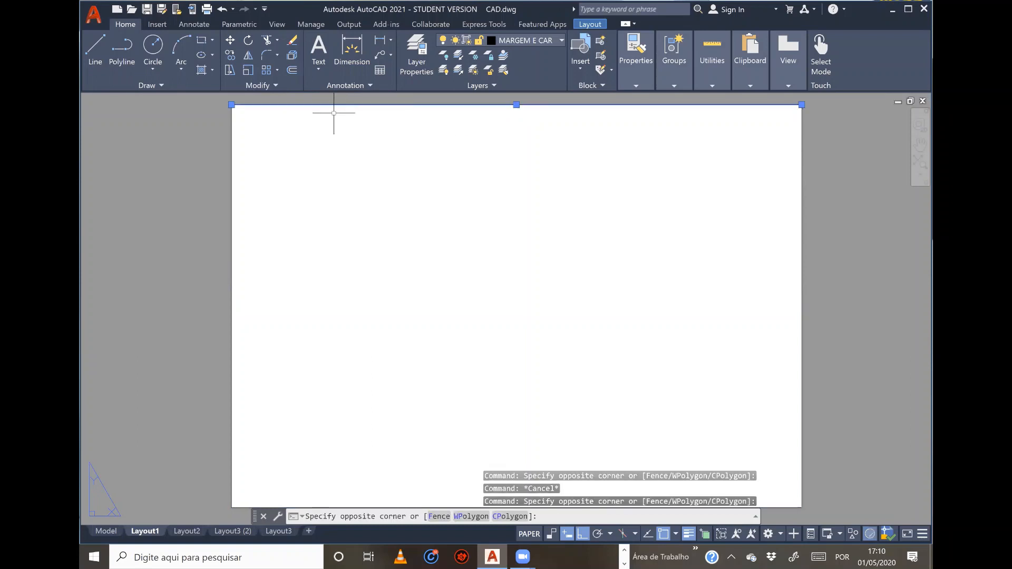
{"action": "left_click", "coordinate": [259, 204]}
{"action": "left_click", "coordinate": [218, 190]}
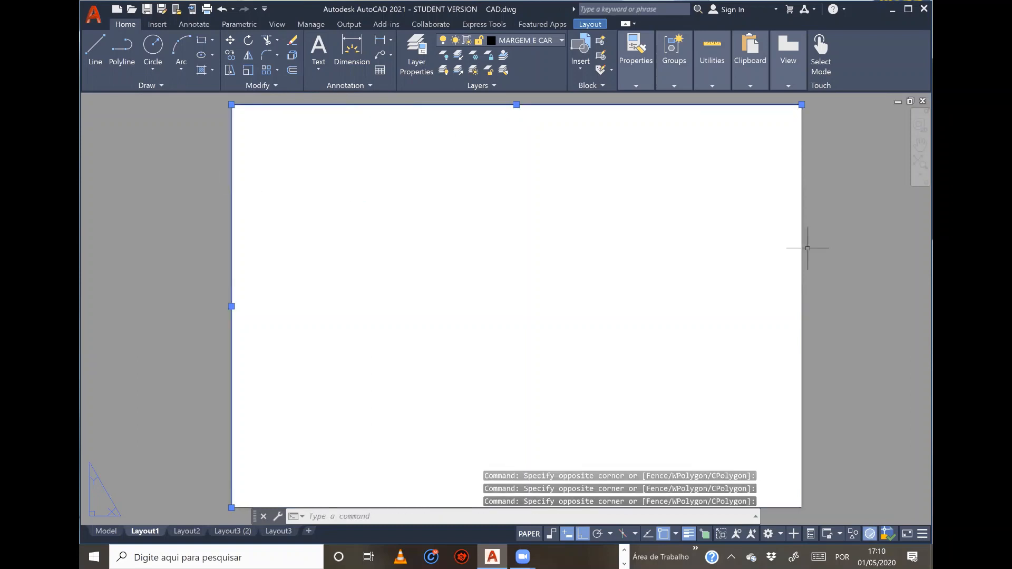
{"action": "key", "text": "Escape"}
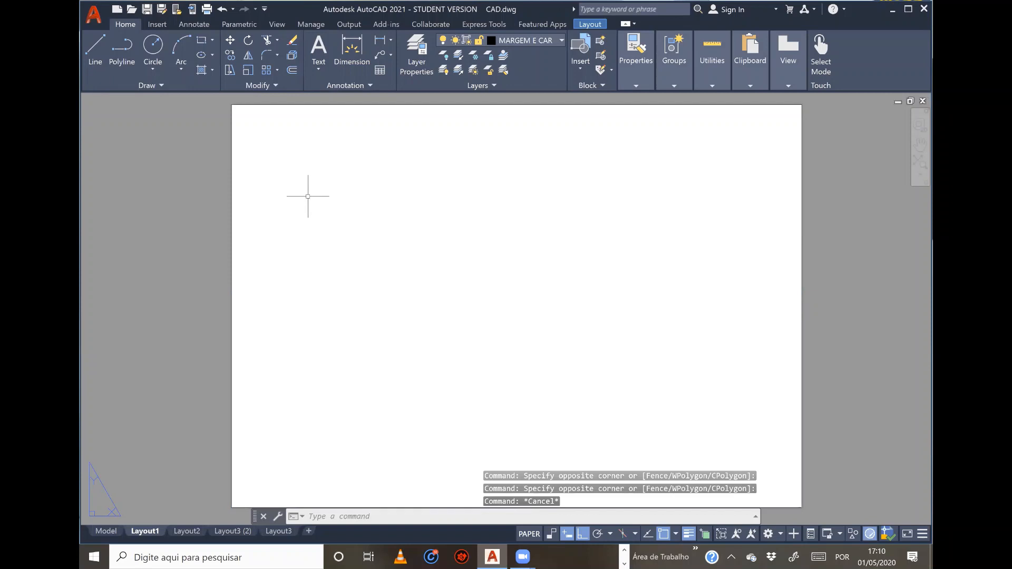
Step: Offset the left border line 2.5 units towards the inside of the sheet to form the left margin
{"action": "left_click", "coordinate": [237, 210]}
{"action": "left_click", "coordinate": [222, 204]}
{"action": "left_click", "coordinate": [242, 206]}
{"action": "left_click_drag", "start_coordinate": [241, 206], "coordinate": [294, 219]}
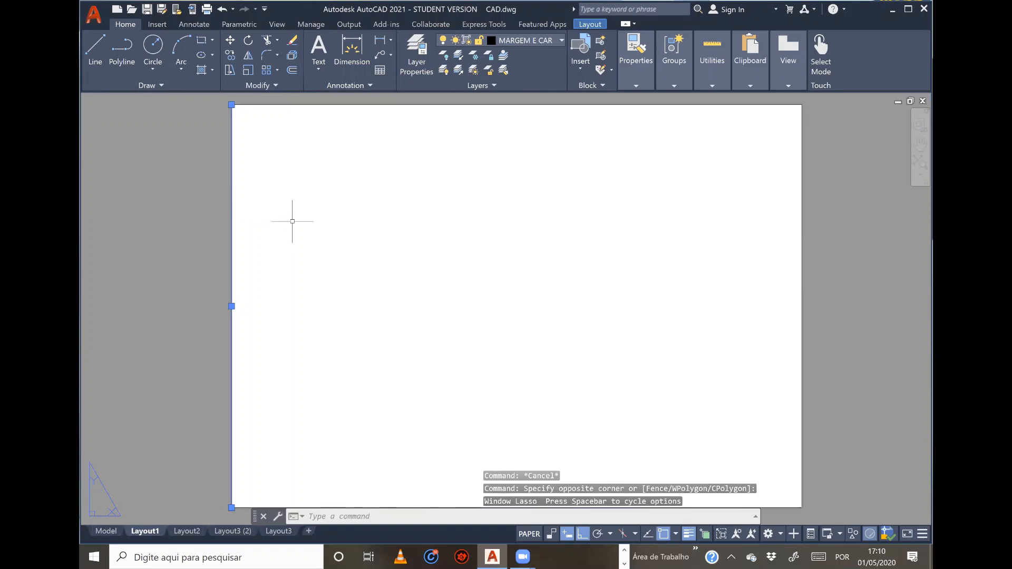
{"action": "left_click", "coordinate": [230, 214]}
{"action": "left_click", "coordinate": [230, 214]}
{"action": "mouse_move", "coordinate": [237, 221]}
{"action": "left_mouse_down"}
{"action": "mouse_move", "coordinate": [273, 191]}
{"action": "mouse_move", "coordinate": [309, 226]}
{"action": "mouse_move", "coordinate": [308, 239]}
{"action": "left_mouse_up"}
{"action": "left_click", "coordinate": [308, 239]}
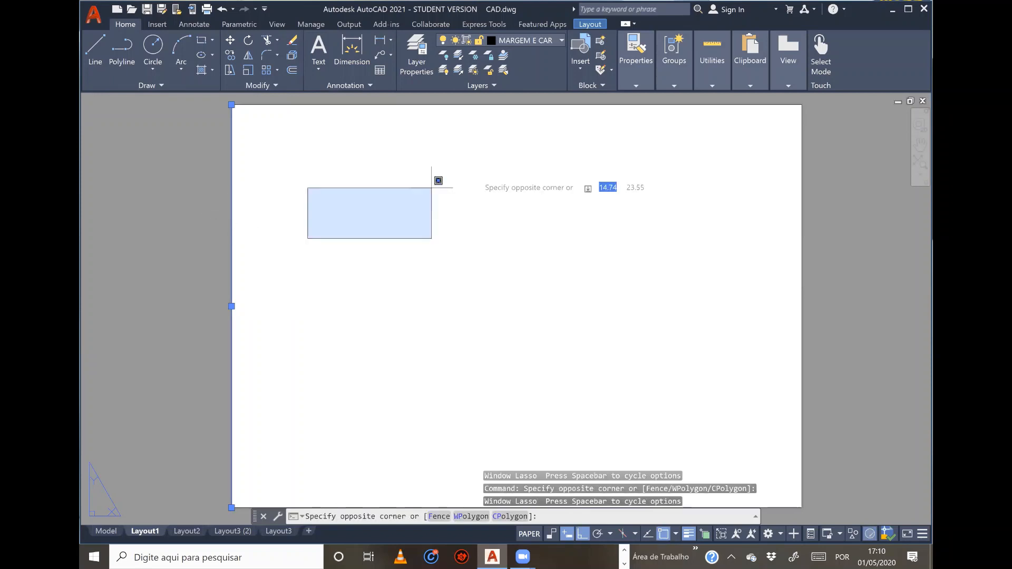
{"action": "left_click", "coordinate": [570, 240]}
{"action": "key", "text": "Escape"}
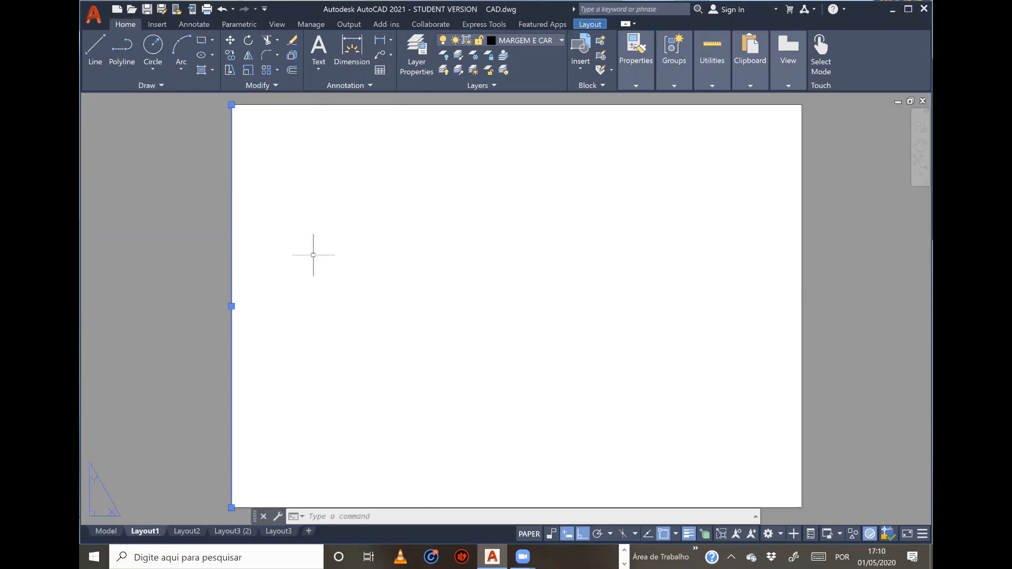
{"action": "type", "text": "o"}
{"action": "key", "text": "Return"}
{"action": "type", "text": "2.5"}
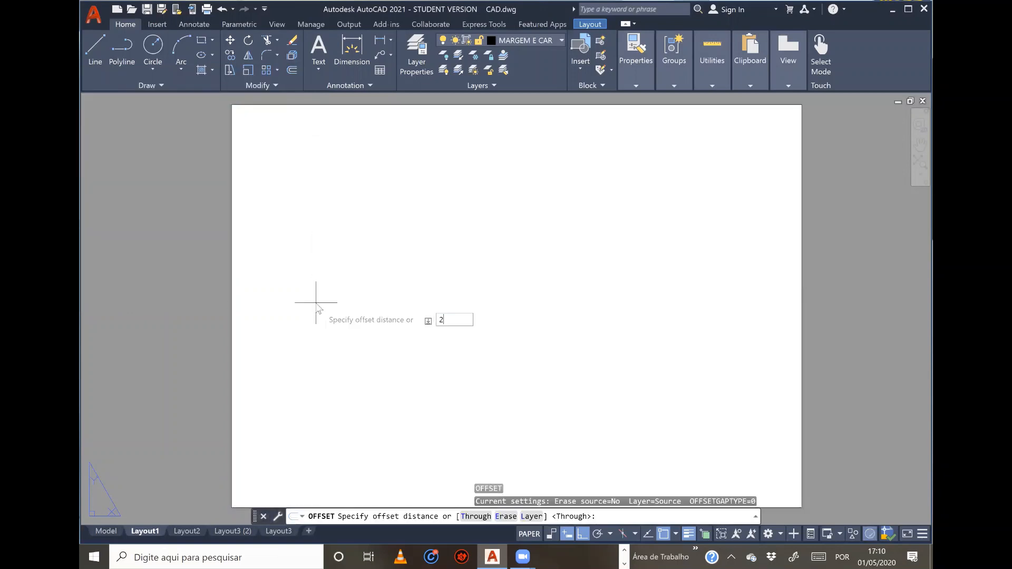
{"action": "key", "text": "Return"}
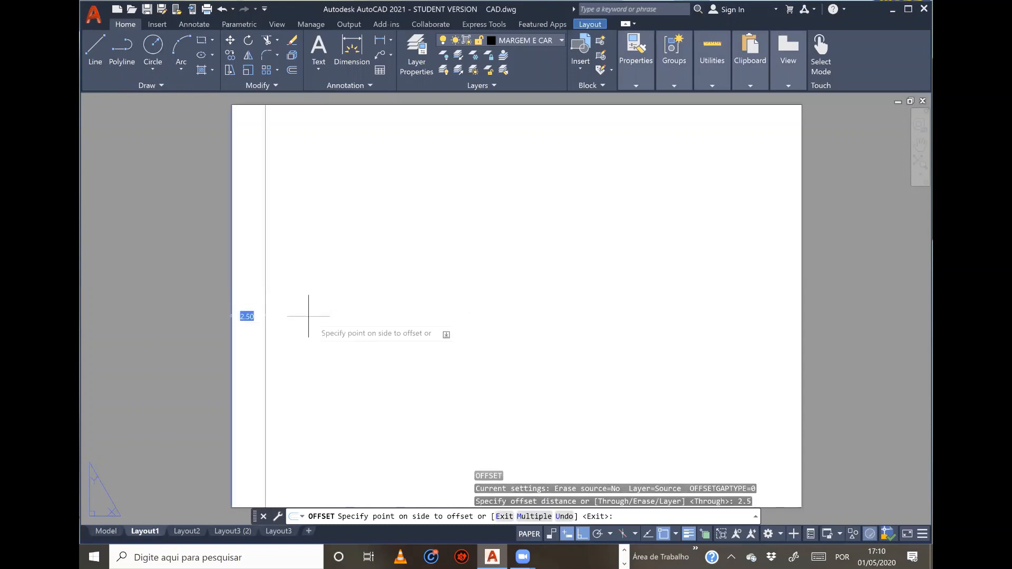
{"action": "left_click", "coordinate": [309, 316]}
{"action": "key", "text": "Escape"}
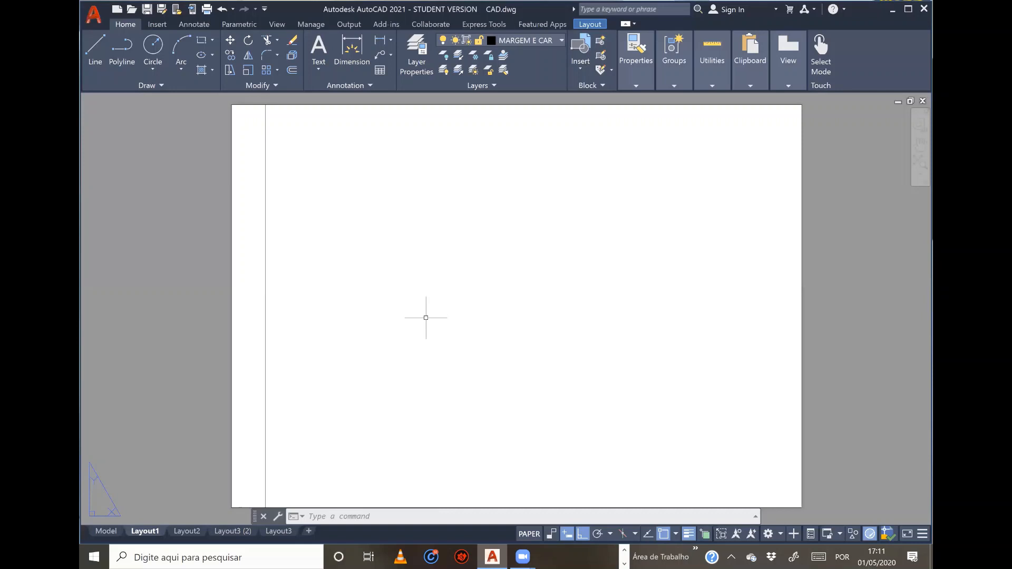
Step: Offset the top, right and bottom border lines 0.7 units towards the inside of the sheet to form the remaining margins
{"action": "type", "text": "o"}
{"action": "key", "text": "Return"}
{"action": "type", "text": "0."}
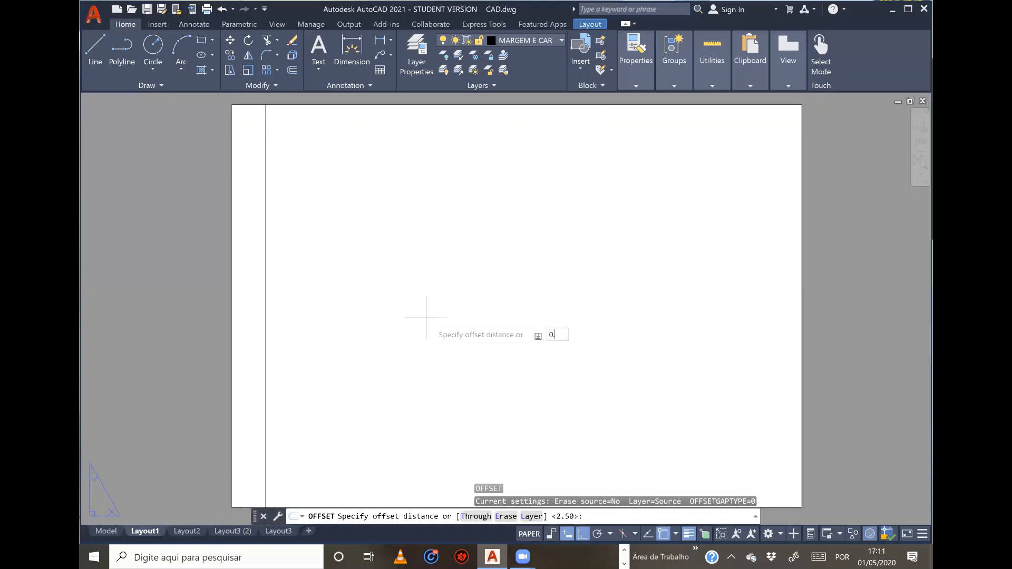
{"action": "type", "text": "7"}
{"action": "key", "text": "Return"}
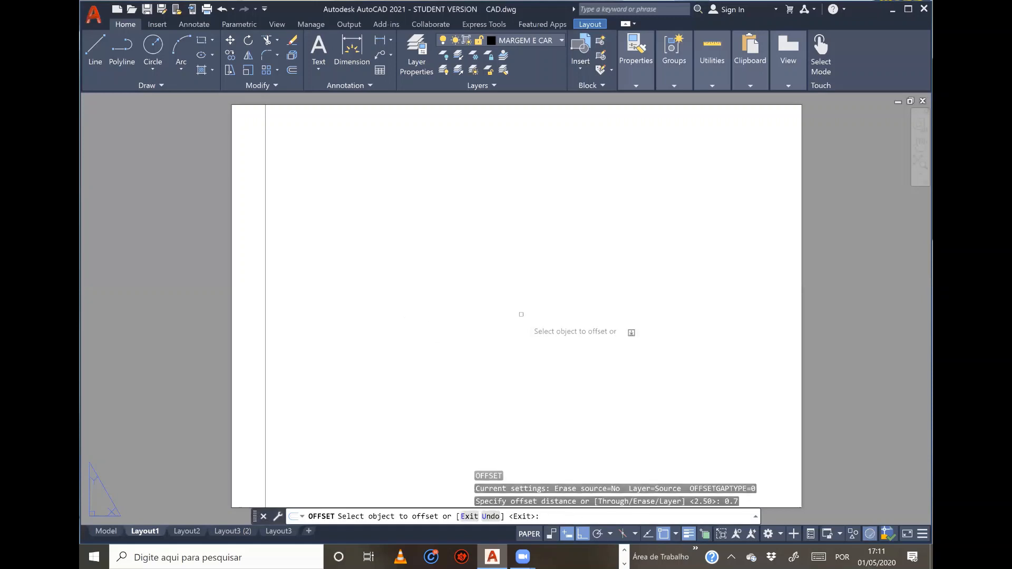
{"action": "left_click", "coordinate": [593, 106]}
{"action": "left_click", "coordinate": [592, 145]}
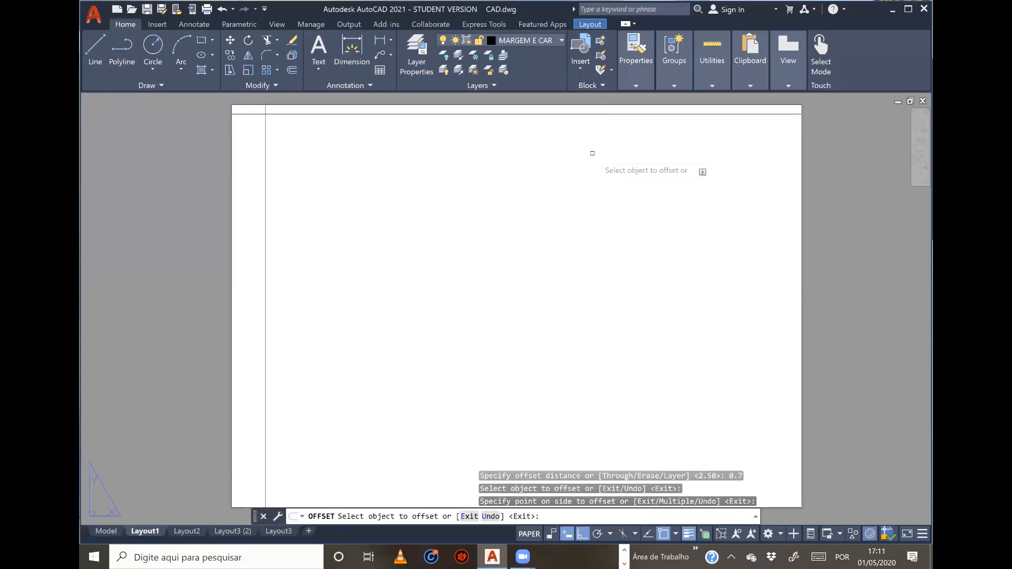
{"action": "left_click", "coordinate": [802, 217]}
{"action": "left_click", "coordinate": [778, 215]}
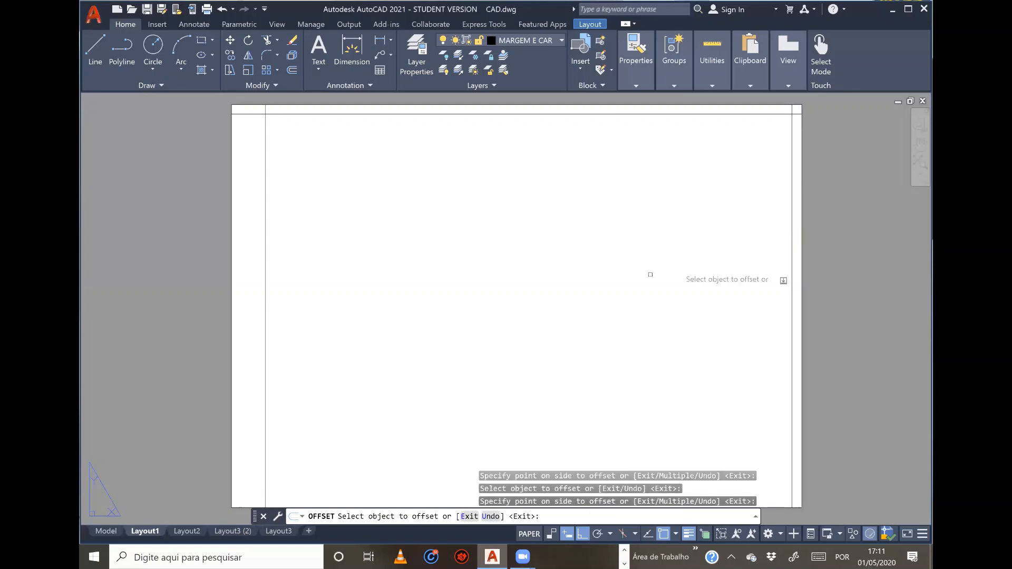
{"action": "left_click", "coordinate": [785, 507]}
{"action": "left_click", "coordinate": [783, 485]}
{"action": "key", "text": "Escape"}
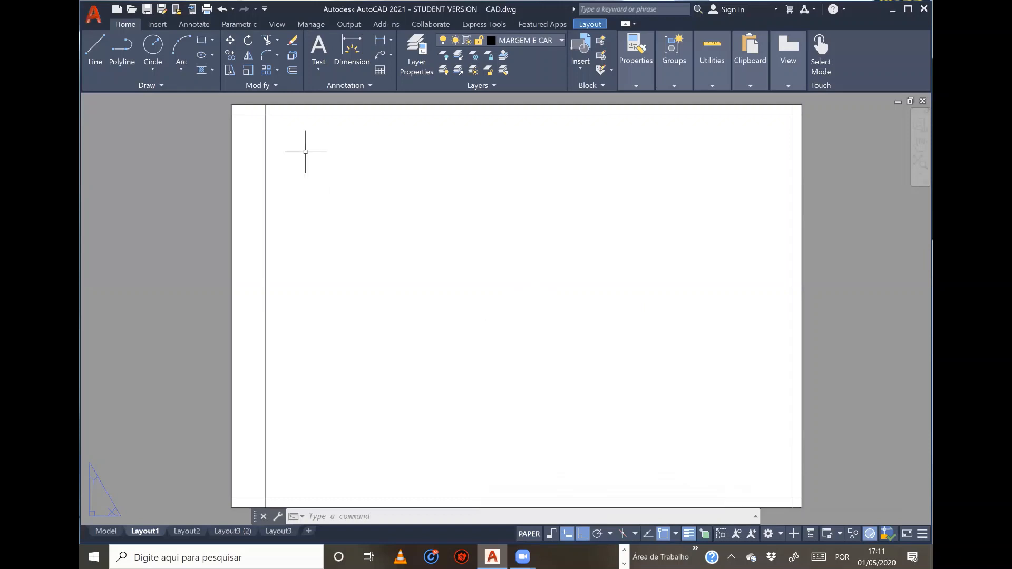
Step: Erase the four outer border lines along the sheet edges, keeping only the offset margin lines
{"action": "scroll", "coordinate": [279, 153], "scroll_direction": "up", "scroll_amount": 4}
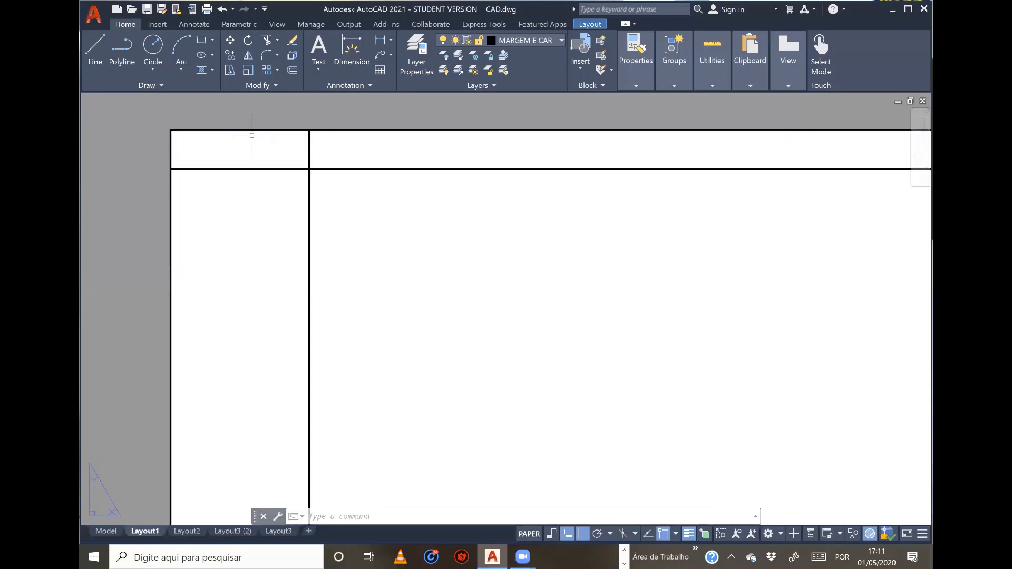
{"action": "scroll", "coordinate": [287, 152], "scroll_direction": "down", "scroll_amount": 3}
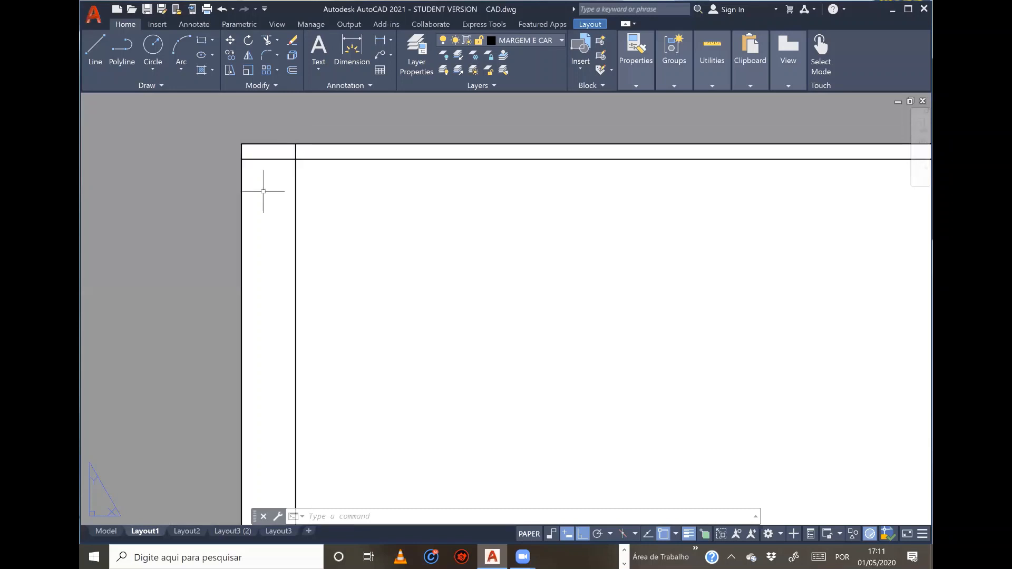
{"action": "scroll", "coordinate": [263, 192], "scroll_direction": "up", "scroll_amount": 3}
{"action": "scroll", "coordinate": [265, 189], "scroll_direction": "down", "scroll_amount": 3}
{"action": "scroll", "coordinate": [286, 179], "scroll_direction": "up", "scroll_amount": 3}
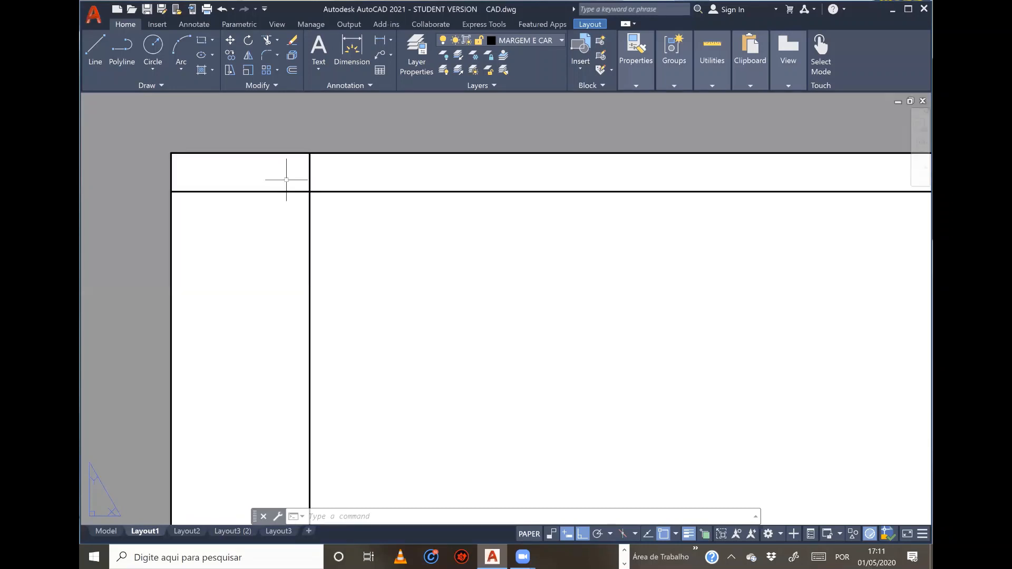
{"action": "left_click", "coordinate": [248, 174]}
{"action": "left_click", "coordinate": [215, 139]}
{"action": "left_click", "coordinate": [179, 235]}
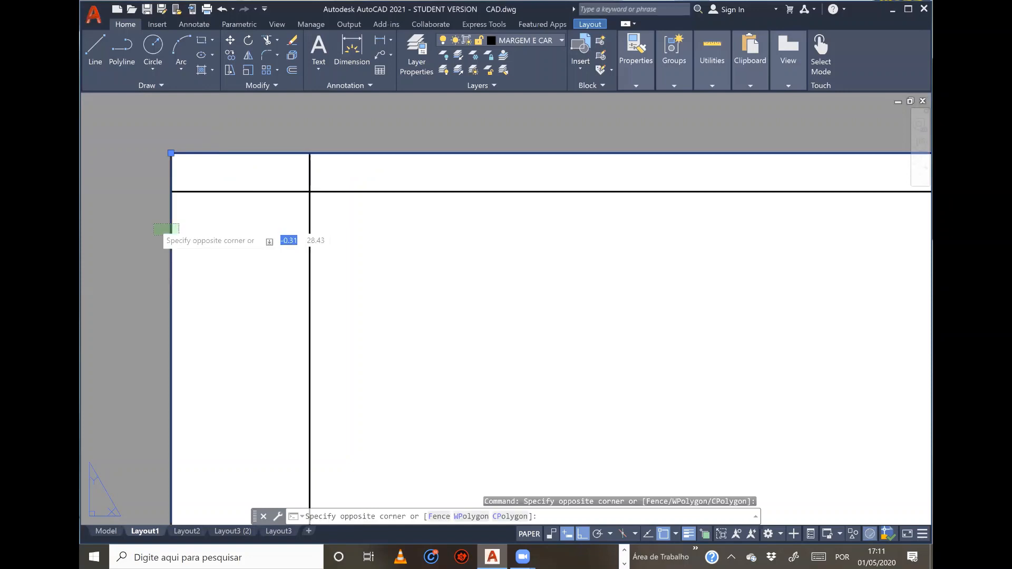
{"action": "left_click", "coordinate": [153, 224]}
{"action": "scroll", "coordinate": [227, 194], "scroll_direction": "down", "scroll_amount": 5}
{"action": "scroll", "coordinate": [473, 228], "scroll_direction": "up", "scroll_amount": 3}
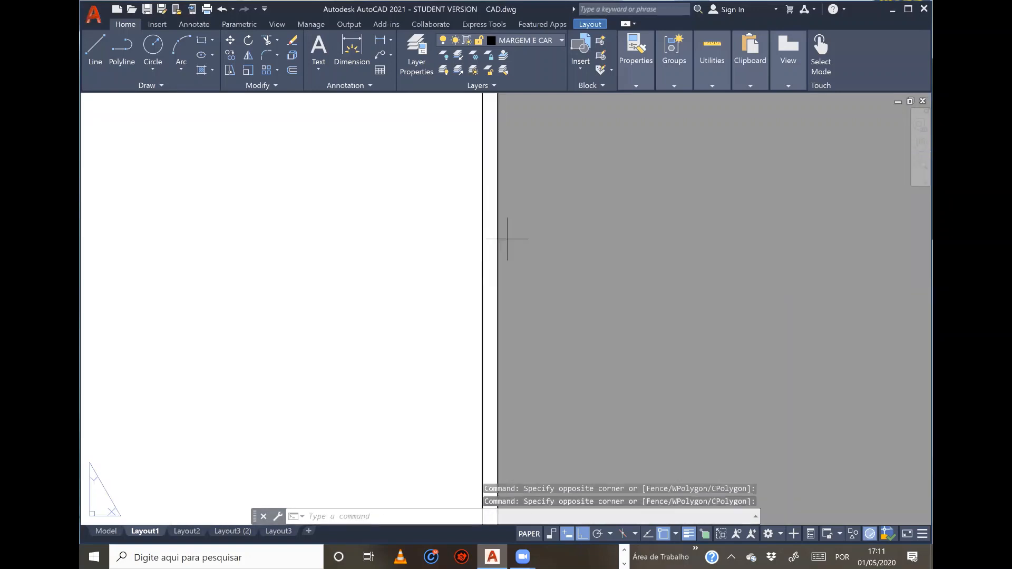
{"action": "left_click", "coordinate": [507, 239]}
{"action": "left_click", "coordinate": [496, 217]}
{"action": "scroll", "coordinate": [496, 217], "scroll_direction": "down", "scroll_amount": 5}
{"action": "scroll", "coordinate": [348, 314], "scroll_direction": "up", "scroll_amount": 5}
{"action": "left_click", "coordinate": [350, 323]}
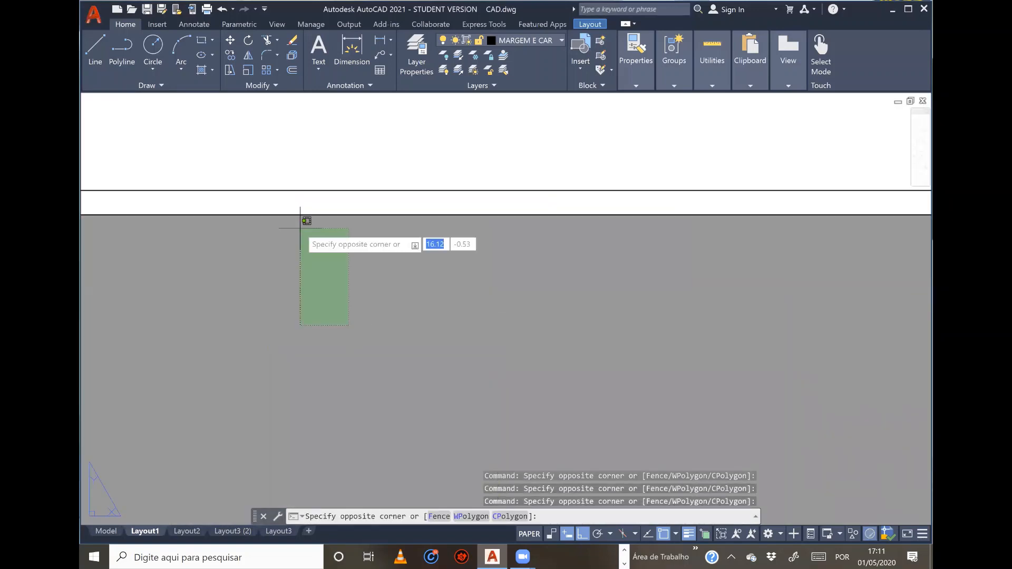
{"action": "left_click", "coordinate": [285, 198]}
{"action": "scroll", "coordinate": [498, 280], "scroll_direction": "down", "scroll_amount": 5}
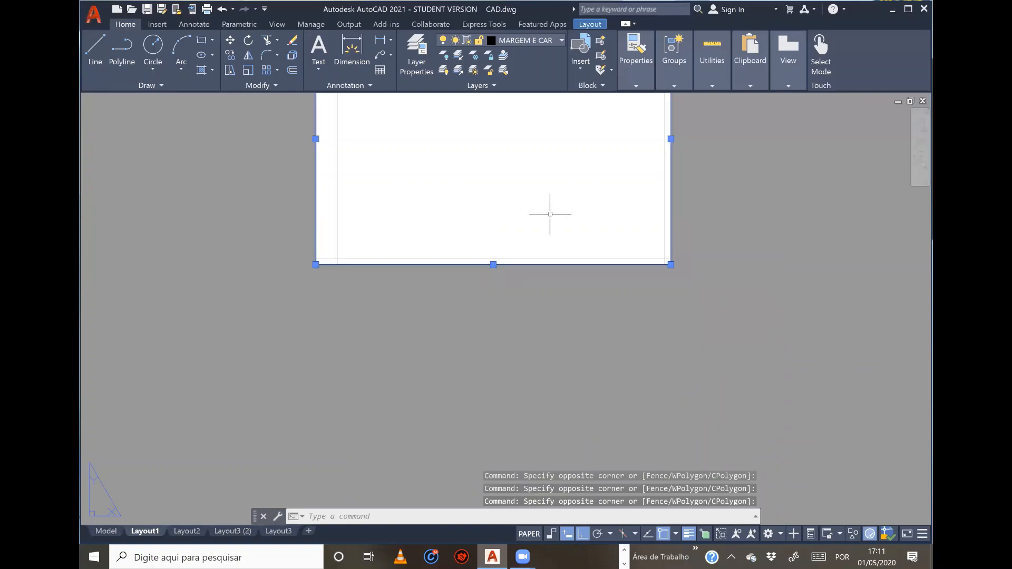
{"action": "middle_click_drag", "start_coordinate": [549, 212], "coordinate": [527, 318]}
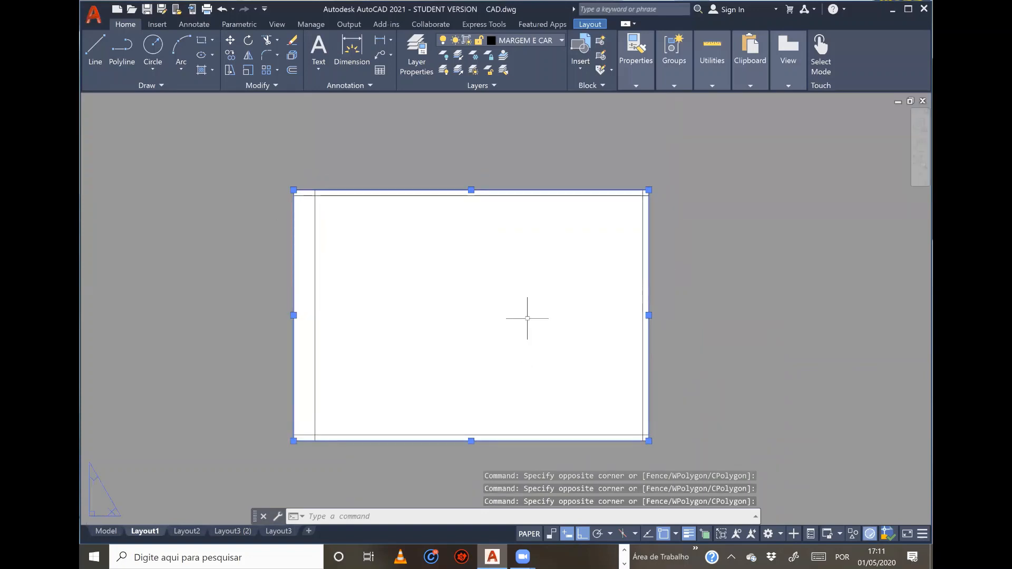
{"action": "scroll", "coordinate": [527, 319], "scroll_direction": "up", "scroll_amount": 2}
{"action": "key", "text": "Delete"}
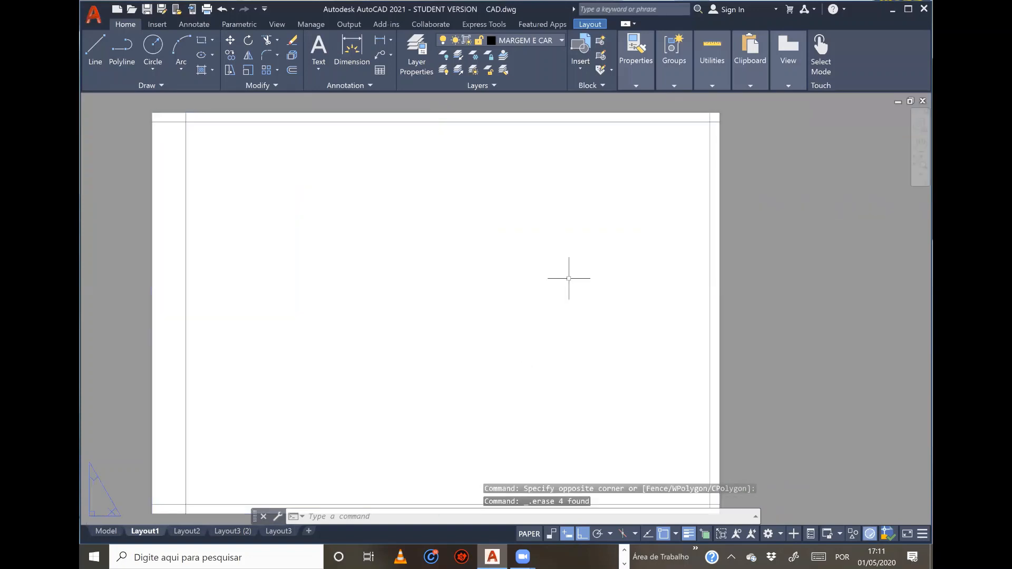
Step: Stretch the overhanging ends of the right and top margin lines back to their intersection at the upper-right corner
{"action": "scroll", "coordinate": [721, 115], "scroll_direction": "up", "scroll_amount": 4}
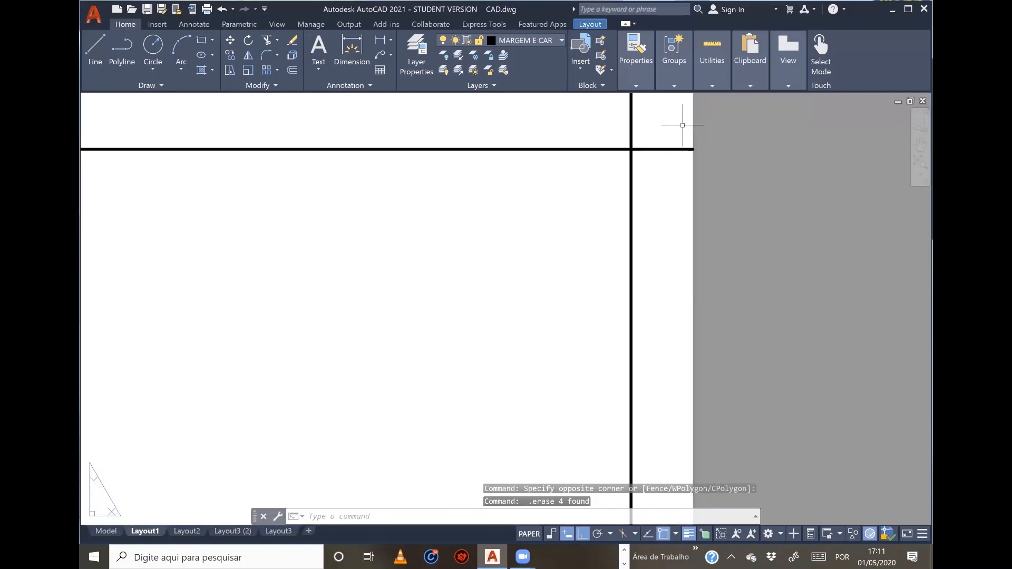
{"action": "middle_click_drag", "start_coordinate": [683, 125], "coordinate": [669, 197]}
{"action": "left_click", "coordinate": [646, 176]}
{"action": "left_click", "coordinate": [633, 181]}
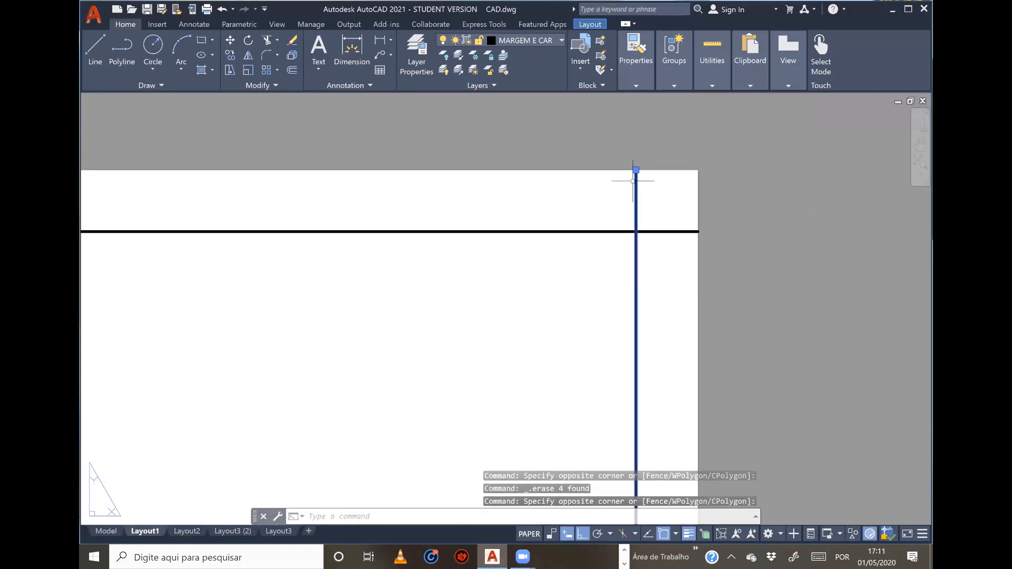
{"action": "left_click", "coordinate": [636, 169]}
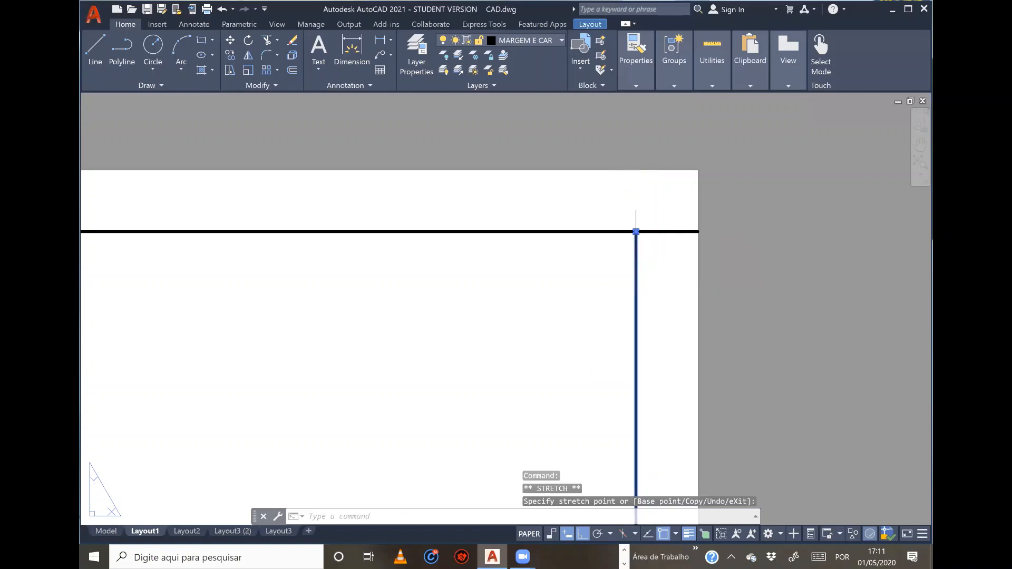
{"action": "left_click", "coordinate": [675, 240]}
{"action": "left_click", "coordinate": [673, 228]}
{"action": "left_click", "coordinate": [698, 231]}
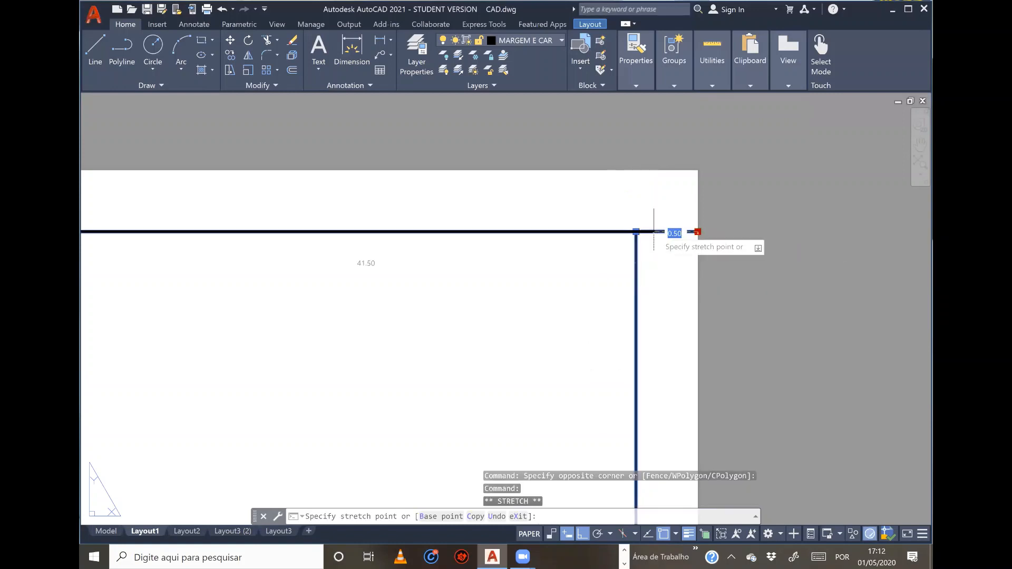
{"action": "left_click", "coordinate": [638, 232]}
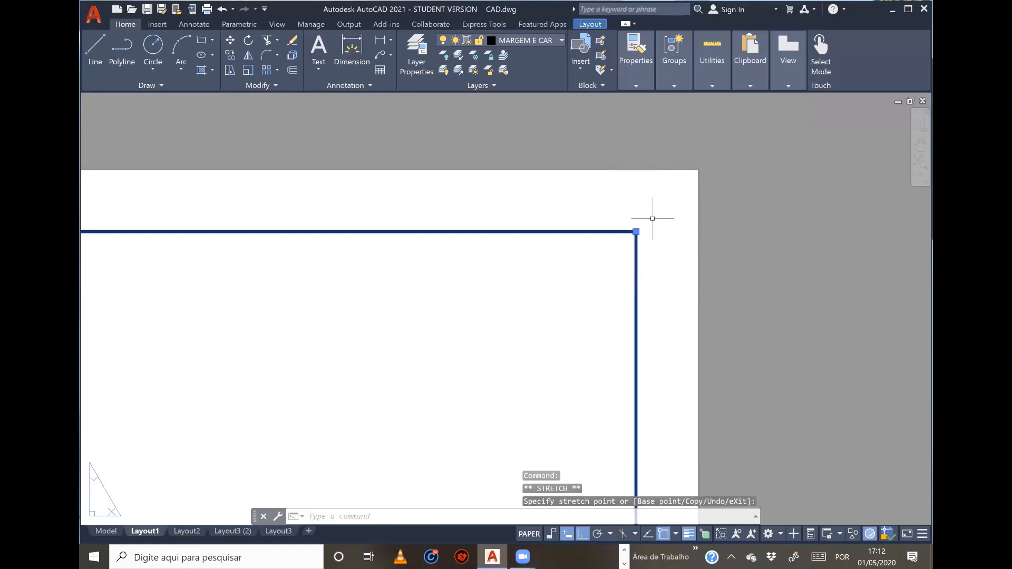
{"action": "key", "text": "Escape"}
Step: Save the drawing
{"action": "scroll", "coordinate": [706, 187], "scroll_direction": "down", "scroll_amount": 2}
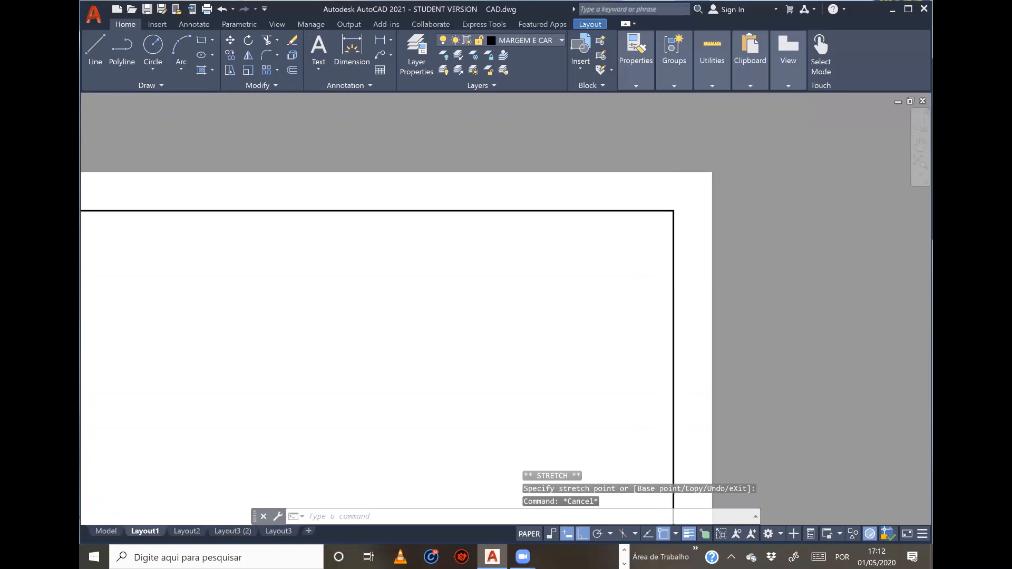
{"action": "scroll", "coordinate": [689, 194], "scroll_direction": "down", "scroll_amount": 1}
{"action": "scroll", "coordinate": [673, 209], "scroll_direction": "up", "scroll_amount": 4}
{"action": "scroll", "coordinate": [720, 184], "scroll_direction": "down", "scroll_amount": 5}
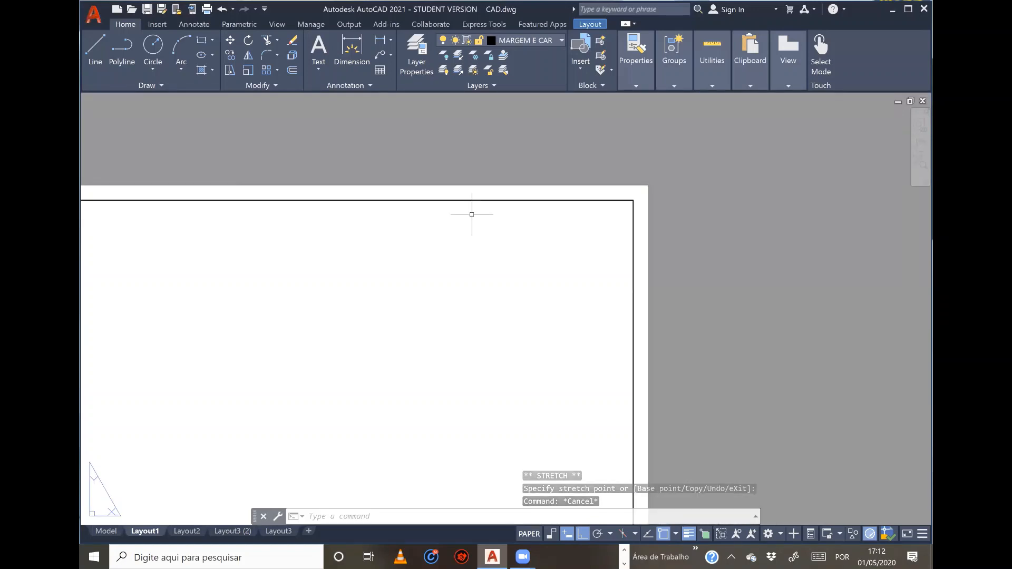
{"action": "middle_click_drag", "start_coordinate": [503, 215], "coordinate": [767, 217]}
{"action": "middle_click_drag", "start_coordinate": [449, 235], "coordinate": [746, 217]}
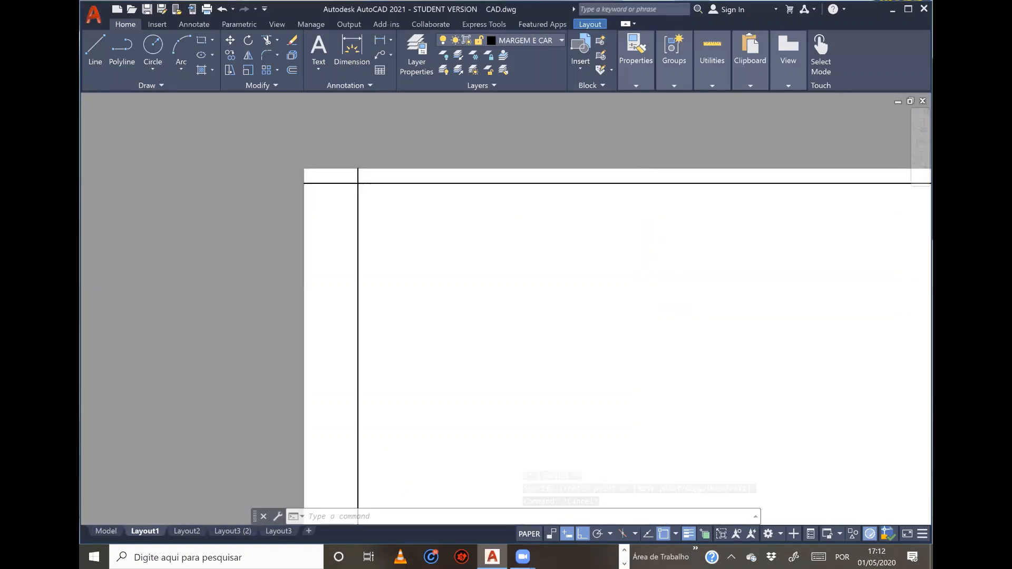
{"action": "scroll", "coordinate": [326, 198], "scroll_direction": "up", "scroll_amount": 3}
{"action": "left_click", "coordinate": [353, 196]}
{"action": "left_click", "coordinate": [352, 164]}
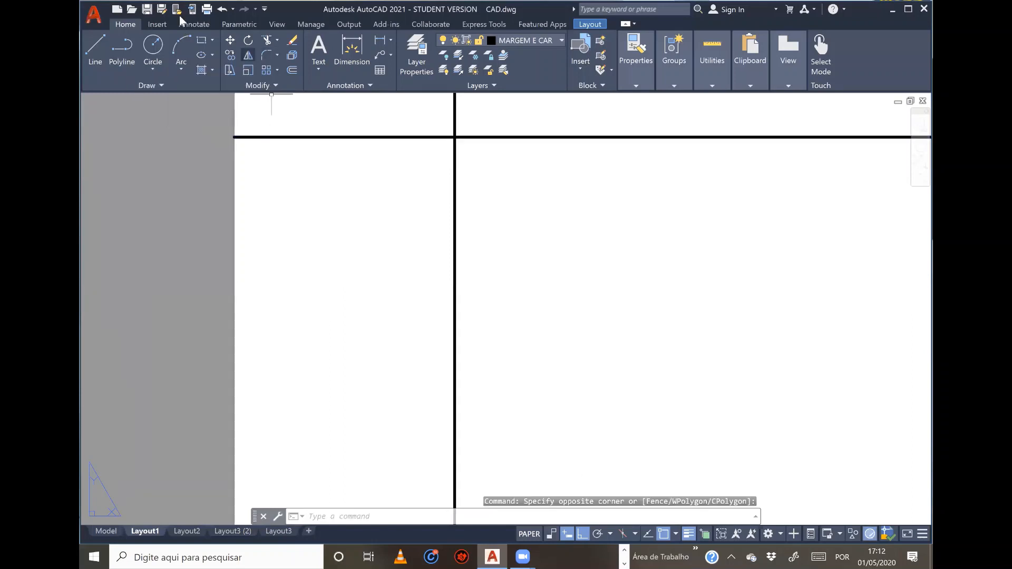
{"action": "left_click", "coordinate": [148, 10]}
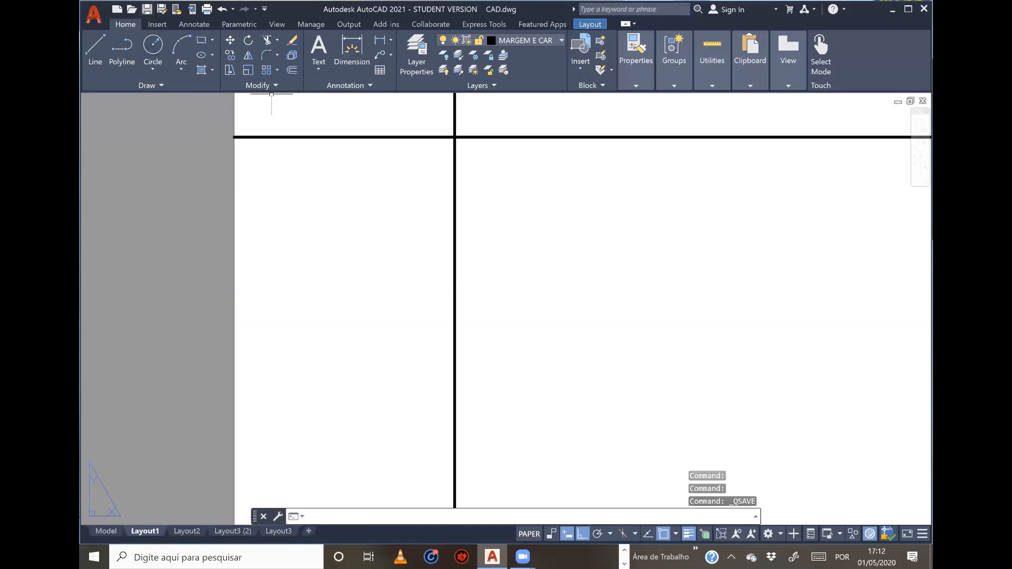
Step: Stretch the overhanging ends of the top and left margin lines back to their intersection at the upper-left corner
{"action": "middle_click_drag", "start_coordinate": [454, 205], "coordinate": [361, 248]}
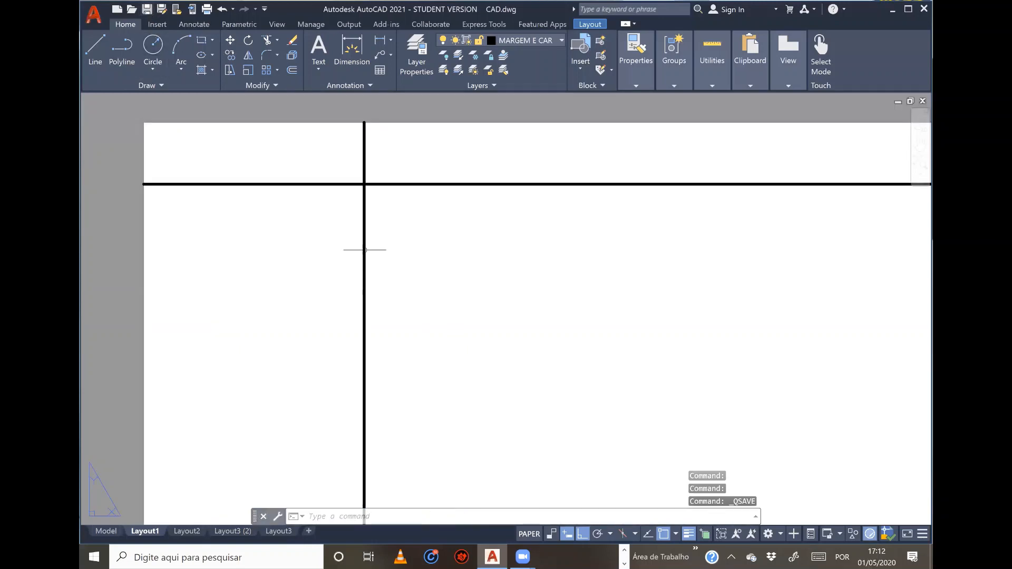
{"action": "left_click", "coordinate": [299, 172]}
{"action": "left_click", "coordinate": [209, 192]}
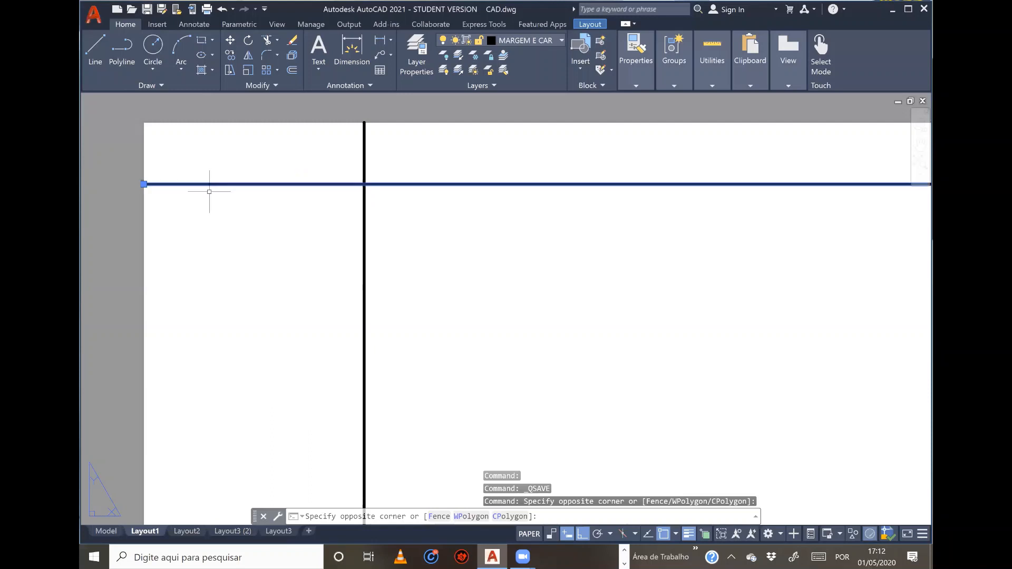
{"action": "left_click", "coordinate": [144, 184]}
{"action": "left_click", "coordinate": [367, 160]}
{"action": "left_click", "coordinate": [362, 150]}
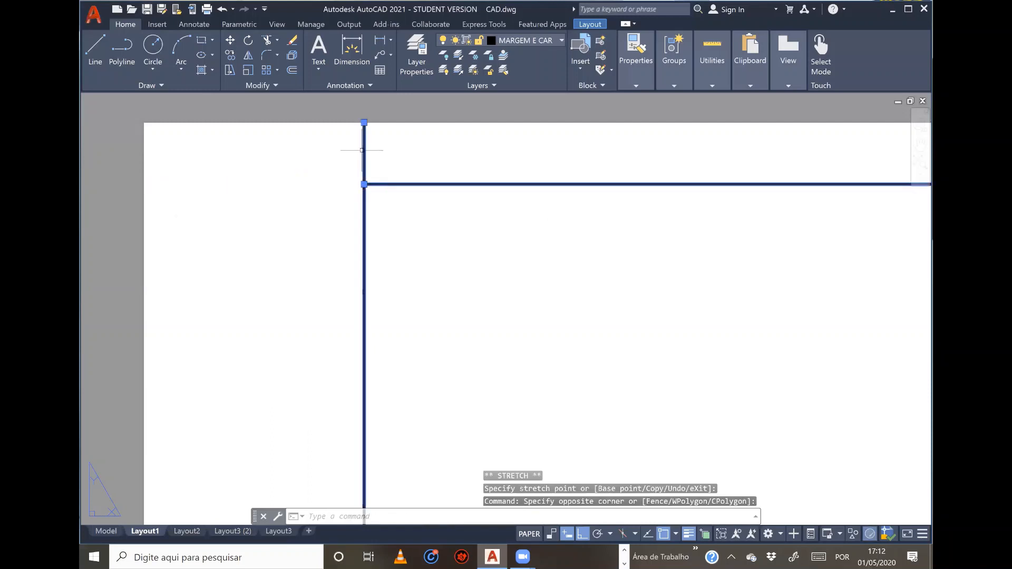
{"action": "left_click", "coordinate": [364, 122]}
{"action": "double_click", "coordinate": [364, 184]}
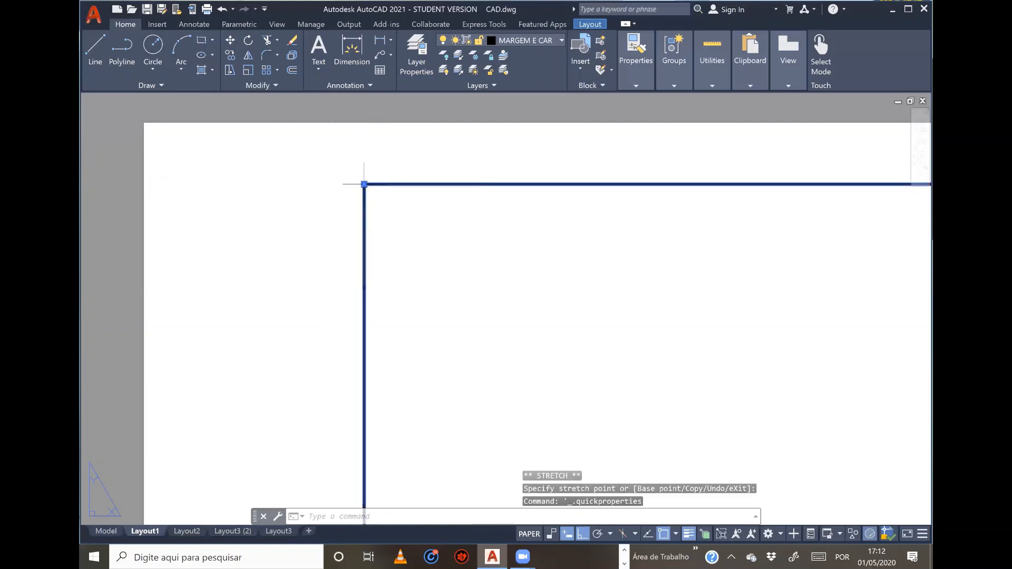
{"action": "scroll", "coordinate": [453, 214], "scroll_direction": "down", "scroll_amount": 12}
{"action": "key", "text": "Escape"}
Step: Fillet the left and bottom margin lines into a sharp corner at the sheet's lower left
{"action": "scroll", "coordinate": [511, 355], "scroll_direction": "up", "scroll_amount": 4}
{"action": "scroll", "coordinate": [275, 358], "scroll_direction": "up", "scroll_amount": 3}
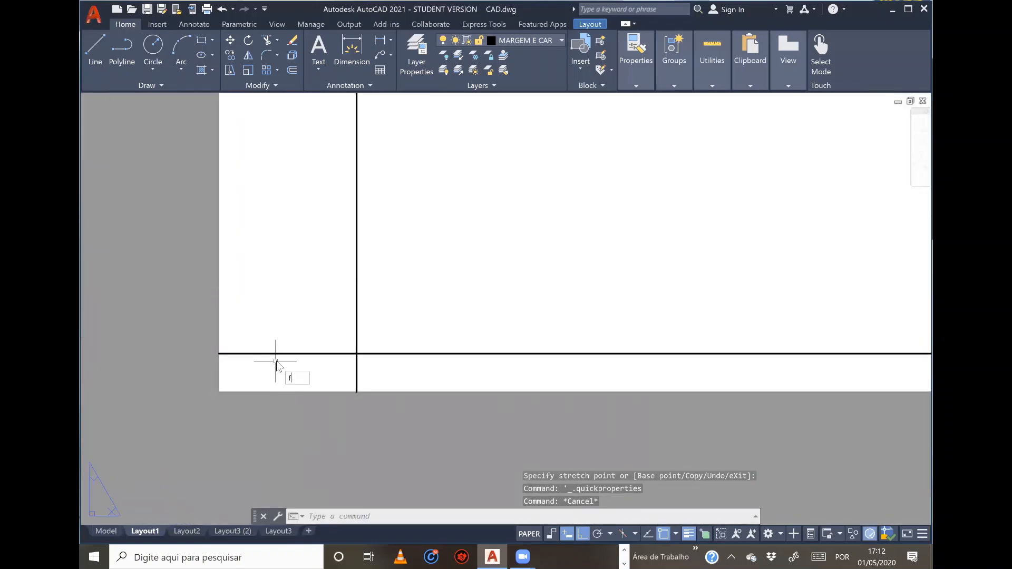
{"action": "type", "text": "f"}
{"action": "key", "text": "Return"}
{"action": "left_click", "coordinate": [356, 326]}
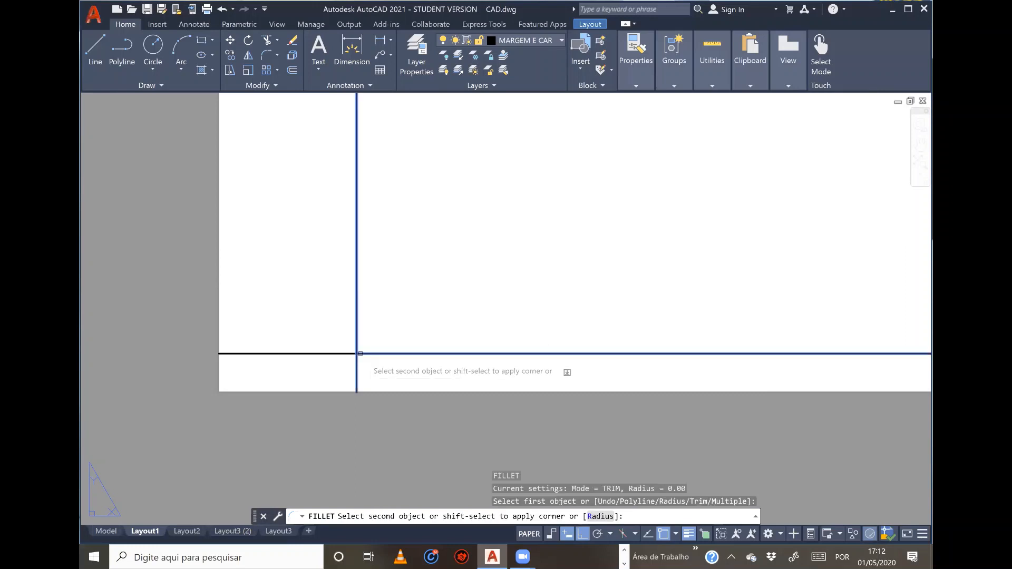
{"action": "left_click", "coordinate": [361, 353]}
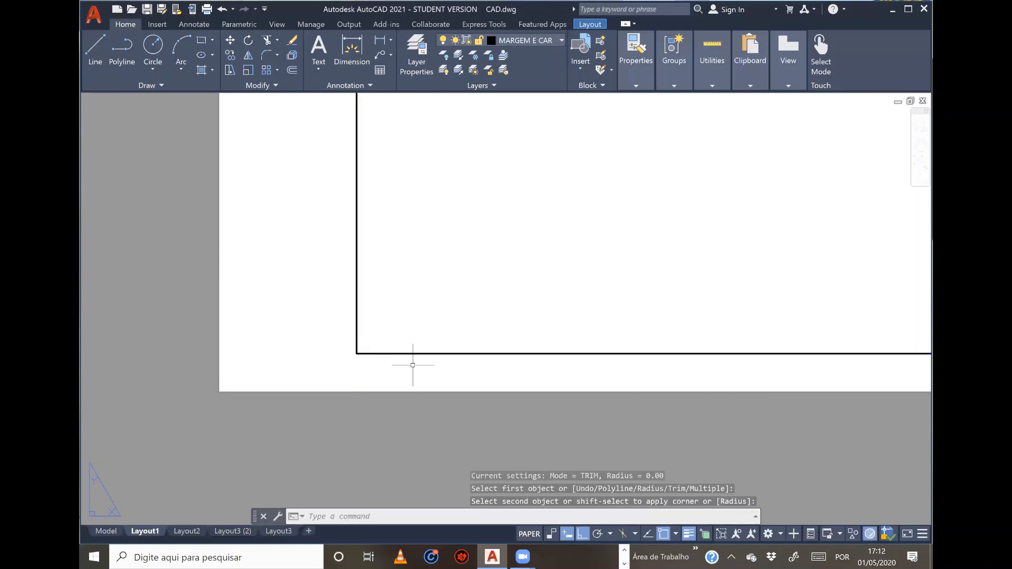
Step: Fillet the bottom and right margin lines into a sharp corner at the sheet's lower right
{"action": "scroll", "coordinate": [417, 359], "scroll_direction": "down", "scroll_amount": 8}
{"action": "middle_click_drag", "start_coordinate": [764, 323], "coordinate": [635, 332]}
{"action": "scroll", "coordinate": [635, 332], "scroll_direction": "up", "scroll_amount": 6}
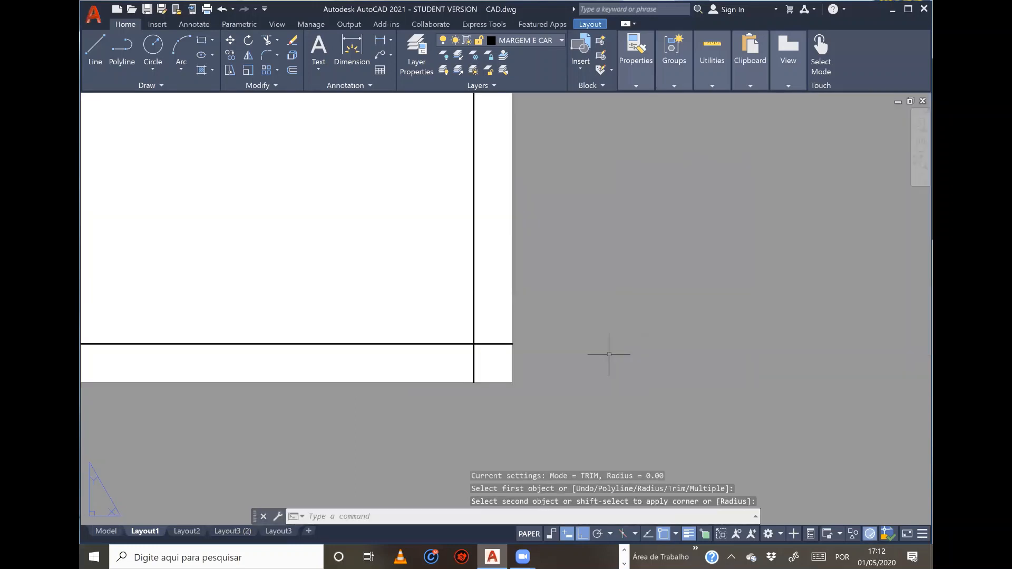
{"action": "type", "text": "f"}
{"action": "key", "text": "Return"}
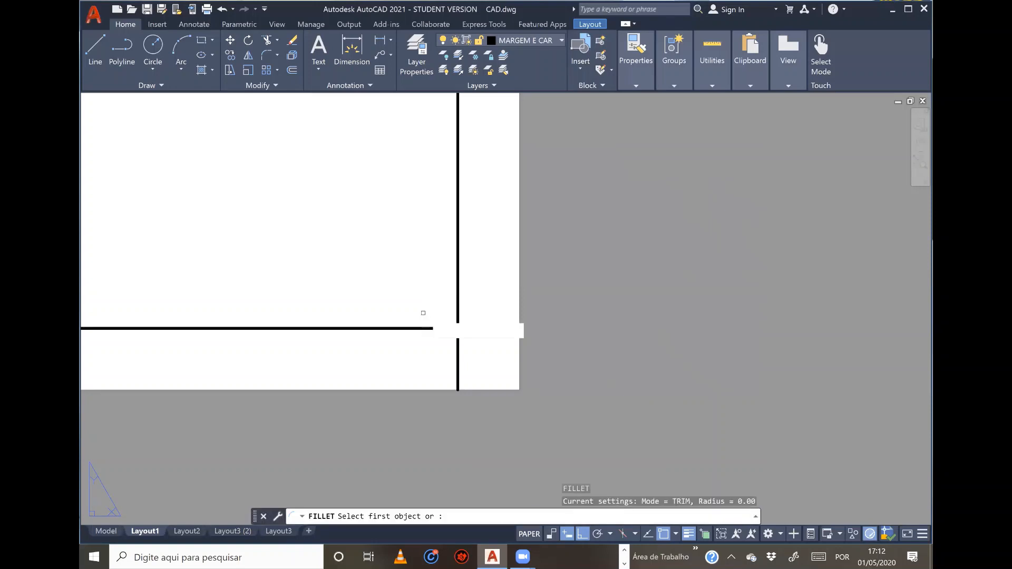
{"action": "left_click", "coordinate": [433, 327]}
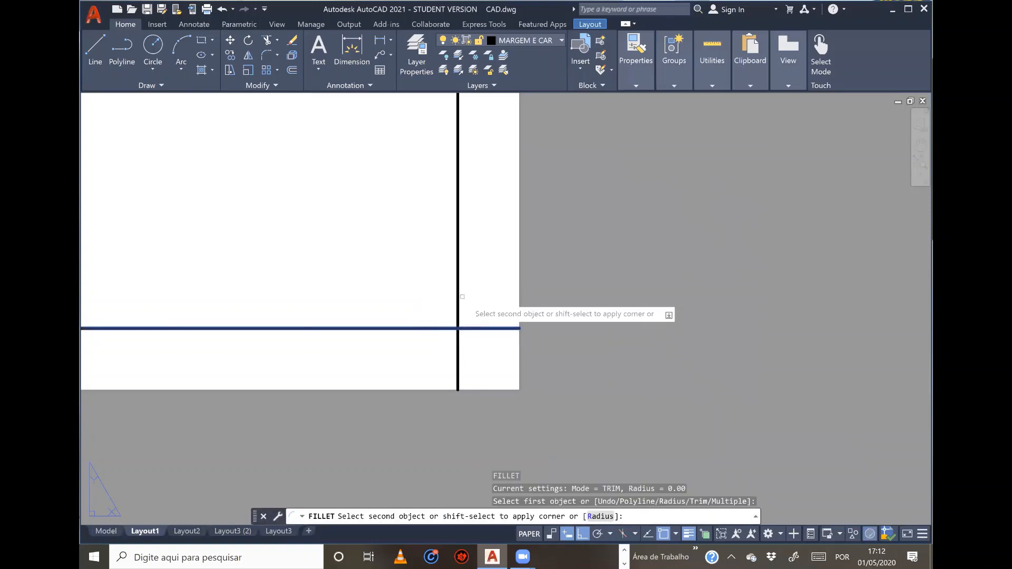
{"action": "left_click", "coordinate": [457, 297]}
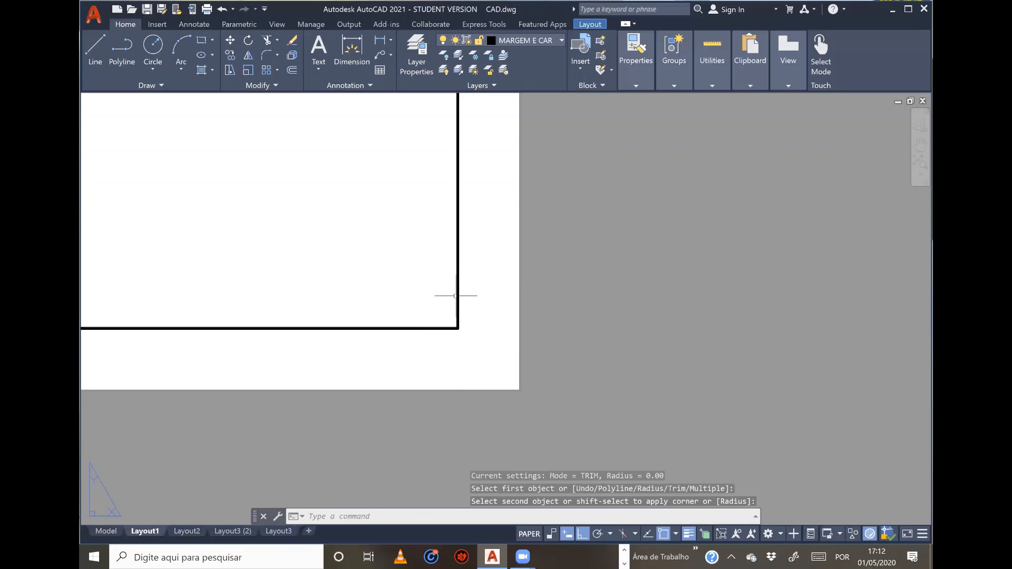
Step: Examine the finished margin frame around the whole sheet, including its lower-right area
{"action": "scroll", "coordinate": [456, 345], "scroll_direction": "down", "scroll_amount": 2}
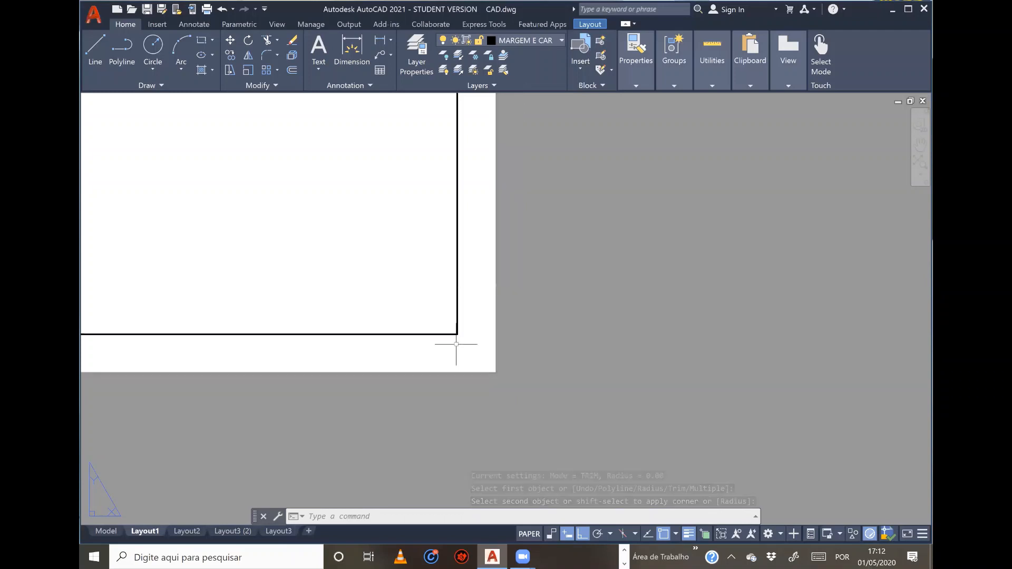
{"action": "key", "text": "Escape"}
{"action": "middle_click_drag", "start_coordinate": [454, 333], "coordinate": [635, 420]}
{"action": "scroll", "coordinate": [636, 382], "scroll_direction": "down", "scroll_amount": 2}
{"action": "scroll", "coordinate": [635, 419], "scroll_direction": "down", "scroll_amount": 2}
{"action": "scroll", "coordinate": [591, 369], "scroll_direction": "down", "scroll_amount": 1}
{"action": "middle_click_drag", "start_coordinate": [563, 354], "coordinate": [635, 418]}
{"action": "scroll", "coordinate": [579, 372], "scroll_direction": "down", "scroll_amount": 2}
{"action": "middle_click_drag", "start_coordinate": [579, 371], "coordinate": [592, 331]}
{"action": "scroll", "coordinate": [590, 333], "scroll_direction": "up", "scroll_amount": 2}
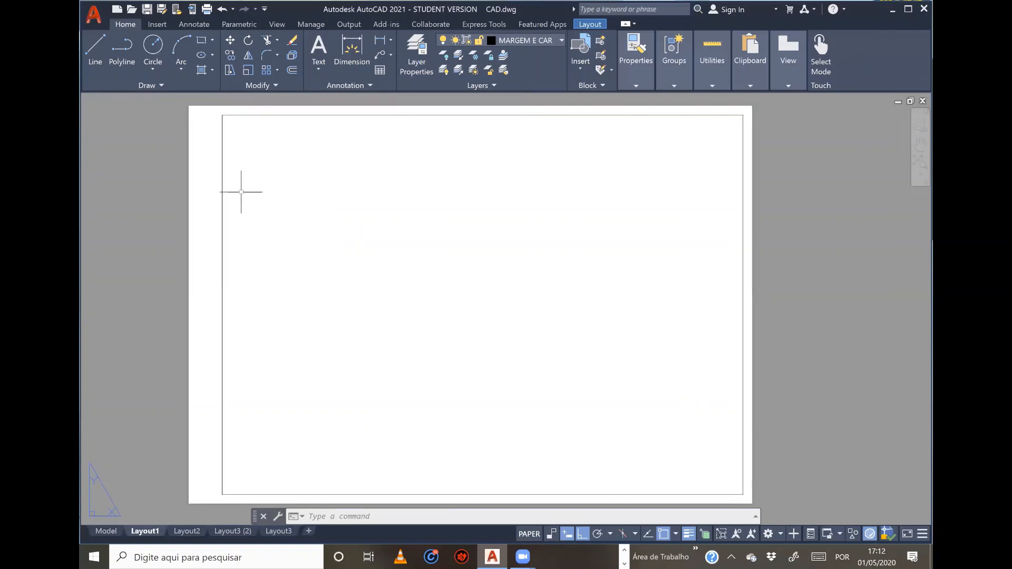
{"action": "left_click", "coordinate": [193, 216]}
{"action": "left_click_drag", "start_coordinate": [192, 217], "coordinate": [222, 196]}
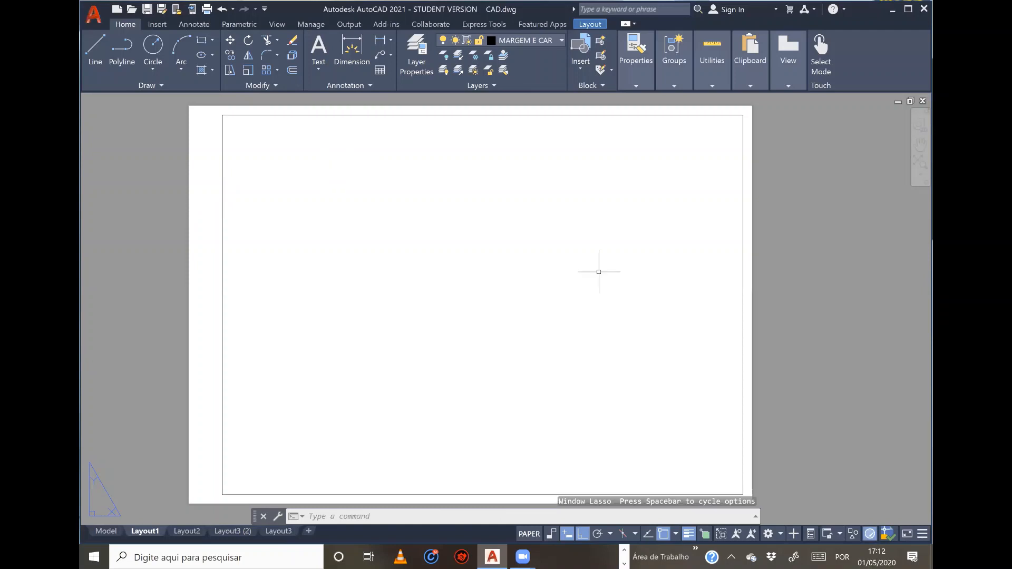
{"action": "middle_click_drag", "start_coordinate": [610, 327], "coordinate": [621, 287]}
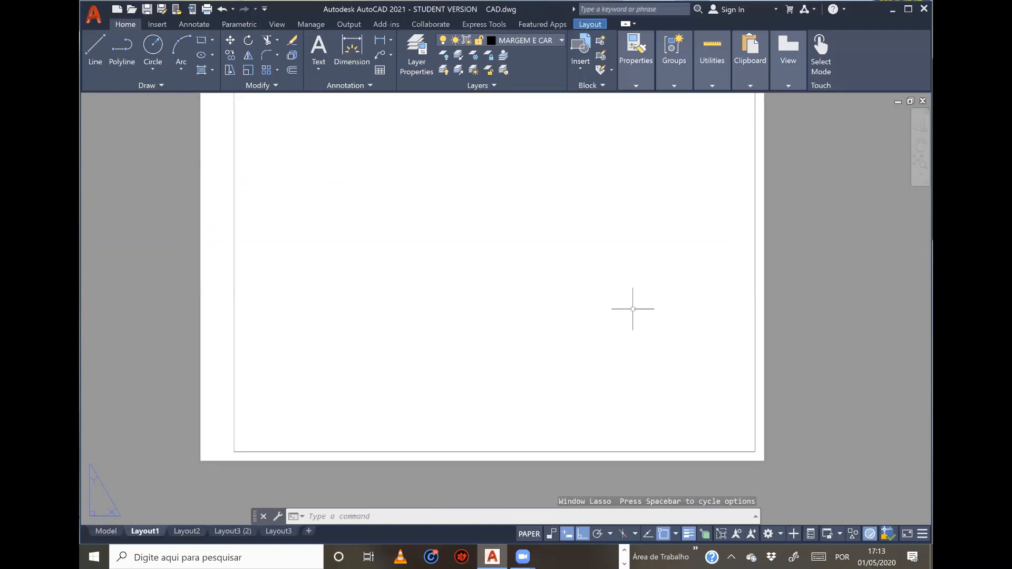
{"action": "left_click", "coordinate": [534, 339]}
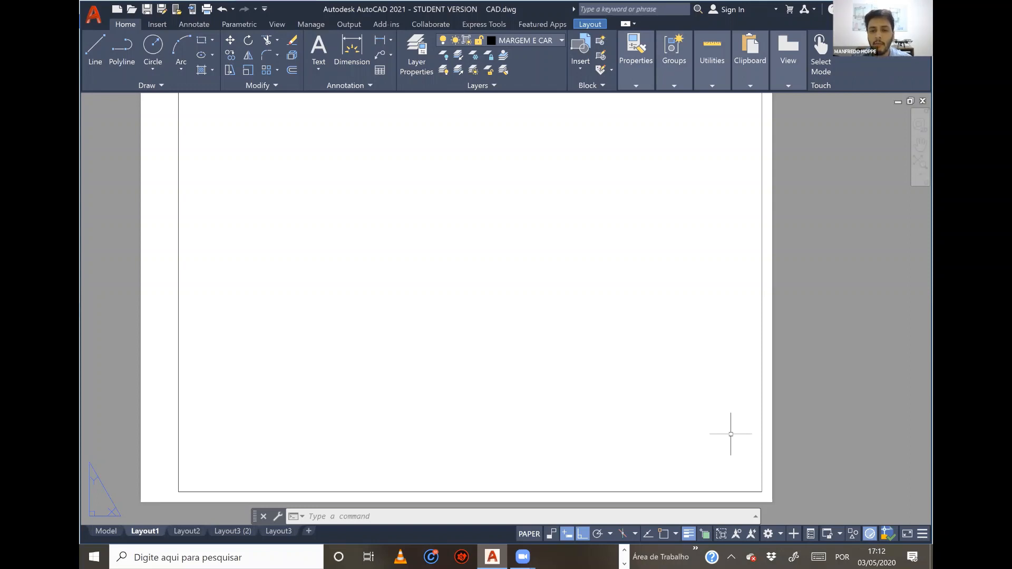
{"action": "left_click", "coordinate": [578, 406]}
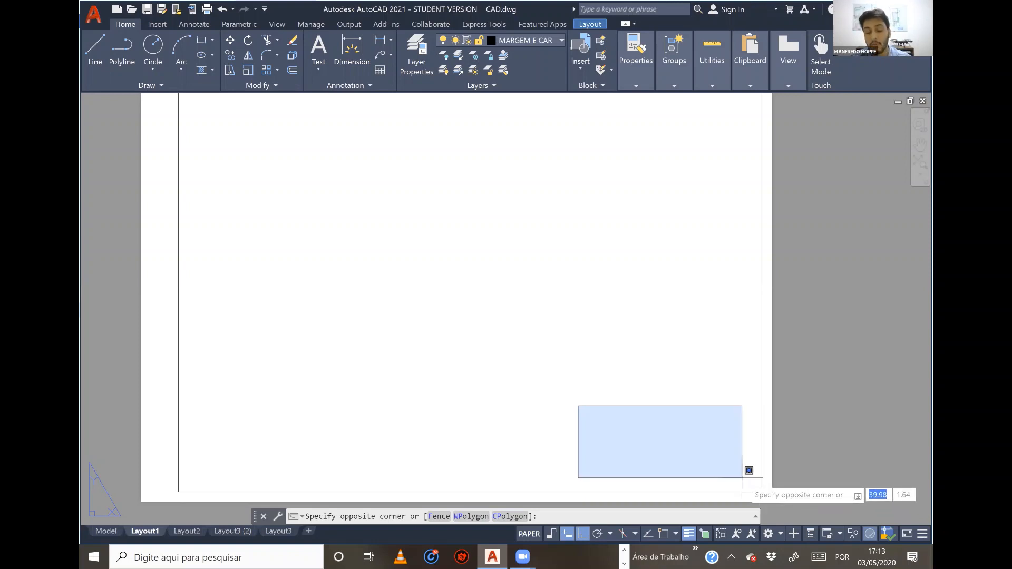
{"action": "key", "text": "Escape"}
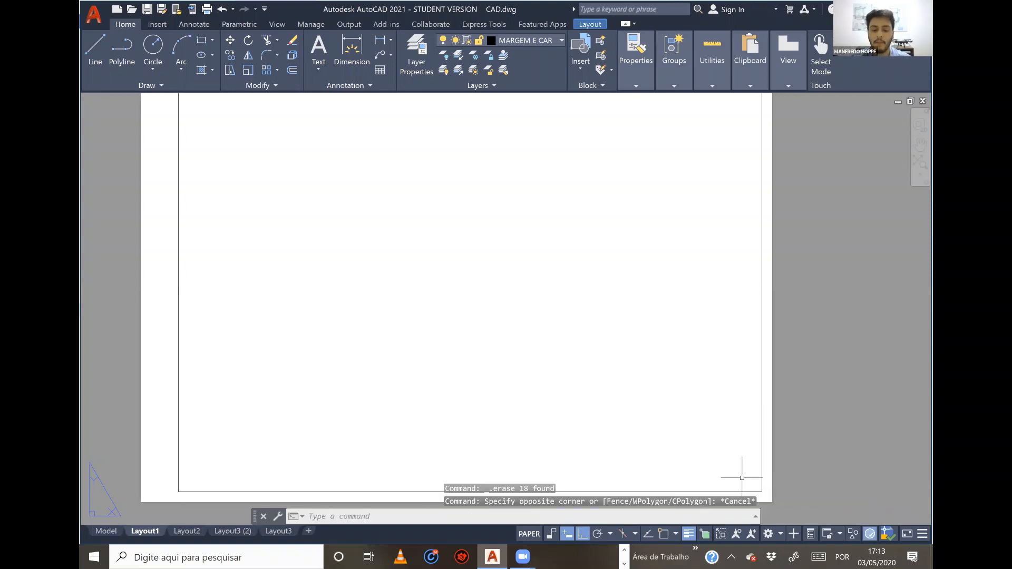
Step: Turn on object snap while starting a rectangle at the margin frame's lower-right corner
{"action": "scroll", "coordinate": [736, 477], "scroll_direction": "up", "scroll_amount": 2}
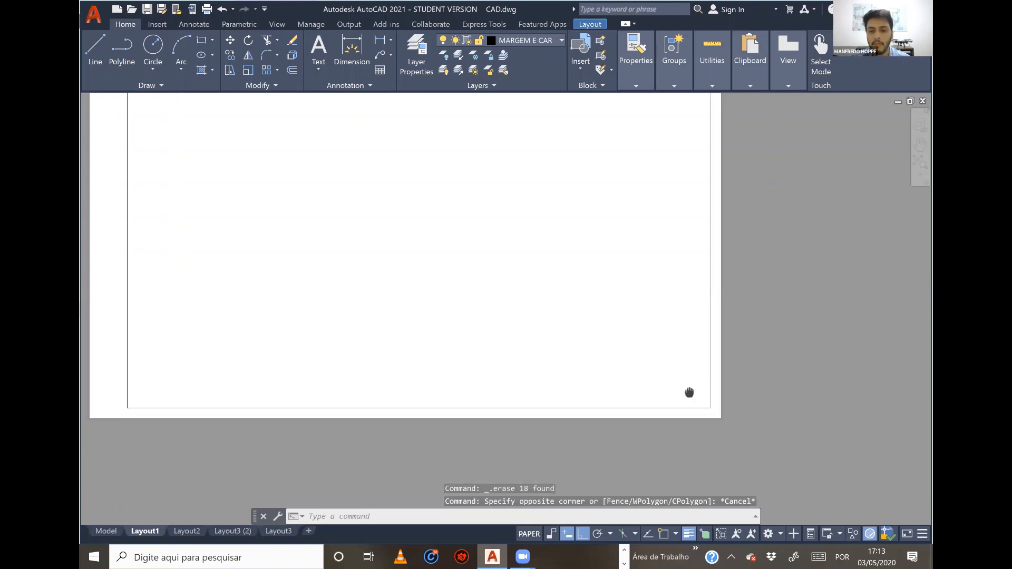
{"action": "scroll", "coordinate": [705, 413], "scroll_direction": "up", "scroll_amount": 2}
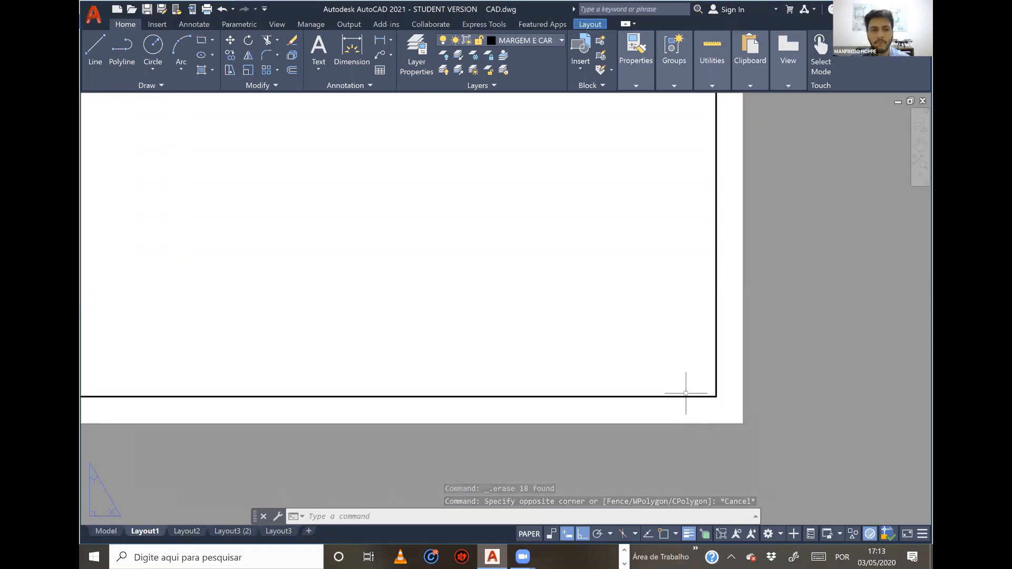
{"action": "middle_click_drag", "start_coordinate": [686, 393], "coordinate": [675, 395]}
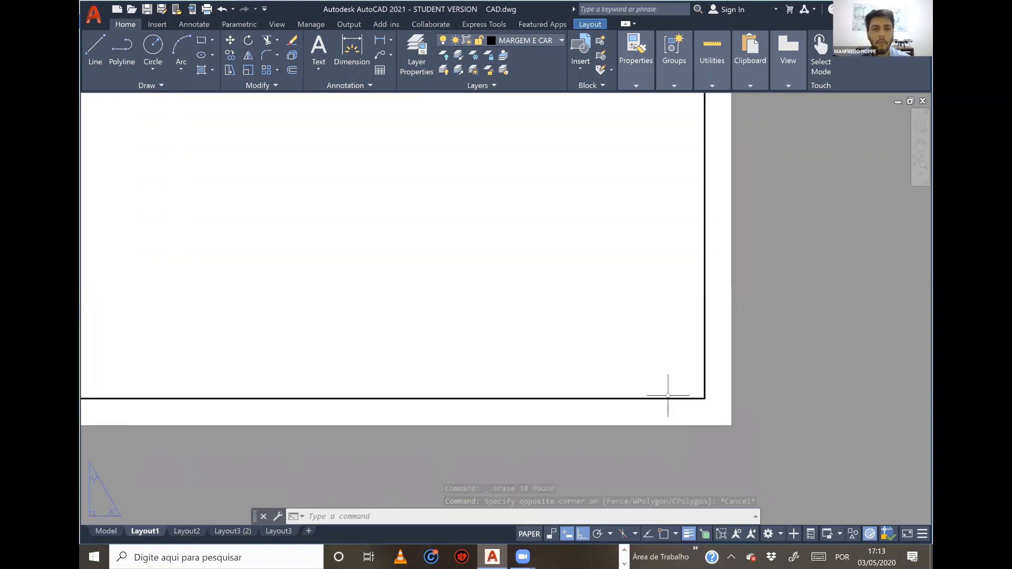
{"action": "left_click", "coordinate": [96, 54]}
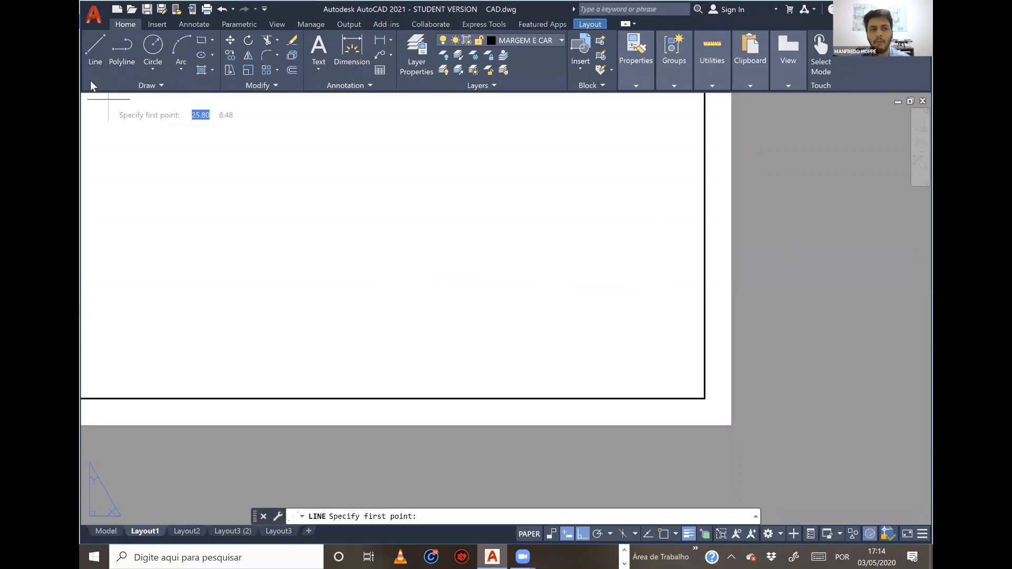
{"action": "left_click", "coordinate": [199, 42]}
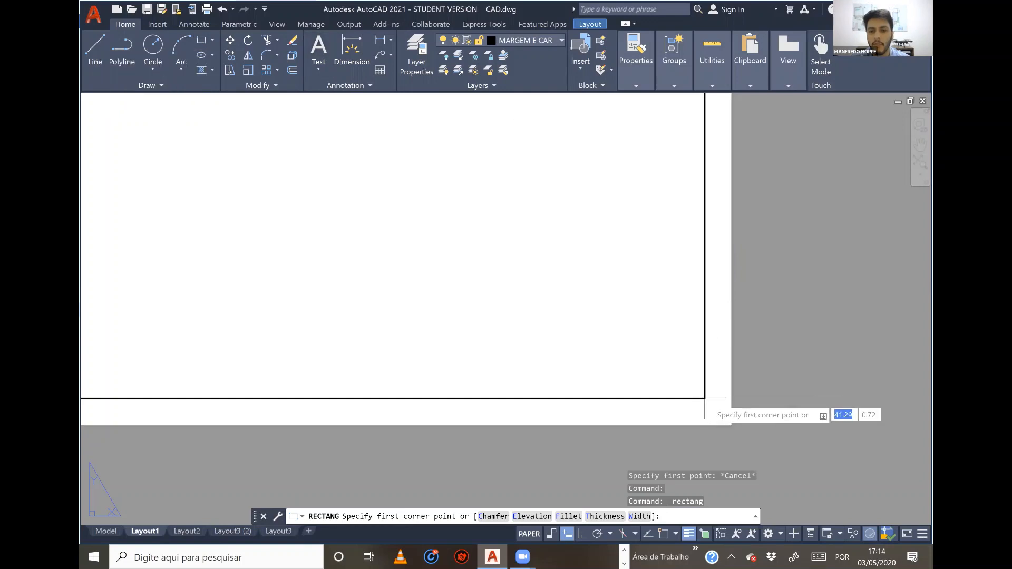
{"action": "left_click", "coordinate": [663, 535]}
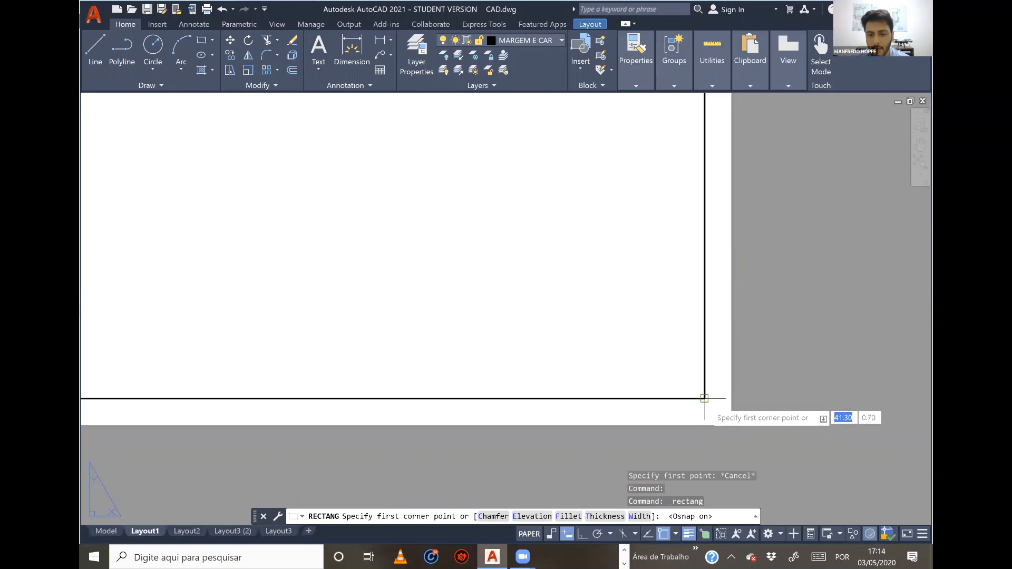
Step: Draw a rectangle from the margin frame's lower-right corner to a relative opposite corner of 17.8, 3.5
{"action": "left_click", "coordinate": [704, 399]}
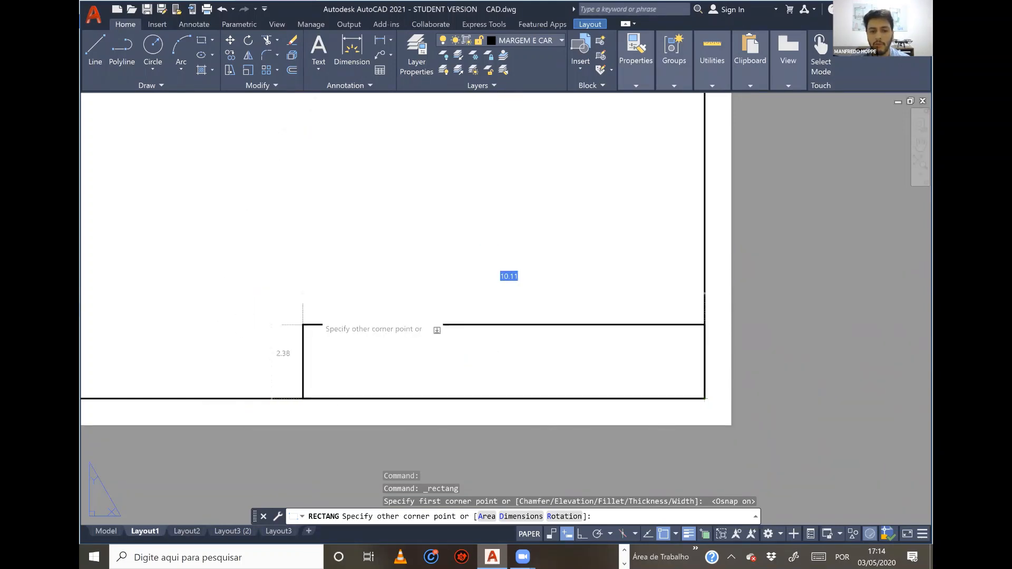
{"action": "scroll", "coordinate": [262, 400], "scroll_direction": "down", "scroll_amount": 2}
{"action": "scroll", "coordinate": [262, 450], "scroll_direction": "up", "scroll_amount": 3}
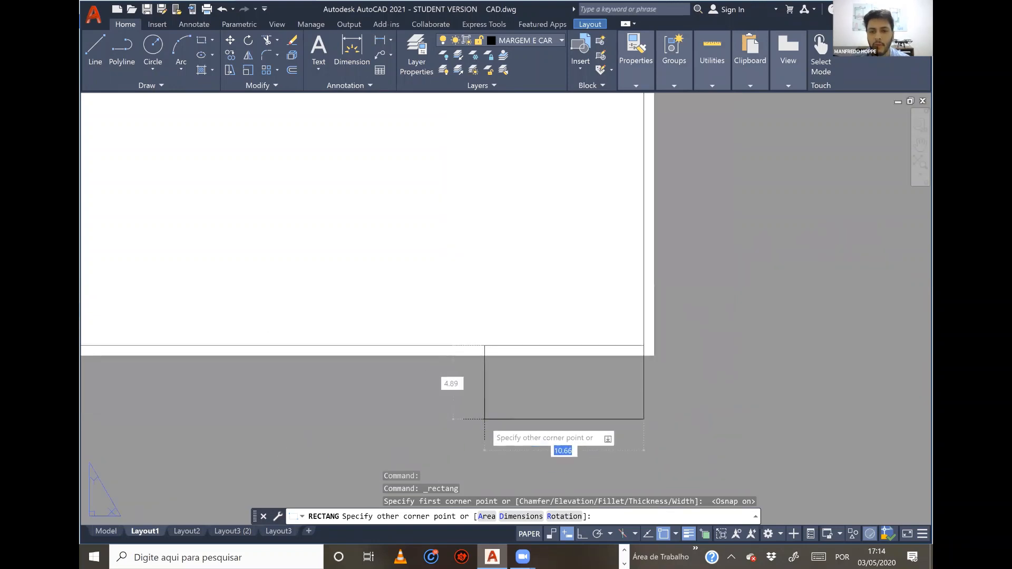
{"action": "scroll", "coordinate": [551, 351], "scroll_direction": "up", "scroll_amount": 2}
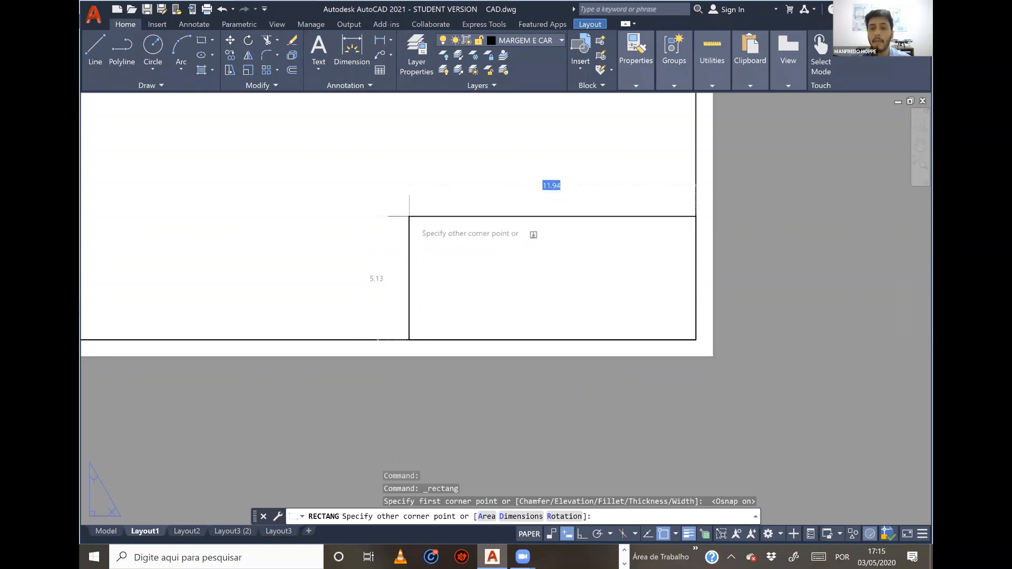
{"action": "type", "text": "17"}
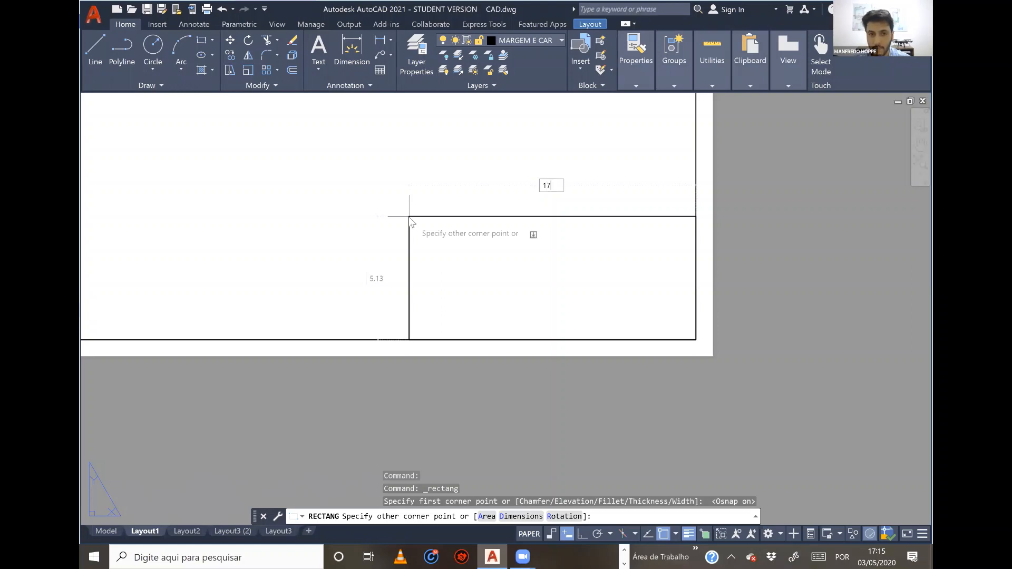
{"action": "type", "text": "."}
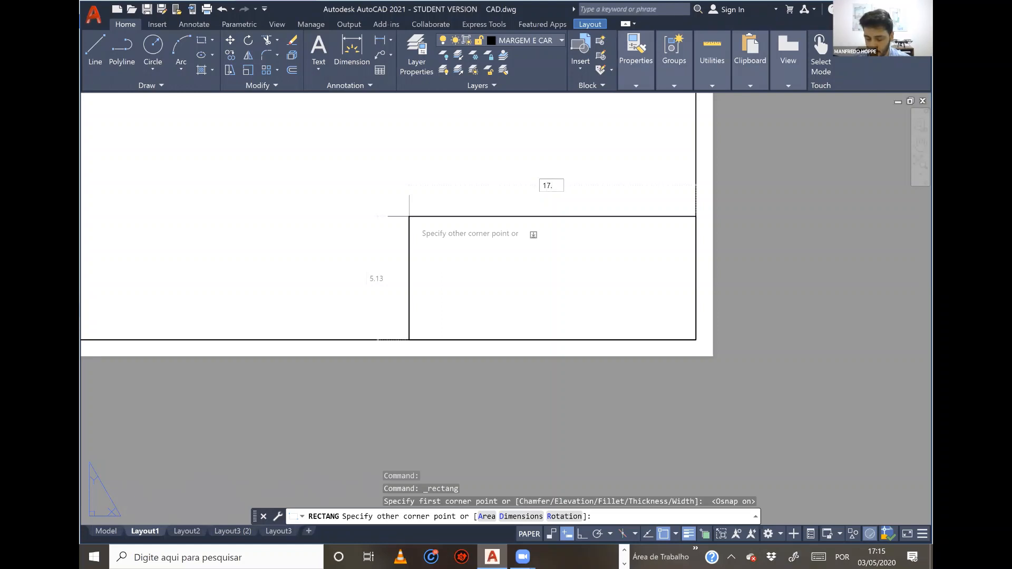
{"action": "type", "text": "8"}
{"action": "key", "text": "Tab"}
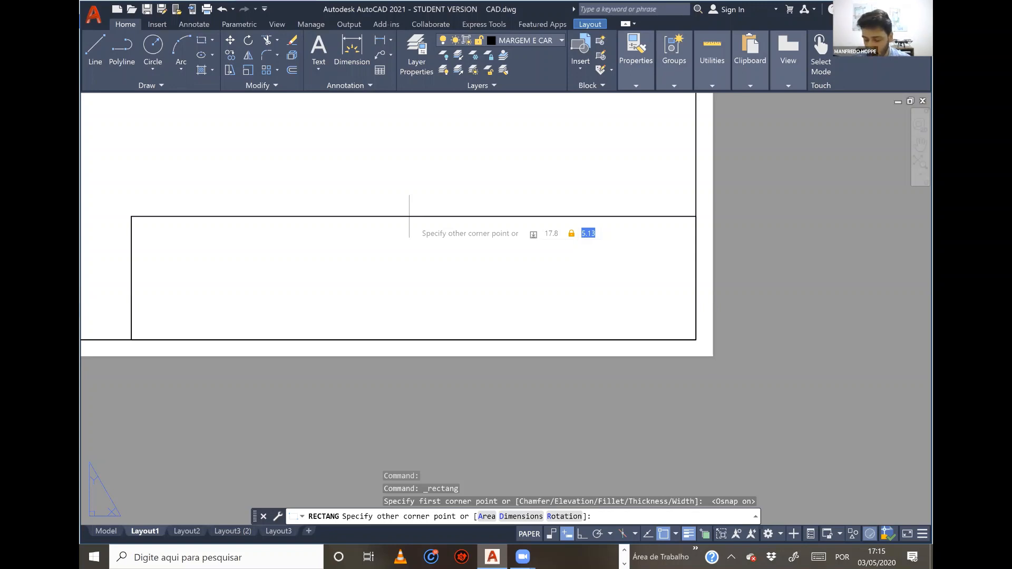
{"action": "type", "text": "3.5"}
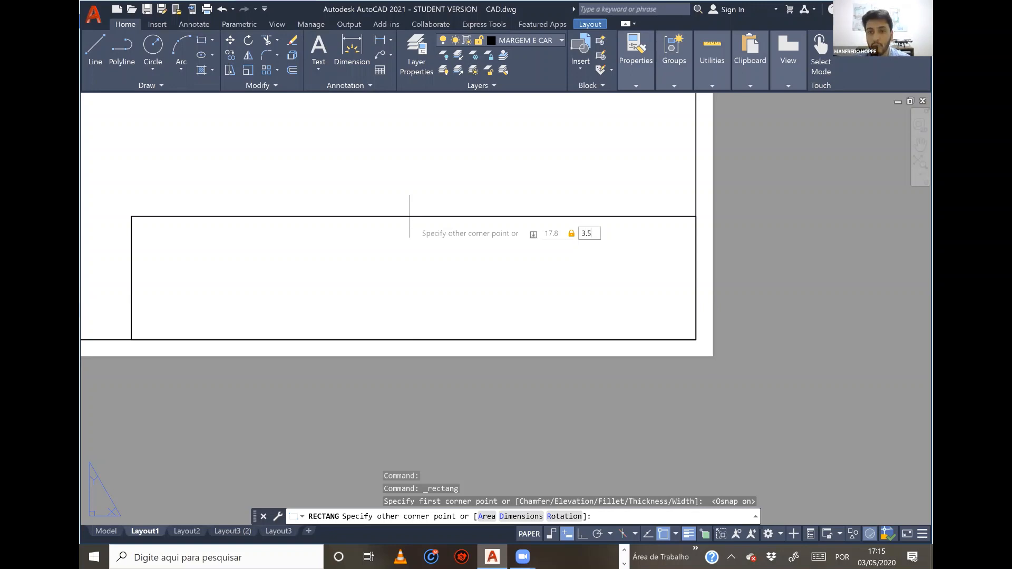
{"action": "key", "text": "Return"}
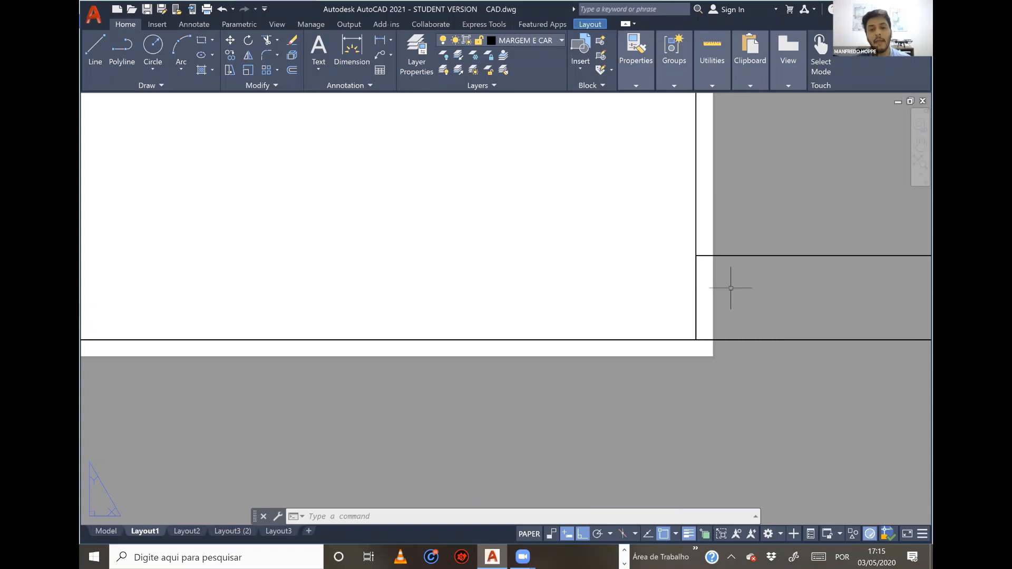
Step: Delete the rectangle that extends past the sheet's right edge
{"action": "left_click", "coordinate": [747, 280]}
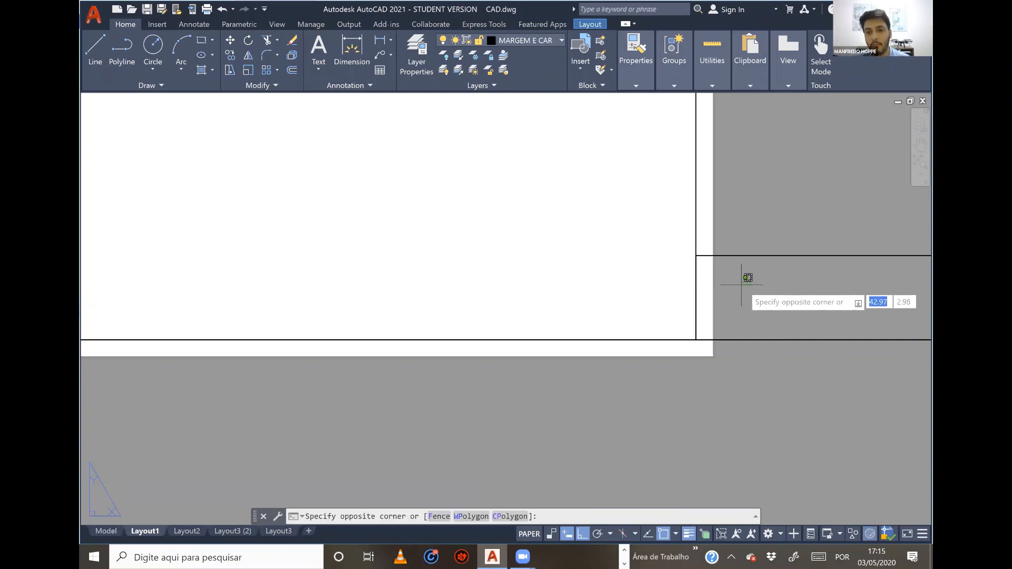
{"action": "key", "text": "Escape"}
{"action": "scroll", "coordinate": [714, 287], "scroll_direction": "down", "scroll_amount": 4}
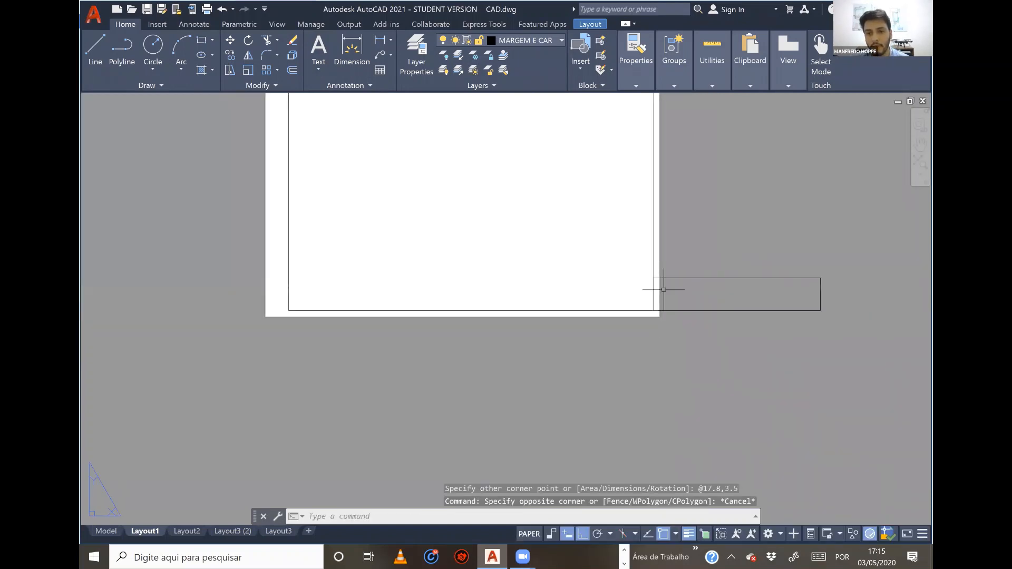
{"action": "scroll", "coordinate": [696, 286], "scroll_direction": "up", "scroll_amount": 2}
{"action": "left_click", "coordinate": [696, 287]}
{"action": "left_click", "coordinate": [678, 253]}
{"action": "key", "text": "Delete"}
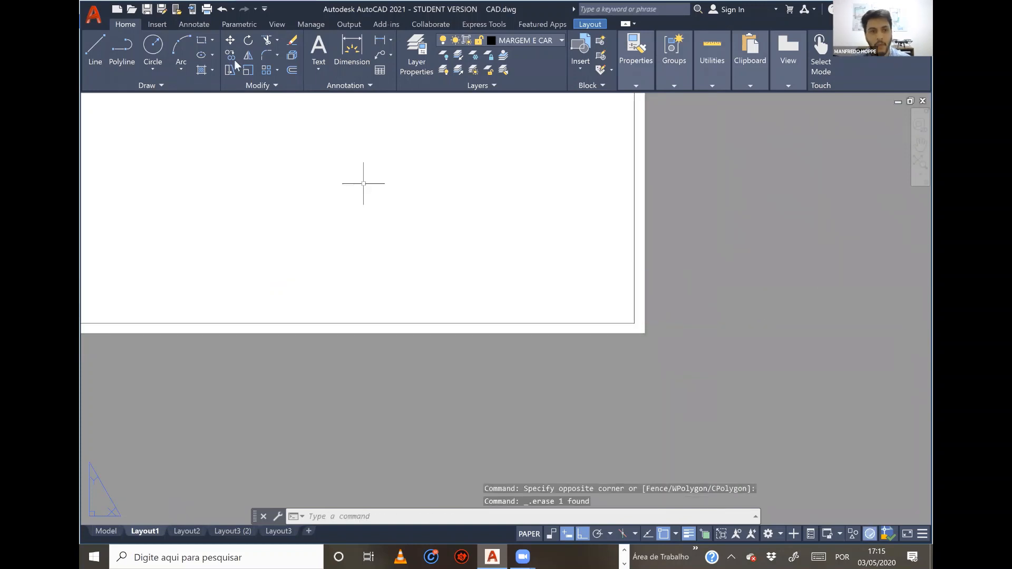
Step: Draw the title block rectangle from the margin frame's lower-right corner to a relative opposite corner of -17.8, 3.5
{"action": "left_click", "coordinate": [202, 41]}
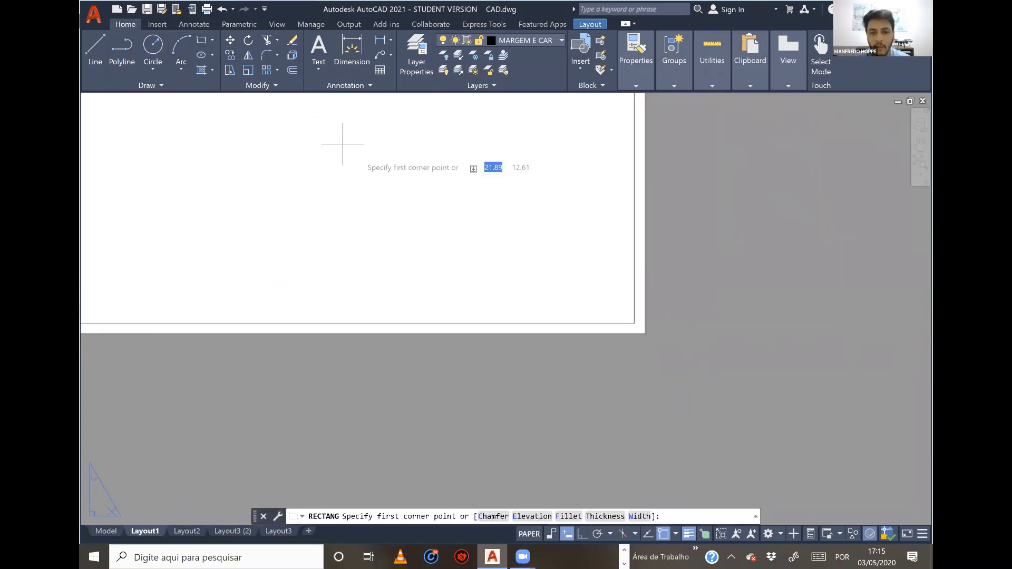
{"action": "left_click", "coordinate": [634, 323]}
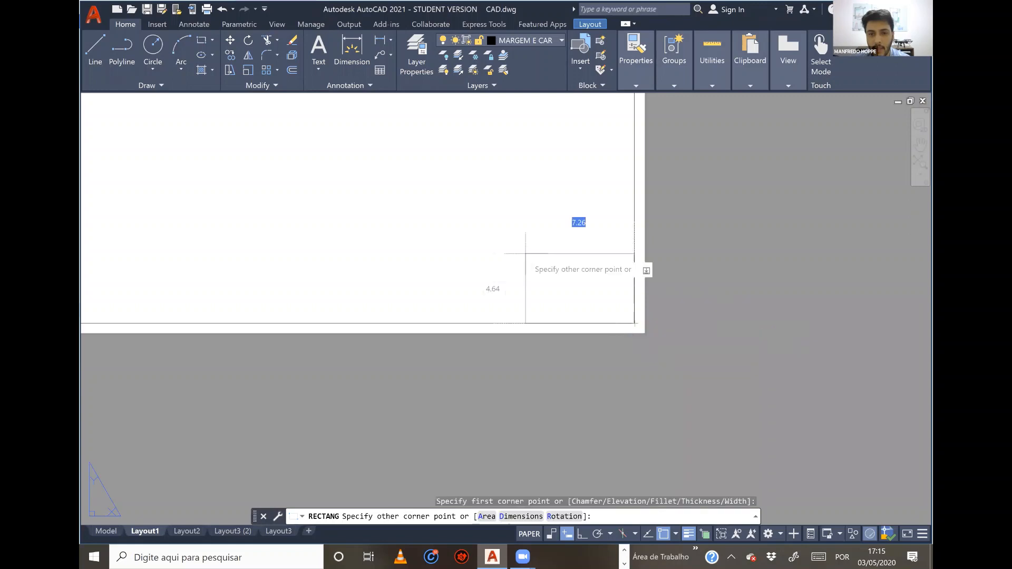
{"action": "type", "text": "-"}
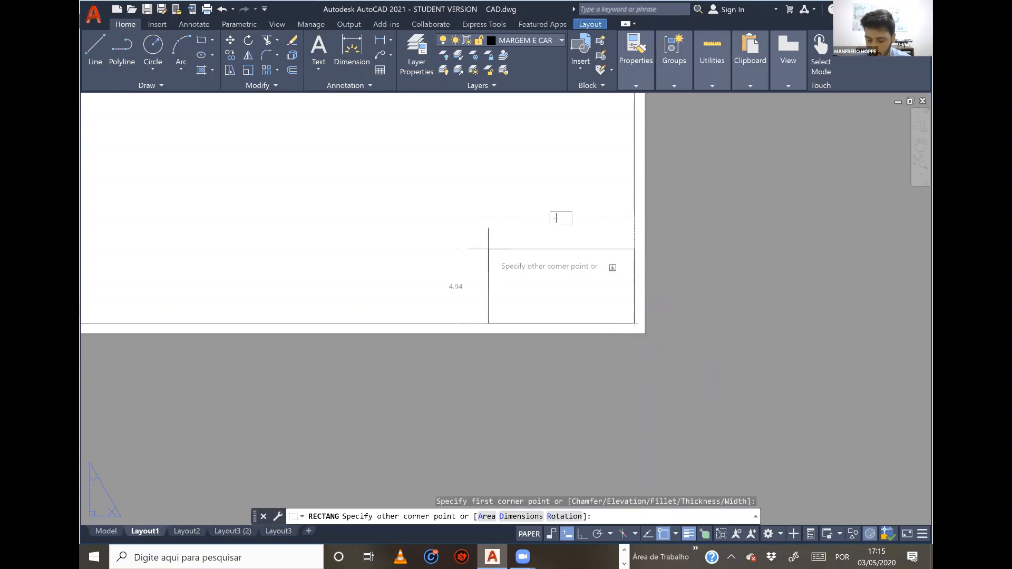
{"action": "type", "text": "17.8"}
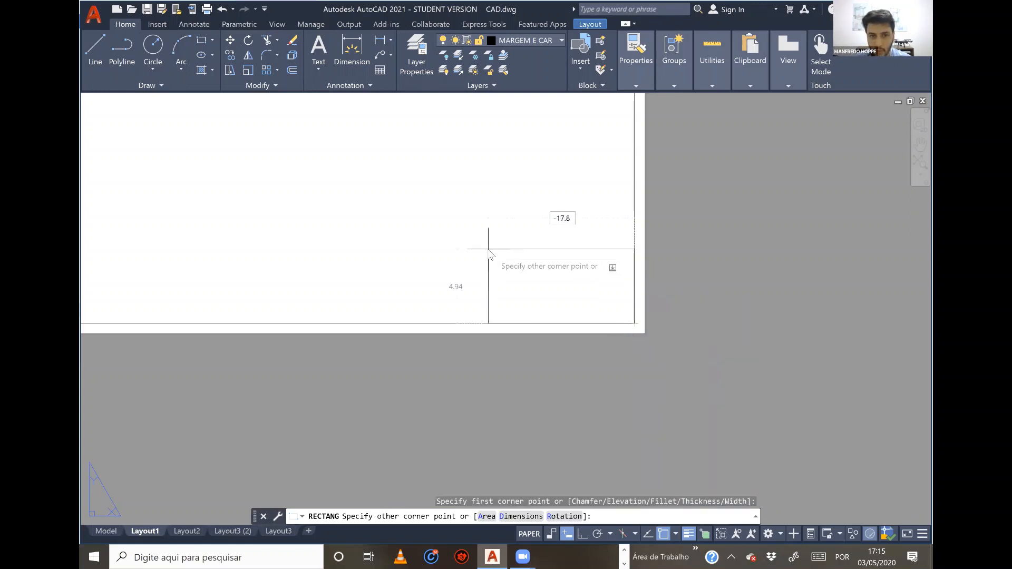
{"action": "key", "text": "Tab"}
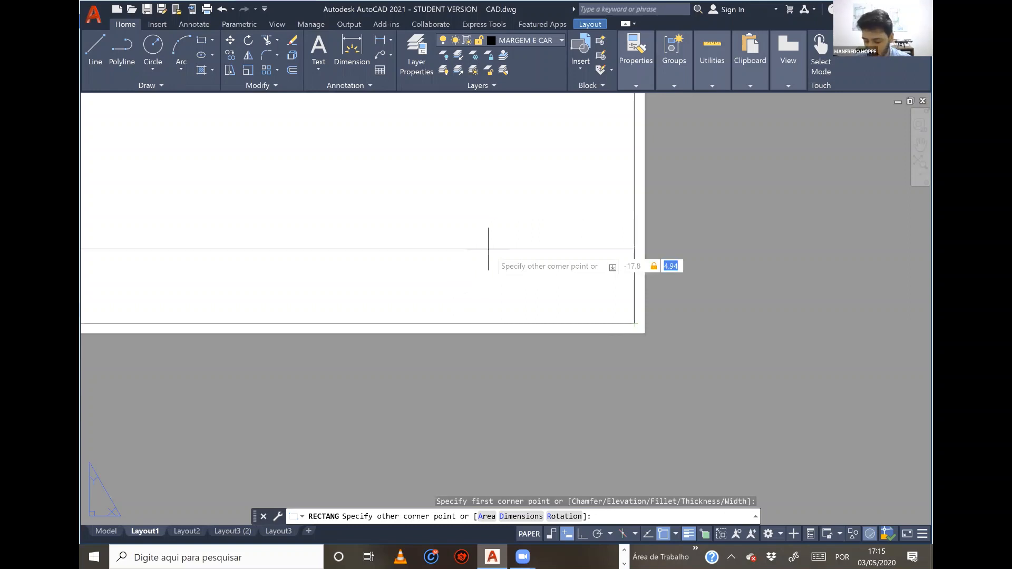
{"action": "type", "text": "3.5"}
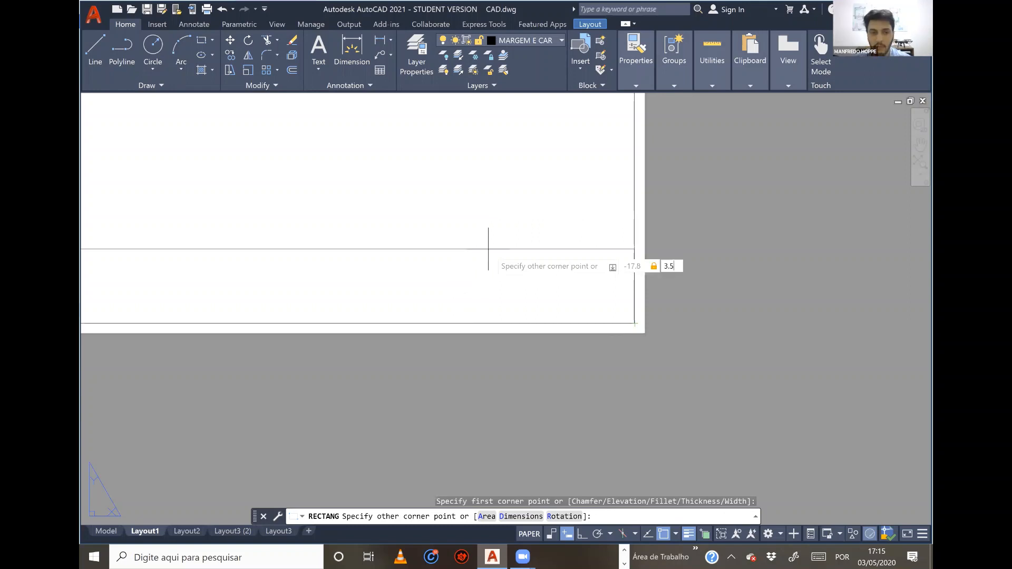
{"action": "key", "text": "Return"}
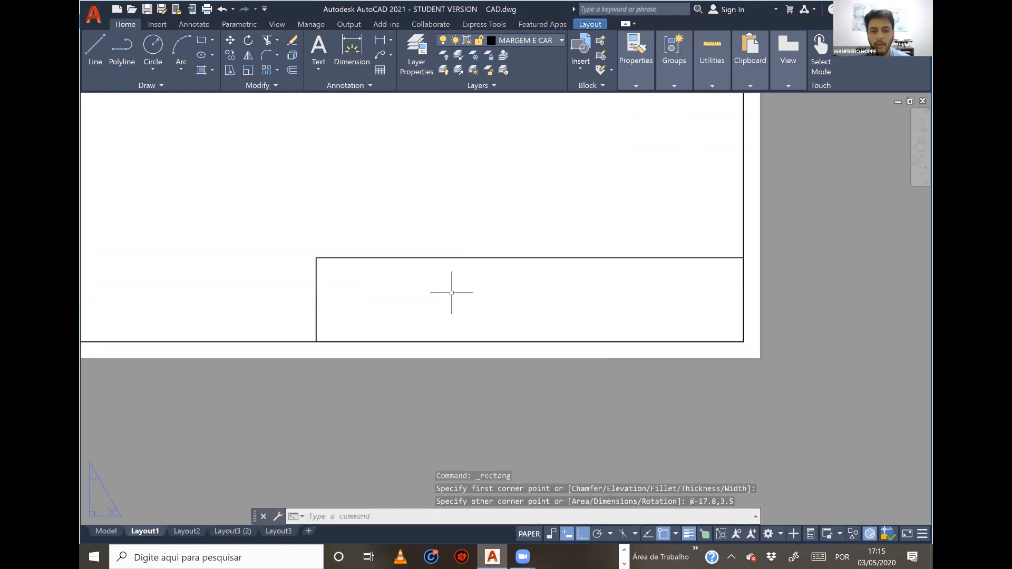
Step: Explode the title block rectangle into separate lines
{"action": "scroll", "coordinate": [455, 292], "scroll_direction": "up", "scroll_amount": 2}
{"action": "scroll", "coordinate": [455, 292], "scroll_direction": "up", "scroll_amount": 2}
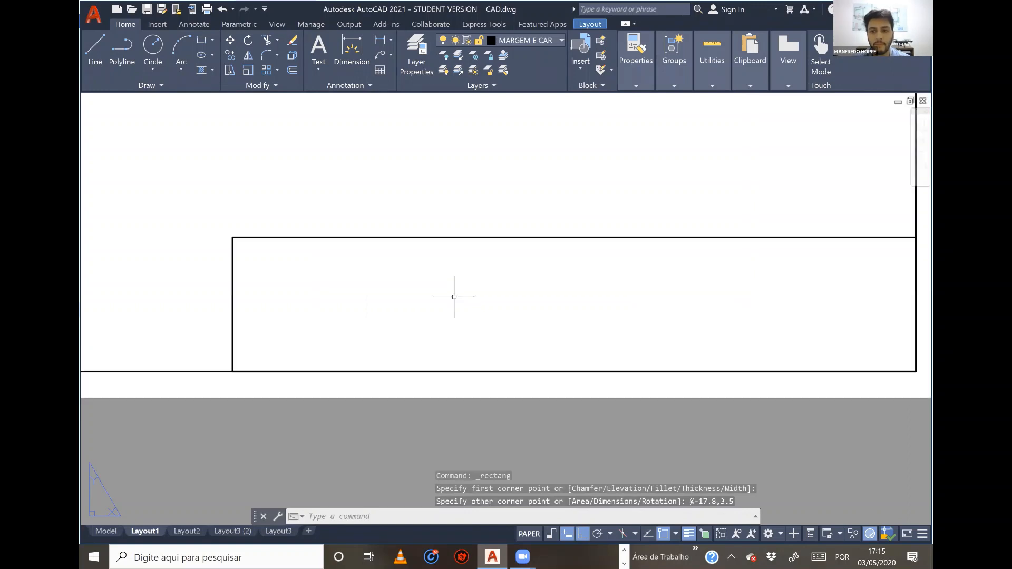
{"action": "middle_click_drag", "start_coordinate": [455, 292], "coordinate": [439, 312]}
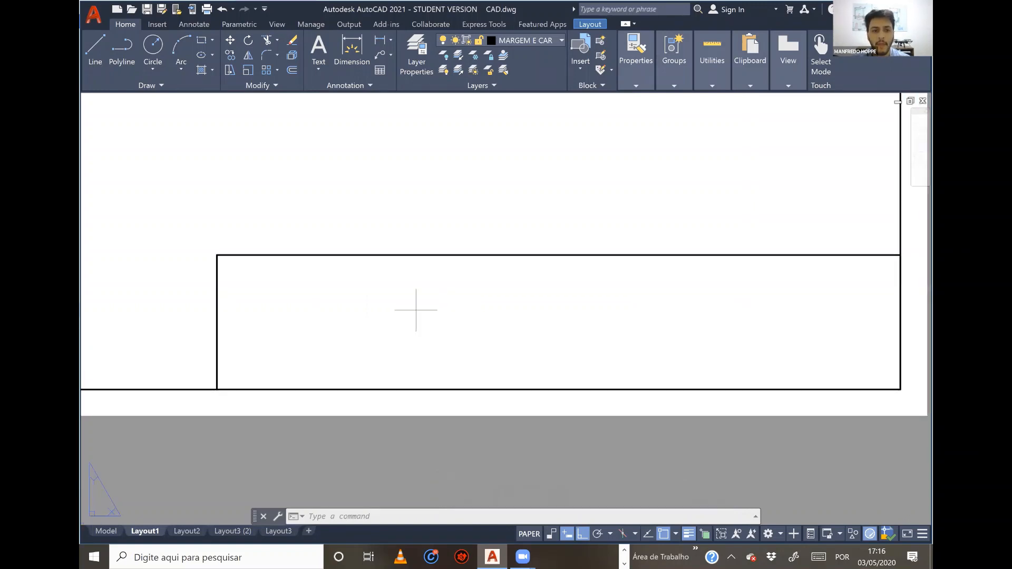
{"action": "left_click", "coordinate": [417, 308]}
{"action": "left_click", "coordinate": [370, 245]}
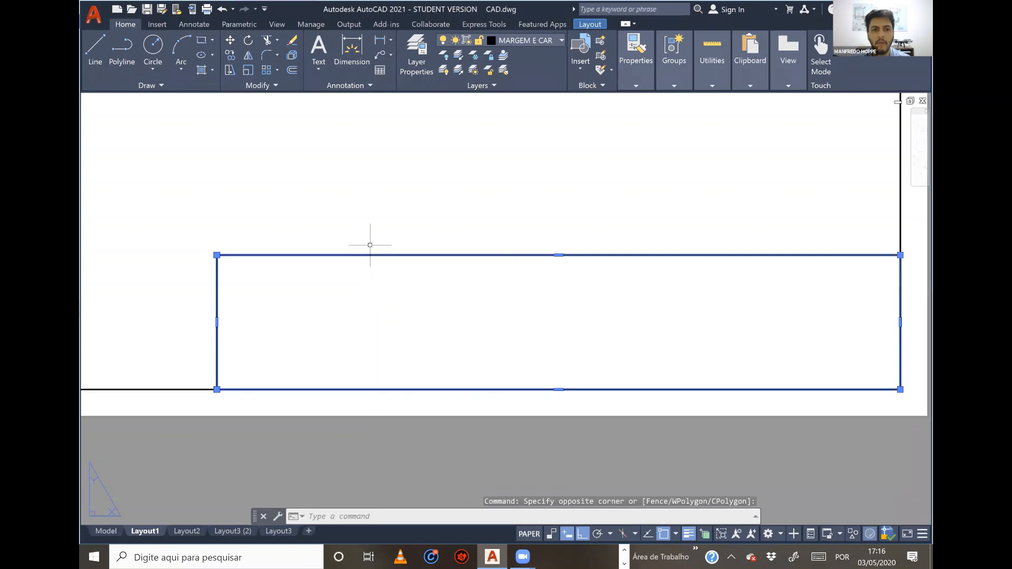
{"action": "left_click", "coordinate": [290, 55]}
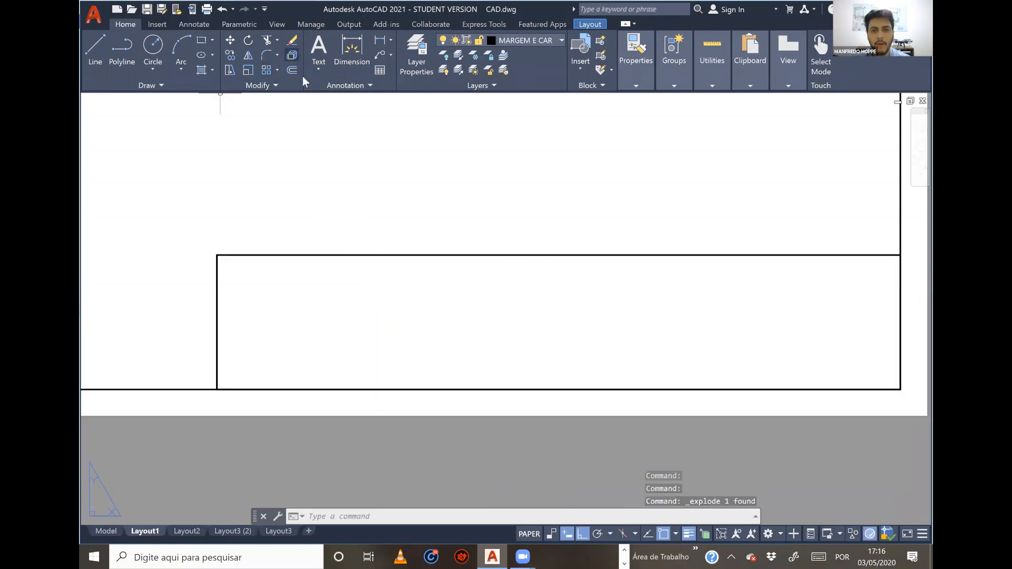
Step: Check that the exploded title block's left and right edges can be selected as separate lines
{"action": "key", "text": "Escape"}
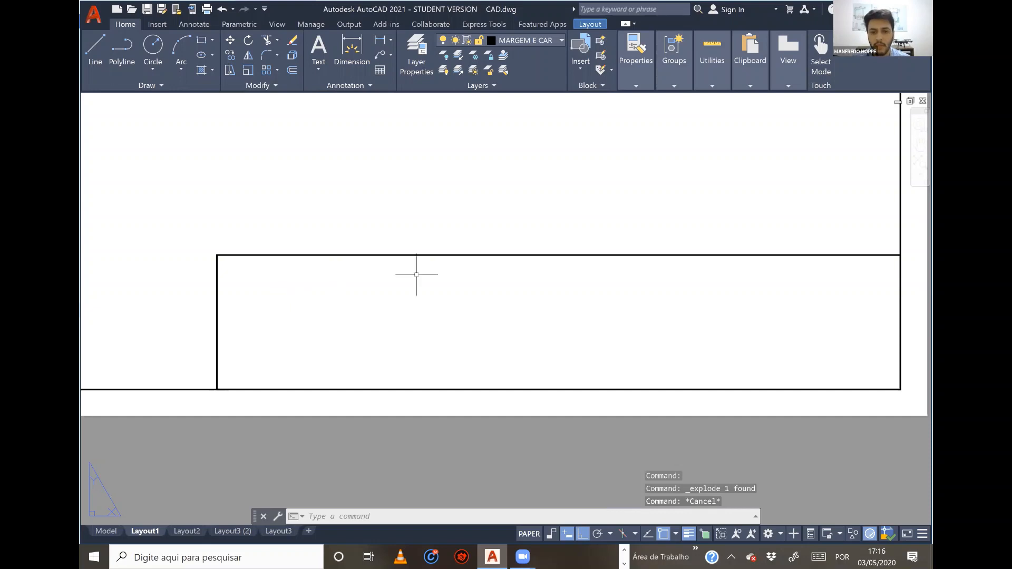
{"action": "left_click", "coordinate": [217, 284]}
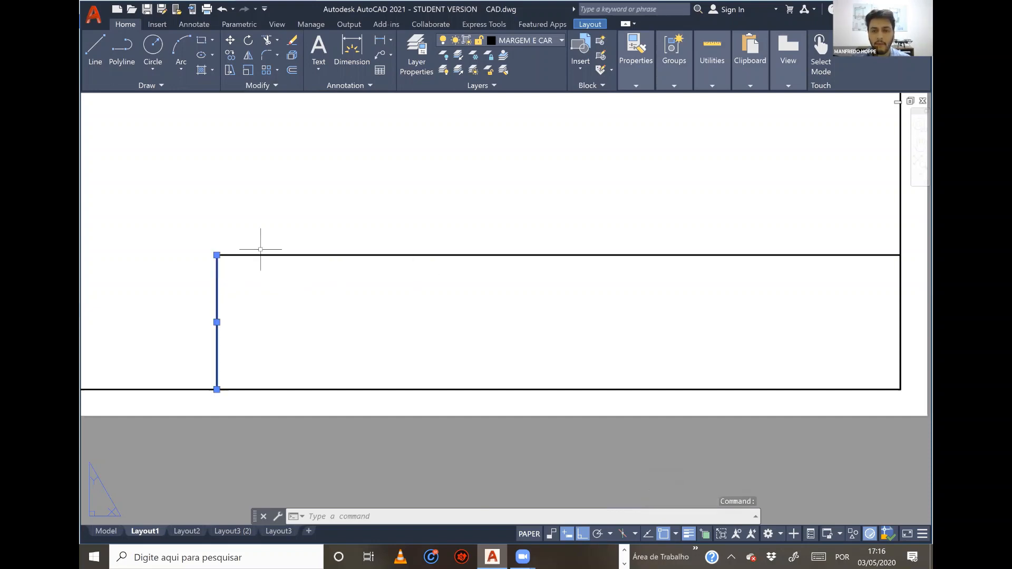
{"action": "key", "text": "Escape"}
{"action": "left_click", "coordinate": [231, 282]}
{"action": "left_click", "coordinate": [198, 277]}
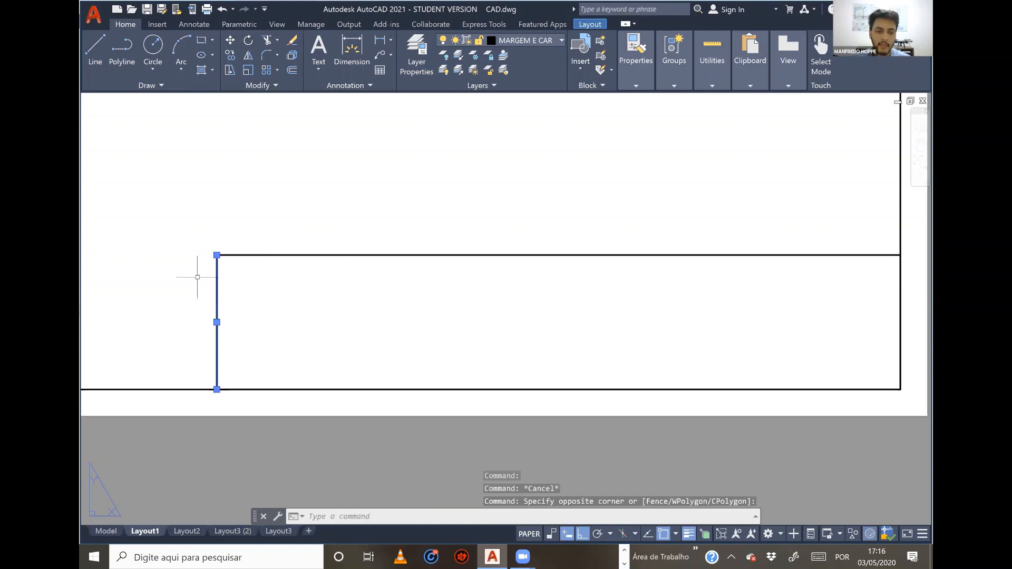
{"action": "mouse_move", "coordinate": [223, 295]}
{"action": "left_mouse_down"}
{"action": "mouse_move", "coordinate": [250, 271]}
{"action": "mouse_move", "coordinate": [356, 299]}
{"action": "left_mouse_up"}
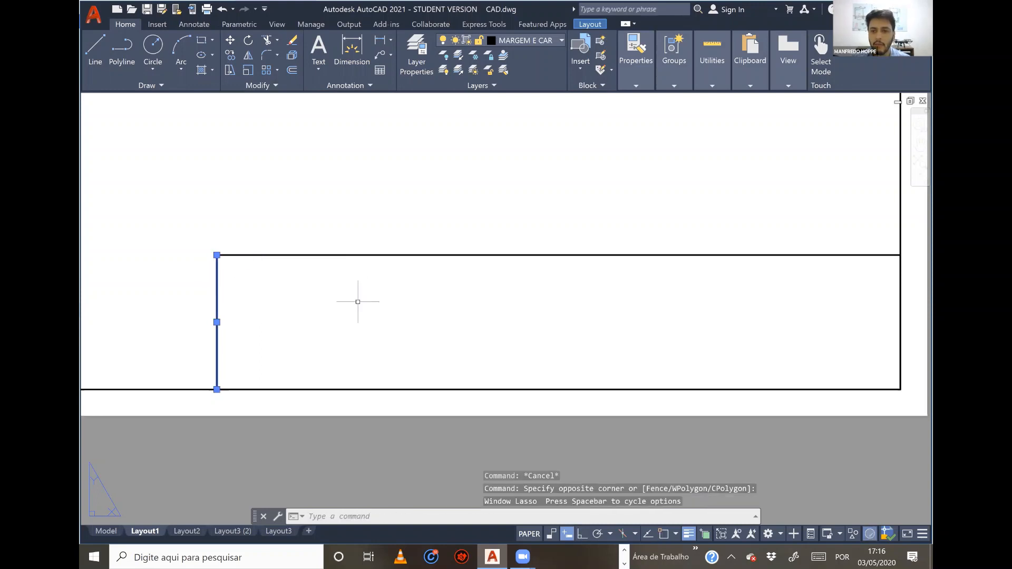
{"action": "left_click", "coordinate": [901, 292]}
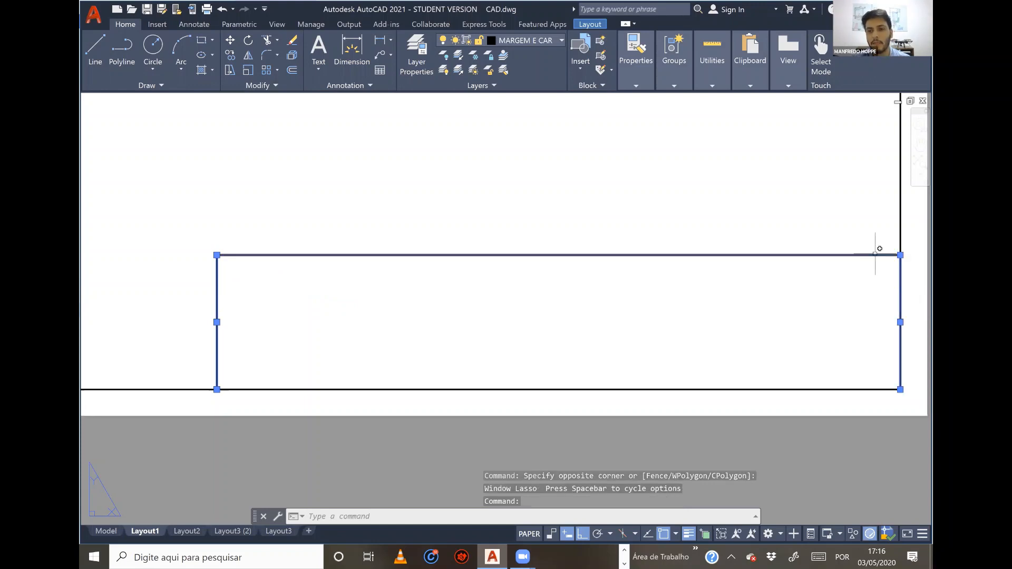
{"action": "key", "text": "Escape"}
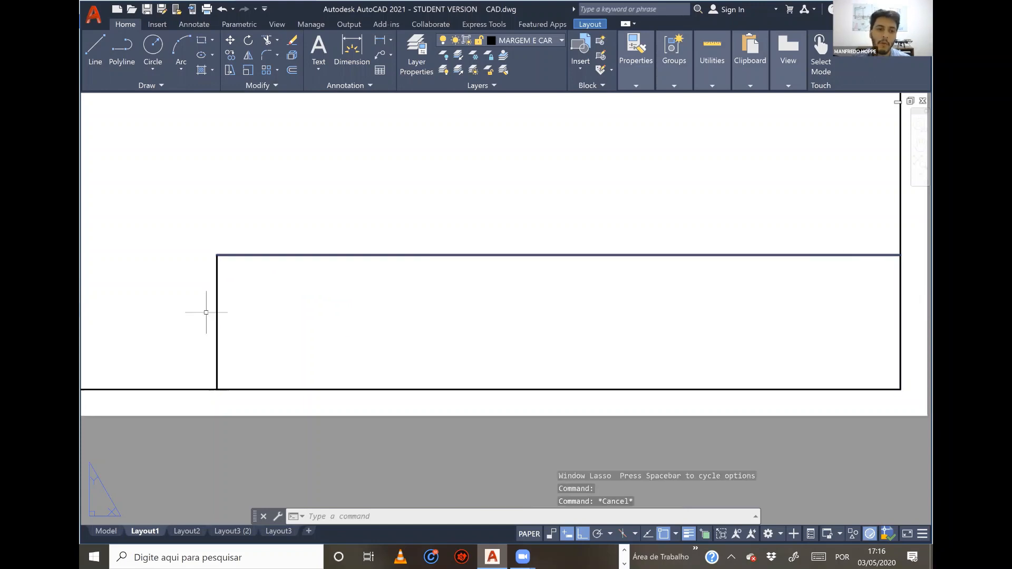
Step: Copy the title block's left edge 2.5 to the right, using its upper endpoint as the base point
{"action": "left_click", "coordinate": [210, 310]}
{"action": "left_click", "coordinate": [214, 305]}
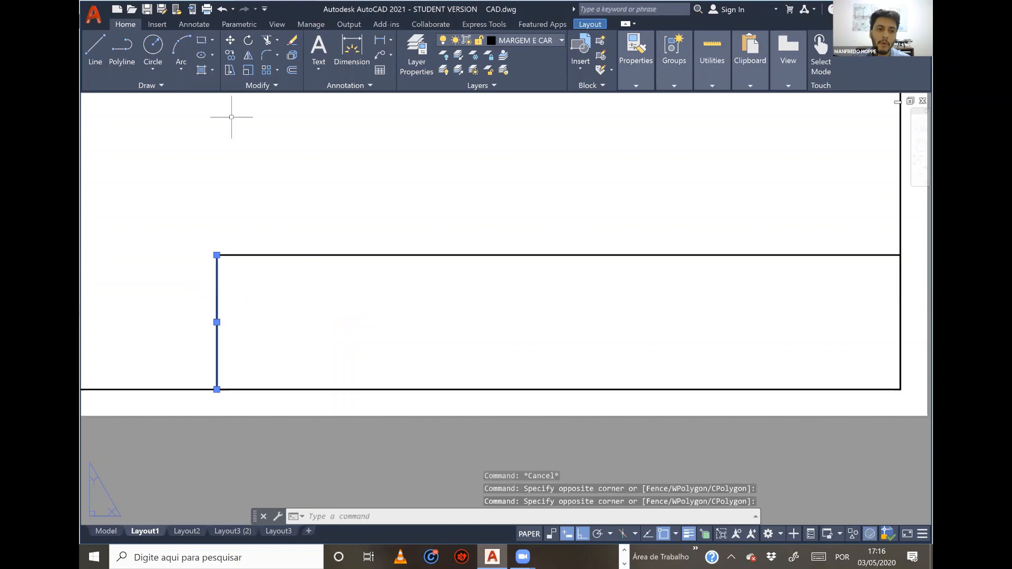
{"action": "left_click", "coordinate": [230, 56]}
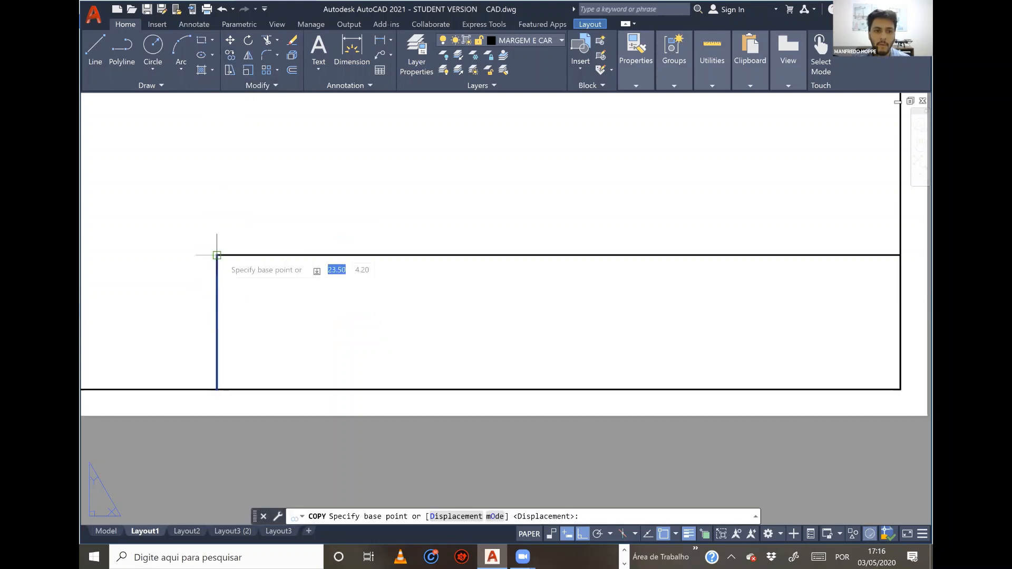
{"action": "left_click", "coordinate": [216, 255]}
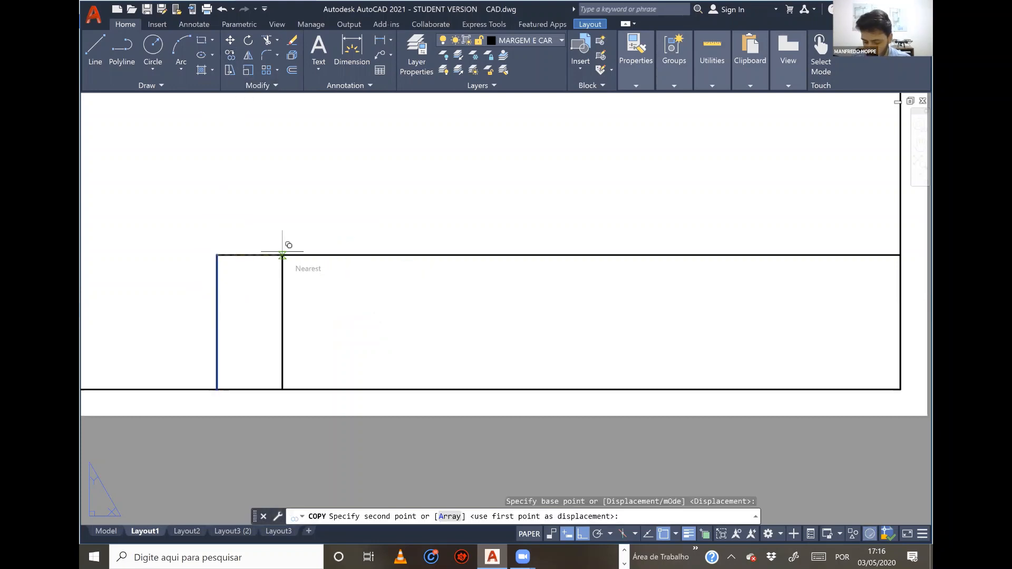
{"action": "type", "text": "2.5"}
{"action": "key", "text": "Return"}
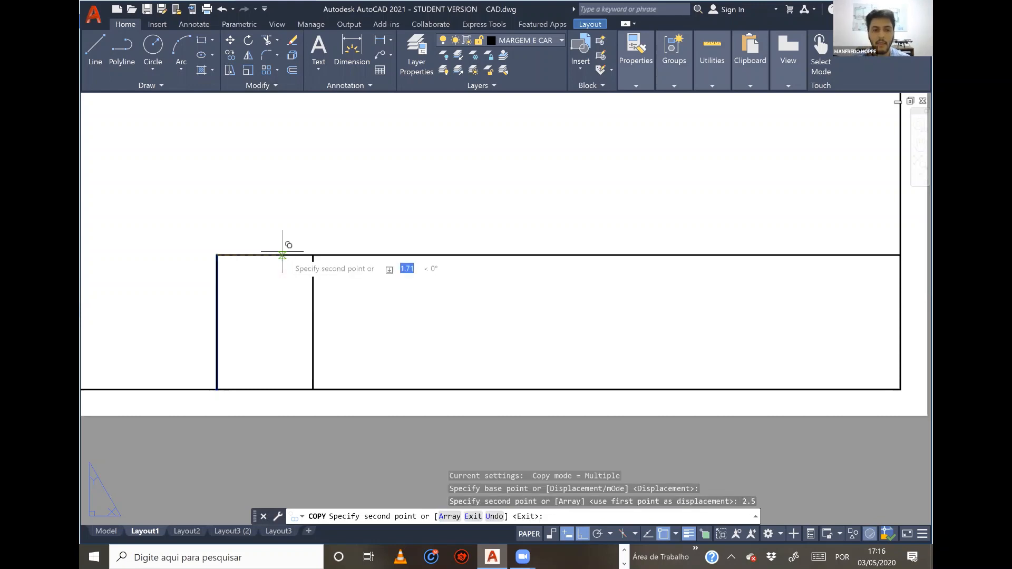
{"action": "key", "text": "Escape"}
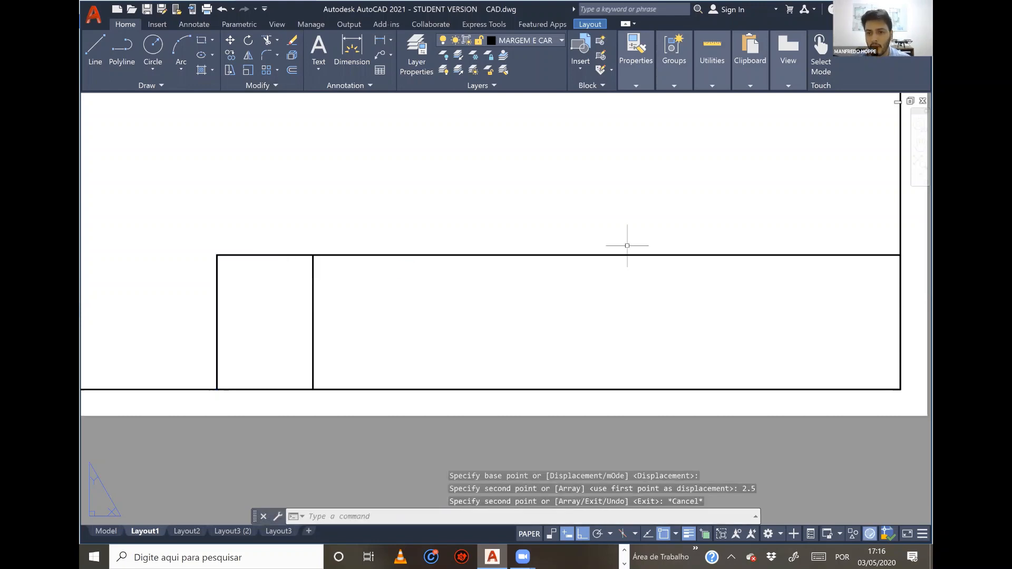
Step: Copy the title block's right edge 2.5 to the left, using its upper endpoint as the base point
{"action": "left_click", "coordinate": [899, 306]}
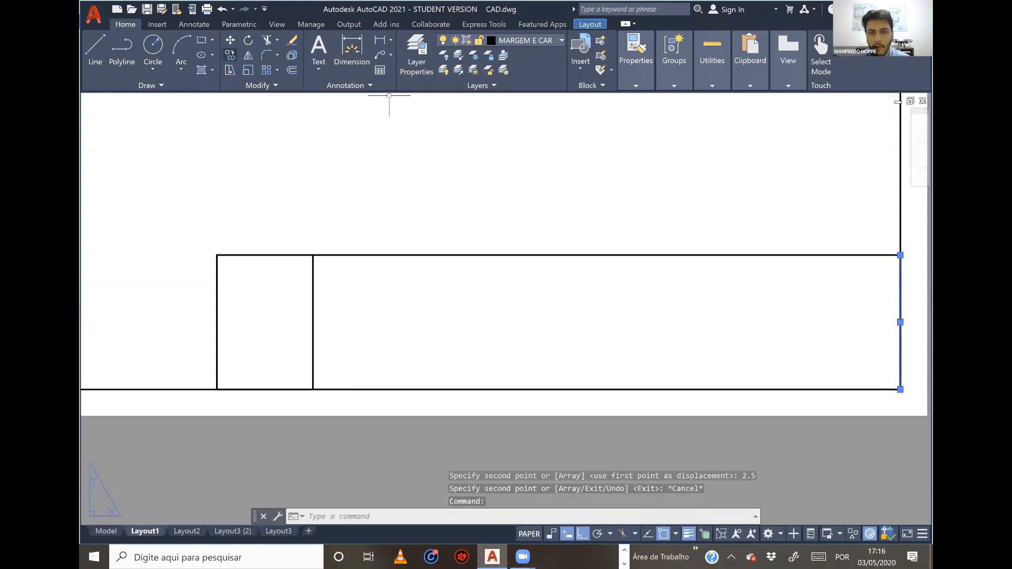
{"action": "left_click", "coordinate": [229, 55]}
{"action": "left_click", "coordinate": [900, 256]}
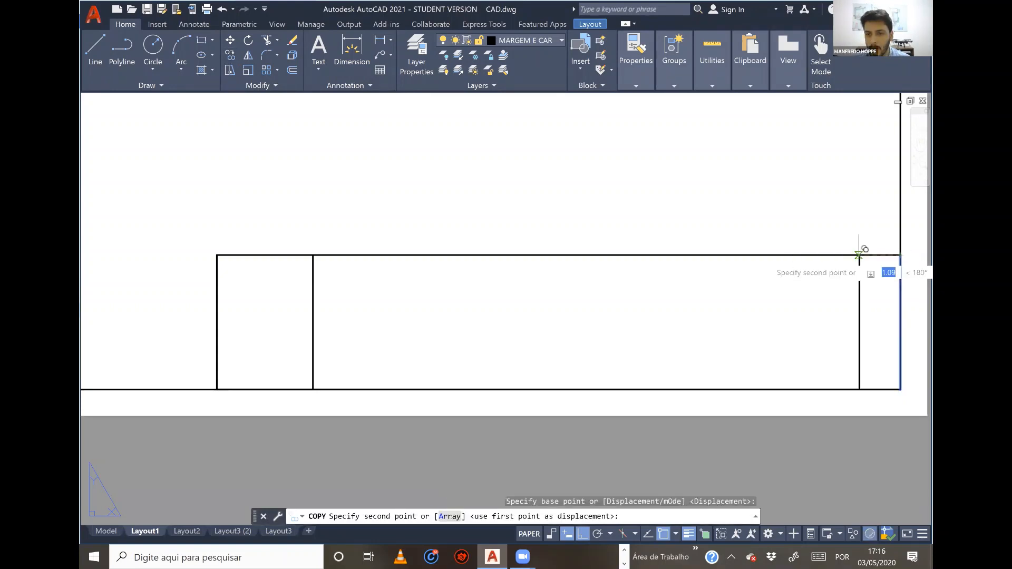
{"action": "type", "text": "2.5"}
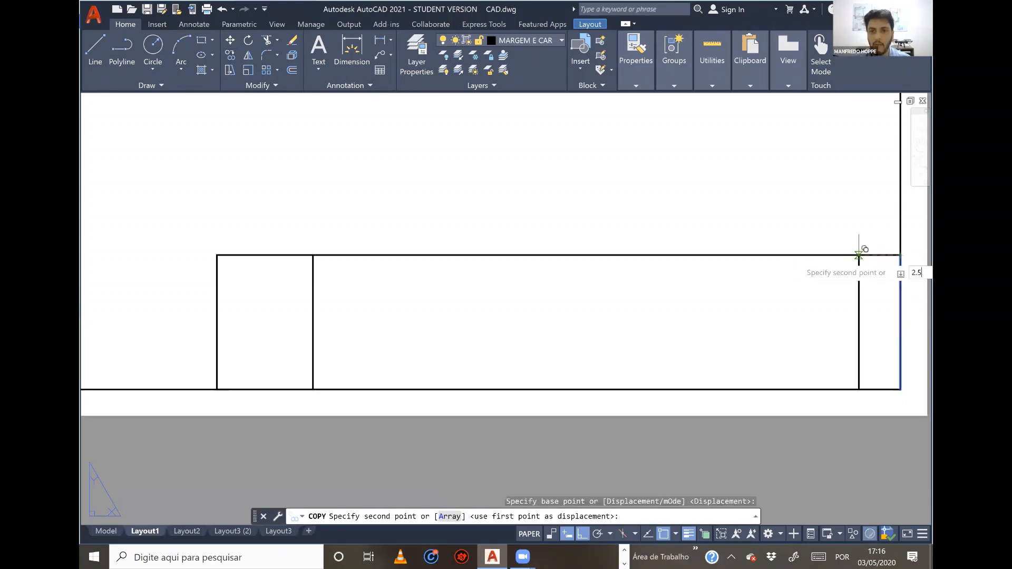
{"action": "key", "text": "Return"}
{"action": "key", "text": "Escape"}
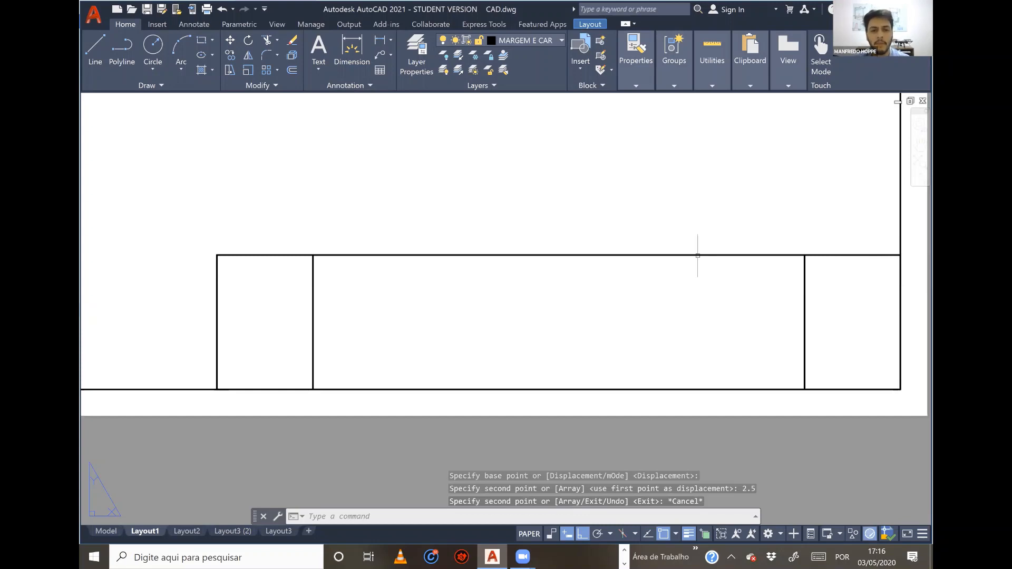
Step: Copy the title block's top edge downward twice, entering a distance of 0.7 for each copy
{"action": "middle_click_drag", "start_coordinate": [665, 254], "coordinate": [648, 253]}
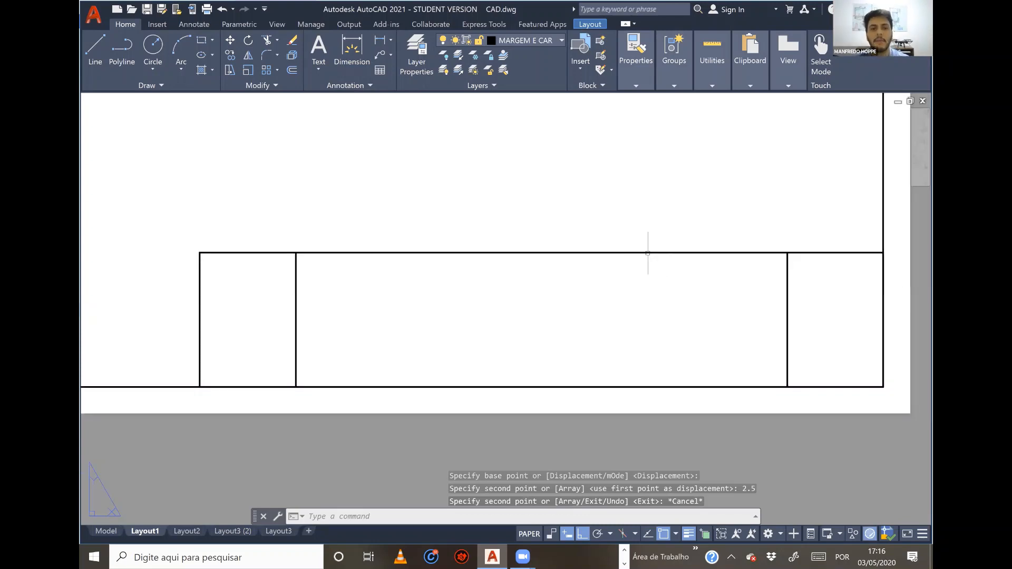
{"action": "left_click", "coordinate": [518, 280]}
{"action": "left_click", "coordinate": [463, 230]}
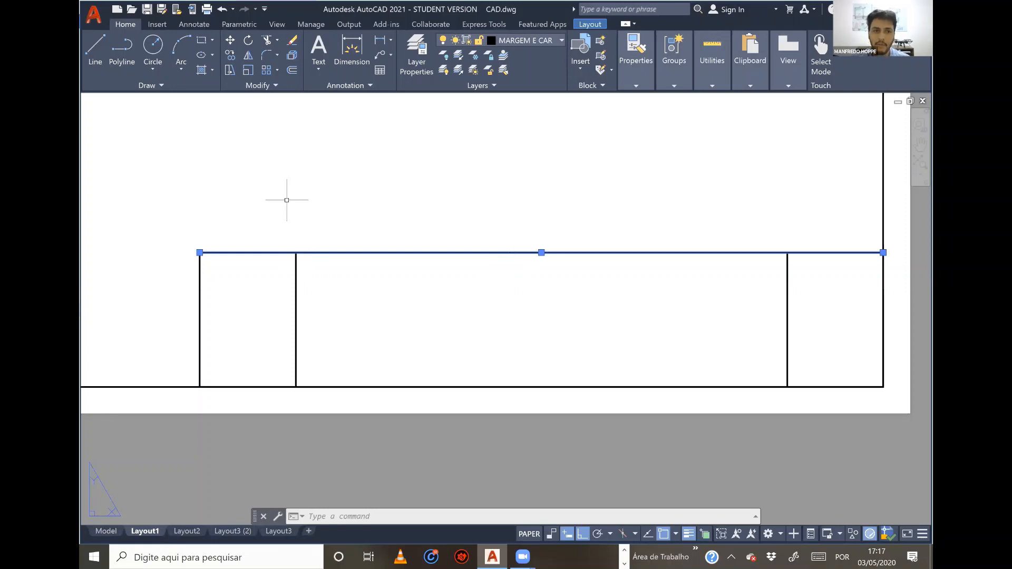
{"action": "left_click", "coordinate": [230, 55]}
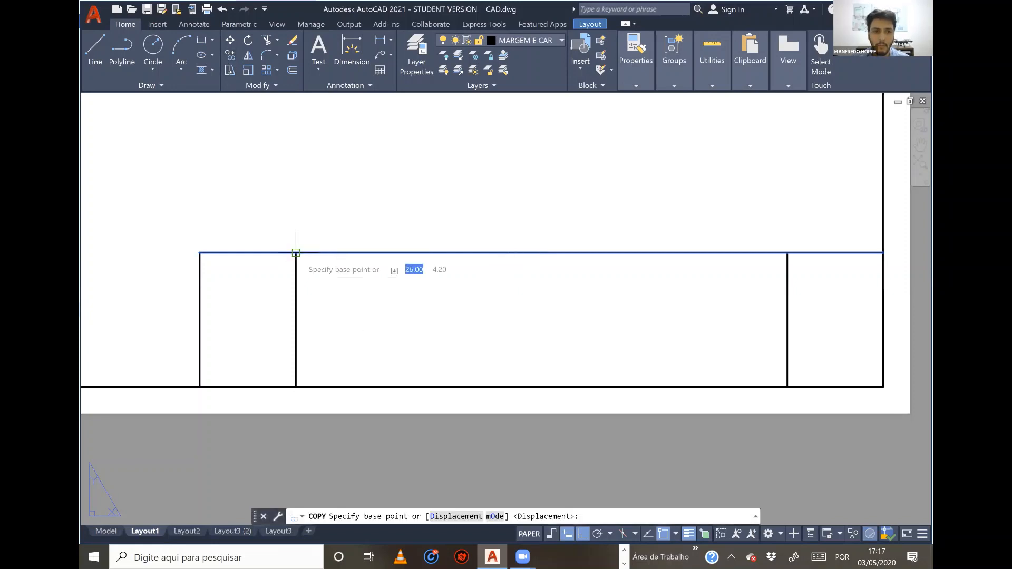
{"action": "left_click", "coordinate": [295, 254]}
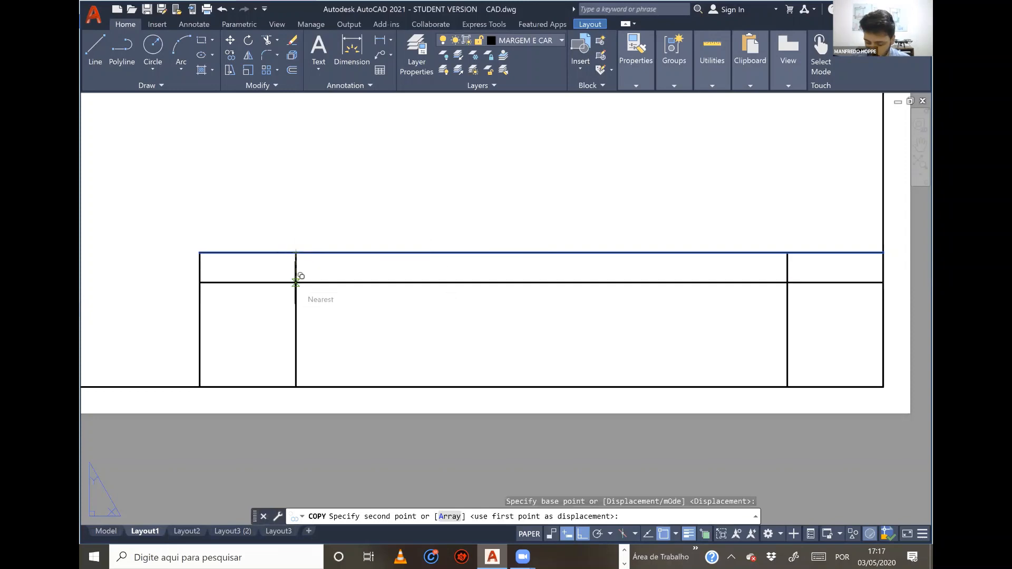
{"action": "type", "text": "0.7"}
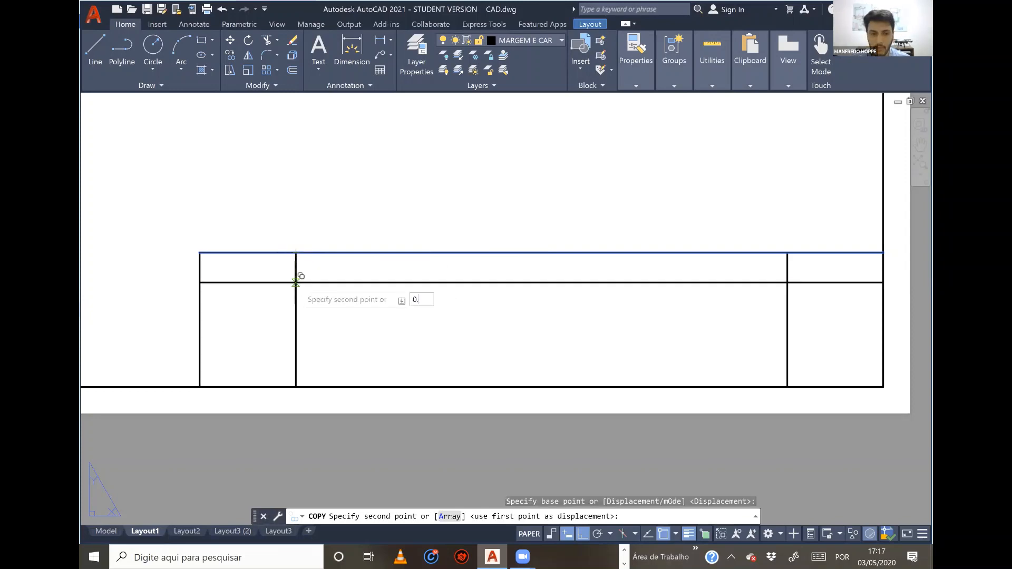
{"action": "key", "text": "Return"}
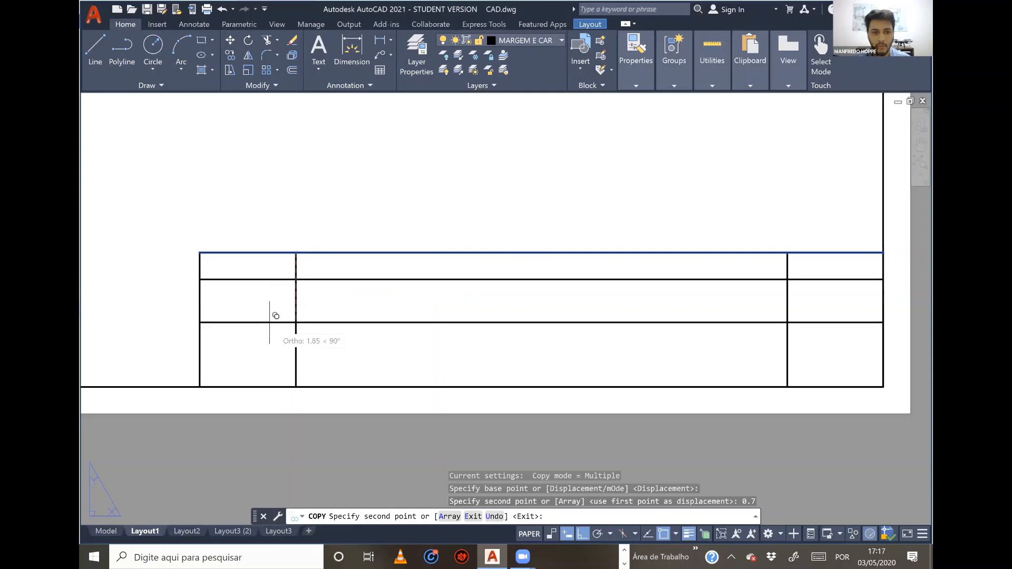
{"action": "type", "text": "0.7"}
{"action": "key", "text": "Return"}
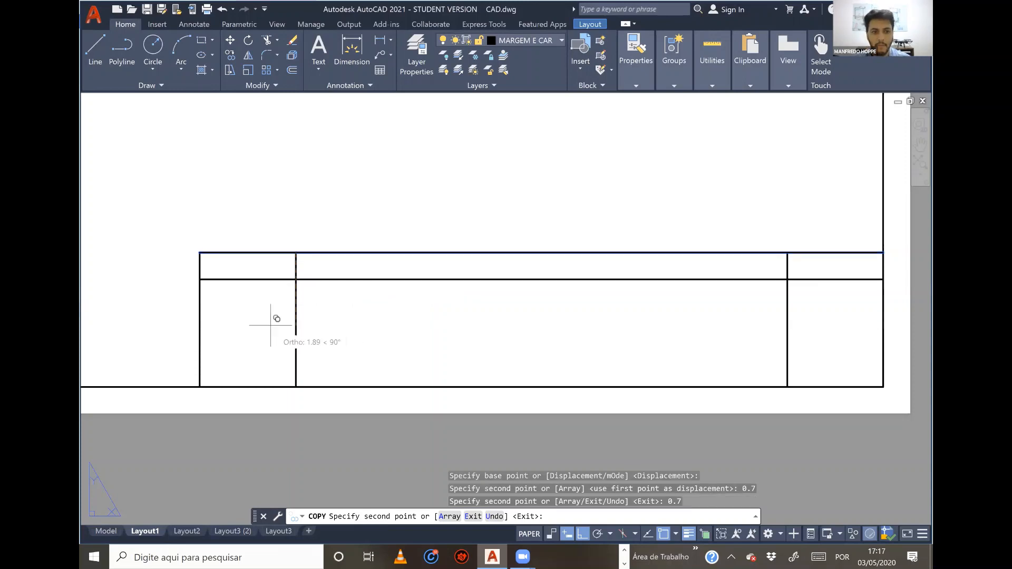
{"action": "key", "text": "Escape"}
{"action": "left_click", "coordinate": [366, 281]}
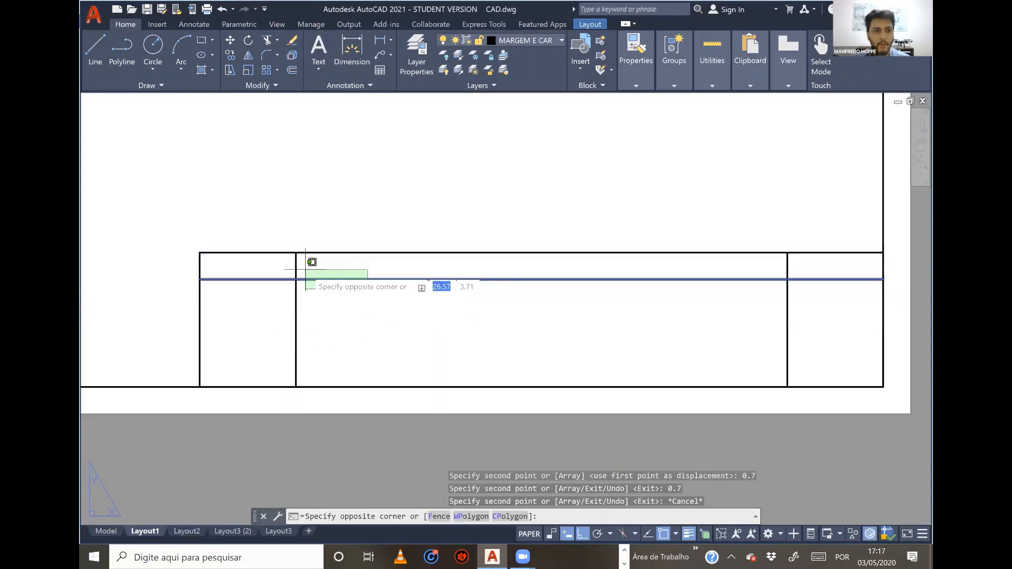
{"action": "left_click", "coordinate": [312, 262]}
{"action": "left_click", "coordinate": [232, 55]}
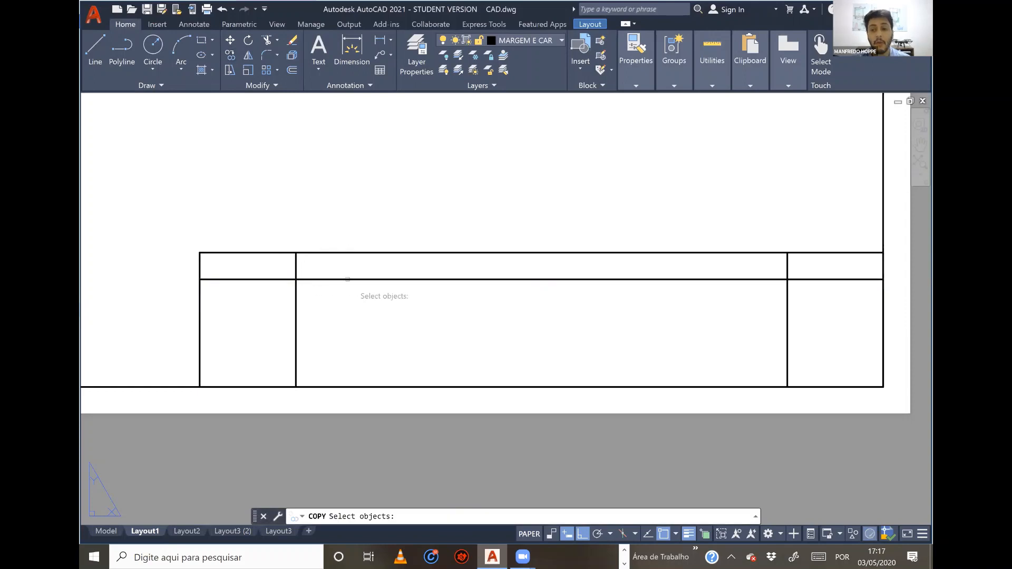
{"action": "key", "text": "Escape"}
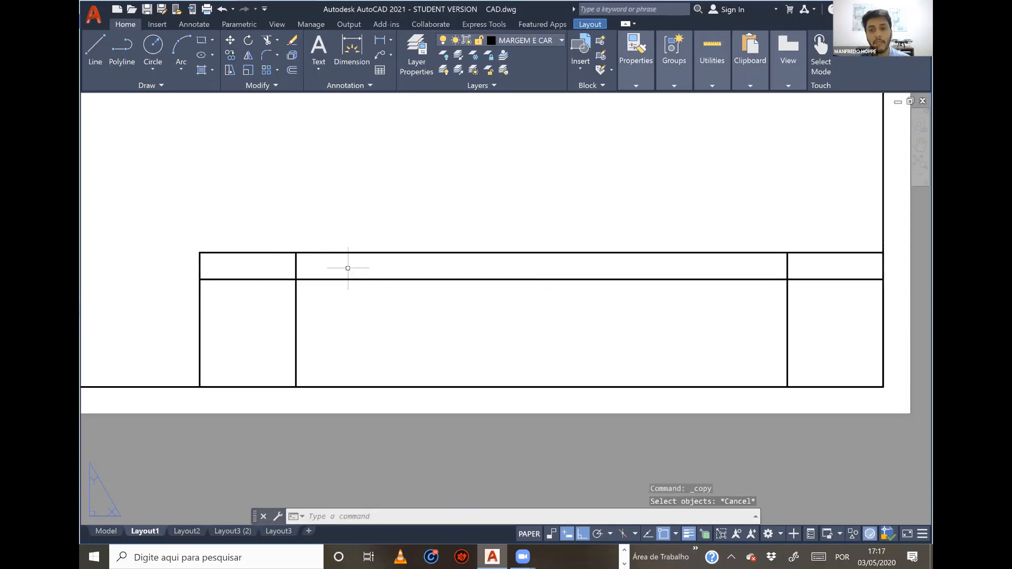
Step: Delete the two overlapping copied lines just below the title block's top edge
{"action": "left_click", "coordinate": [349, 281]}
{"action": "left_click", "coordinate": [340, 268]}
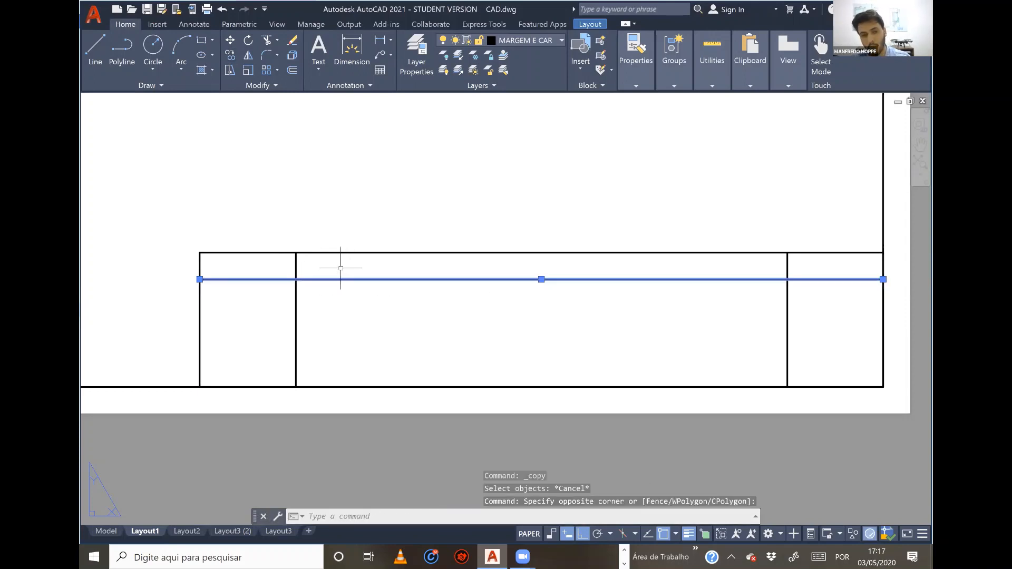
{"action": "key", "text": "Delete"}
Step: Offset the title block's top edge downward by 0.7 to create the first row divider
{"action": "left_click", "coordinate": [337, 262]}
{"action": "left_click", "coordinate": [330, 225]}
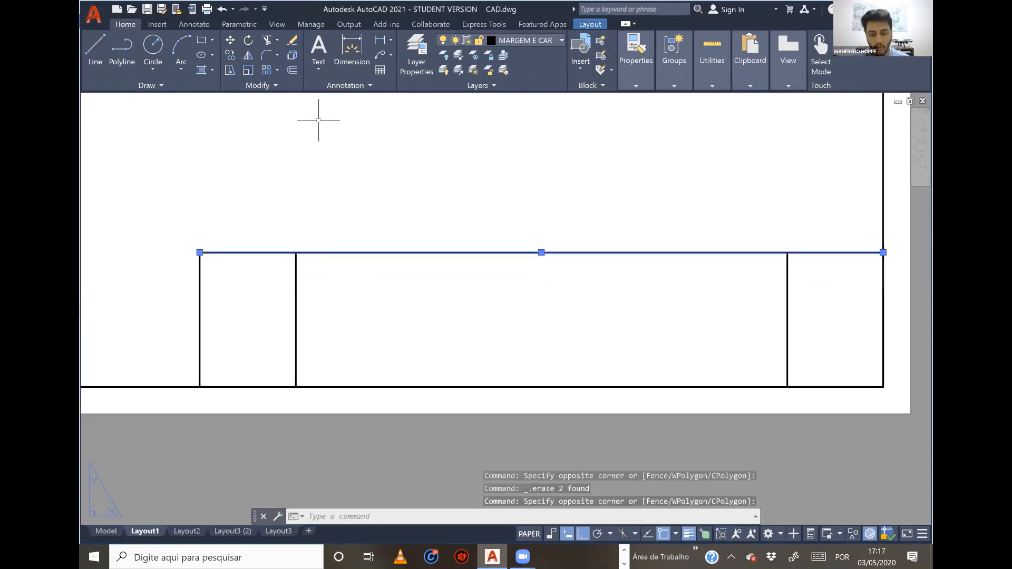
{"action": "type", "text": "O"}
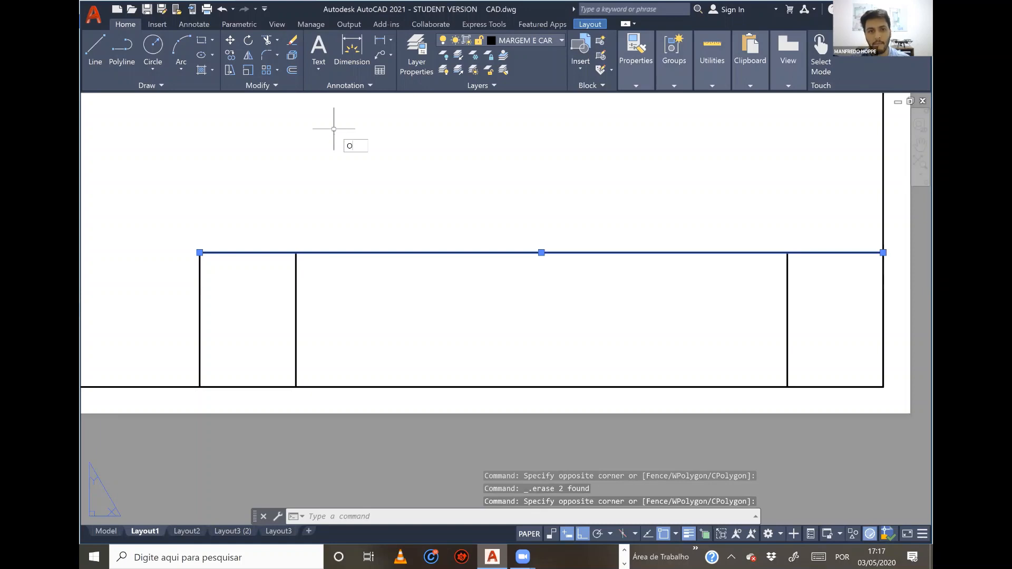
{"action": "key", "text": "Return"}
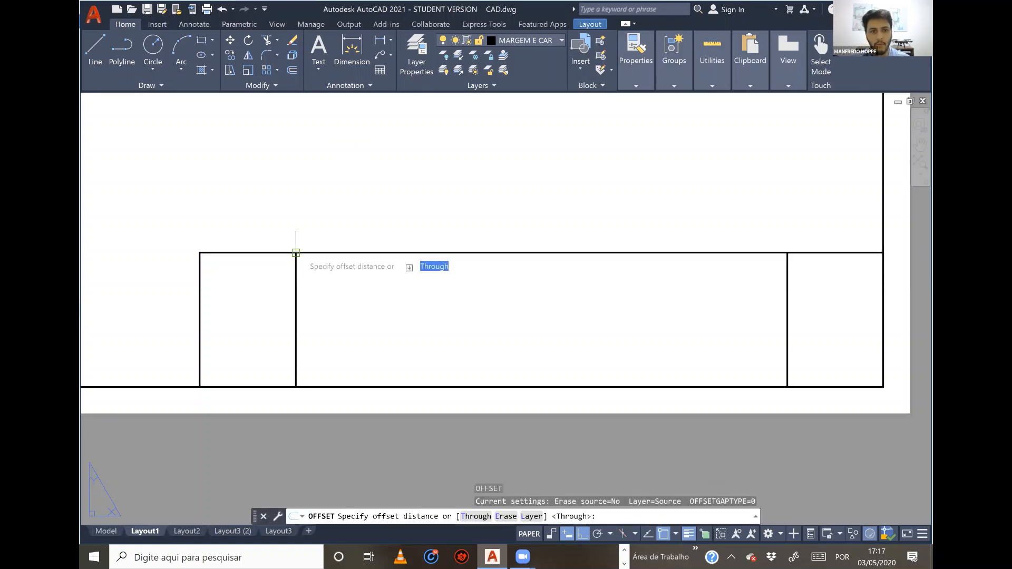
{"action": "left_click", "coordinate": [295, 253]}
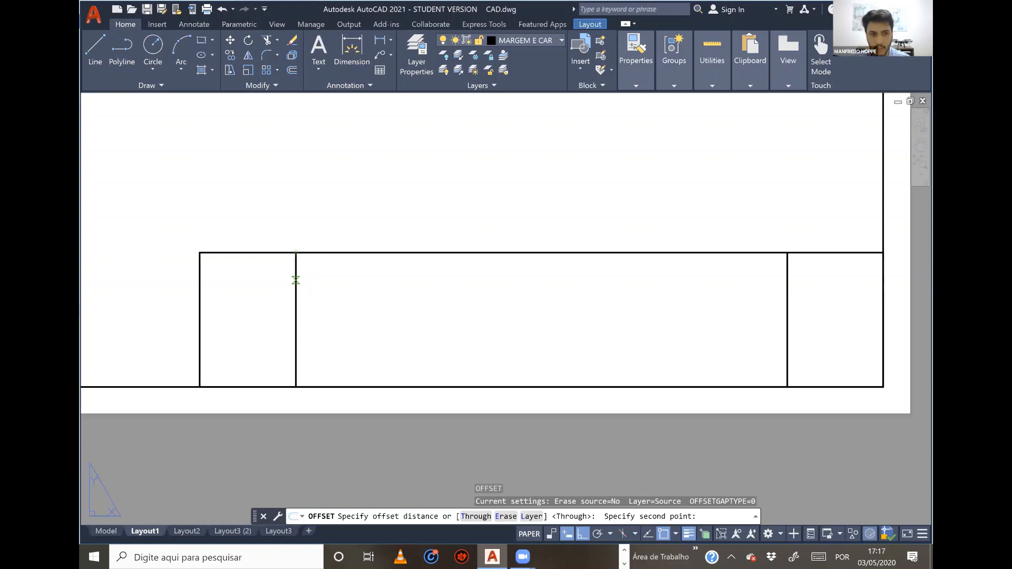
{"action": "left_click", "coordinate": [296, 279]}
{"action": "left_click", "coordinate": [290, 254]}
{"action": "left_click", "coordinate": [323, 295]}
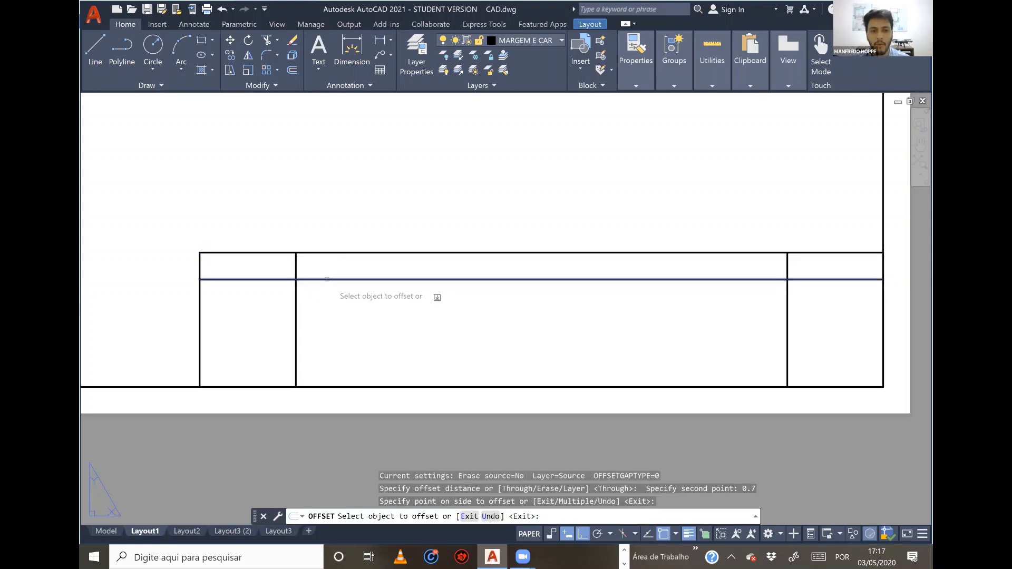
Step: Offset each newest row divider downward by 0.7 three more times to divide the title block into five equal rows
{"action": "left_click", "coordinate": [327, 280]}
{"action": "left_click", "coordinate": [326, 328]}
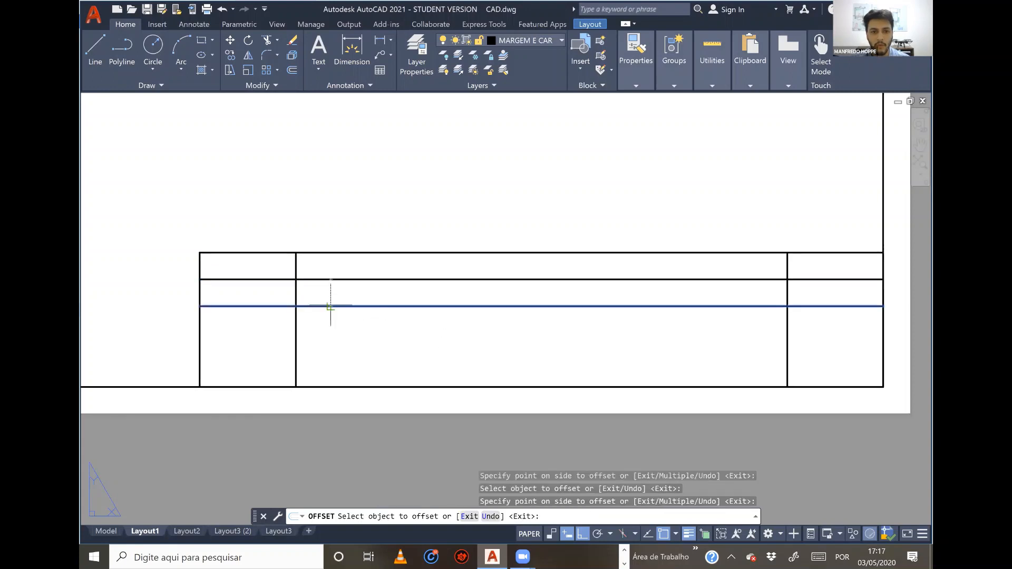
{"action": "left_click", "coordinate": [330, 307]}
{"action": "left_click", "coordinate": [330, 331]}
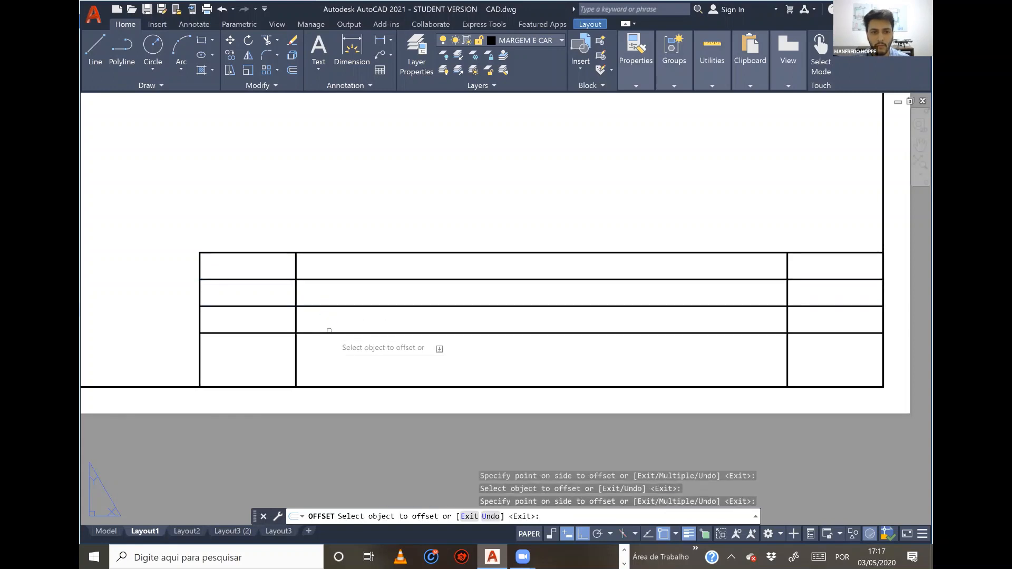
{"action": "left_click", "coordinate": [329, 333]}
{"action": "left_click", "coordinate": [345, 340]}
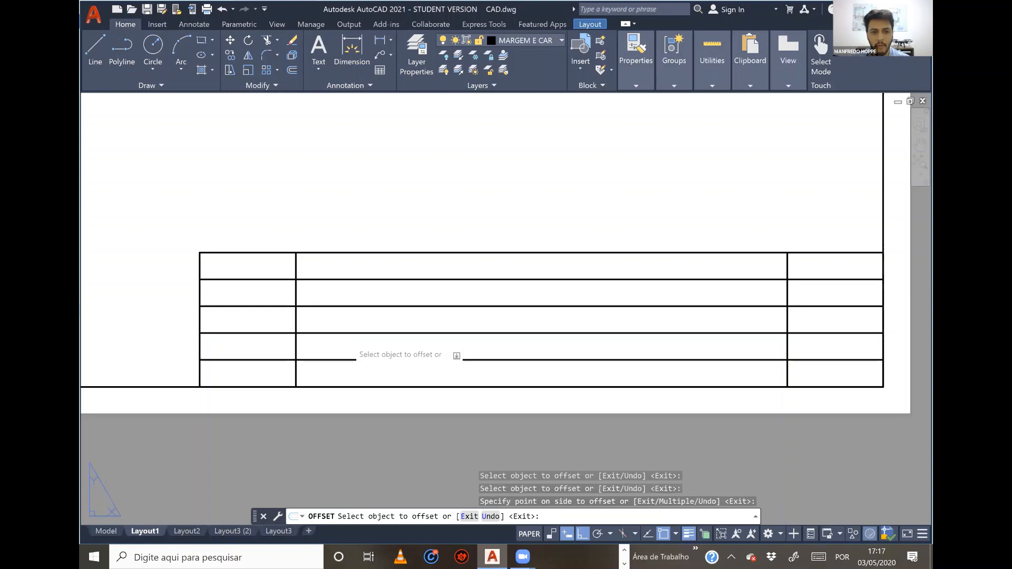
{"action": "key", "text": "Escape"}
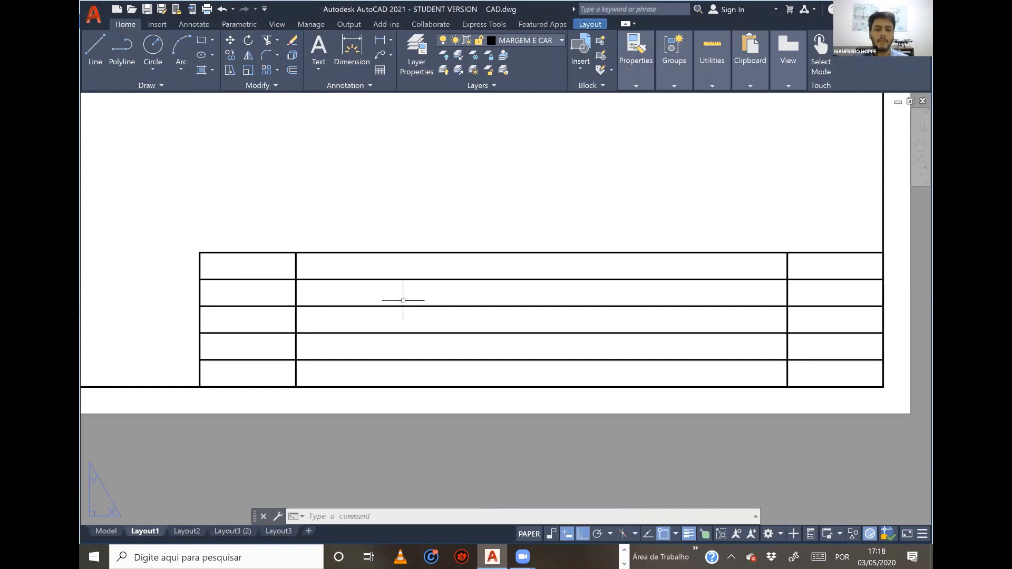
{"action": "left_click", "coordinate": [297, 289]}
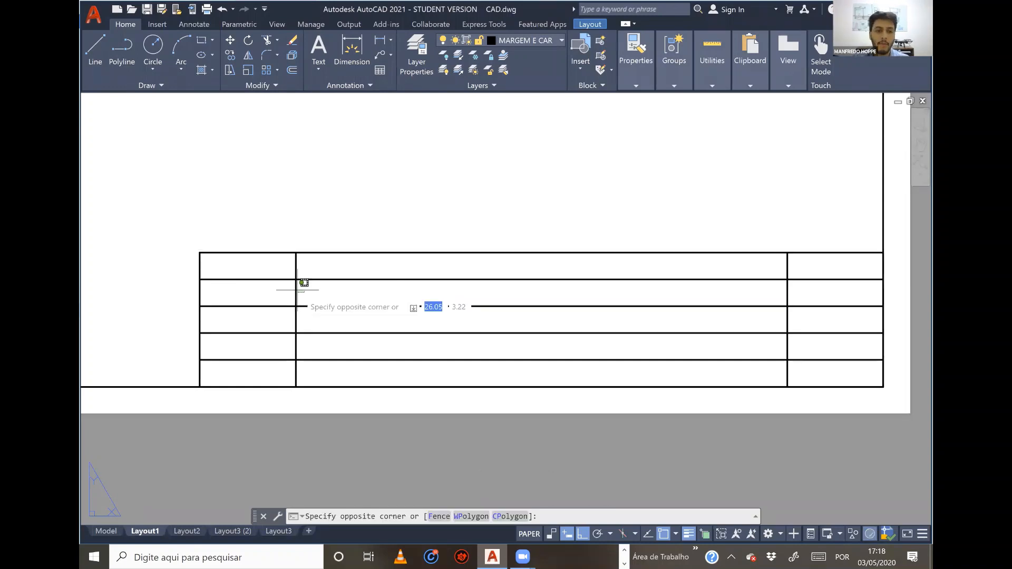
{"action": "key", "text": "Escape"}
{"action": "mouse_move", "coordinate": [214, 267]}
{"action": "left_mouse_down"}
{"action": "mouse_move", "coordinate": [252, 264]}
{"action": "mouse_move", "coordinate": [304, 296]}
{"action": "mouse_move", "coordinate": [252, 381]}
{"action": "mouse_move", "coordinate": [232, 284]}
{"action": "left_mouse_up"}
{"action": "key", "text": "Escape"}
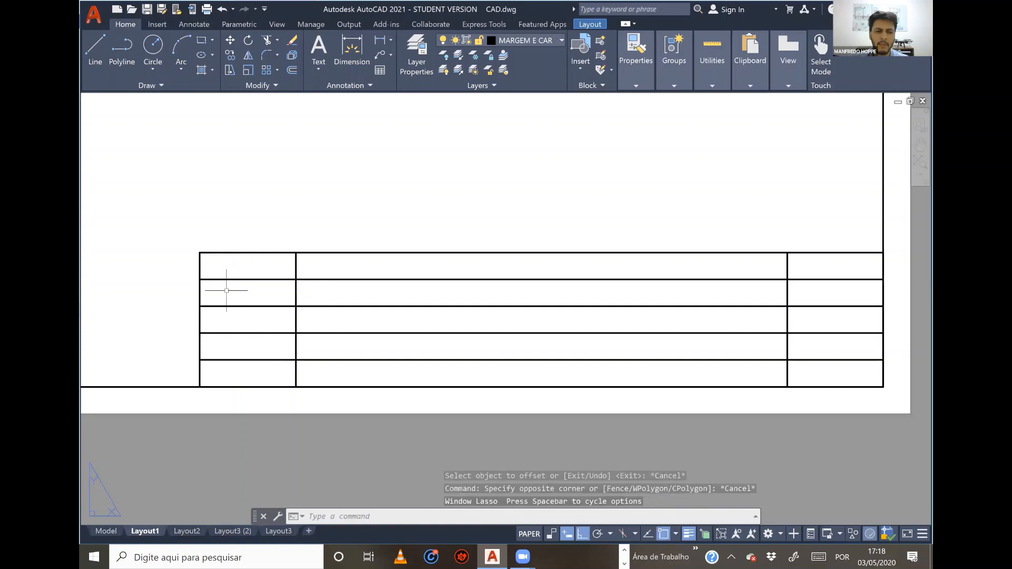
Step: Trim the four row dividers out of the title block's first column, using the first column divider as the boundary
{"action": "left_click", "coordinate": [303, 266]}
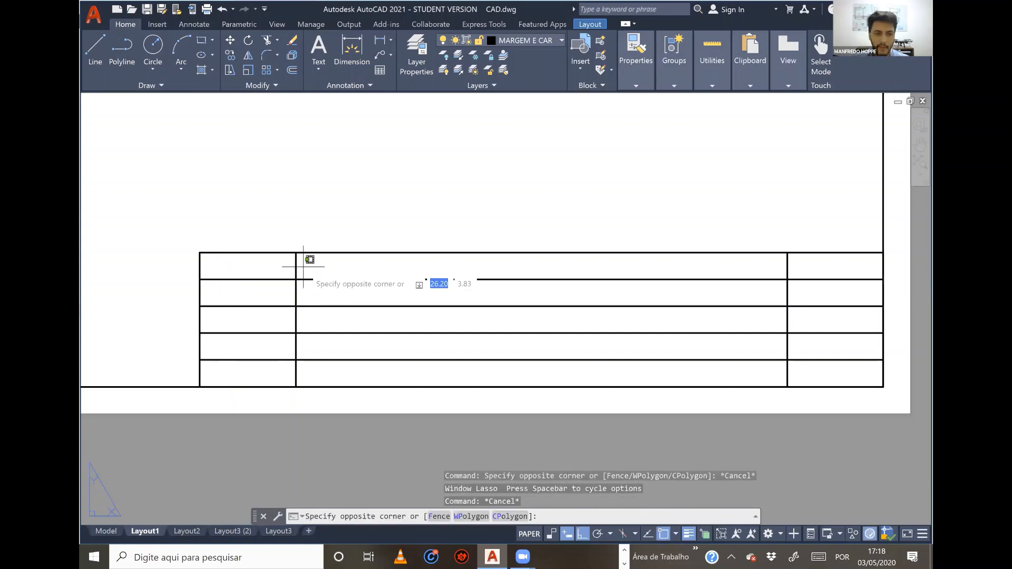
{"action": "left_click", "coordinate": [290, 255]}
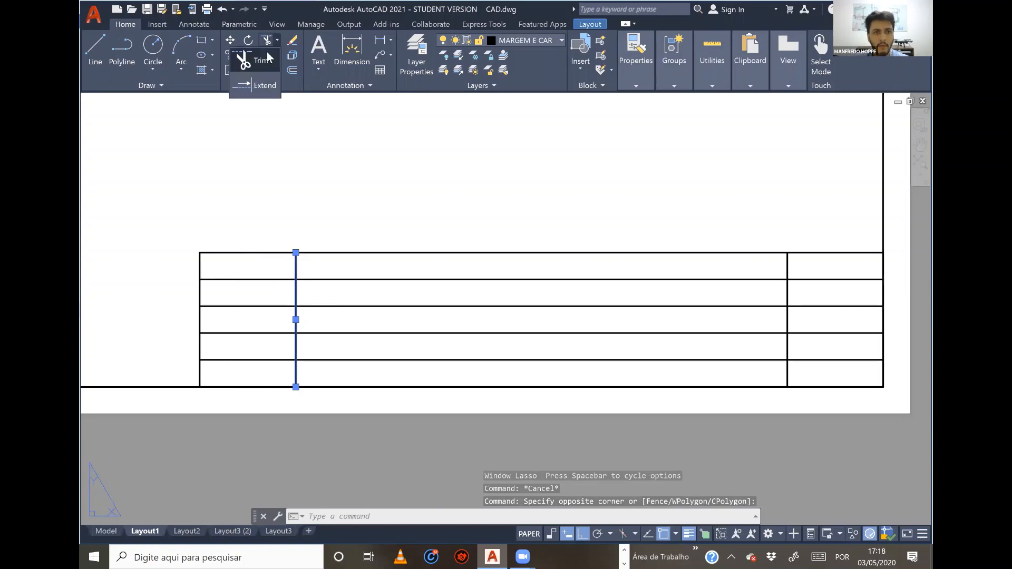
{"action": "left_click", "coordinate": [266, 40]}
{"action": "left_click", "coordinate": [248, 359]}
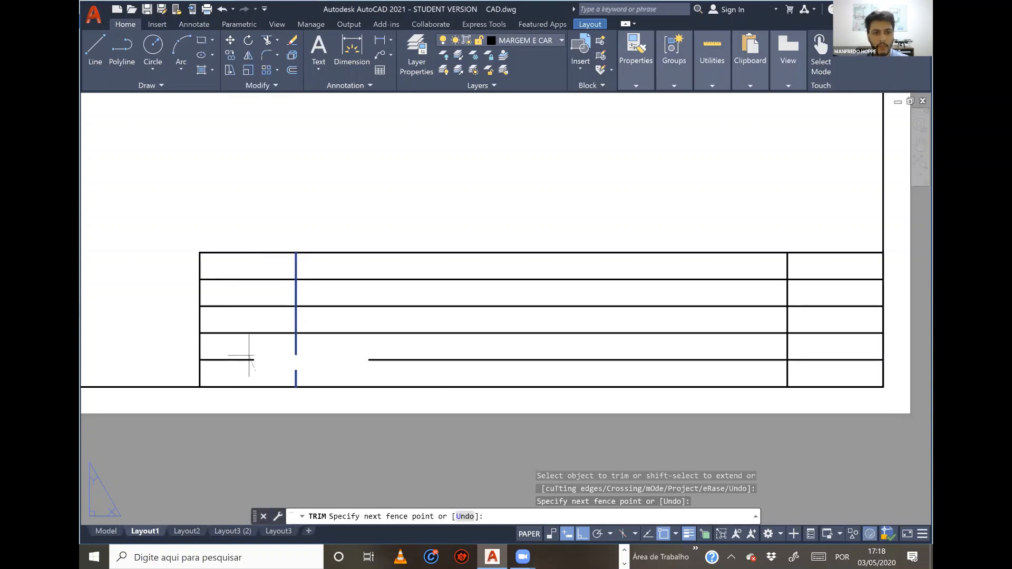
{"action": "left_click", "coordinate": [232, 269]}
{"action": "key", "text": "Return"}
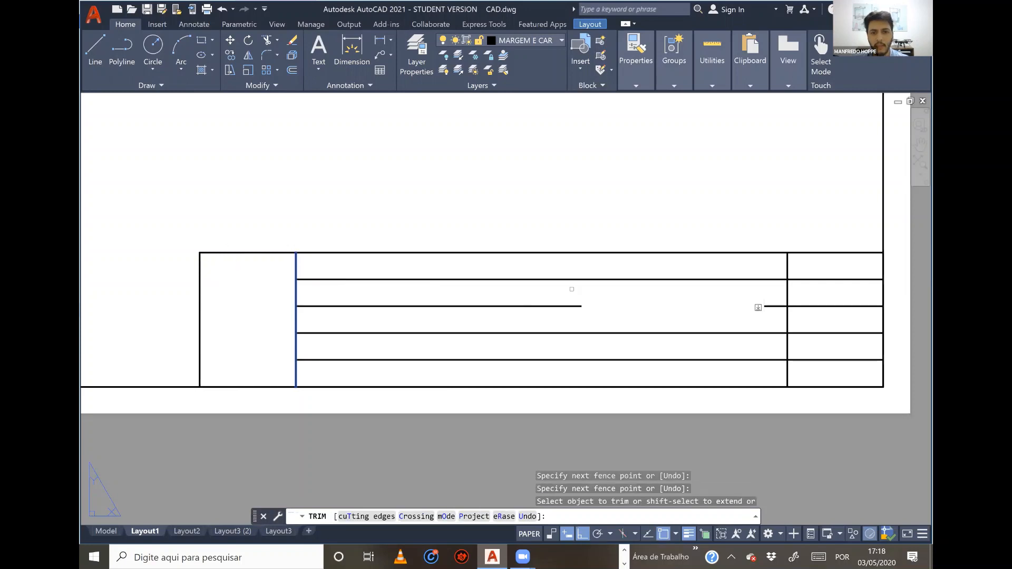
{"action": "key", "text": "Escape"}
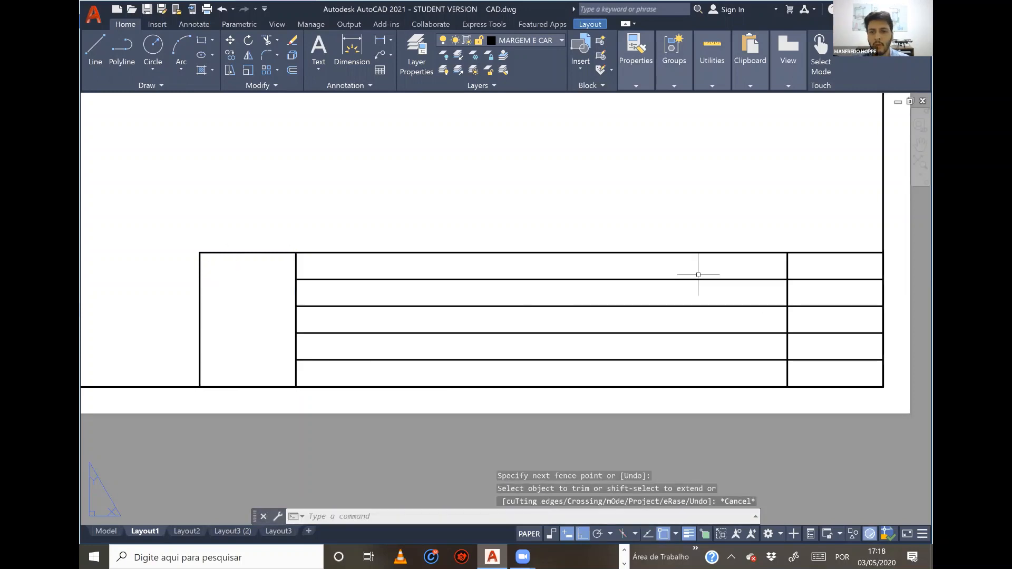
Step: Trim the last column's vertical divider out of the title block's top row
{"action": "left_click", "coordinate": [818, 278]}
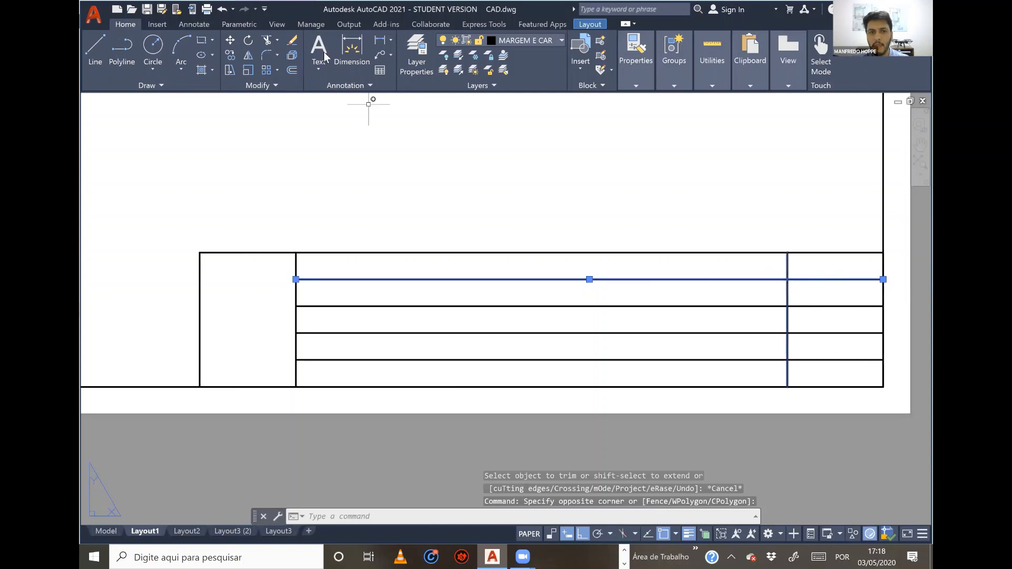
{"action": "left_click", "coordinate": [268, 41]}
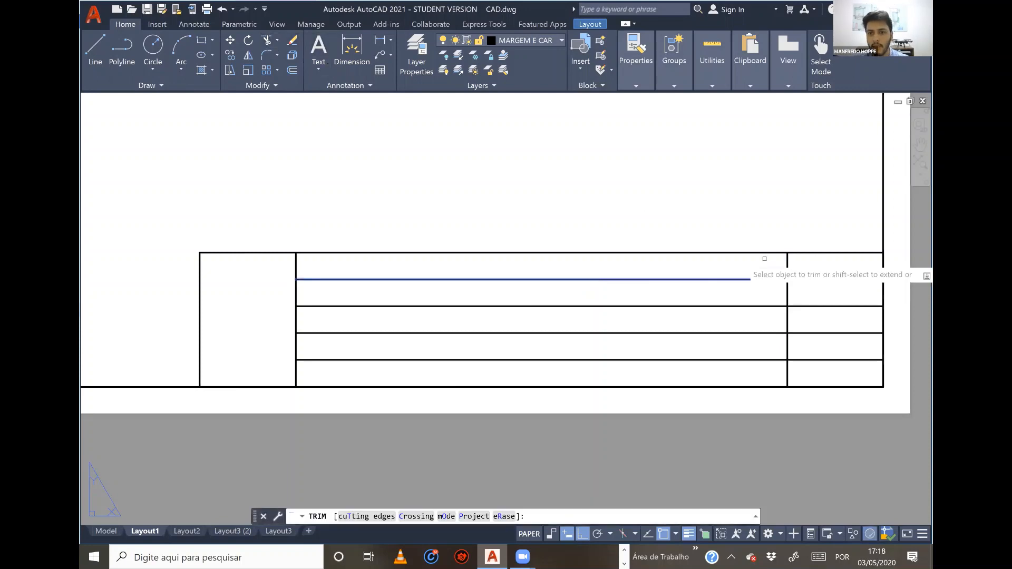
{"action": "left_click", "coordinate": [787, 262]}
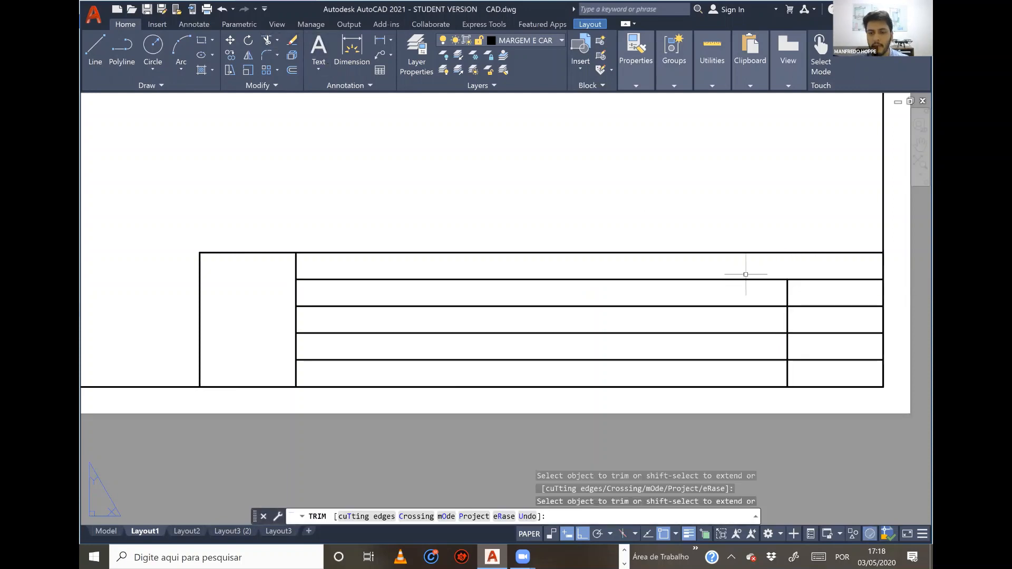
Step: Trim the lowest row divider out of the wide middle column, merging its two bottom cells
{"action": "left_click", "coordinate": [790, 349]}
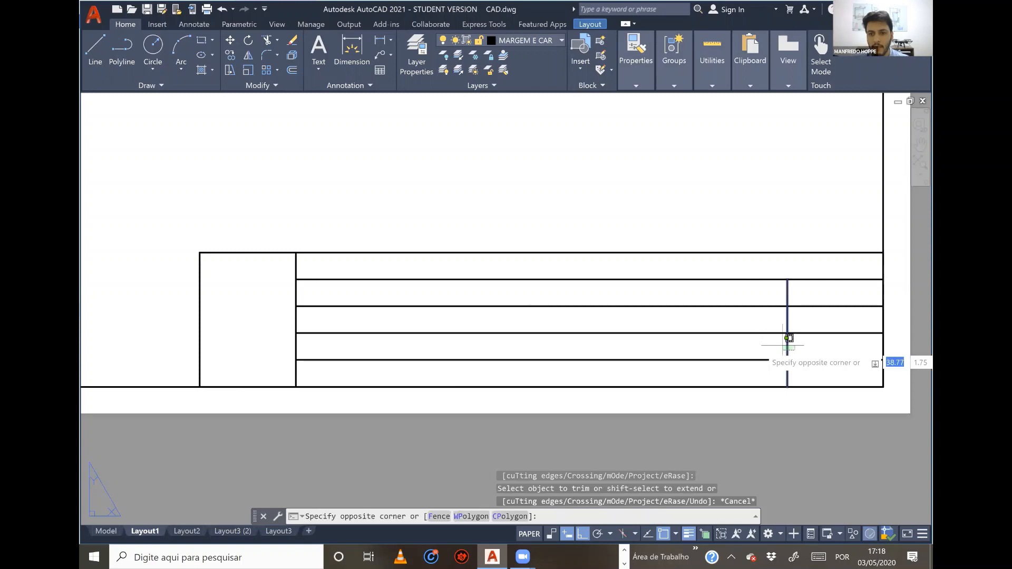
{"action": "left_click", "coordinate": [789, 338]}
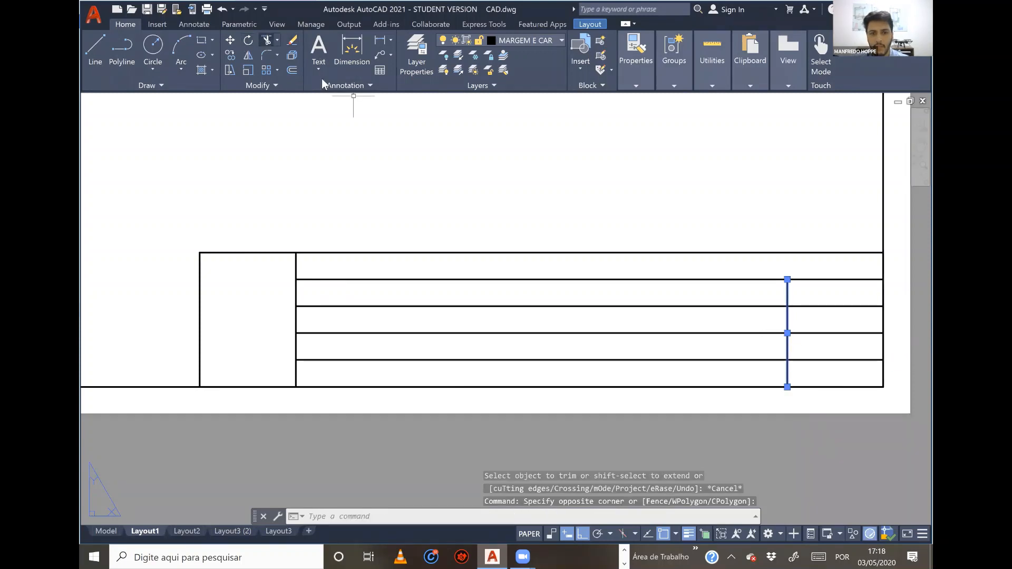
{"action": "key", "text": "space"}
{"action": "left_click", "coordinate": [695, 356]}
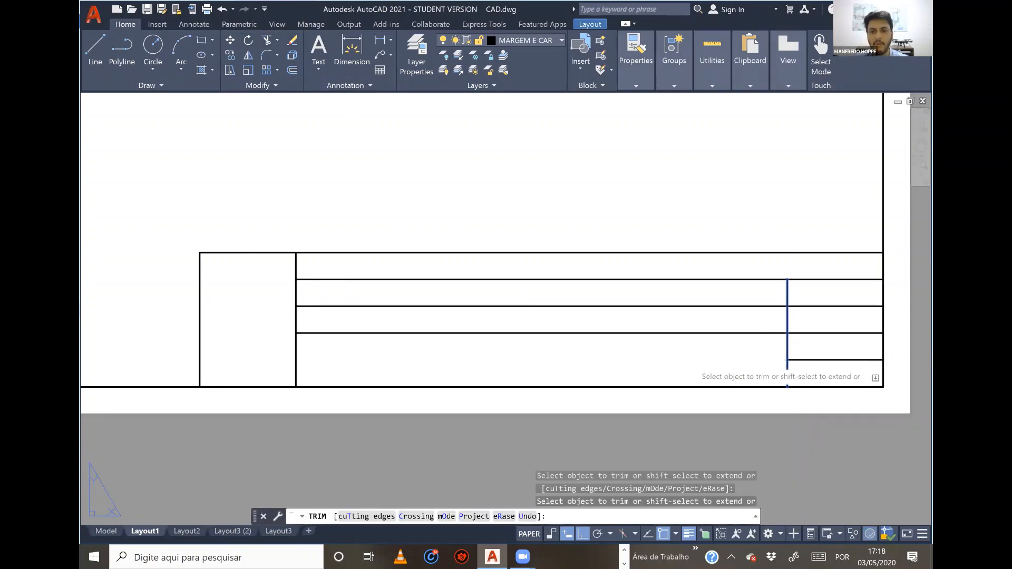
{"action": "key", "text": "Escape"}
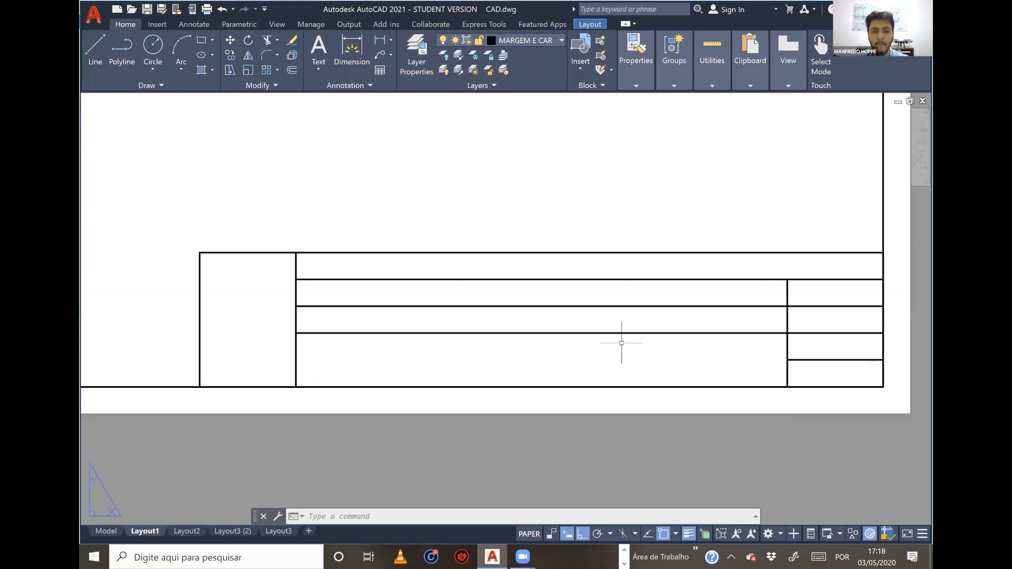
{"action": "middle_click_drag", "start_coordinate": [607, 339], "coordinate": [599, 335]}
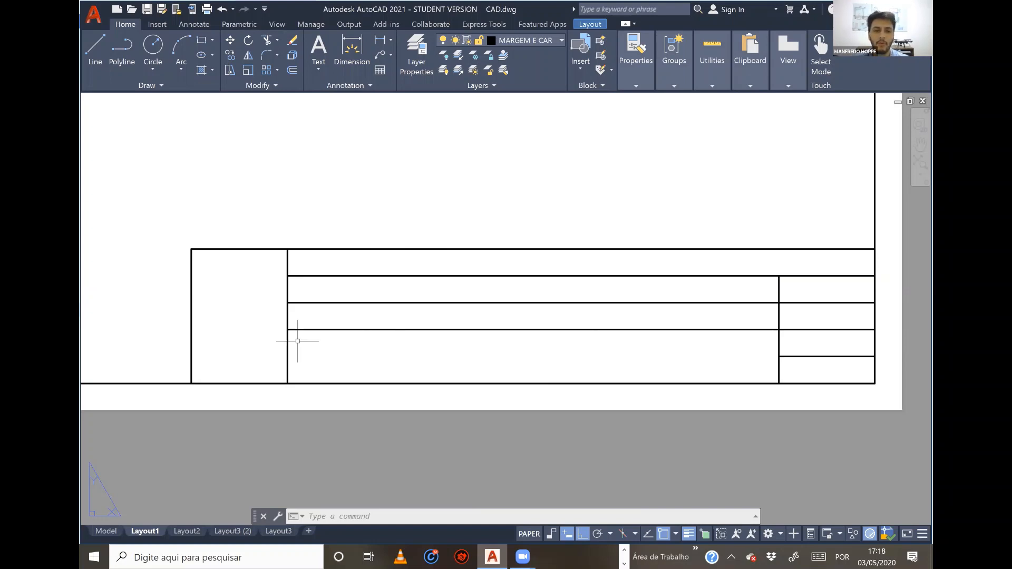
{"action": "middle_click_drag", "start_coordinate": [316, 330], "coordinate": [332, 330]}
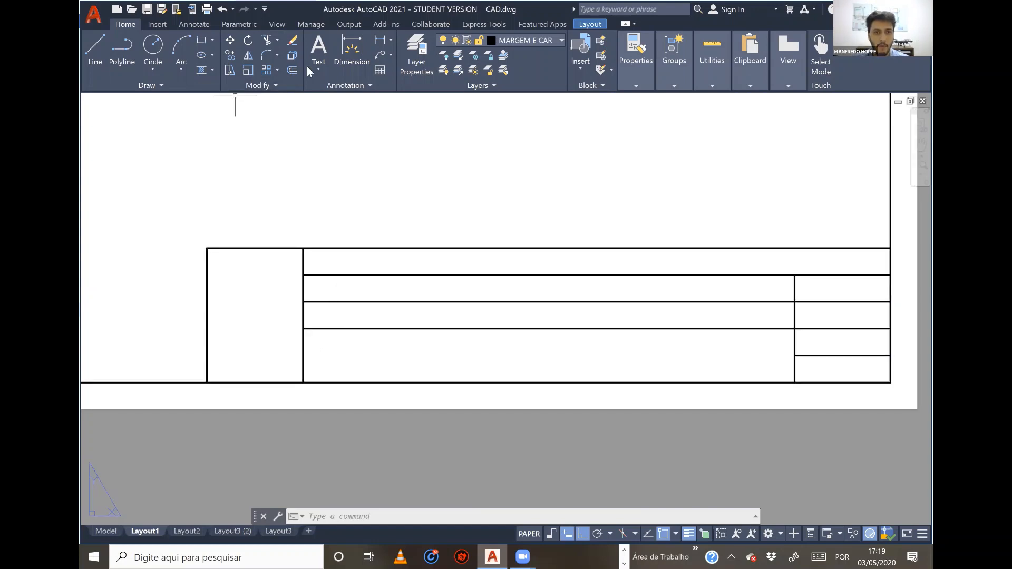
{"action": "left_click", "coordinate": [312, 257]}
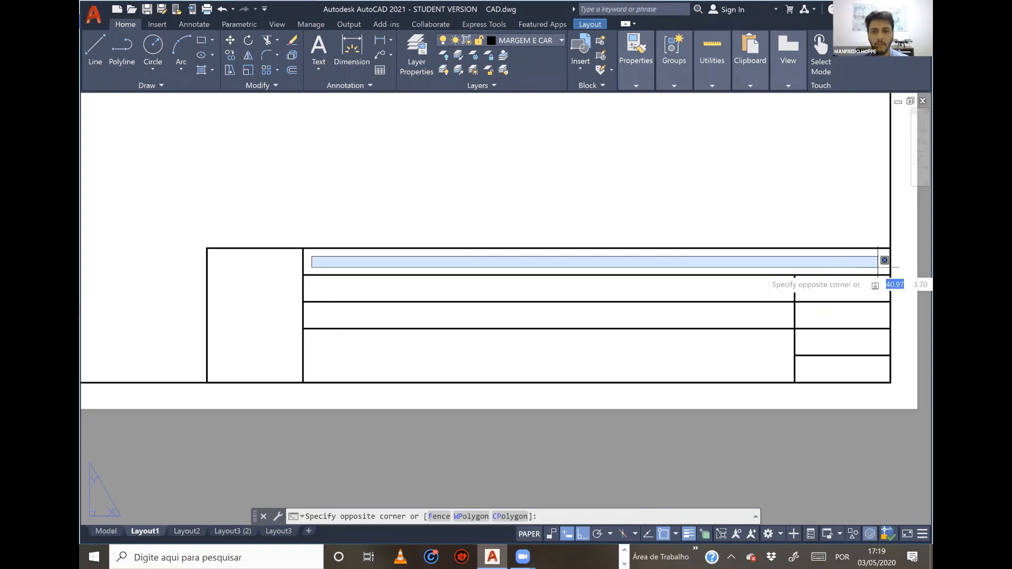
{"action": "key", "text": "Escape"}
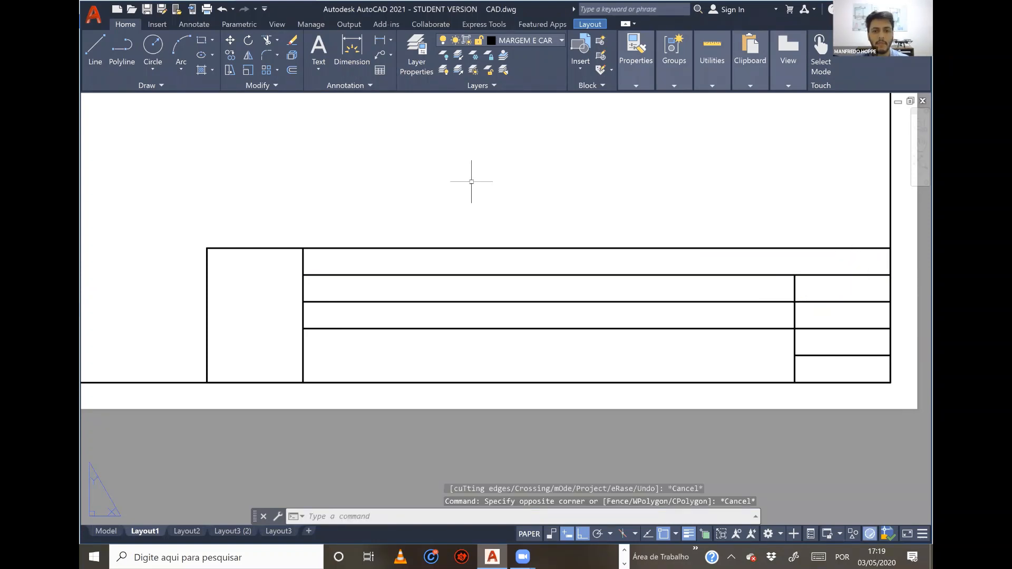
{"action": "middle_click_drag", "start_coordinate": [471, 181], "coordinate": [452, 181]}
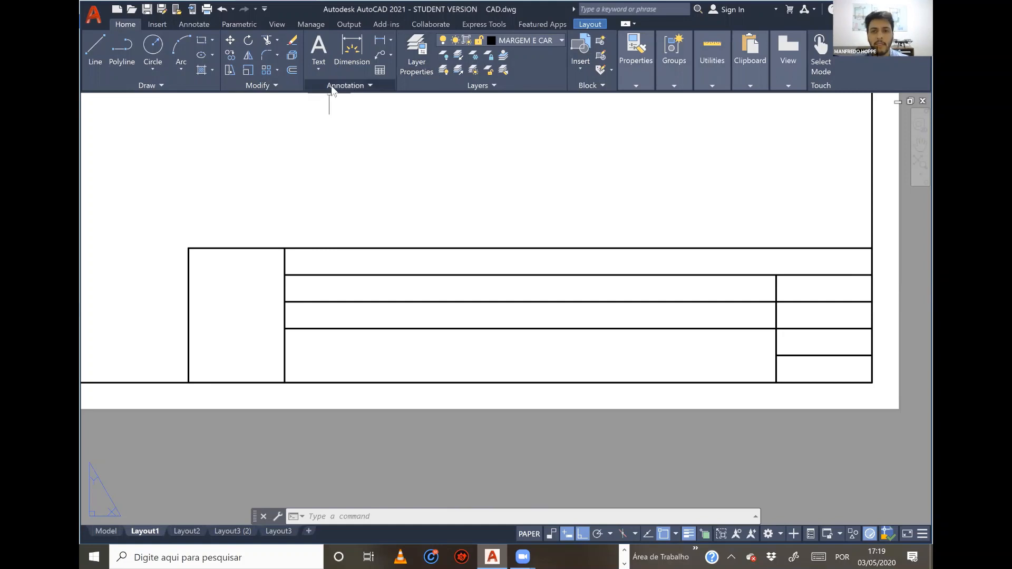
Step: Add multiline text reading INSTITUIÇÃO in a text box spanning the title block's wide top-row cell
{"action": "left_click", "coordinate": [323, 49]}
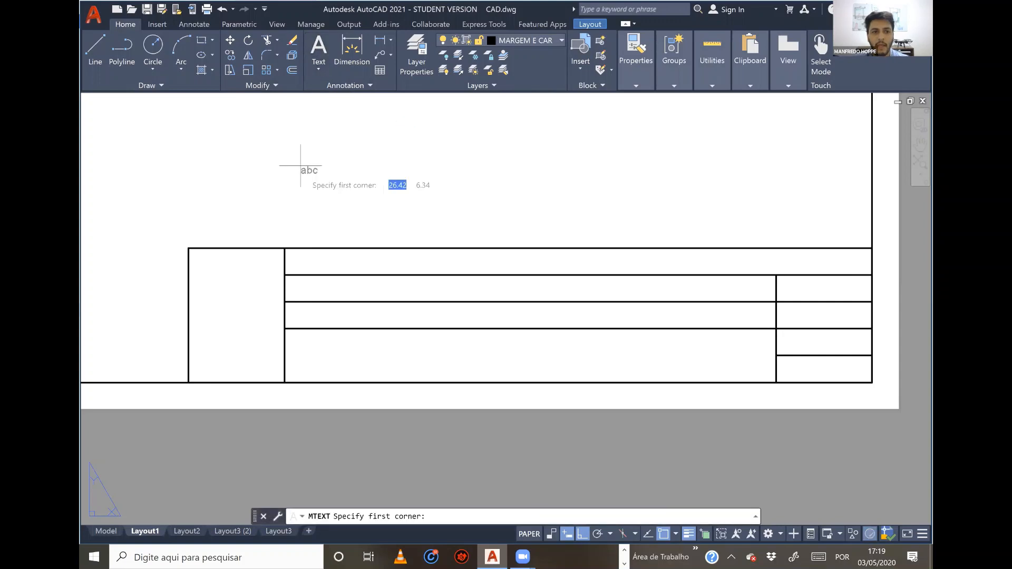
{"action": "left_click", "coordinate": [285, 248]}
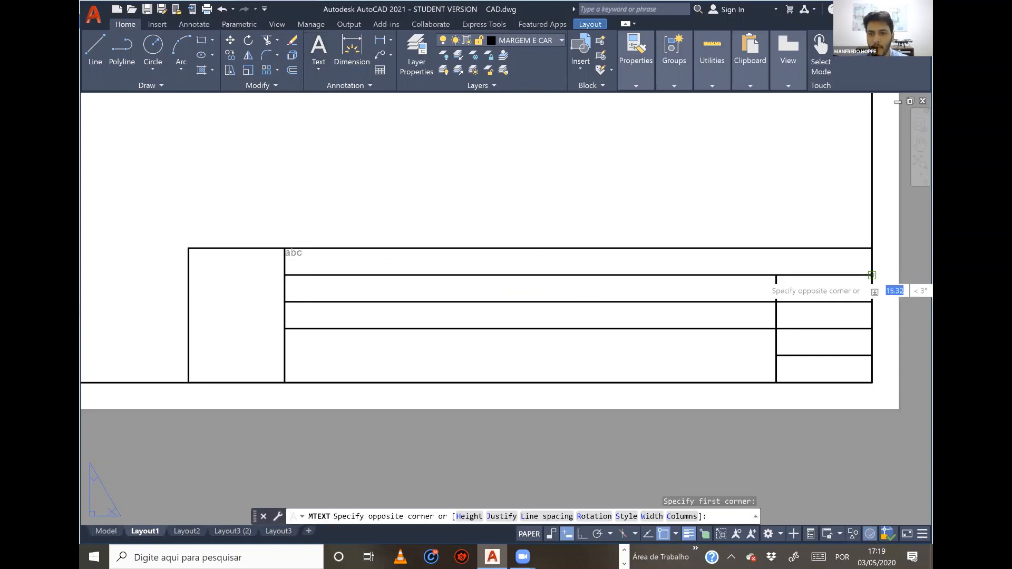
{"action": "left_click", "coordinate": [872, 275]}
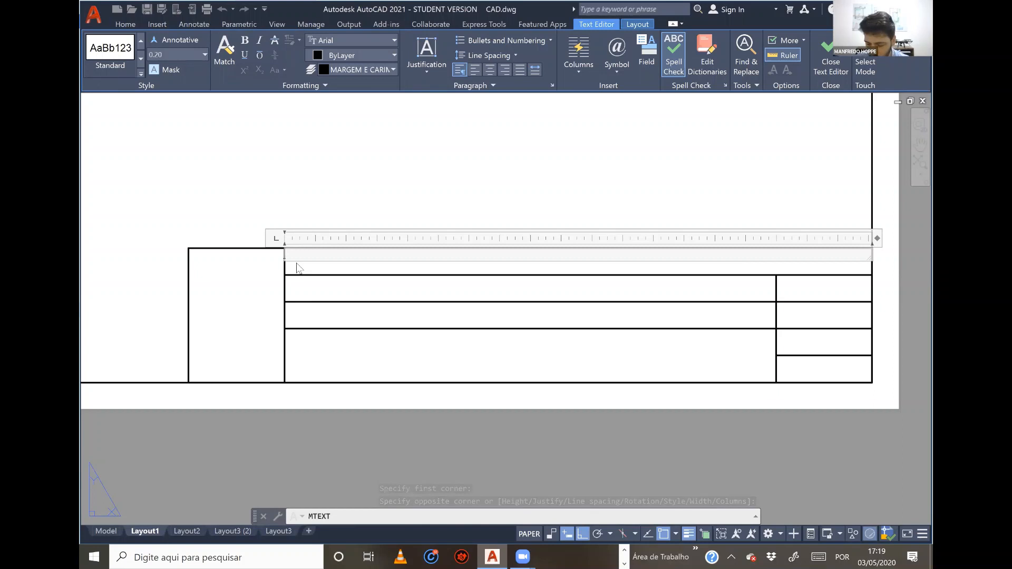
{"action": "type", "text": "INSTITU"}
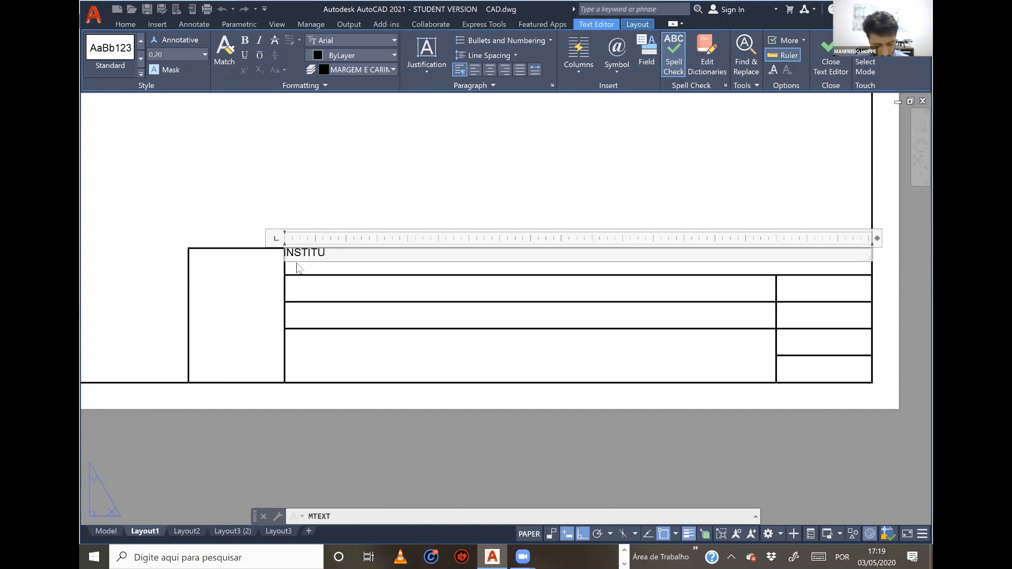
{"action": "type", "text": "IÇÃO"}
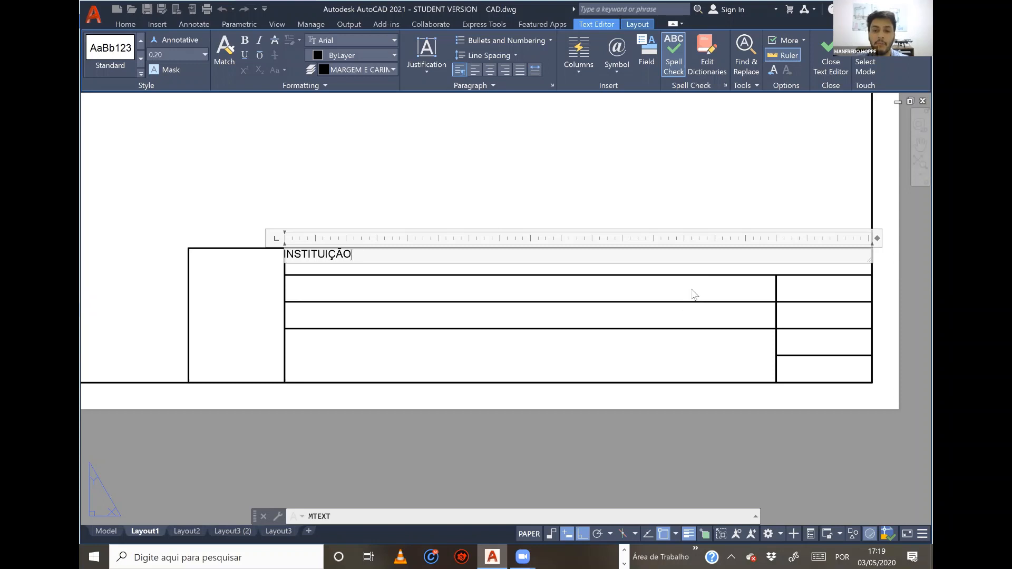
Step: Set the height of the letters NSTITUIÇÃO to 0.40 and finish editing the text
{"action": "left_click_drag", "start_coordinate": [351, 254], "coordinate": [286, 251]}
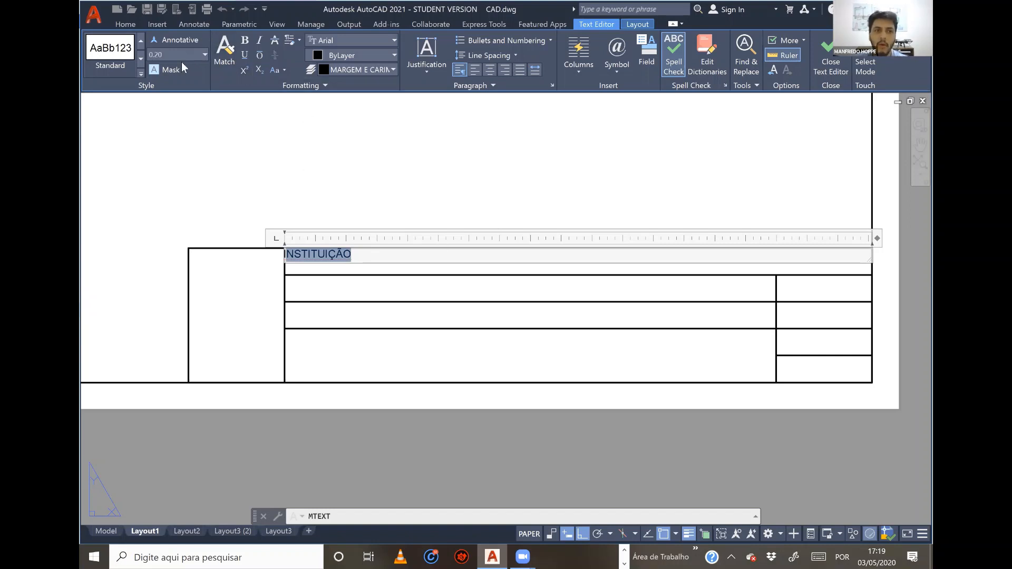
{"action": "left_click", "coordinate": [238, 48]}
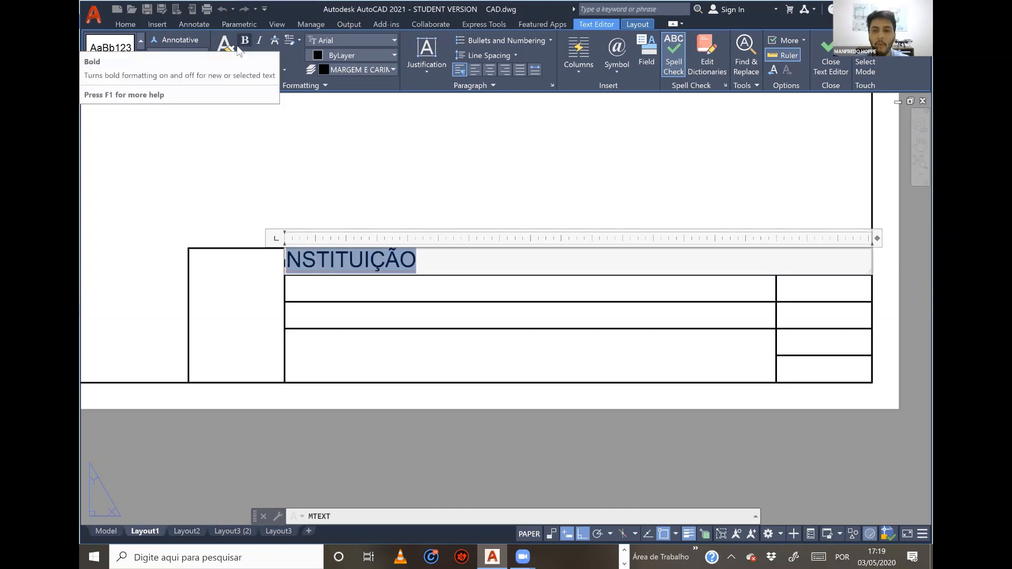
{"action": "left_click", "coordinate": [287, 124]}
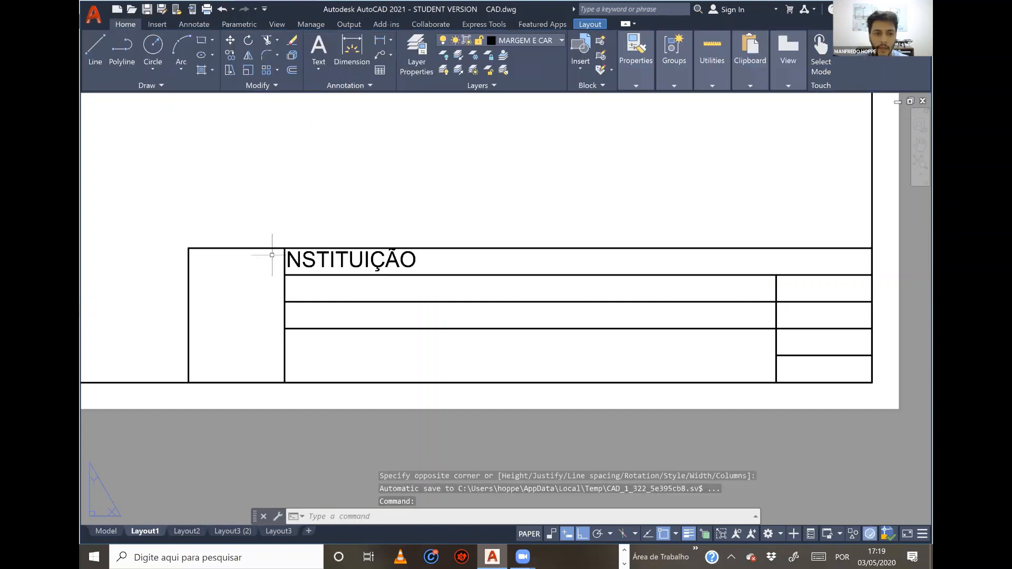
Step: Try to move the INSTITUIÇÃO text slightly down and to the left in the top row, and undo the move
{"action": "left_click", "coordinate": [332, 261]}
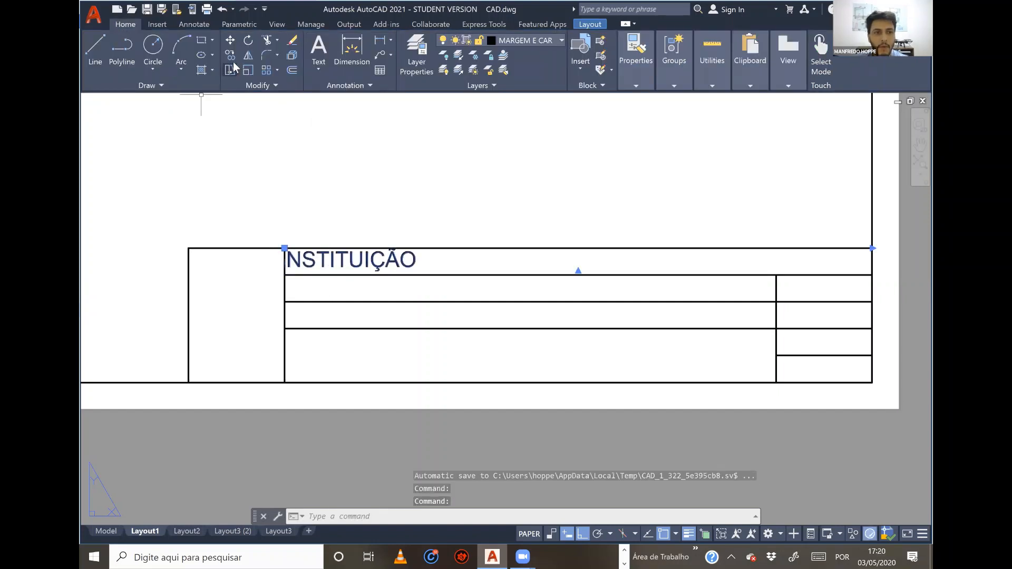
{"action": "left_click", "coordinate": [230, 40]}
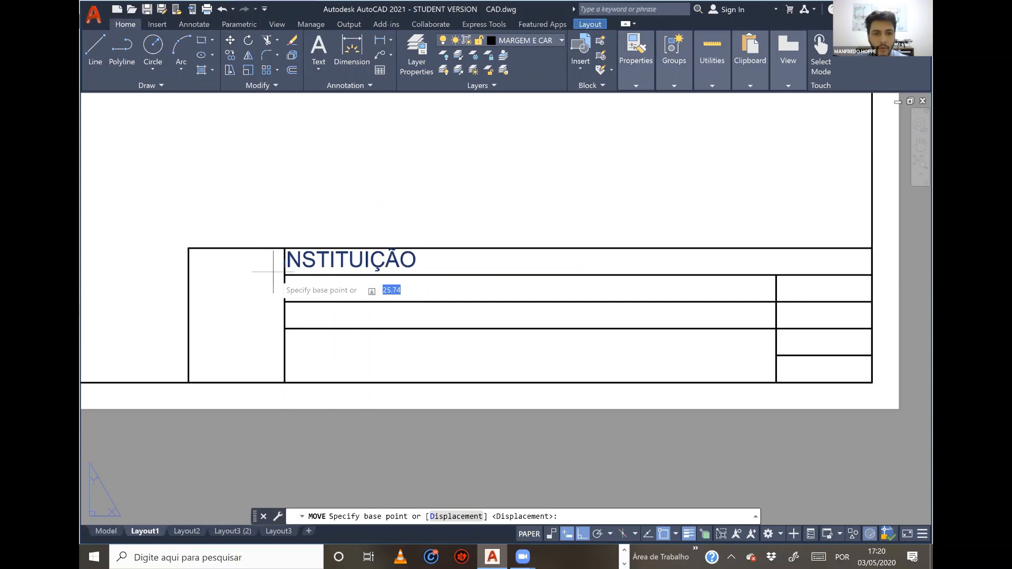
{"action": "scroll", "coordinate": [273, 272], "scroll_direction": "up", "scroll_amount": 2}
{"action": "left_click", "coordinate": [317, 263]}
{"action": "left_click", "coordinate": [291, 269]}
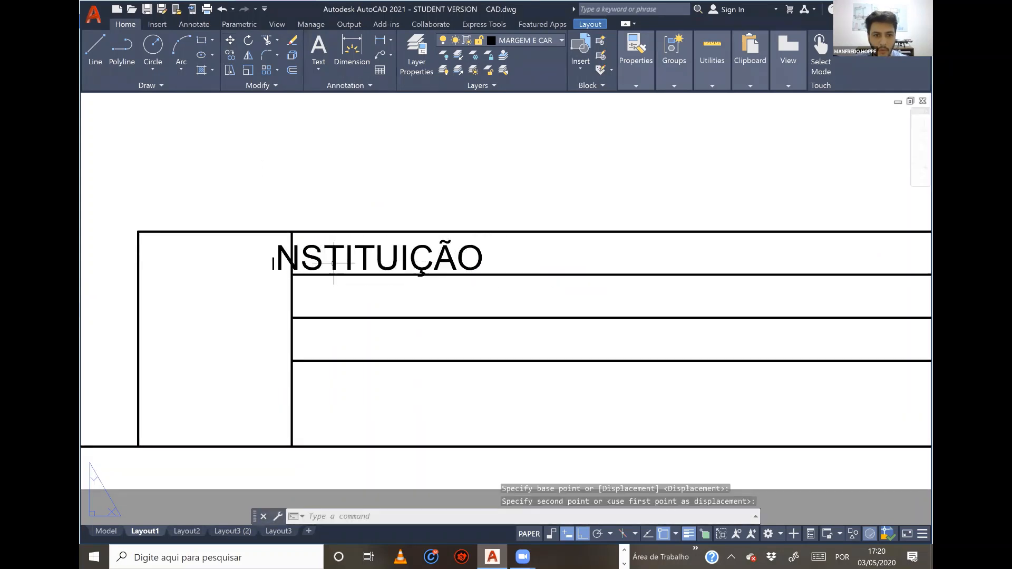
{"action": "scroll", "coordinate": [280, 267], "scroll_direction": "down", "scroll_amount": 2}
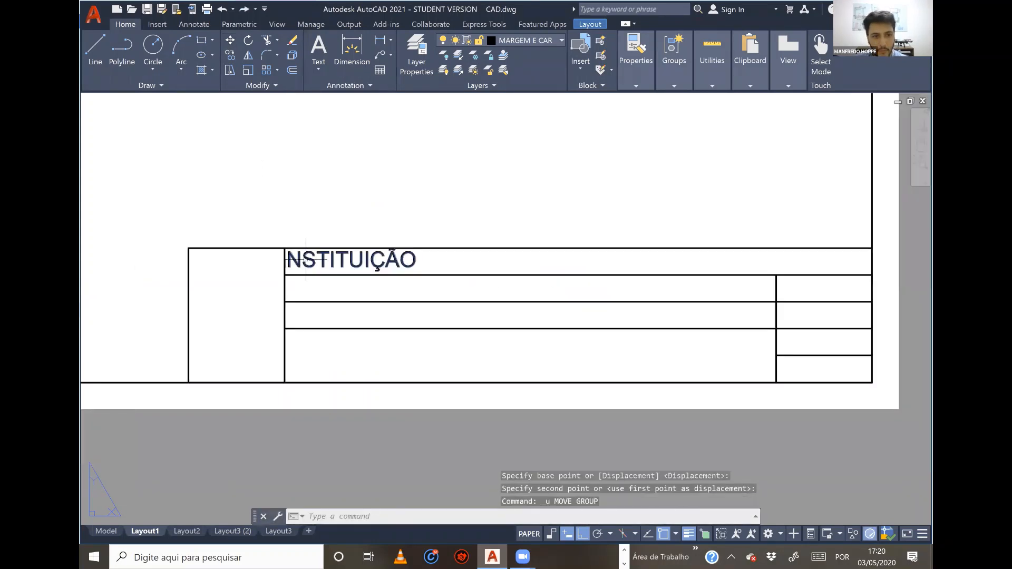
Step: Clear the whole NSTITUIÇÃO text in the title block's top row and retype it as INSTITUIÇÃO
{"action": "double_click", "coordinate": [298, 258]}
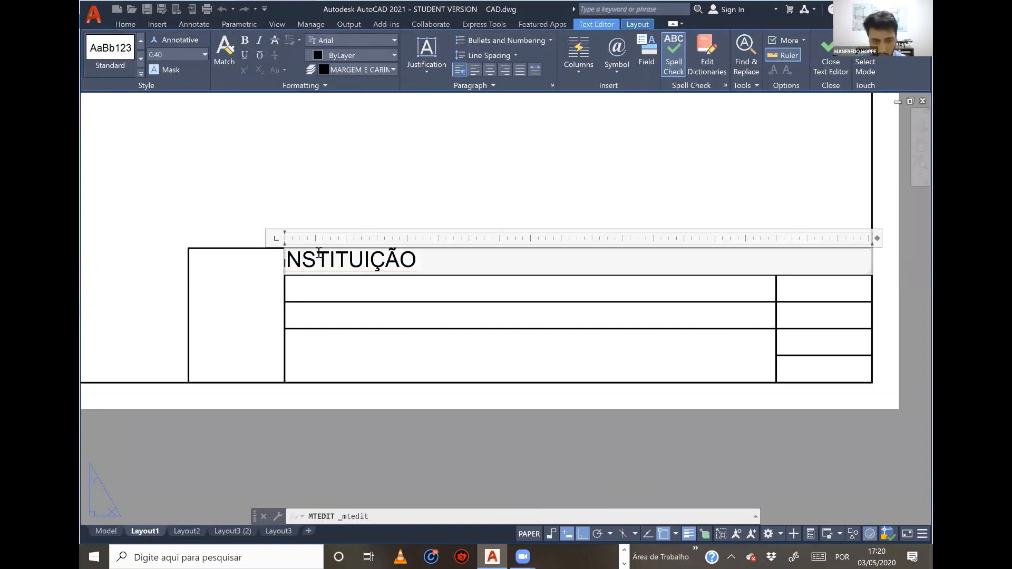
{"action": "key", "text": "BackSpace"}
{"action": "key", "text": "BackSpace"}
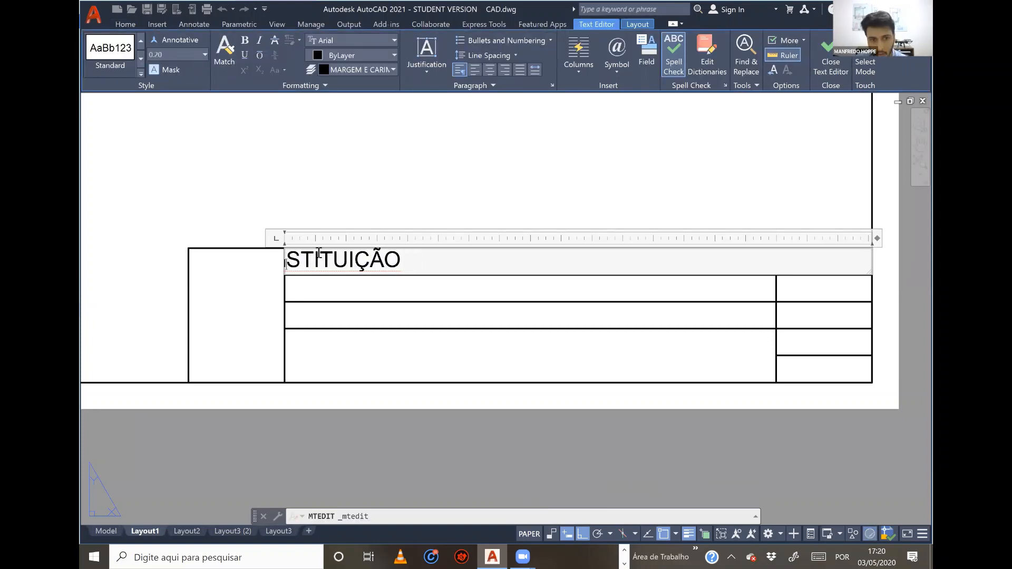
{"action": "type", "text": "IN"}
{"action": "key", "text": "BackSpace"}
{"action": "key", "text": "BackSpace"}
{"action": "type", "text": "in"}
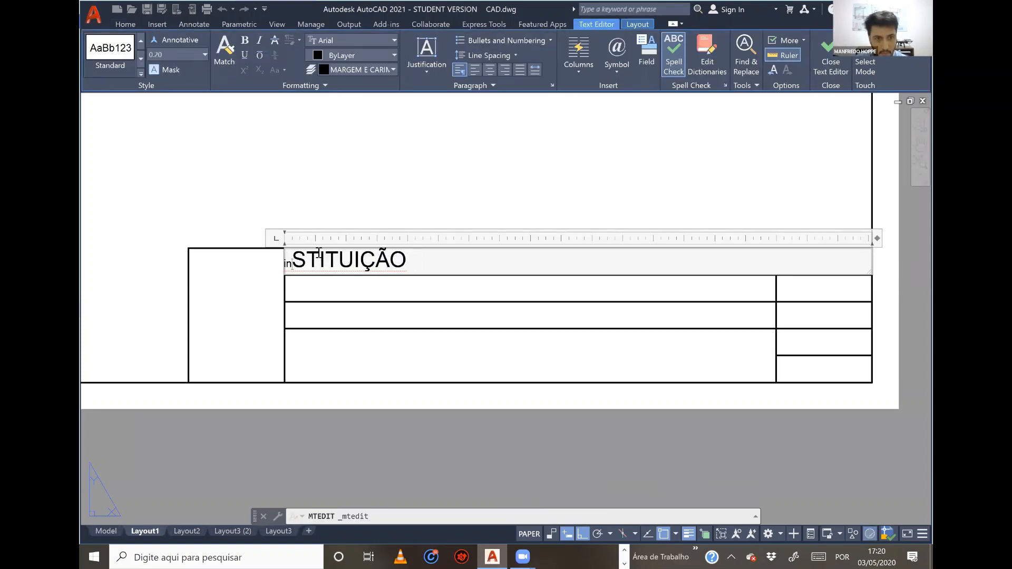
{"action": "key", "text": "BackSpace"}
{"action": "key", "text": "BackSpace"}
{"action": "key", "text": "Delete"}
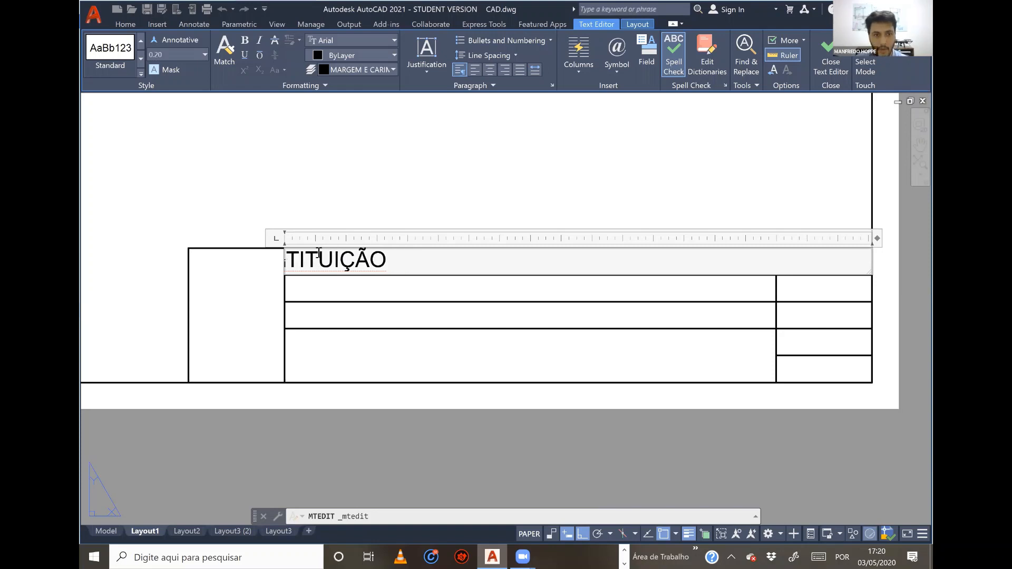
{"action": "key", "text": "Delete"}
{"action": "key", "text": "Delete"}
{"action": "key", "text": "Delete"}
{"action": "key", "text": "Delete"}
{"action": "key", "text": "Delete"}
{"action": "key", "text": "Delete"}
{"action": "key", "text": "Delete"}
{"action": "key", "text": "Delete"}
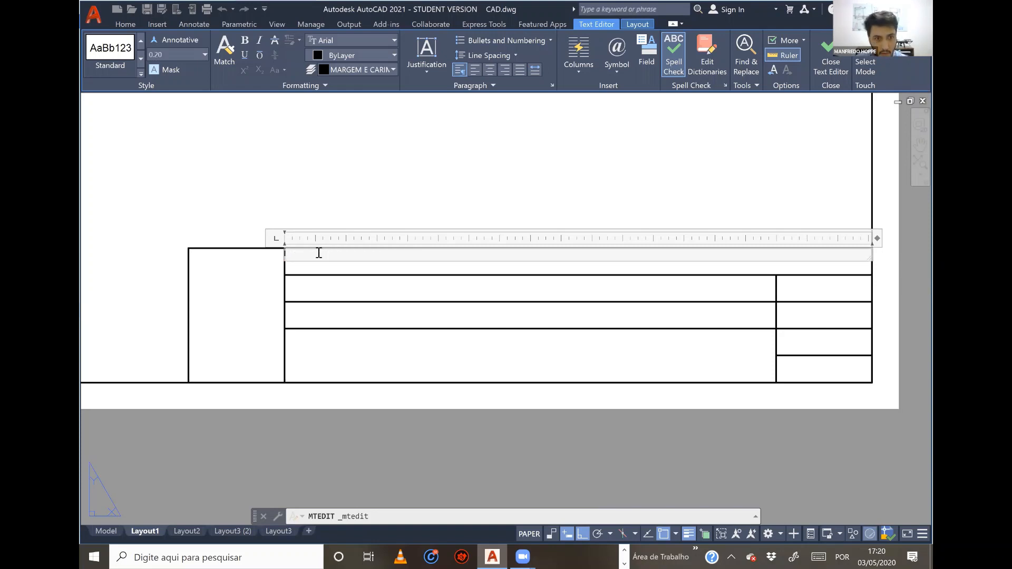
{"action": "type", "text": "INS"}
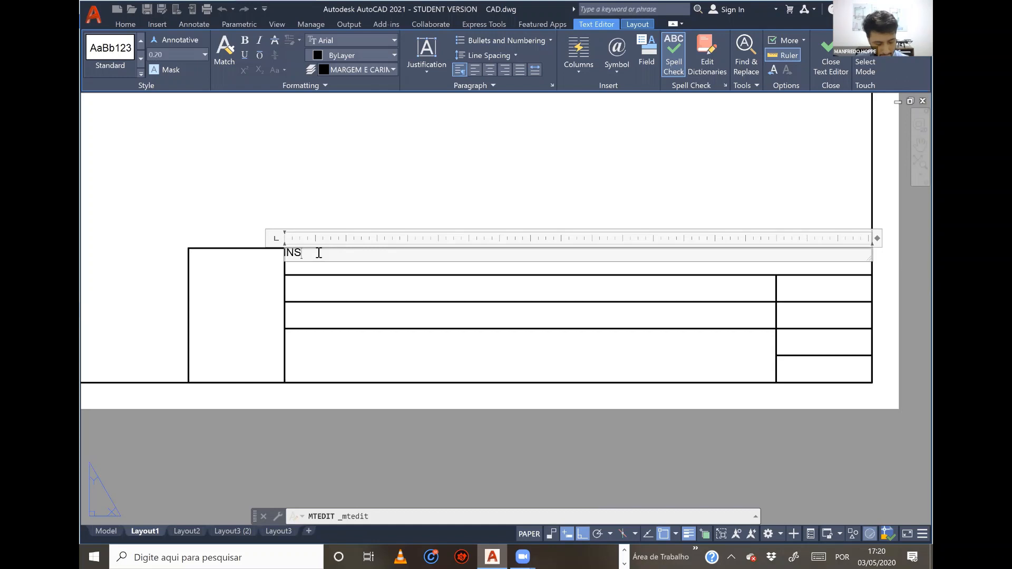
{"action": "type", "text": "TITUIÇÃO"}
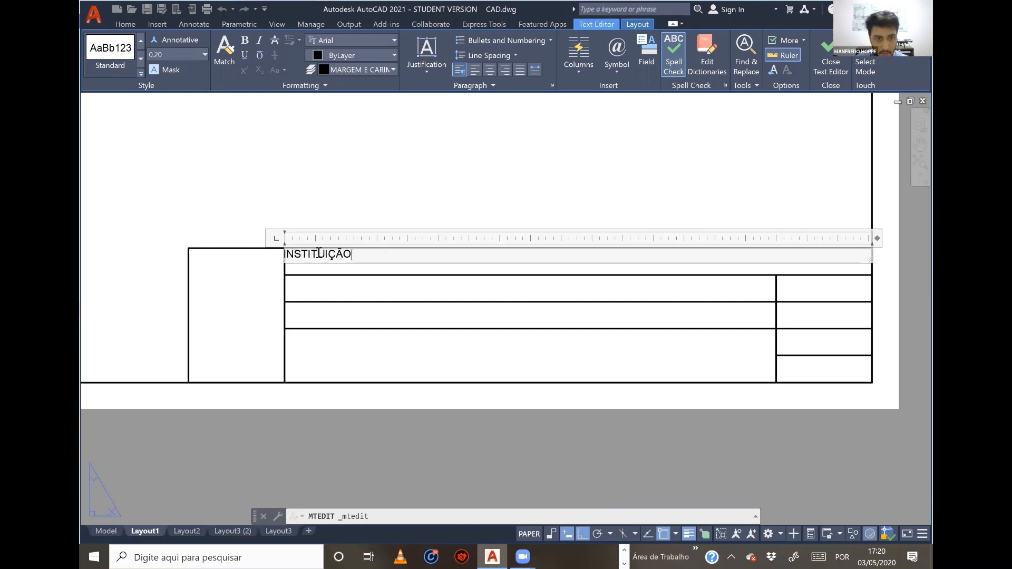
Step: Set the height of the whole word INSTITUIÇÃO to 0.40 and finish editing the text
{"action": "key", "text": "shift+Left"}
{"action": "key", "text": "shift+Left"}
{"action": "key", "text": "shift+Left"}
{"action": "key", "text": "shift+Left"}
{"action": "key", "text": "shift+Left"}
{"action": "key", "text": "shift+Left"}
{"action": "key", "text": "shift+Left"}
{"action": "key", "text": "shift+Left"}
{"action": "key", "text": "shift+Left"}
{"action": "key", "text": "shift+Left"}
{"action": "key", "text": "shift+Left"}
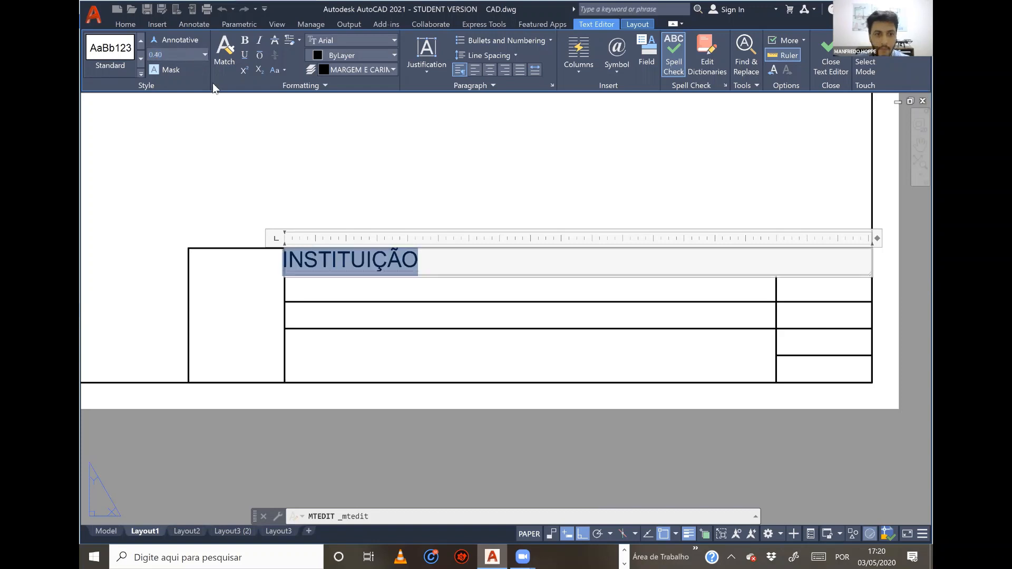
{"action": "left_click", "coordinate": [330, 153]}
Step: Move the INSTITUIÇÃO text horizontally about 0.19 to the right, away from the cell's left border
{"action": "left_click", "coordinate": [308, 271]}
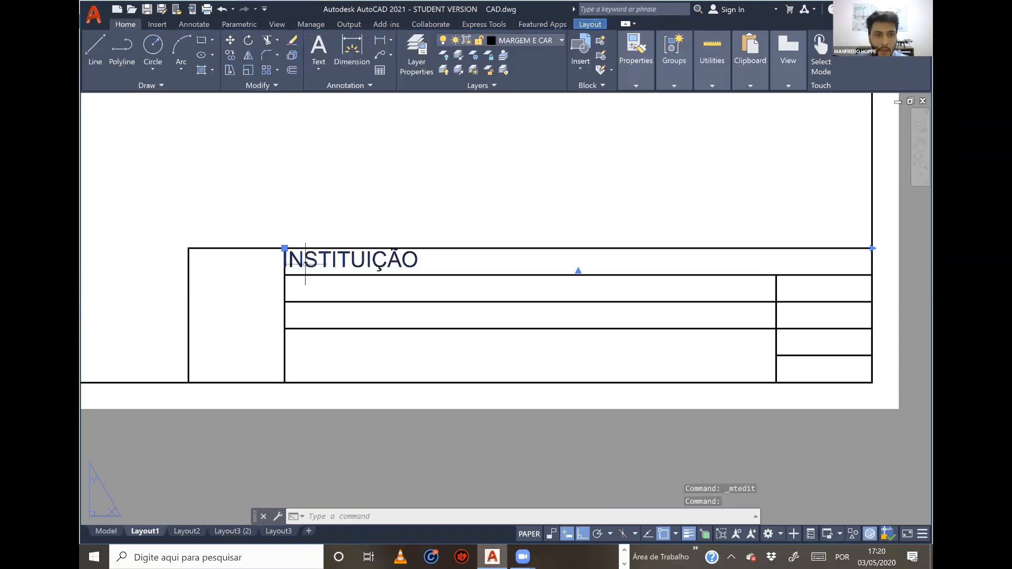
{"action": "left_click", "coordinate": [230, 40]}
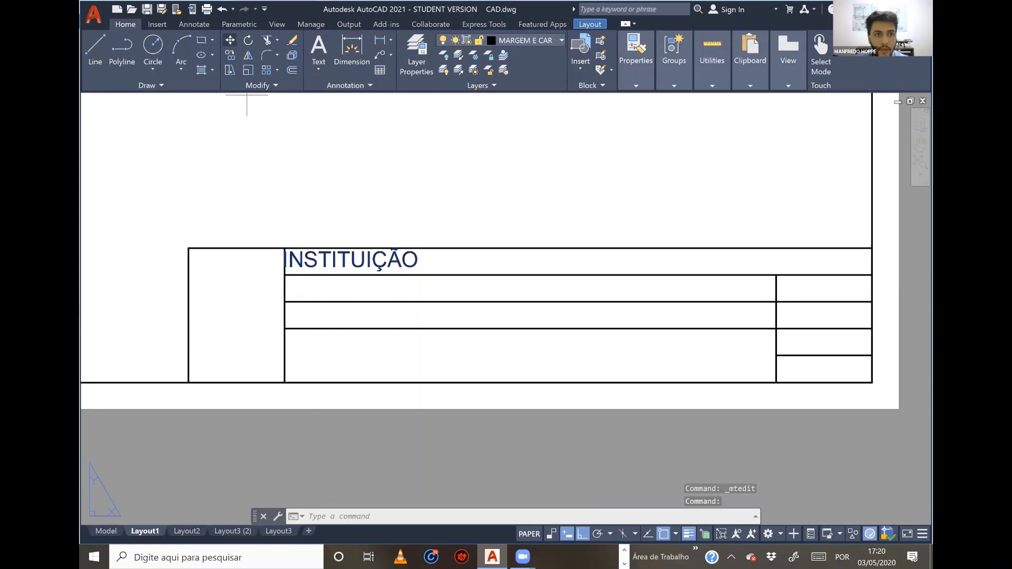
{"action": "scroll", "coordinate": [340, 266], "scroll_direction": "up", "scroll_amount": 4}
{"action": "left_click", "coordinate": [303, 267]}
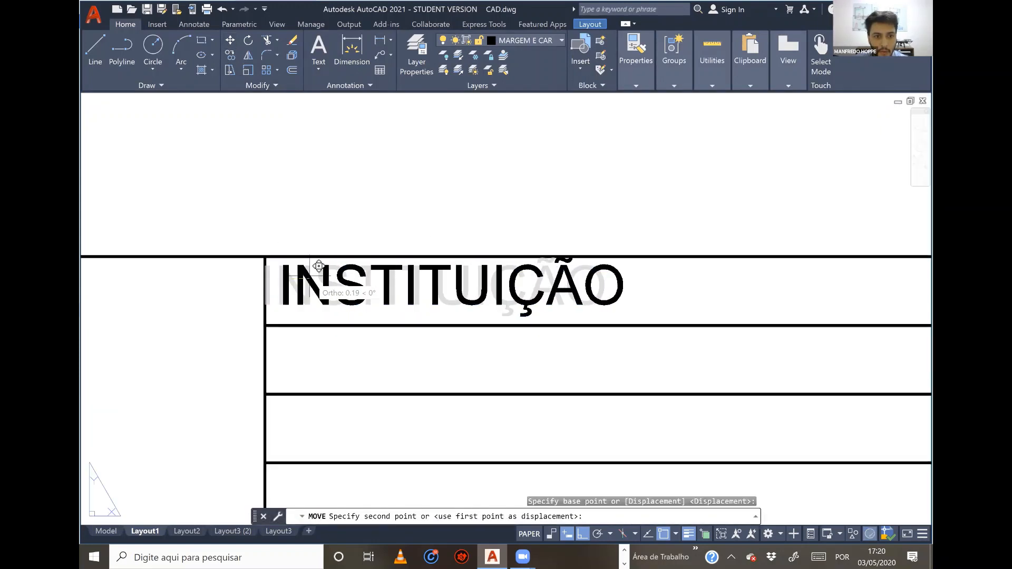
{"action": "left_click", "coordinate": [319, 266]}
Step: Move the INSTITUIÇÃO text straight down so its letters rest on the top row's lower divider line
{"action": "left_click", "coordinate": [302, 313]}
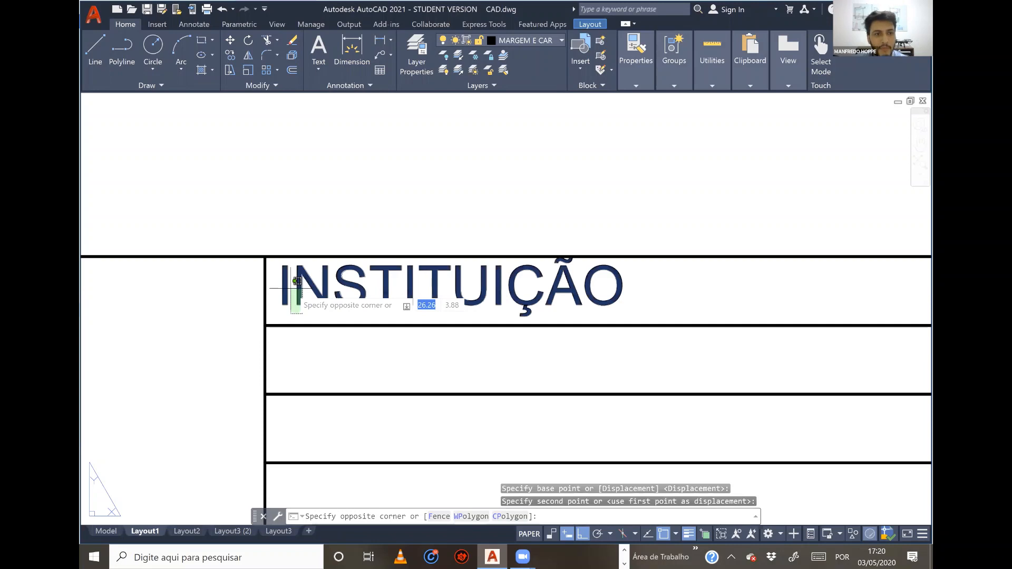
{"action": "left_click", "coordinate": [292, 287]}
{"action": "type", "text": "m"}
{"action": "key", "text": "Return"}
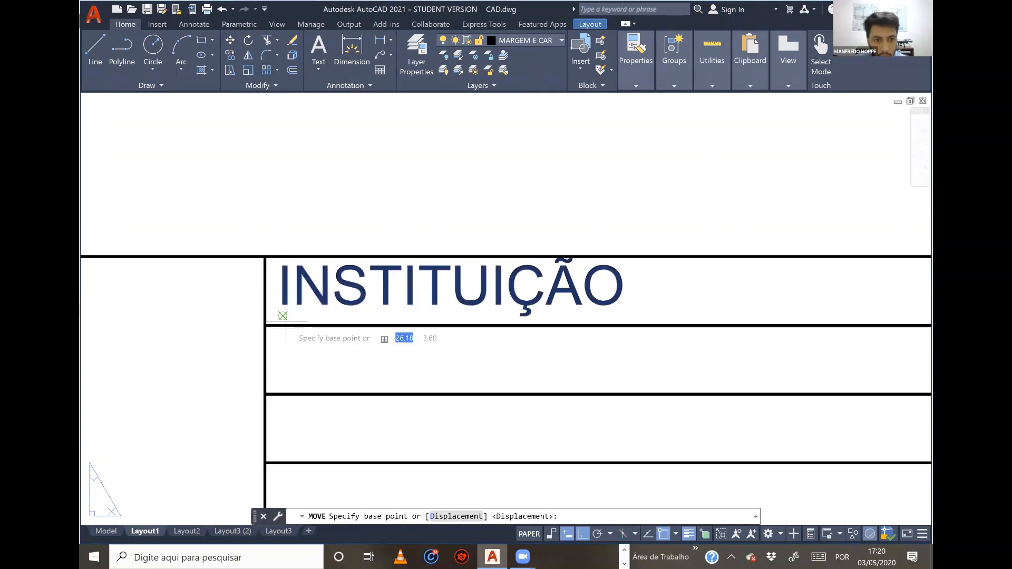
{"action": "left_click", "coordinate": [288, 296]}
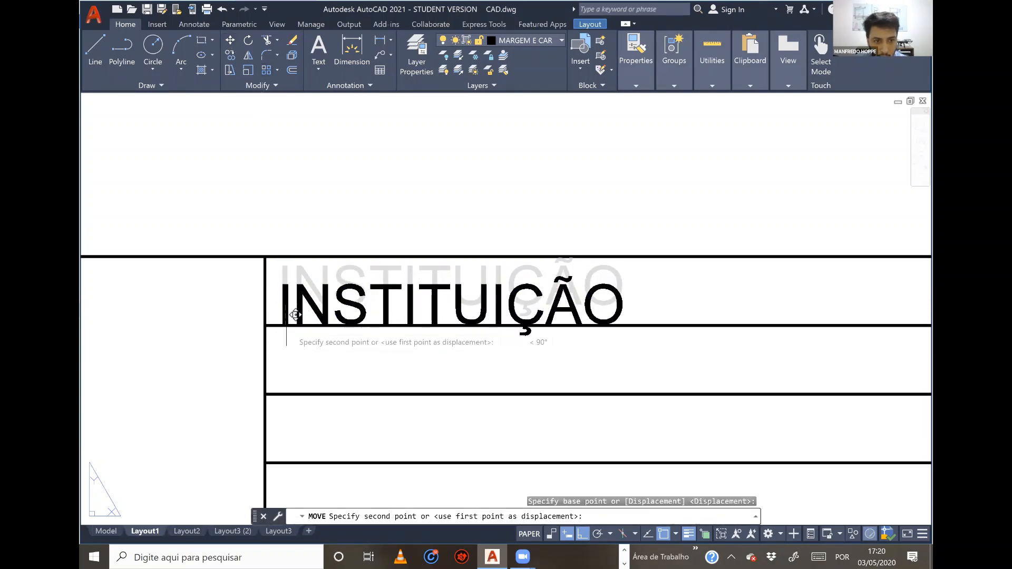
{"action": "left_click", "coordinate": [284, 323]}
Step: Copy the INSTITUIÇÃO text down into the three lower rows of the wide column, using the row line's left end as base point
{"action": "scroll", "coordinate": [405, 345], "scroll_direction": "down", "scroll_amount": 1}
{"action": "middle_click_drag", "start_coordinate": [405, 348], "coordinate": [376, 267]}
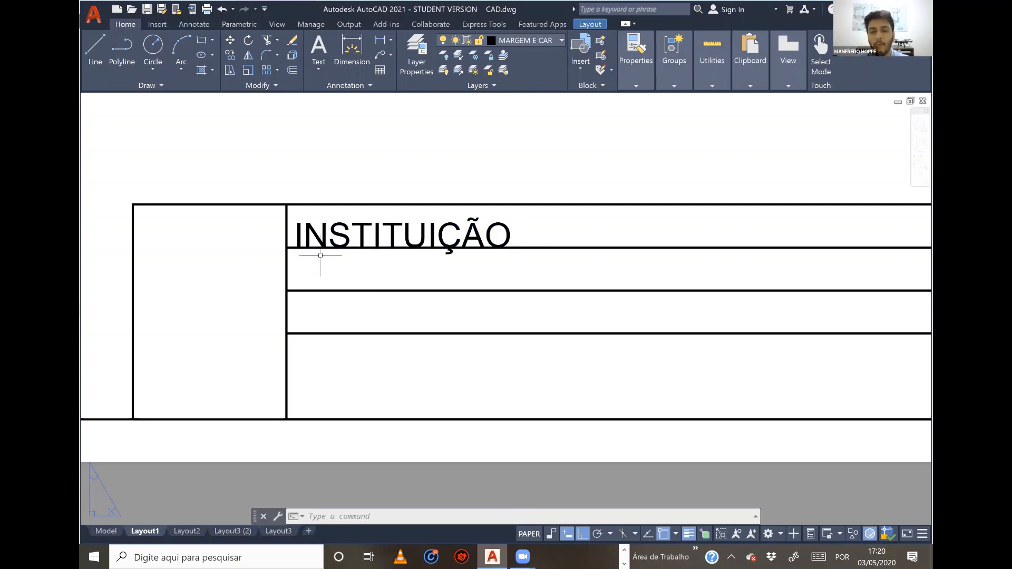
{"action": "left_click", "coordinate": [537, 228]}
{"action": "left_click", "coordinate": [497, 211]}
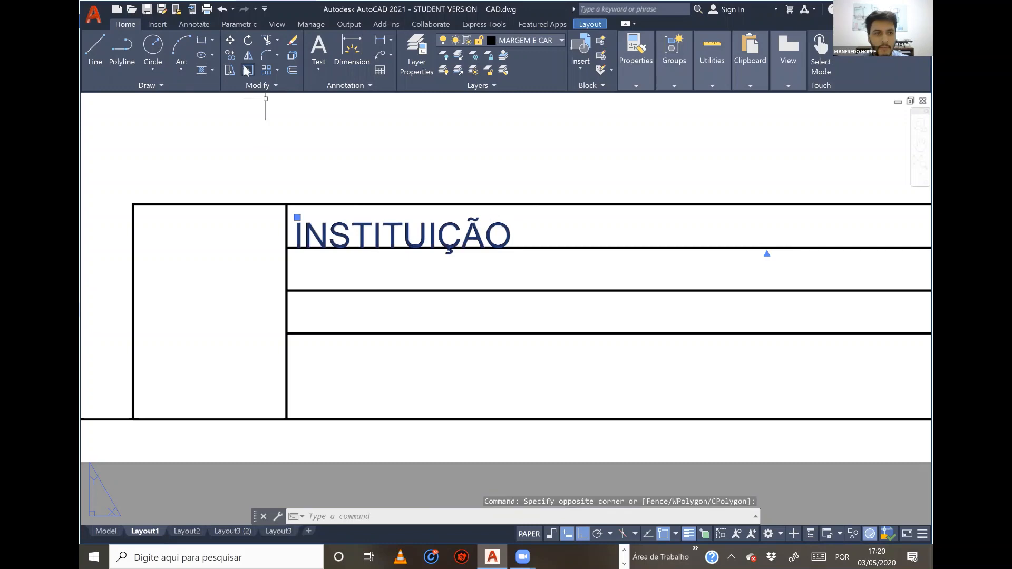
{"action": "left_click", "coordinate": [230, 55]}
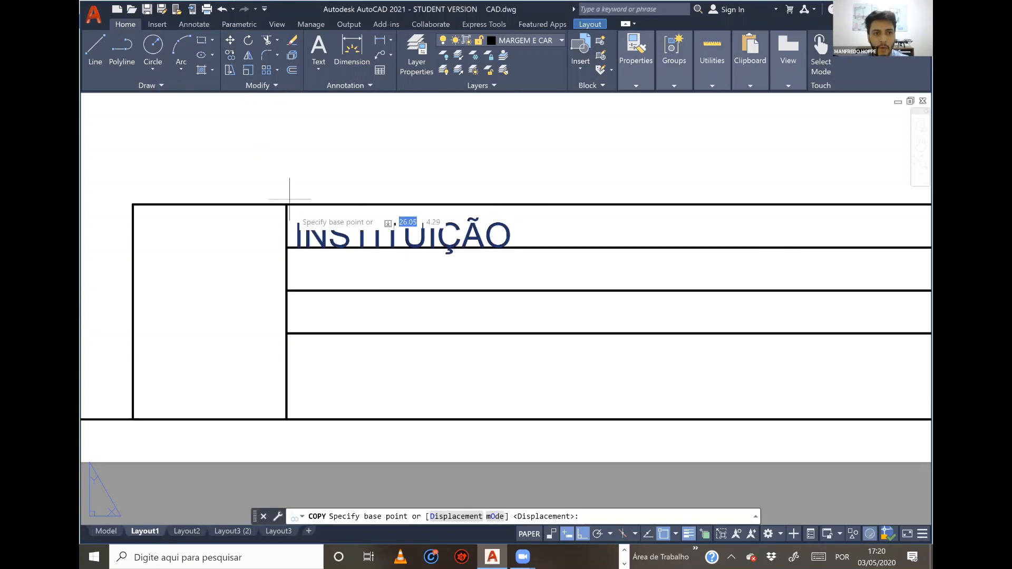
{"action": "left_click", "coordinate": [287, 248]}
{"action": "left_click", "coordinate": [286, 291]}
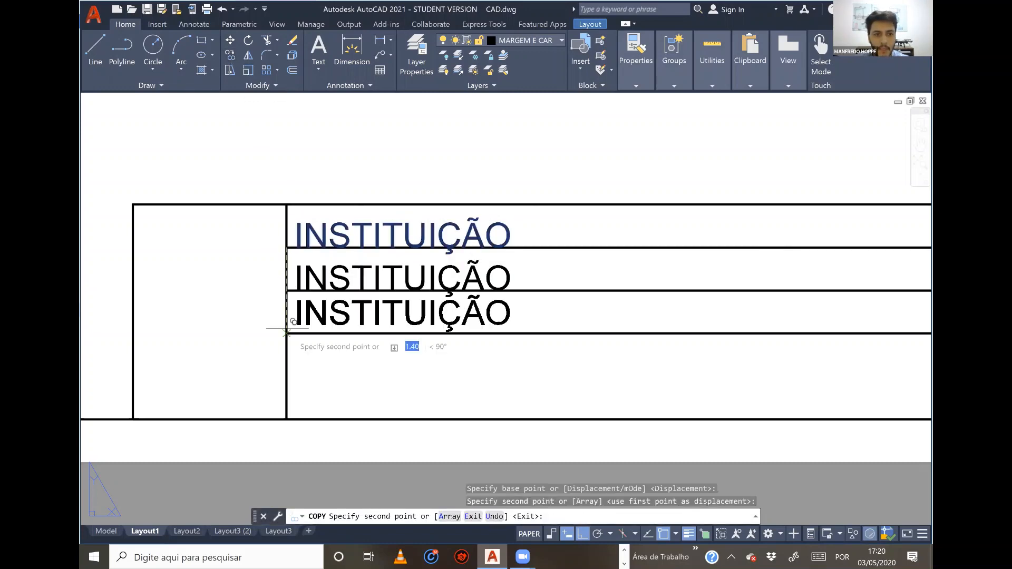
{"action": "left_click", "coordinate": [286, 333]}
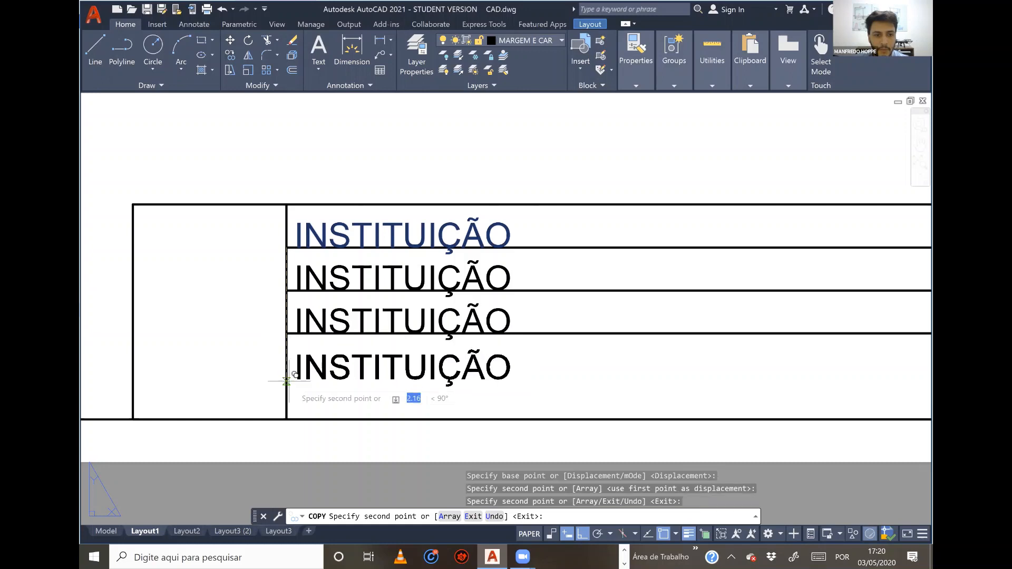
{"action": "left_click", "coordinate": [286, 375]}
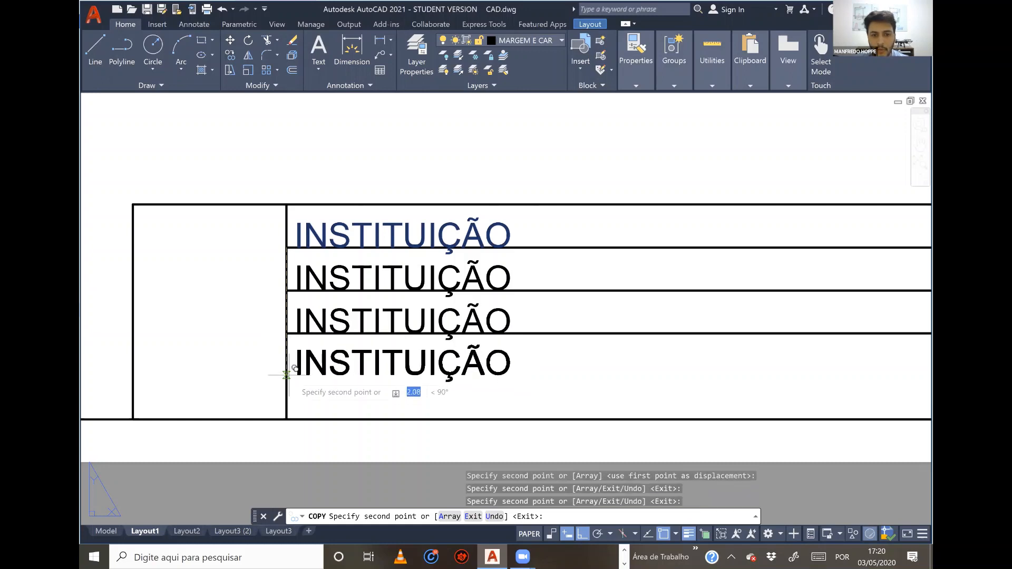
Step: Turn Ortho off and copy the INSTITUIÇÃO text into each of the four narrow cells at the title block's right edge
{"action": "scroll", "coordinate": [296, 372], "scroll_direction": "down", "scroll_amount": 4}
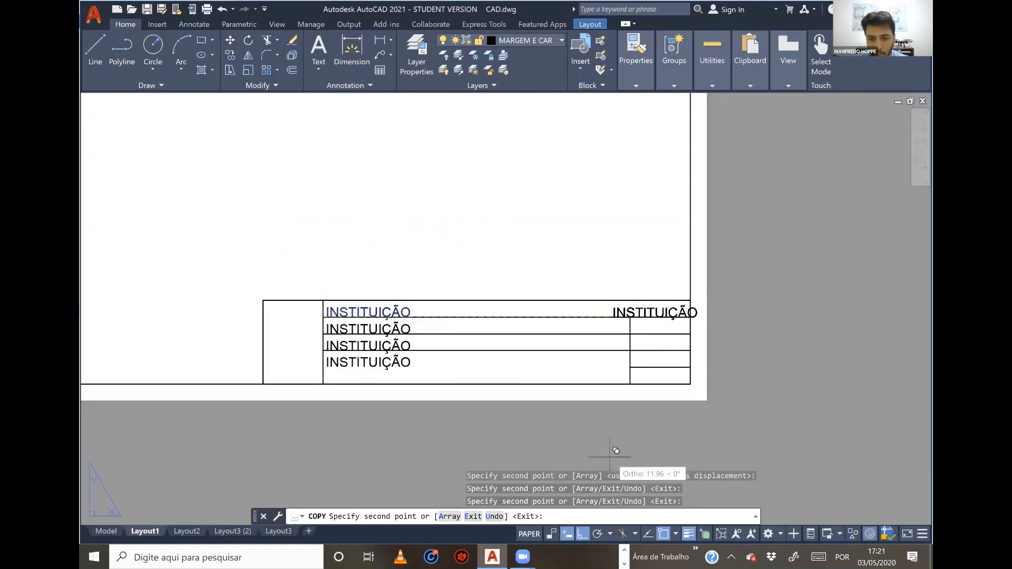
{"action": "left_click", "coordinate": [662, 533]}
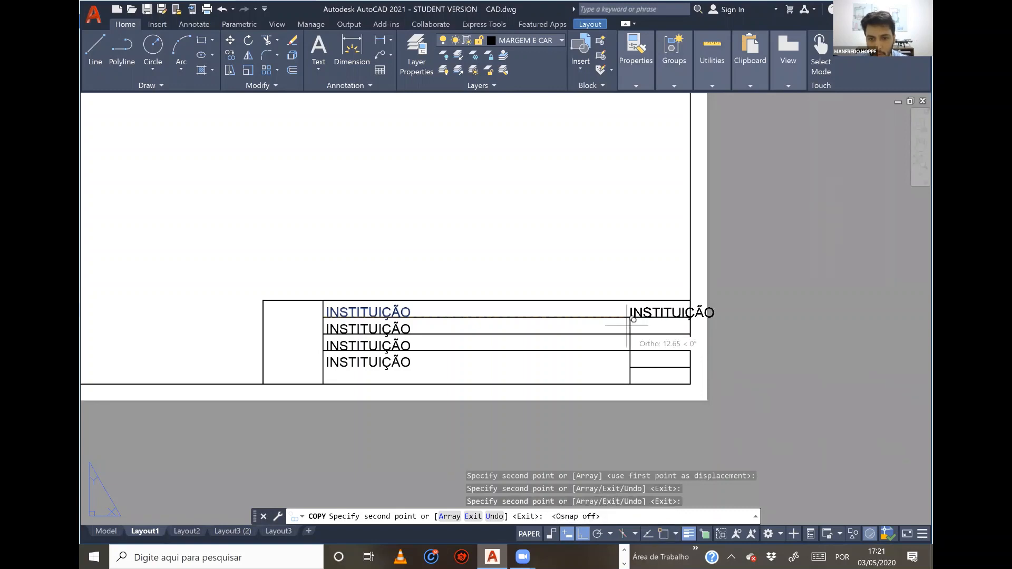
{"action": "scroll", "coordinate": [627, 325], "scroll_direction": "up", "scroll_amount": 4}
{"action": "left_click", "coordinate": [659, 535]}
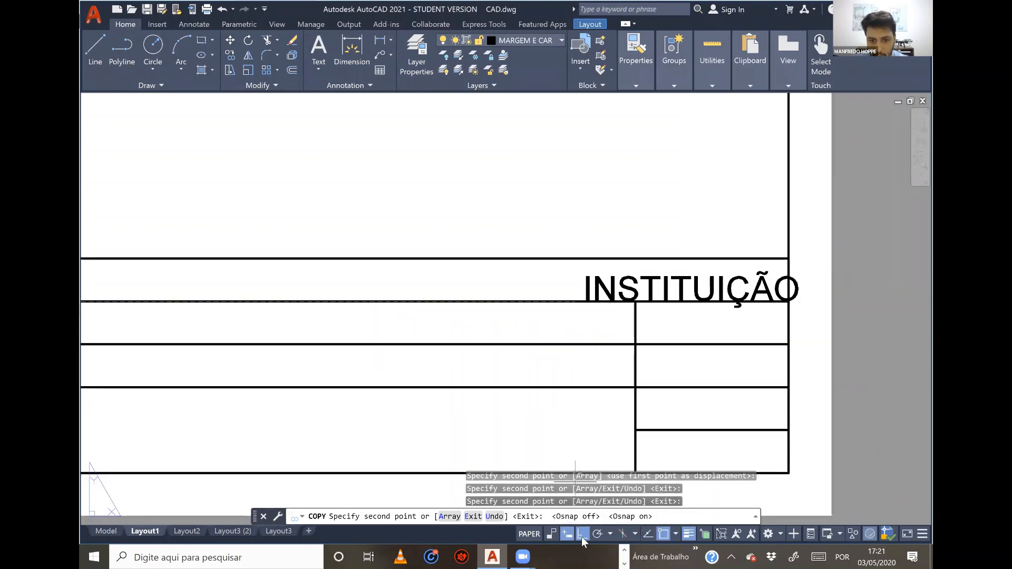
{"action": "left_click", "coordinate": [582, 535]}
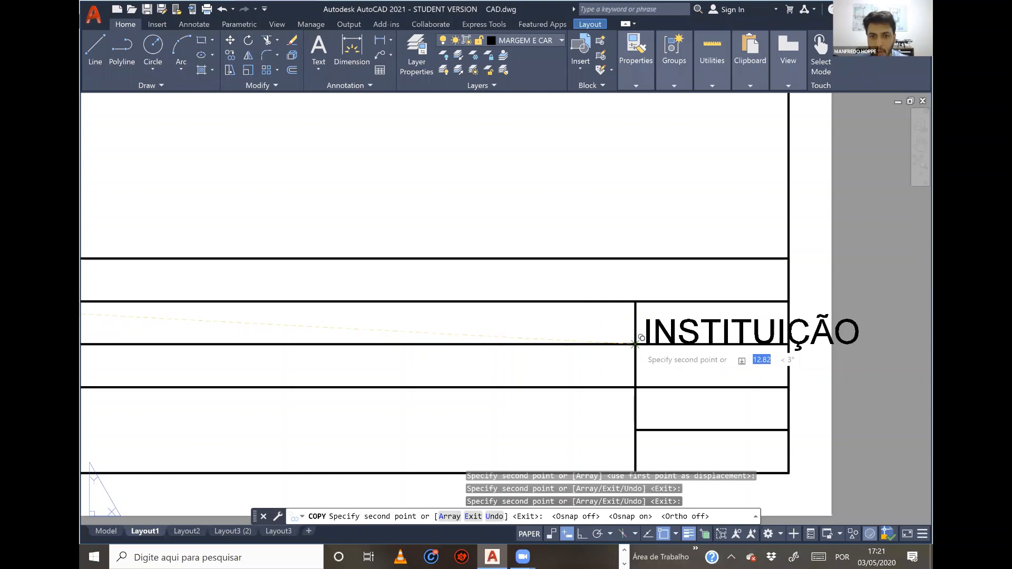
{"action": "left_click", "coordinate": [635, 387]}
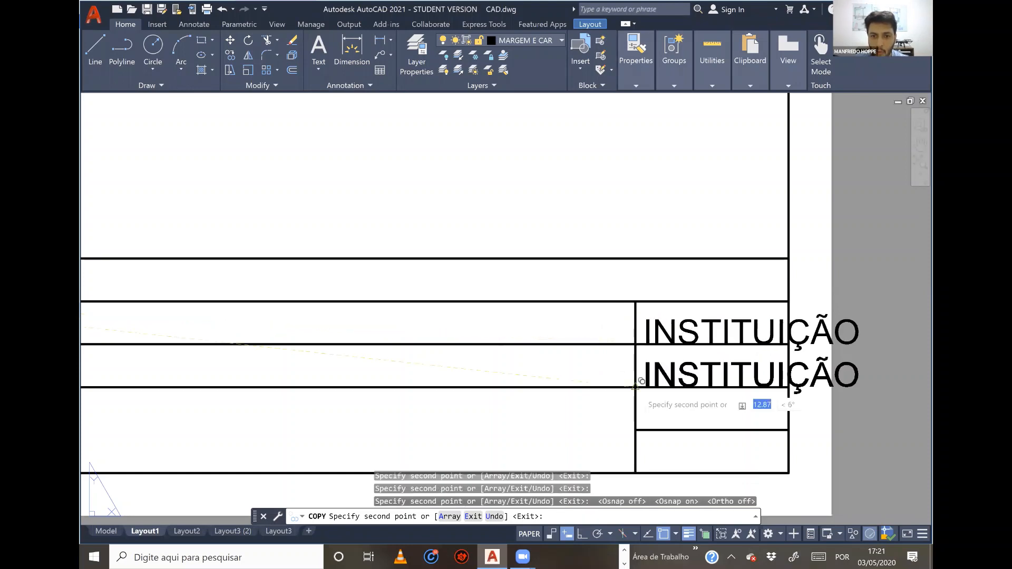
{"action": "left_click", "coordinate": [635, 430]}
{"action": "middle_click_drag", "start_coordinate": [643, 465], "coordinate": [628, 431]}
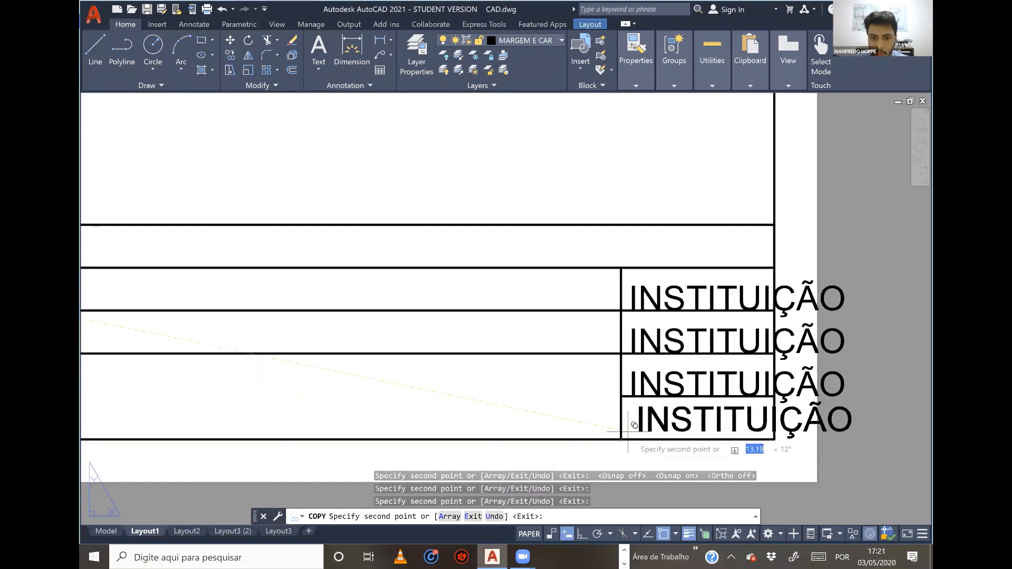
{"action": "left_click", "coordinate": [626, 431]}
{"action": "key", "text": "Escape"}
Step: Replace the INSTITUIÇÃO text in the second row of the title block's wide column with REPRESENTAÇÃO
{"action": "scroll", "coordinate": [616, 329], "scroll_direction": "down", "scroll_amount": 2}
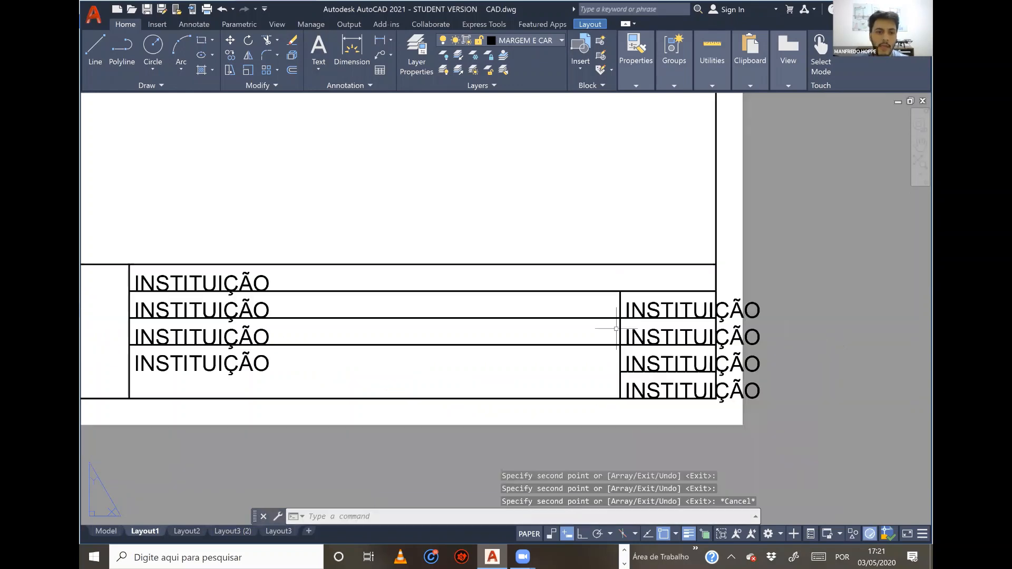
{"action": "scroll", "coordinate": [896, 330], "scroll_direction": "down", "scroll_amount": 2}
{"action": "scroll", "coordinate": [446, 321], "scroll_direction": "up", "scroll_amount": 2}
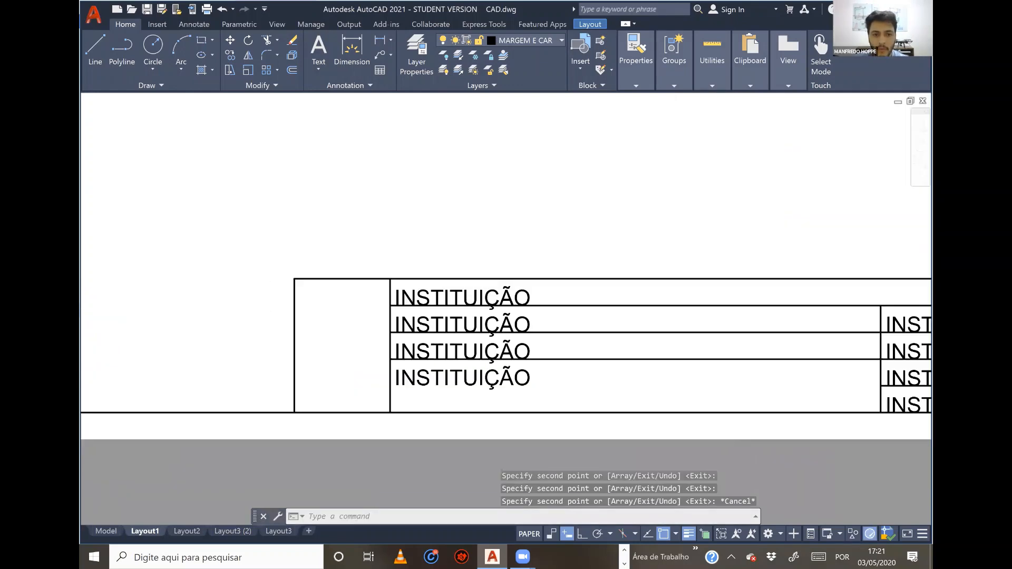
{"action": "scroll", "coordinate": [444, 309], "scroll_direction": "up", "scroll_amount": 2}
{"action": "double_click", "coordinate": [416, 317]}
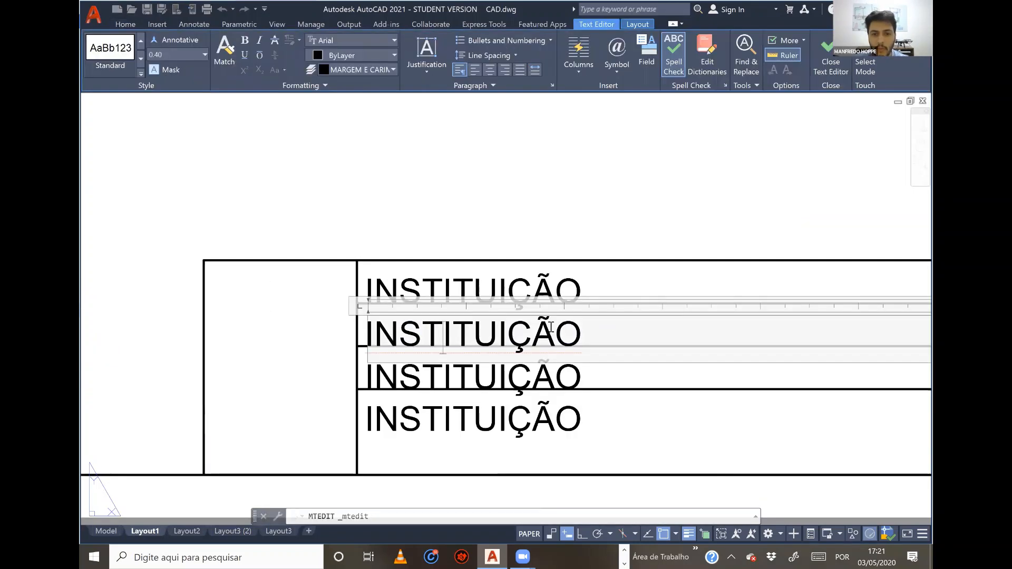
{"action": "left_click_drag", "start_coordinate": [581, 333], "coordinate": [374, 309]}
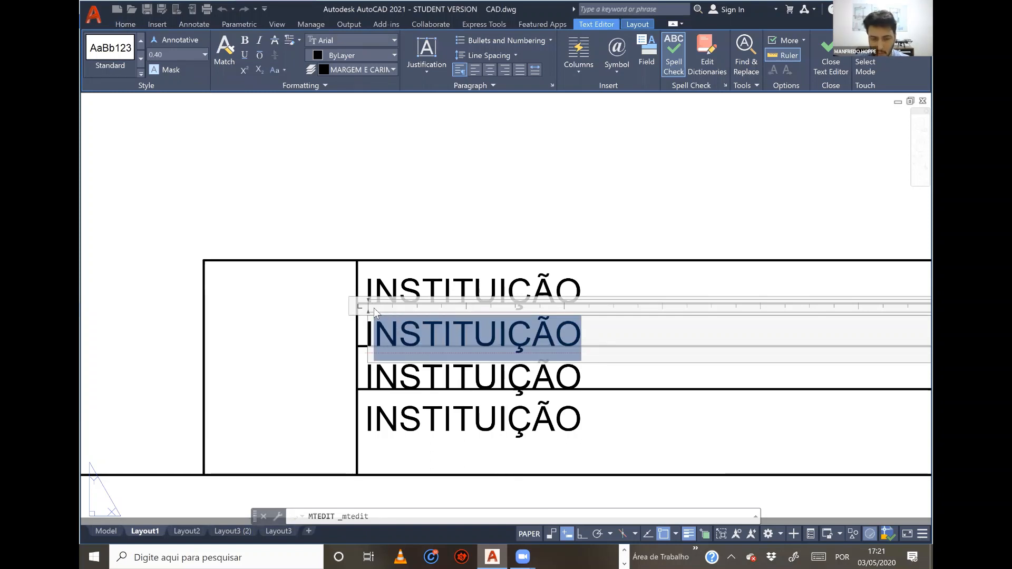
{"action": "key", "text": "BackSpace"}
{"action": "key", "text": "BackSpace"}
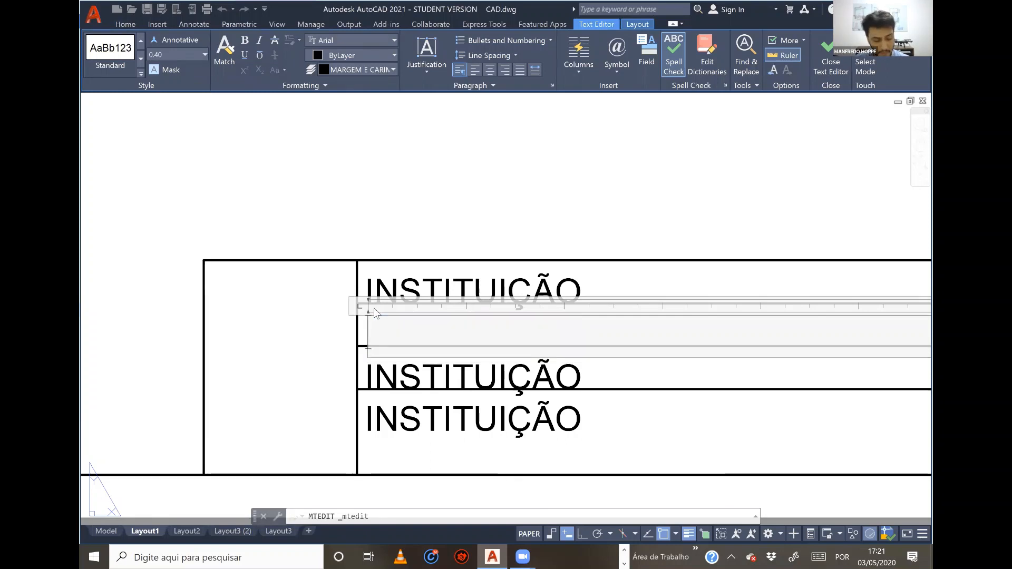
{"action": "type", "text": "REPRE"}
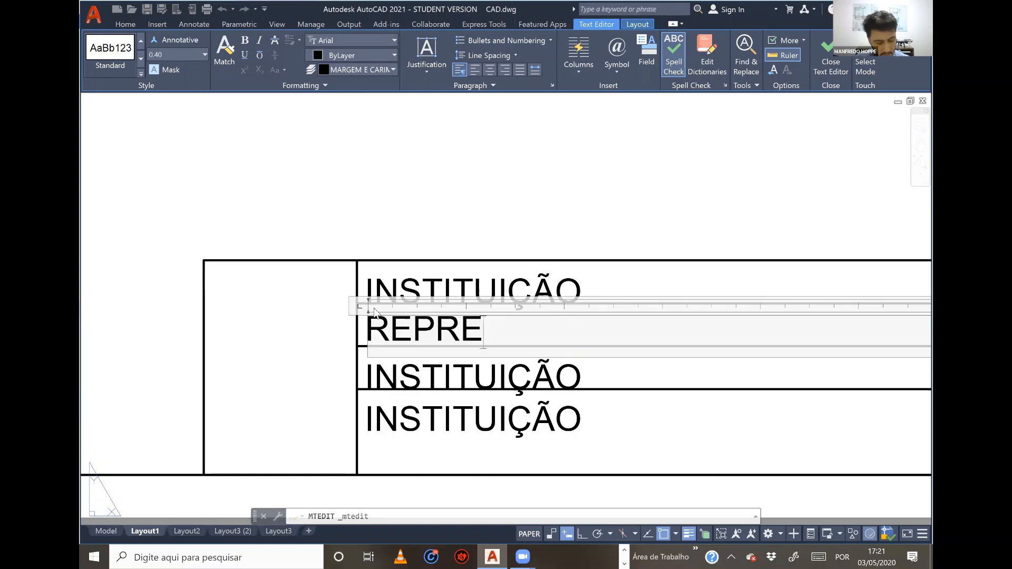
{"action": "type", "text": "SENTÇÃO"}
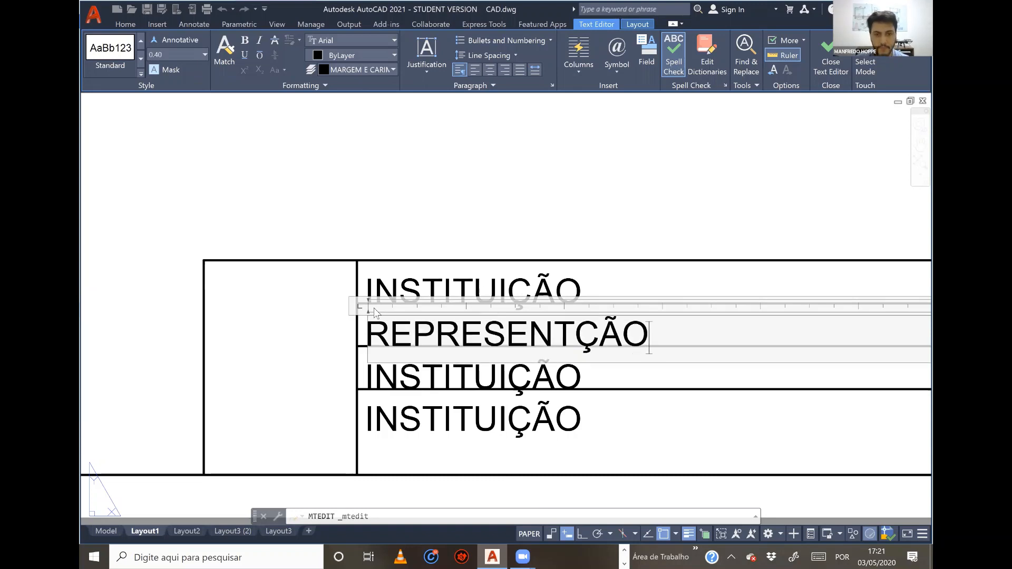
{"action": "key", "text": "BackSpace"}
{"action": "key", "text": "BackSpace"}
{"action": "key", "text": "BackSpace"}
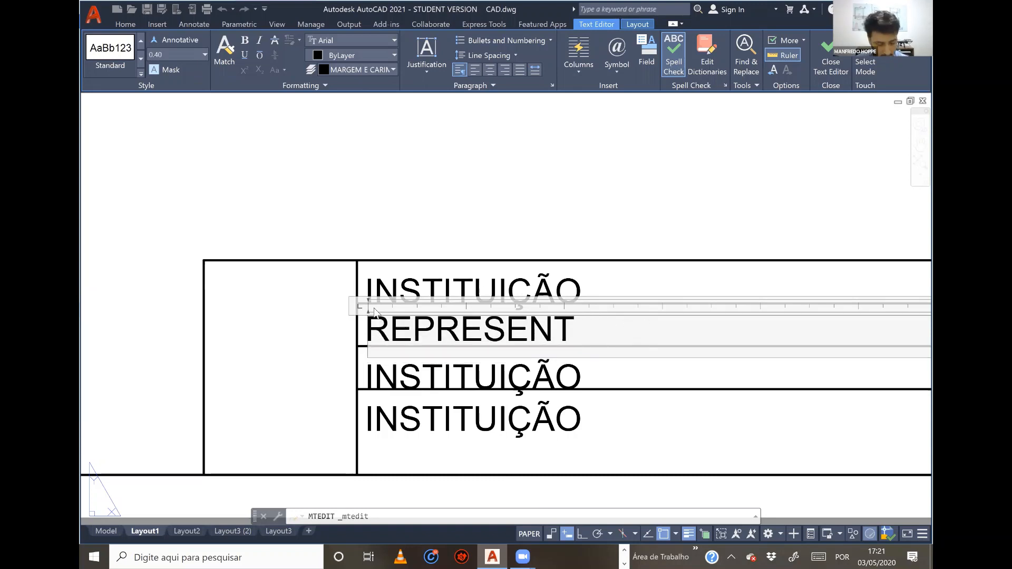
{"action": "type", "text": "AÇA"}
{"action": "key", "text": "BackSpace"}
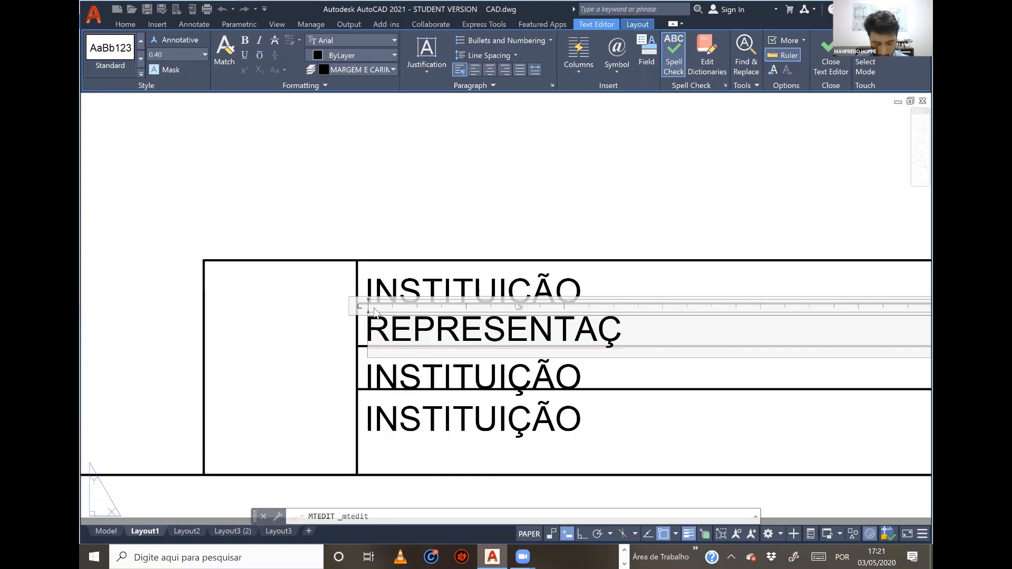
{"action": "type", "text": "ÃO"}
{"action": "left_click", "coordinate": [304, 220]}
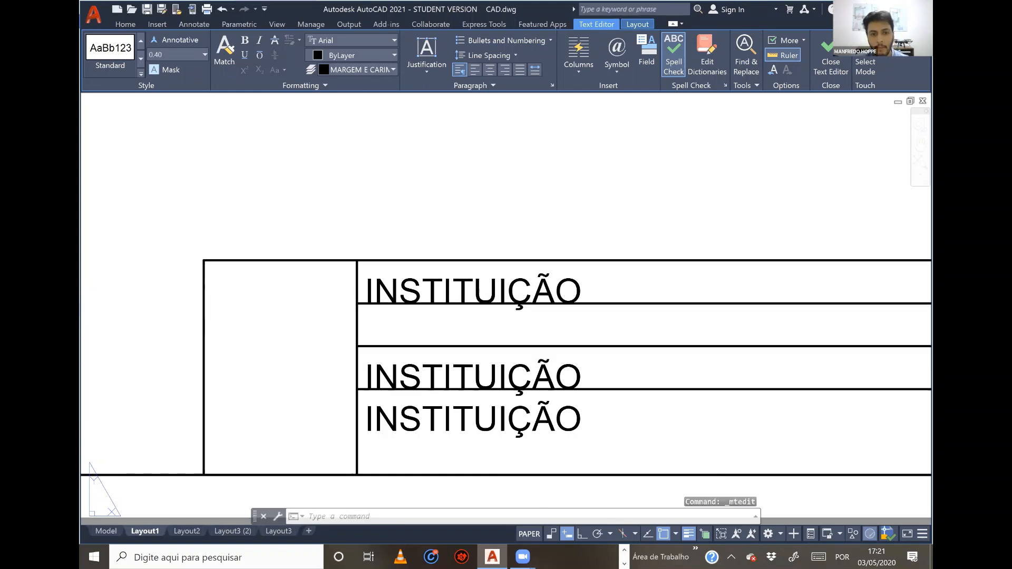
Step: Replace the INSTITUIÇÃO text in the third row of the wide column with the author's name in capitals
{"action": "left_click", "coordinate": [444, 378]}
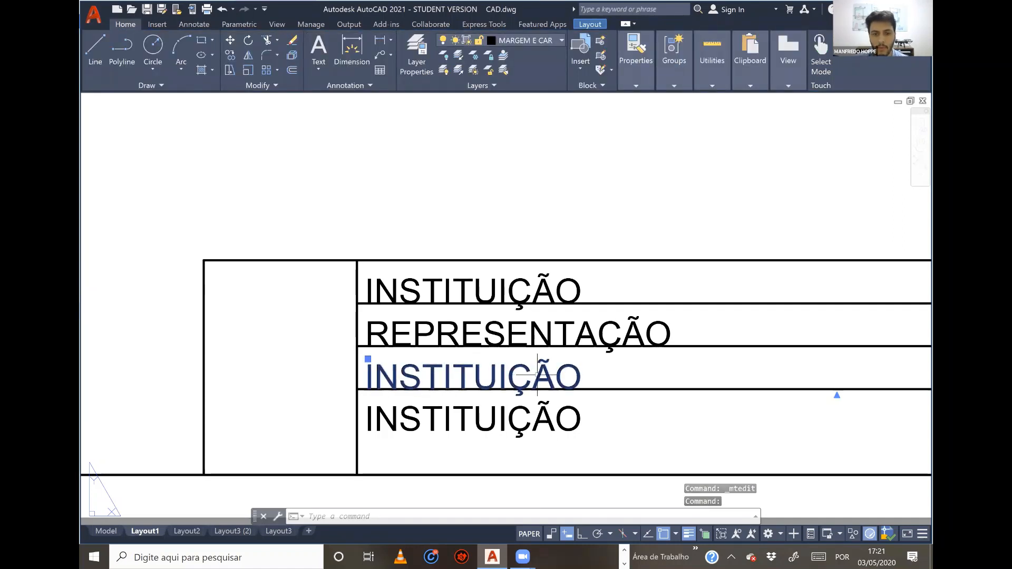
{"action": "double_click", "coordinate": [586, 373]}
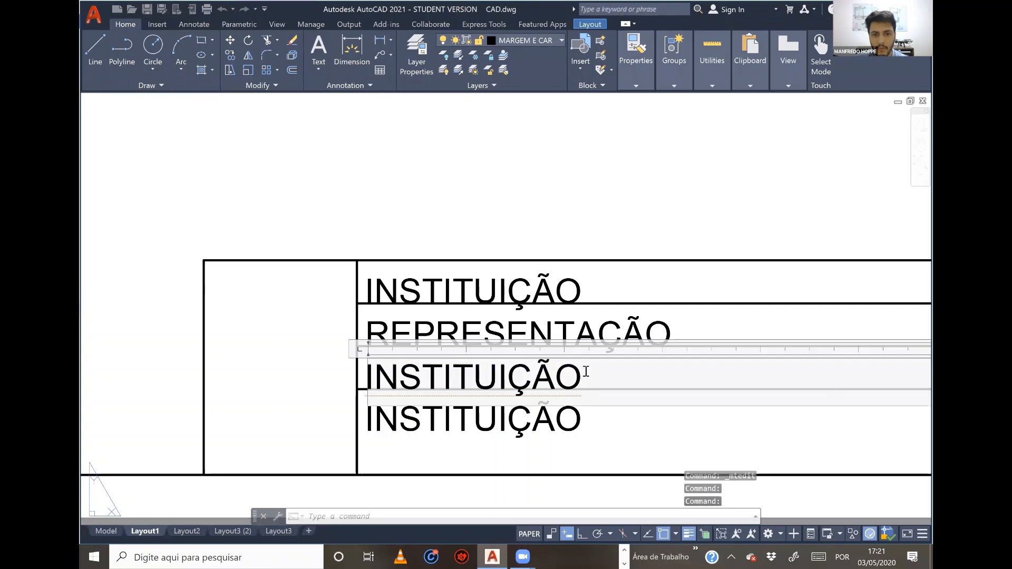
{"action": "left_click_drag", "start_coordinate": [586, 372], "coordinate": [367, 372]}
{"action": "type", "text": "MA"}
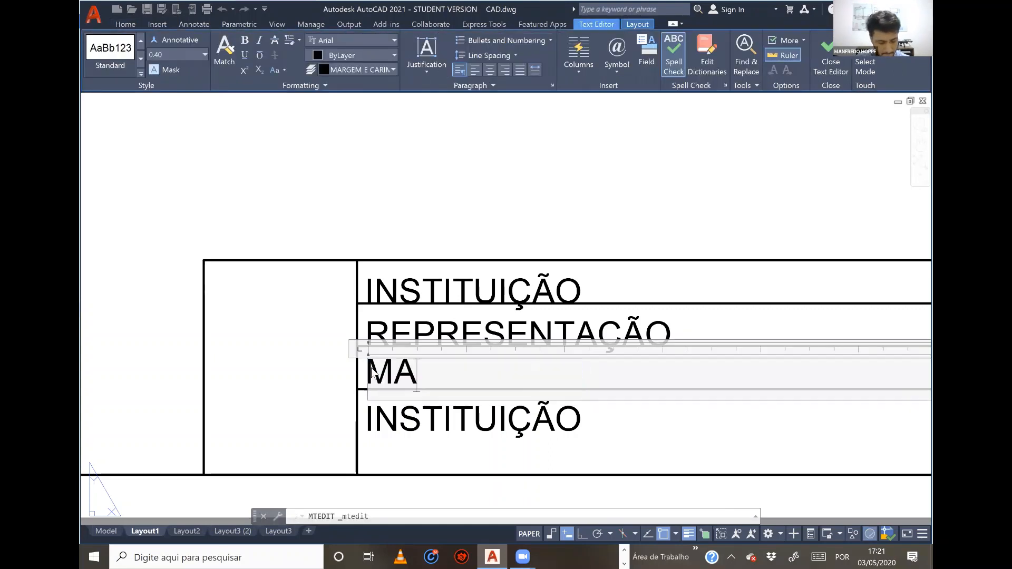
{"action": "type", "text": "NFREDO"}
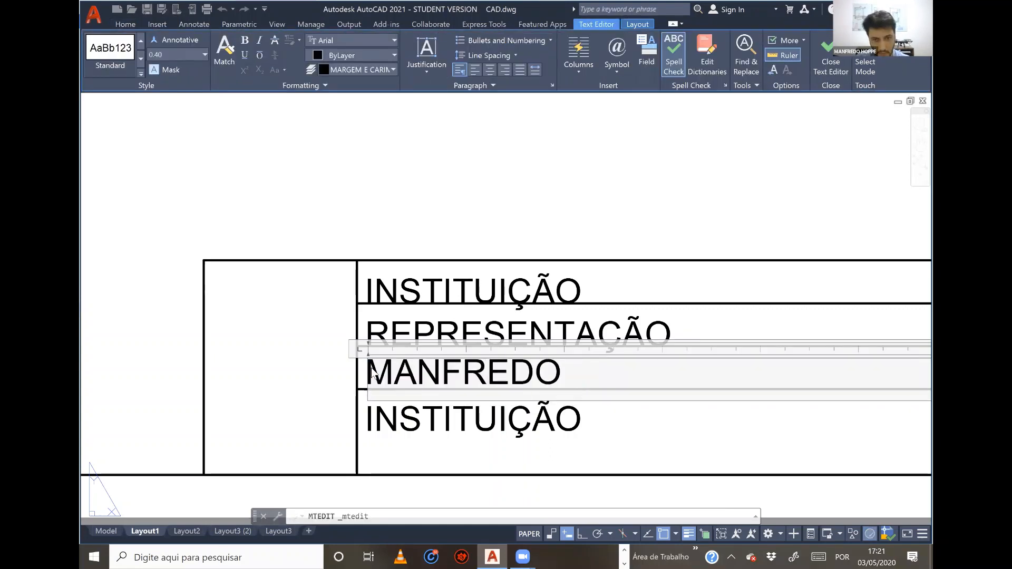
{"action": "type", "text": " F F HOPPE"}
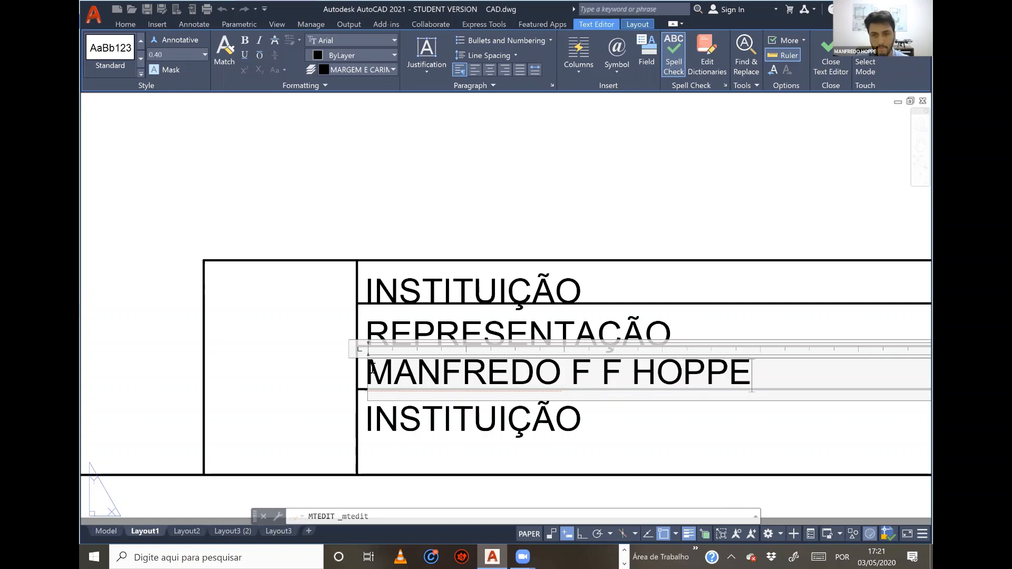
{"action": "left_click", "coordinate": [350, 199]}
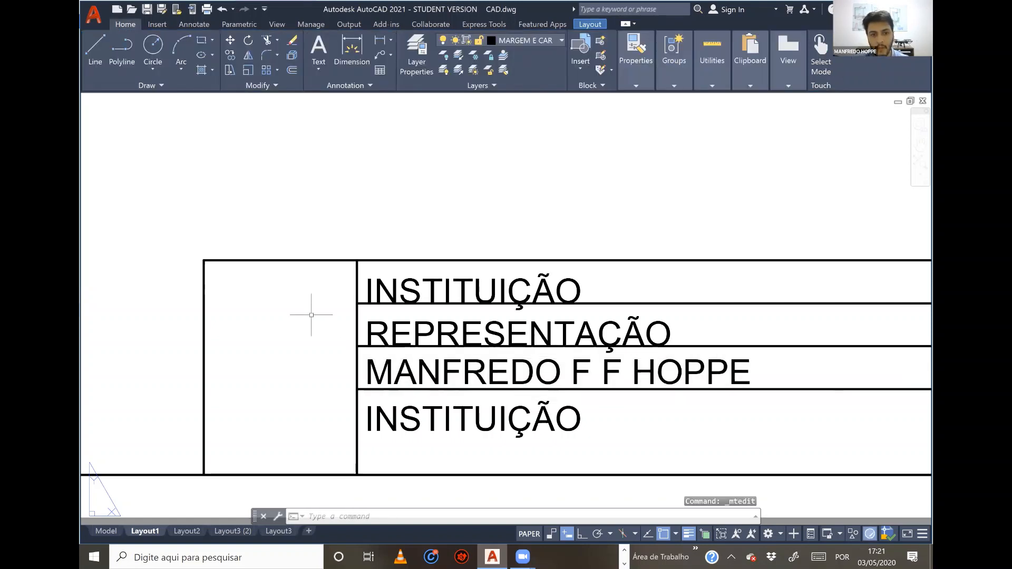
Step: Replace the INSTITUIÇÃO text in the bottom row of the wide column with CONTEÚDO
{"action": "middle_click_drag", "start_coordinate": [456, 430], "coordinate": [446, 369]}
{"action": "left_click", "coordinate": [392, 360]}
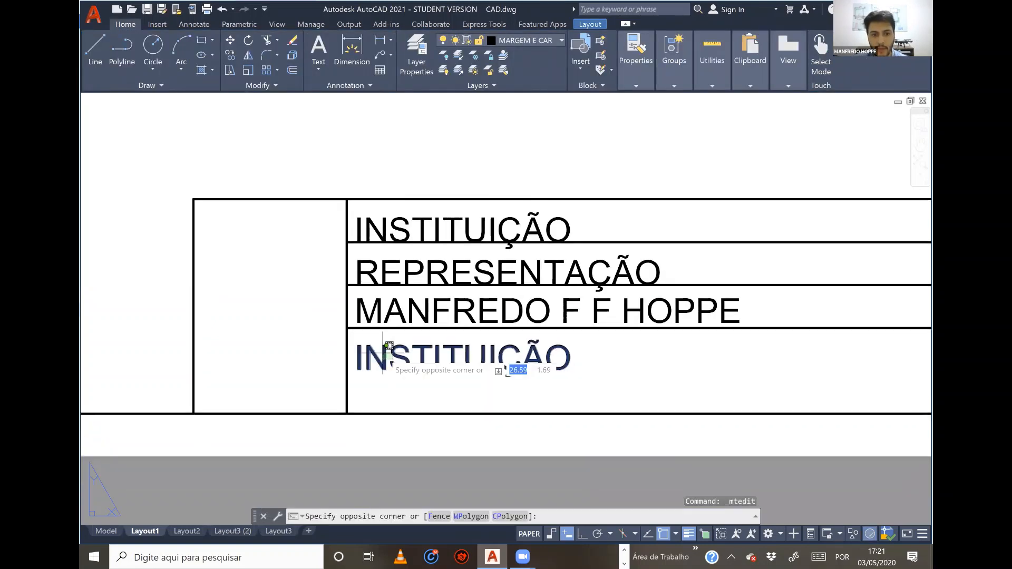
{"action": "left_click", "coordinate": [508, 371]}
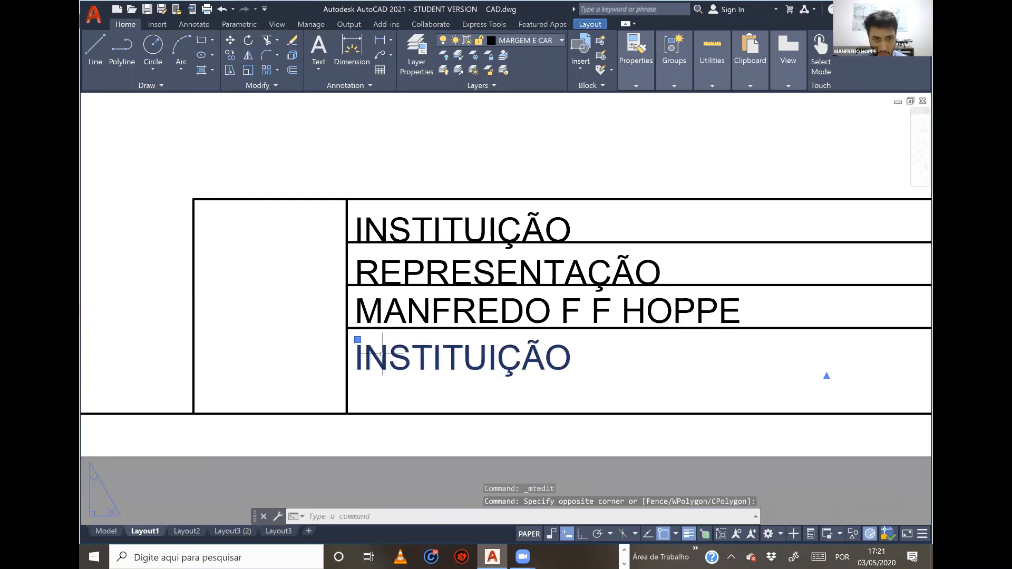
{"action": "double_click", "coordinate": [584, 367]}
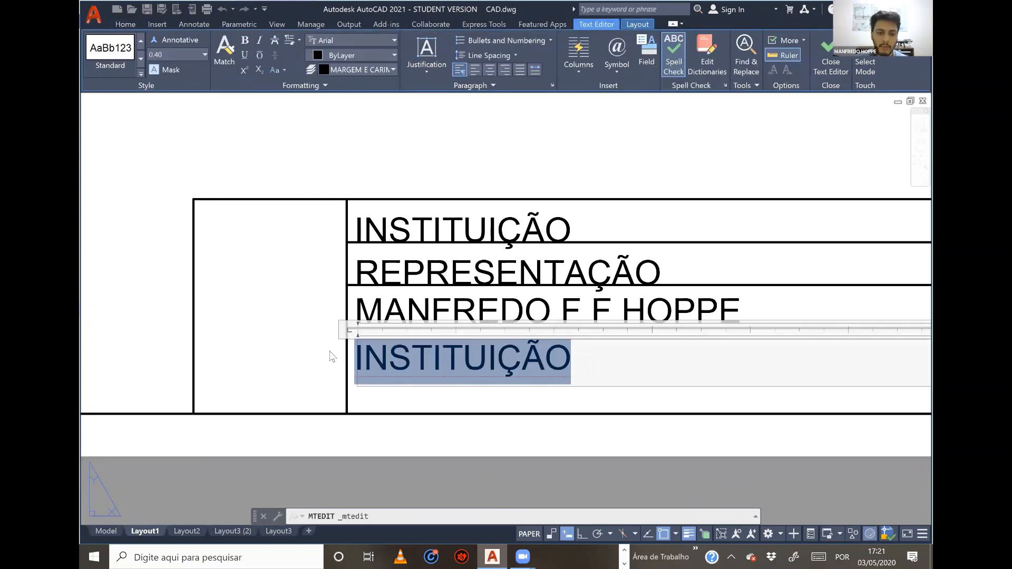
{"action": "type", "text": "CONTE"}
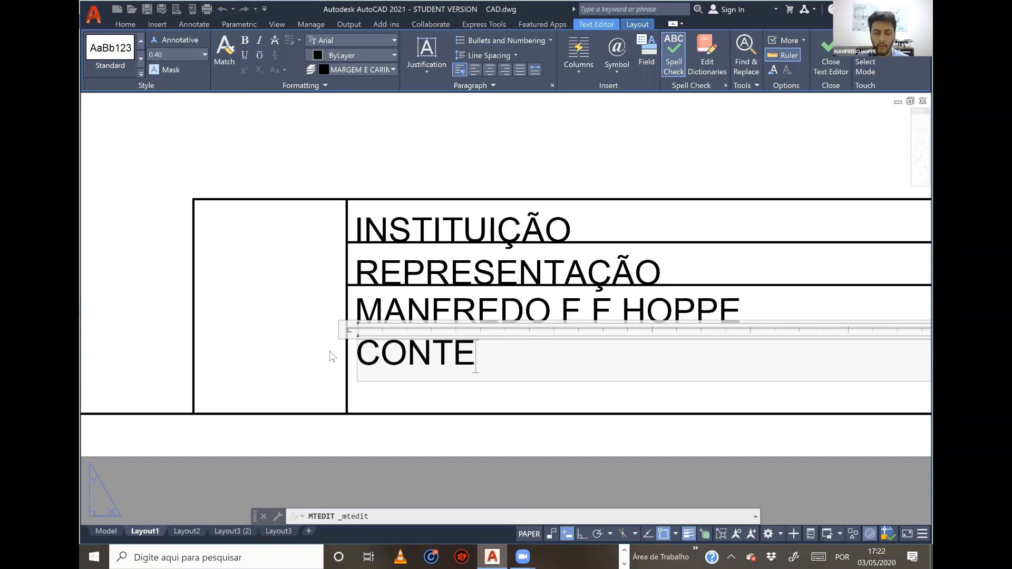
{"action": "type", "text": "ÚDO"}
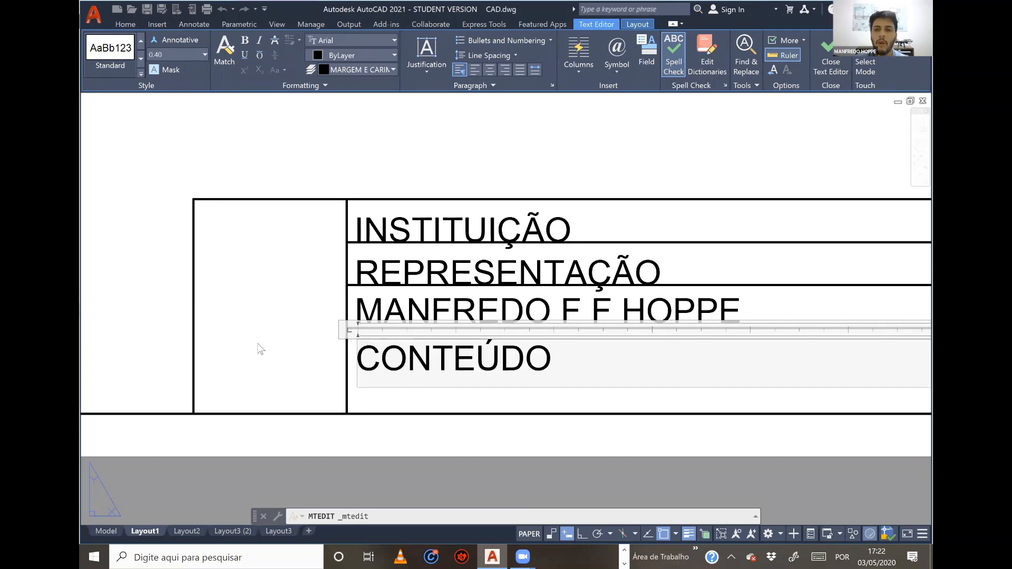
{"action": "left_click", "coordinate": [289, 318]}
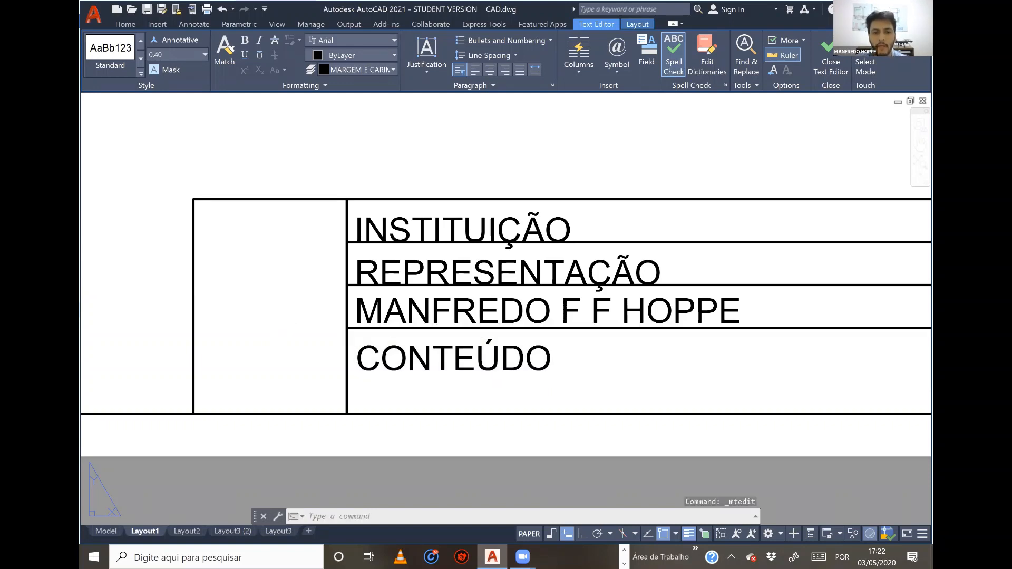
Step: Move the author's name text straight down so its letters rest on the third row's lower divider line
{"action": "scroll", "coordinate": [373, 316], "scroll_direction": "up", "scroll_amount": 5}
{"action": "left_click", "coordinate": [352, 295]}
{"action": "left_click", "coordinate": [338, 291]}
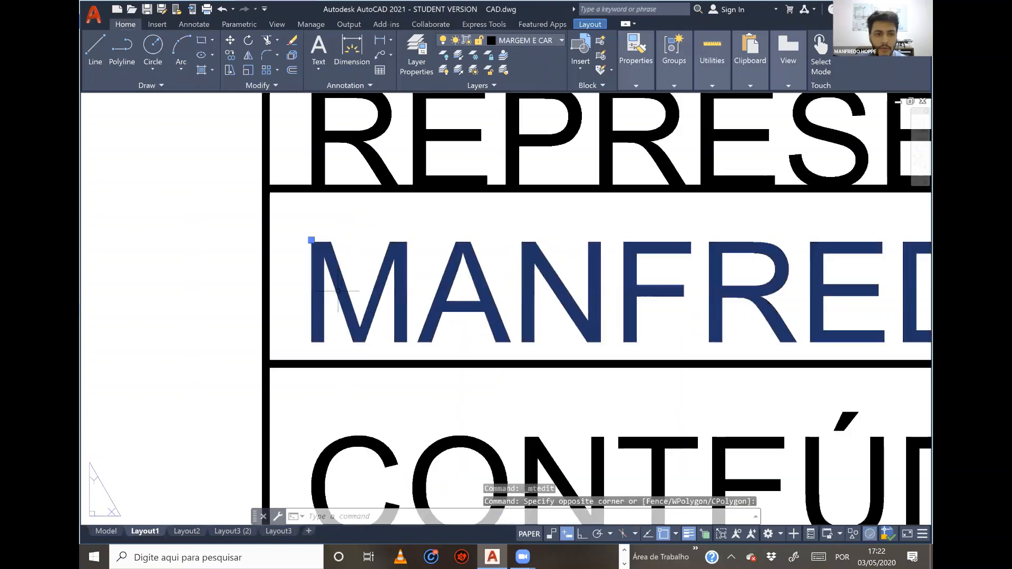
{"action": "left_click", "coordinate": [230, 40]}
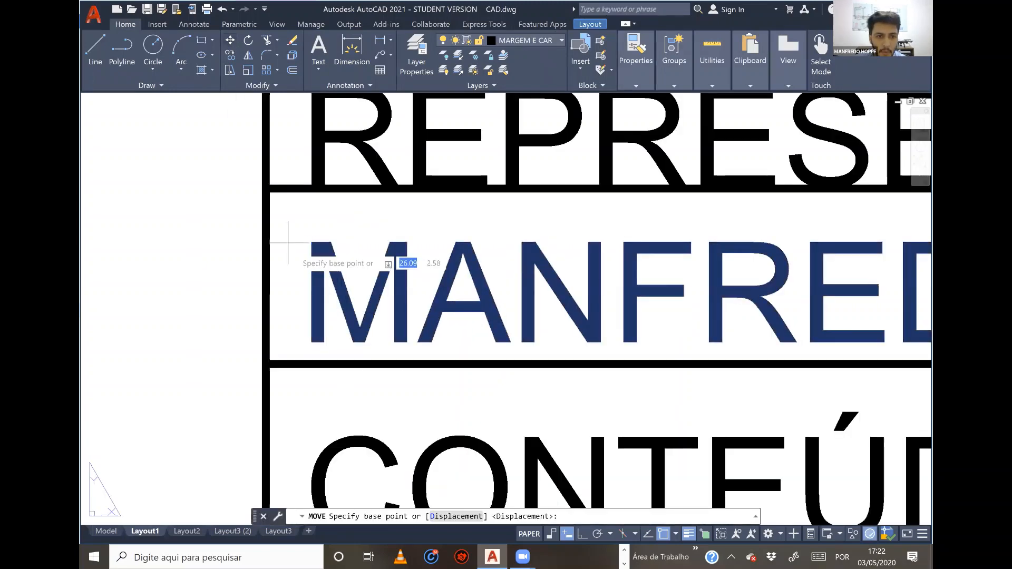
{"action": "left_click", "coordinate": [319, 333]}
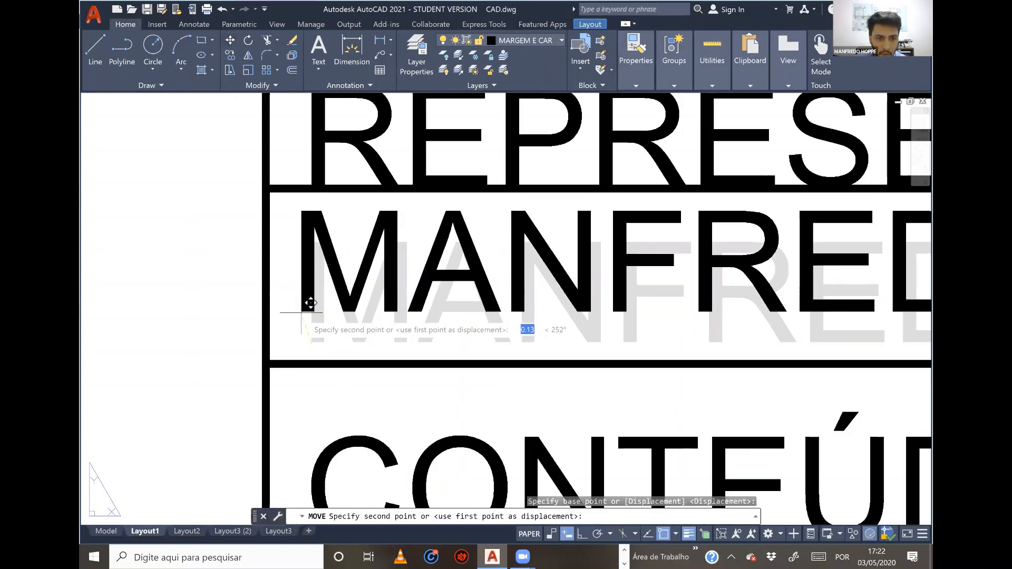
{"action": "left_click", "coordinate": [320, 352]}
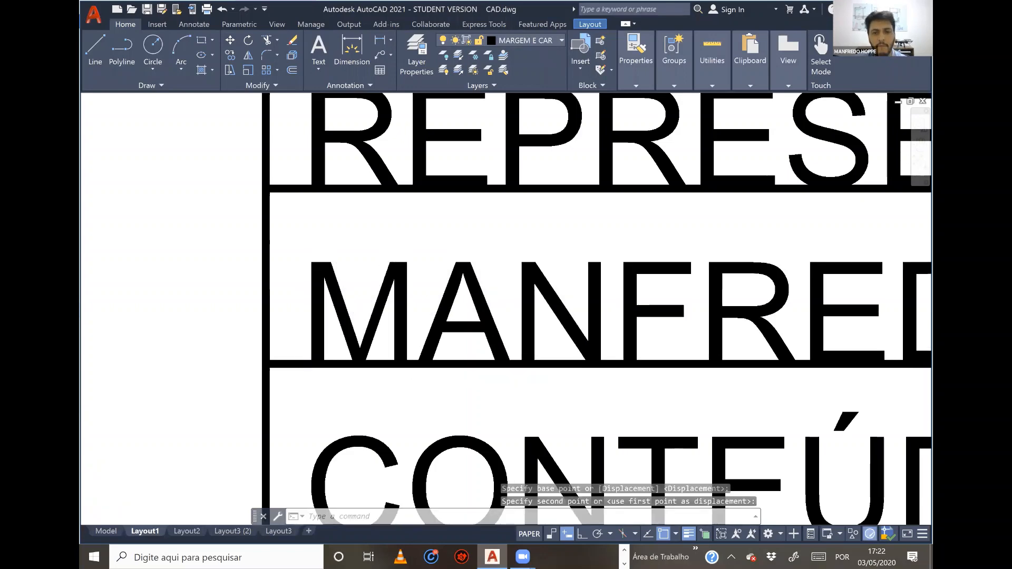
Step: Replace the INSTITUIÇÃO text in the uppermost narrow cell at the title block's right edge with TURMA
{"action": "scroll", "coordinate": [390, 297], "scroll_direction": "down", "scroll_amount": 6}
{"action": "middle_click_drag", "start_coordinate": [498, 293], "coordinate": [261, 313]}
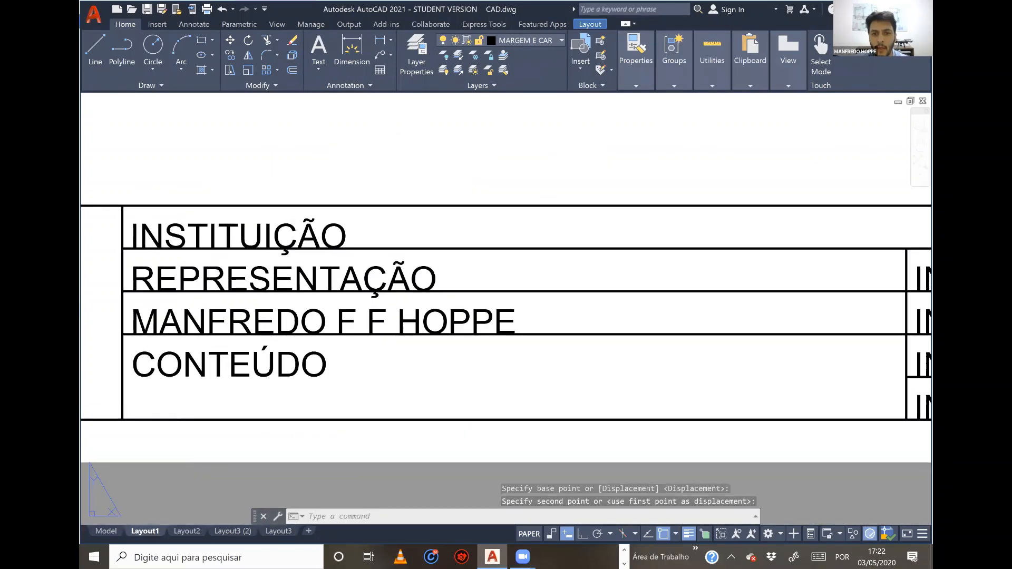
{"action": "scroll", "coordinate": [436, 294], "scroll_direction": "down", "scroll_amount": 2}
{"action": "scroll", "coordinate": [616, 300], "scroll_direction": "up", "scroll_amount": 1}
{"action": "scroll", "coordinate": [622, 298], "scroll_direction": "up", "scroll_amount": 1}
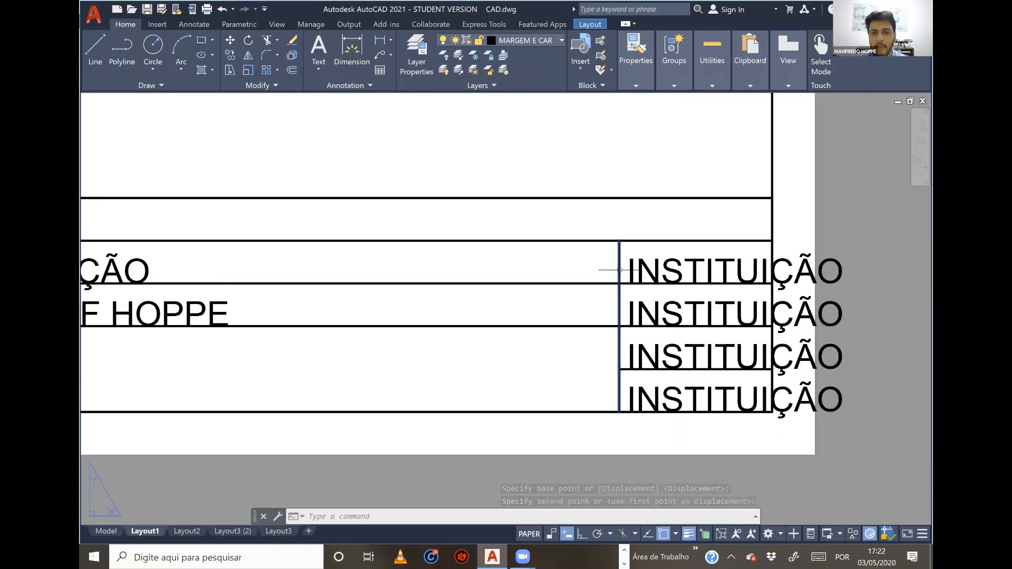
{"action": "left_click", "coordinate": [630, 254]}
{"action": "double_click", "coordinate": [635, 271]}
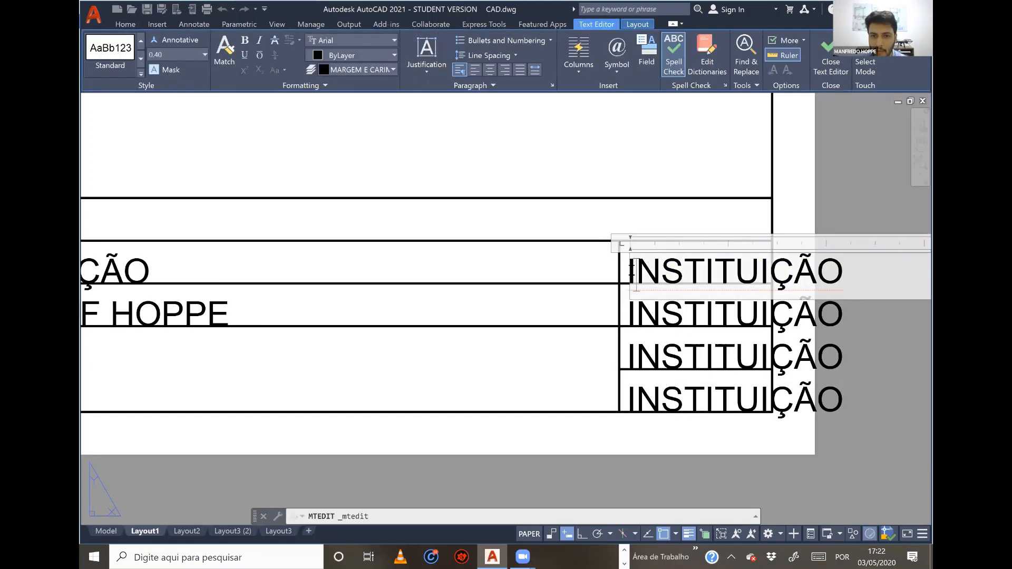
{"action": "left_click_drag", "start_coordinate": [631, 271], "coordinate": [845, 266]}
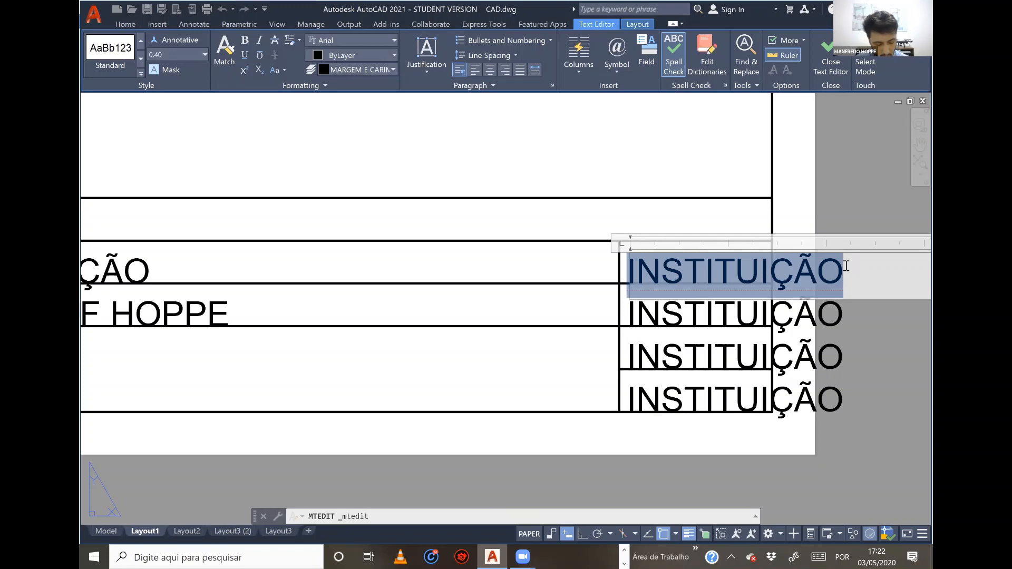
{"action": "type", "text": "TURNA"}
{"action": "key", "text": "BackSpace"}
{"action": "key", "text": "BackSpace"}
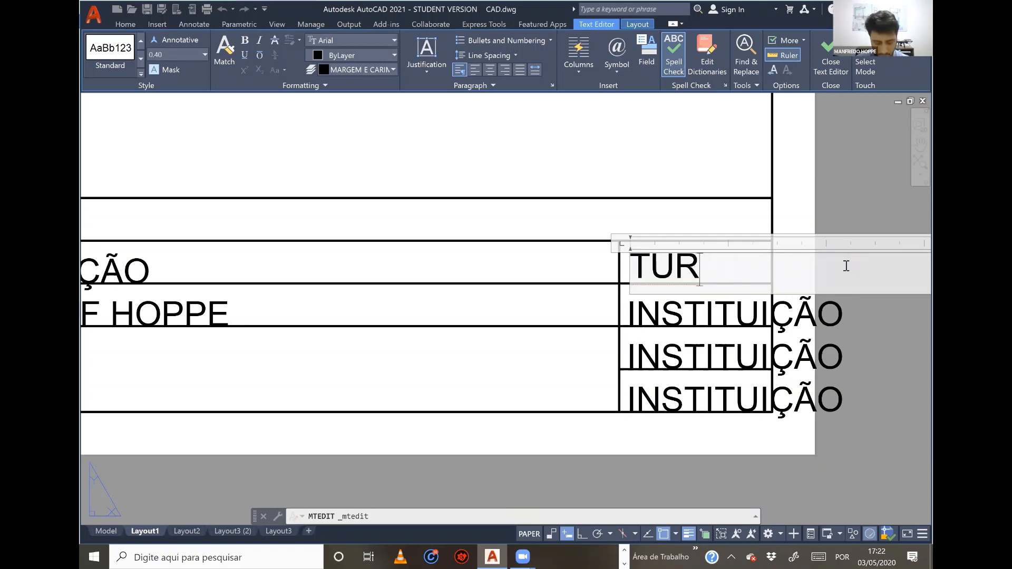
{"action": "type", "text": "MA"}
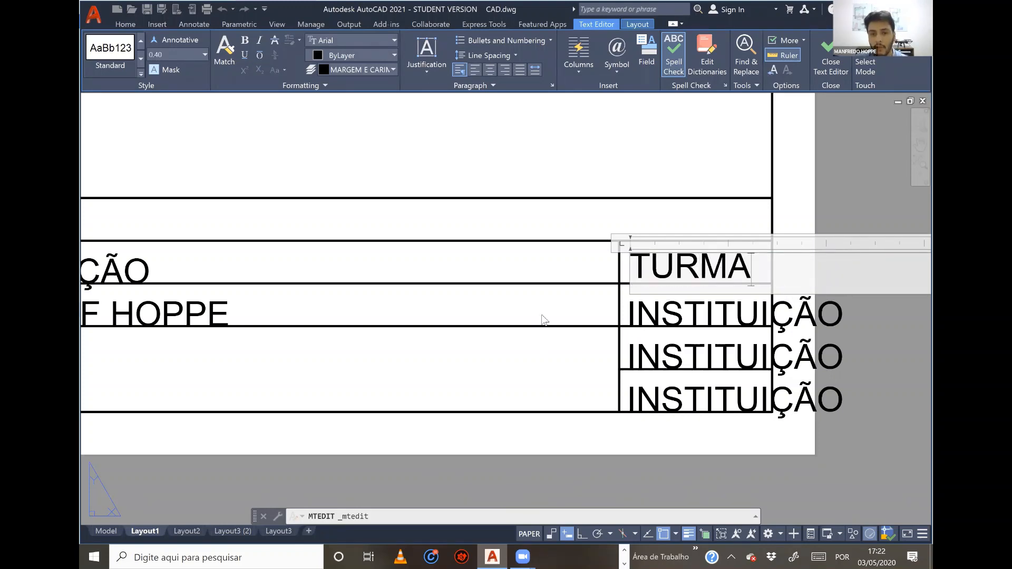
{"action": "left_click", "coordinate": [591, 315]}
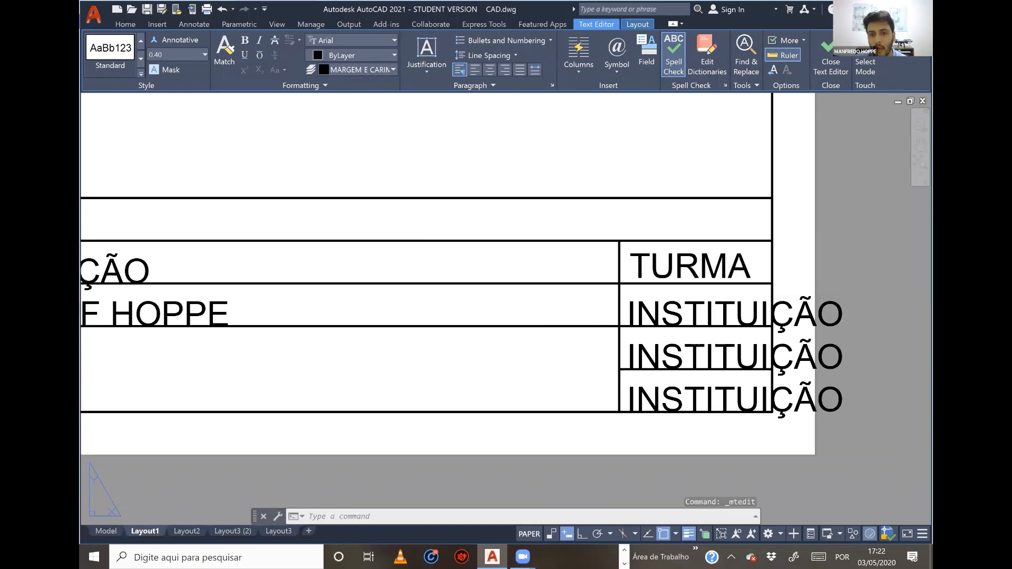
Step: Clear the INSTITUIÇÃO text in the second narrow cell, directly below TURMA
{"action": "double_click", "coordinate": [642, 319]}
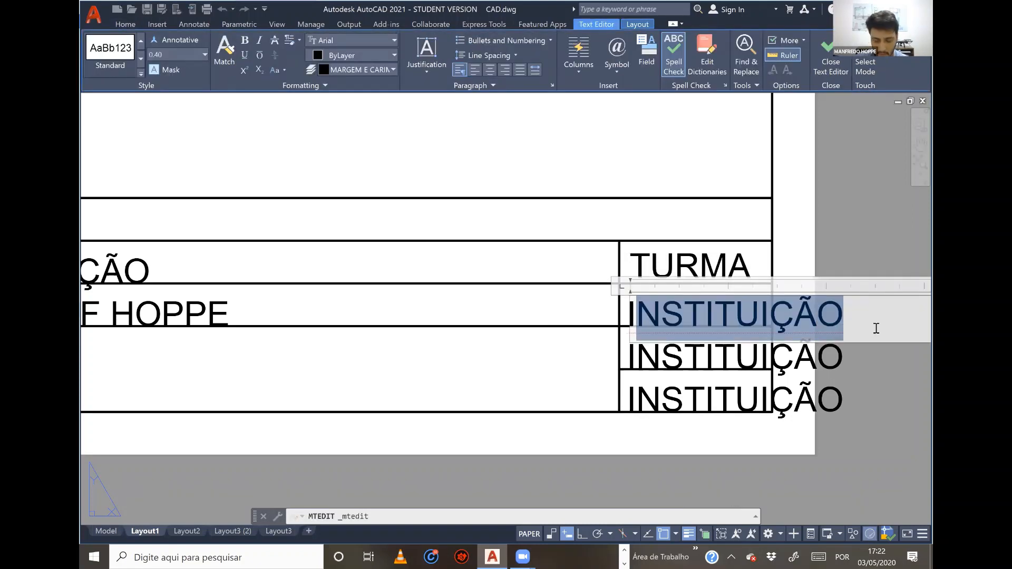
{"action": "key", "text": "Delete"}
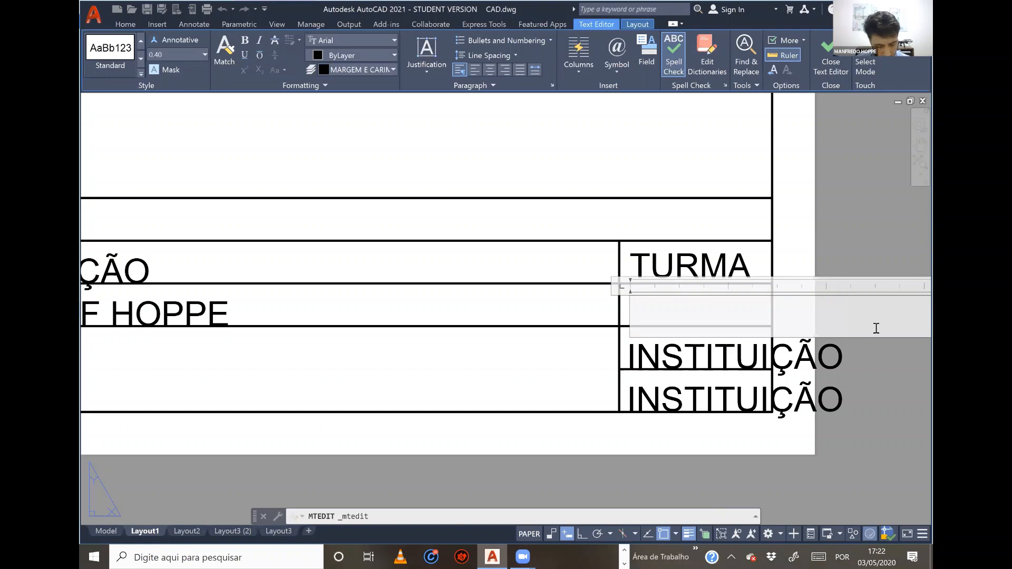
{"action": "type", "text": "MATR"}
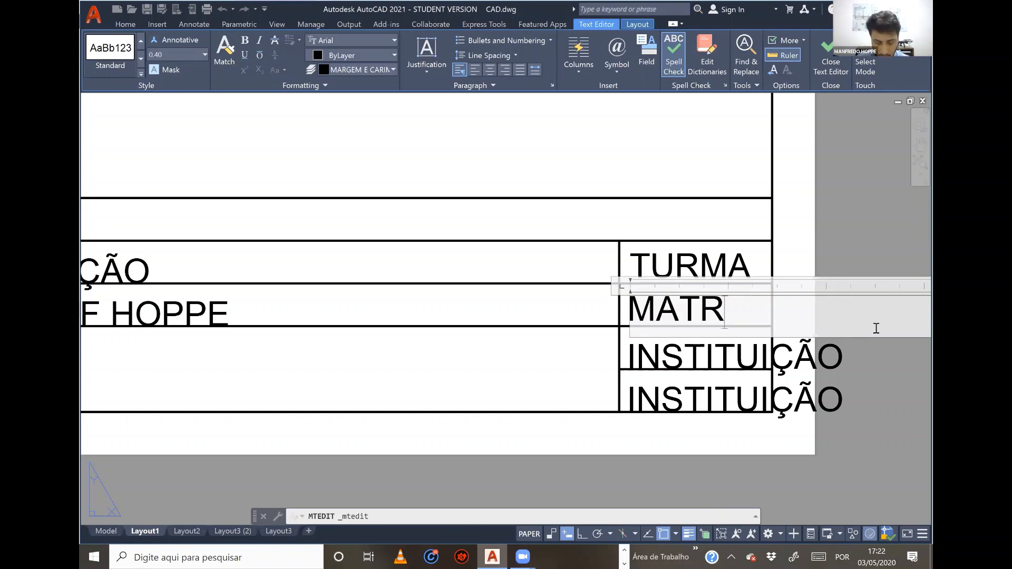
{"action": "key", "text": "BackSpace"}
{"action": "key", "text": "BackSpace"}
{"action": "key", "text": "BackSpace"}
{"action": "key", "text": "BackSpace"}
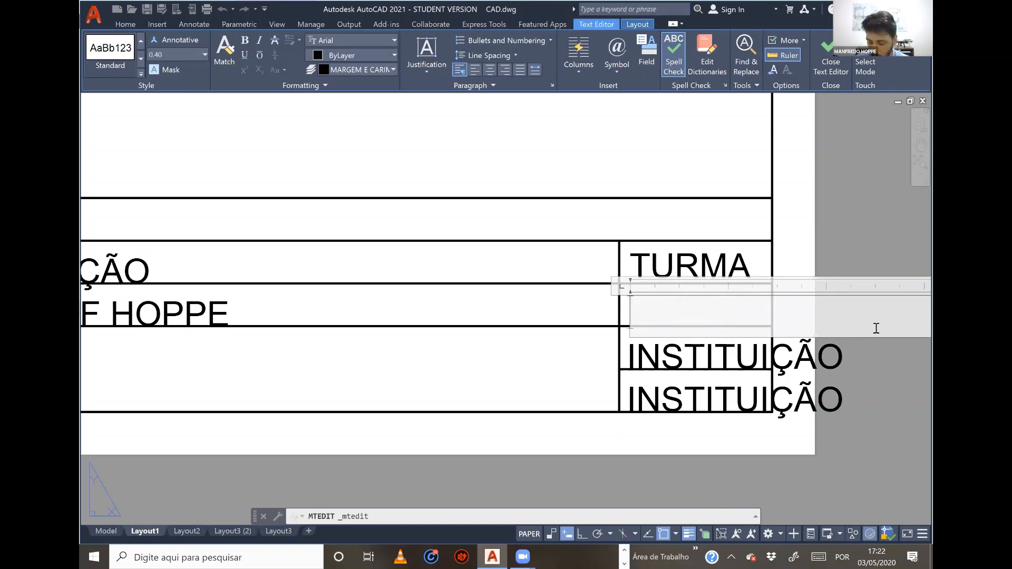
{"action": "type", "text": "12345"}
{"action": "key", "text": "BackSpace"}
{"action": "key", "text": "BackSpace"}
{"action": "key", "text": "BackSpace"}
{"action": "key", "text": "BackSpace"}
{"action": "key", "text": "BackSpace"}
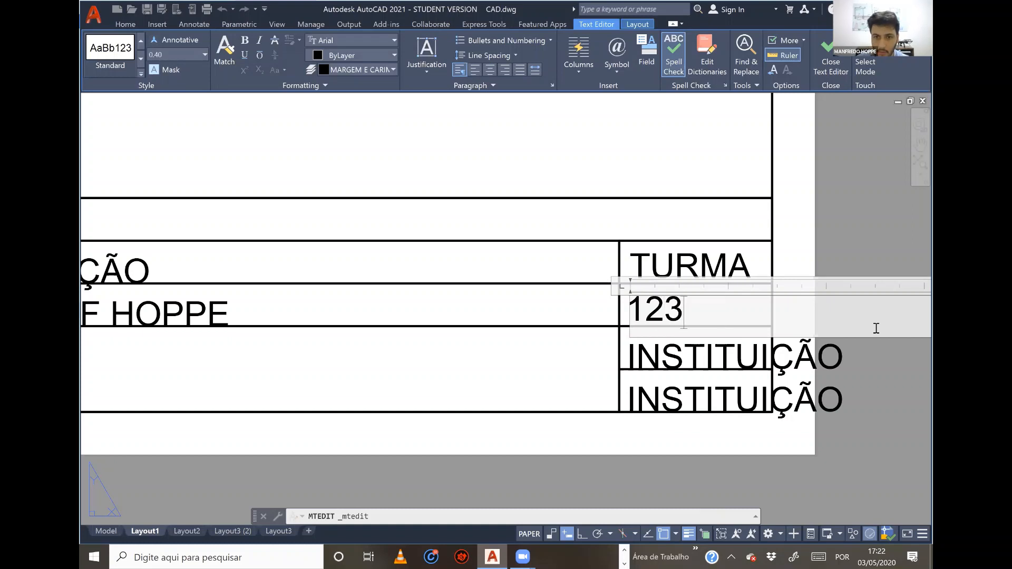
Step: Enter MATRICULA as the text of the emptied narrow cell below TURMA
{"action": "type", "text": "MAT"}
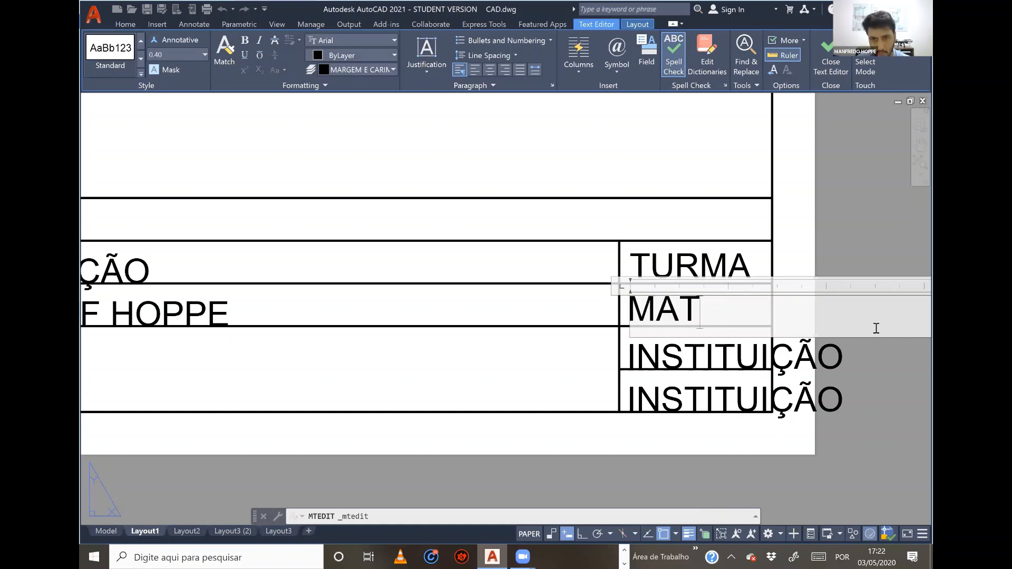
{"action": "type", "text": "RI"}
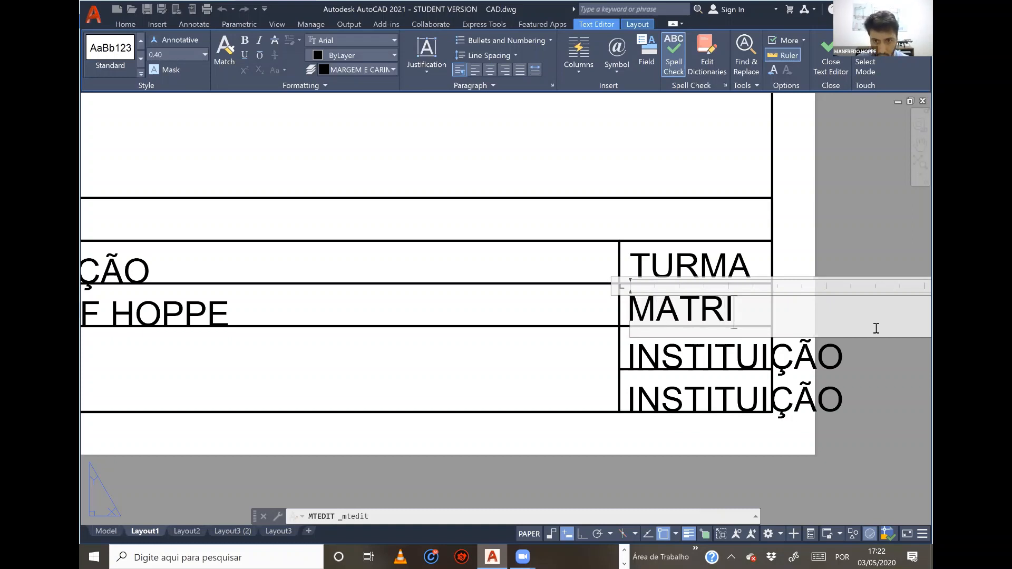
{"action": "type", "text": "CU"}
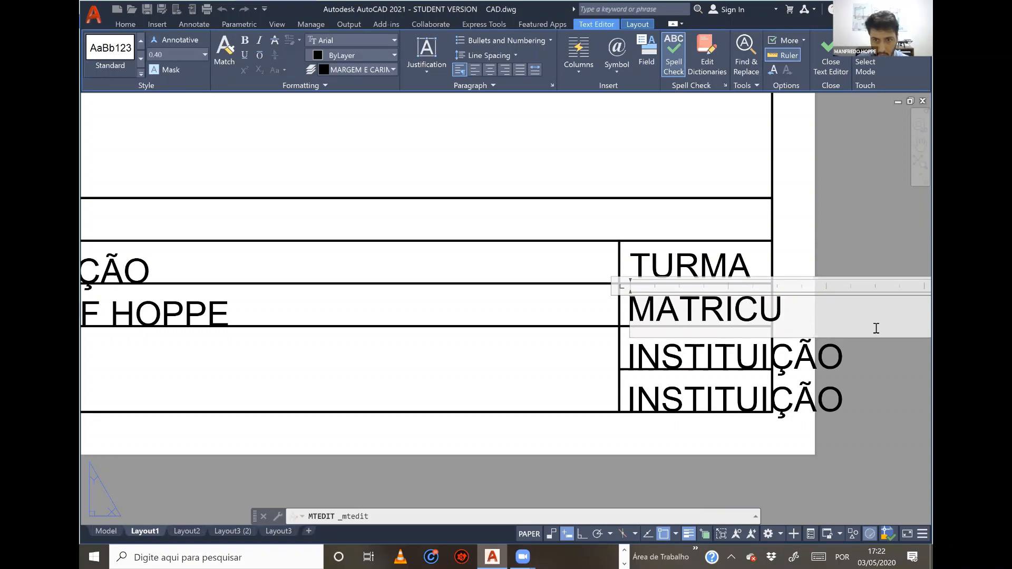
{"action": "type", "text": "LA"}
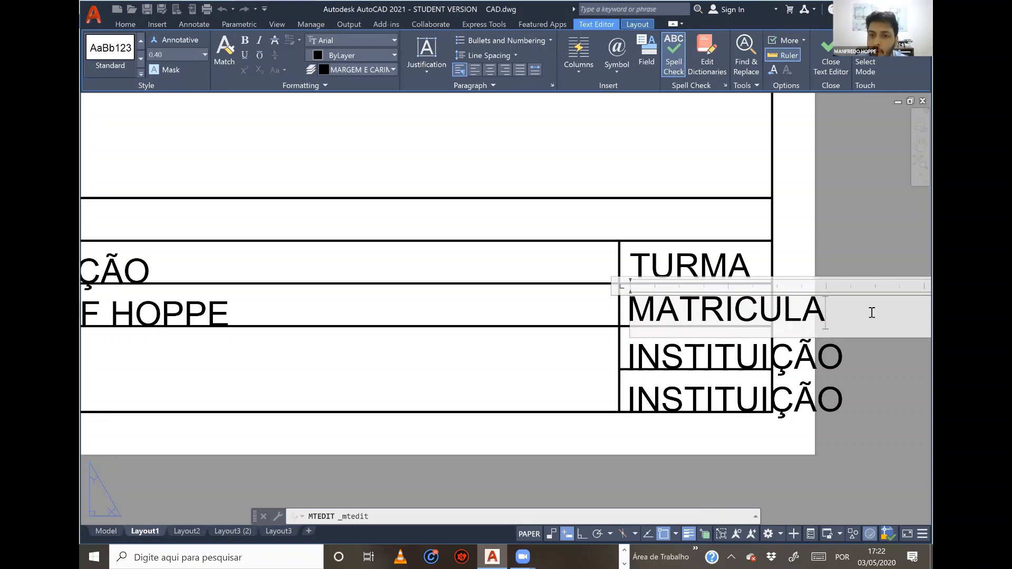
Step: Set the height of the whole MATRICULA text to 0.30 and finish editing it
{"action": "left_click_drag", "start_coordinate": [872, 313], "coordinate": [625, 317]}
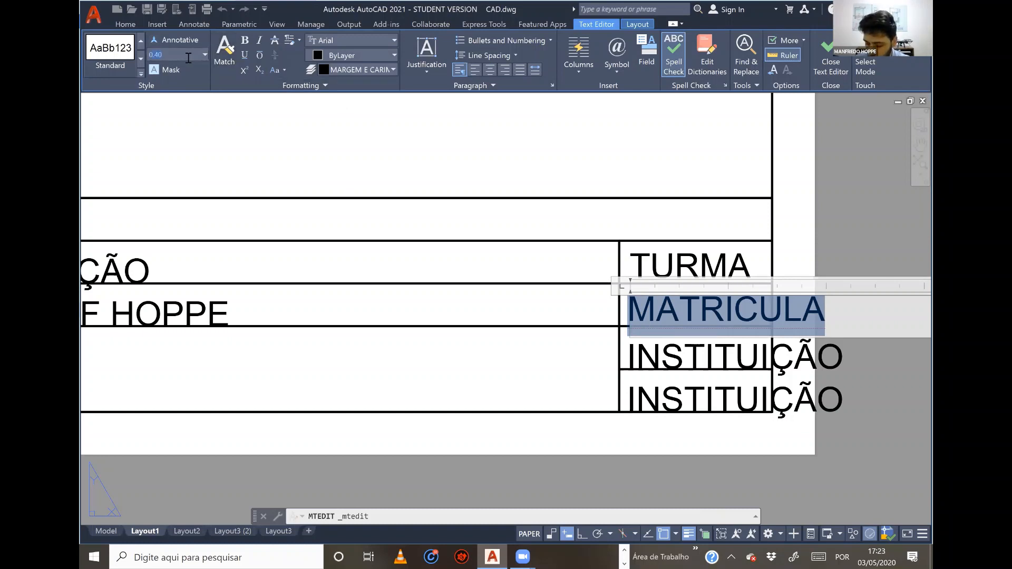
{"action": "type", "text": "0.2"}
{"action": "key", "text": "Return"}
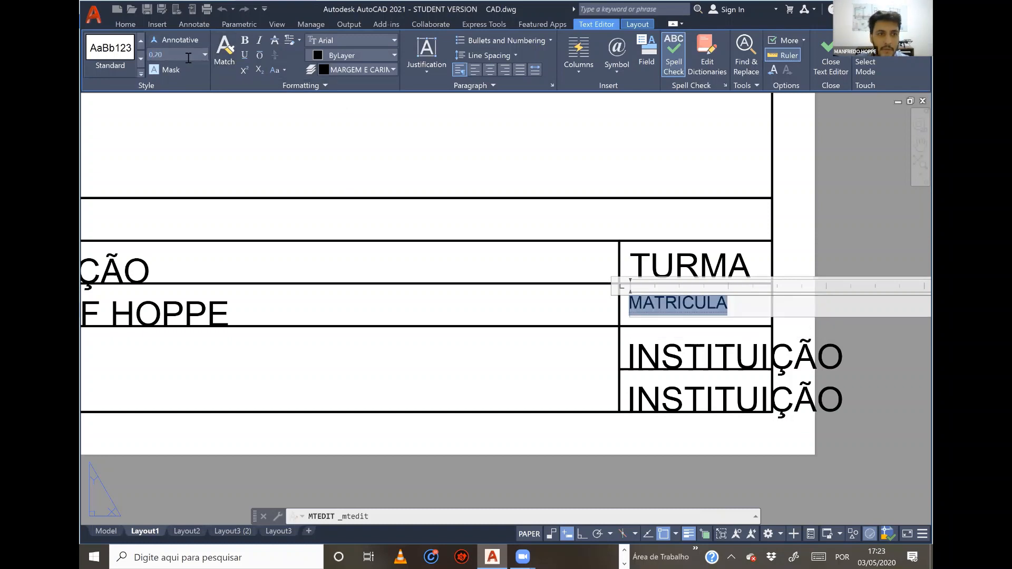
{"action": "key", "text": "Return"}
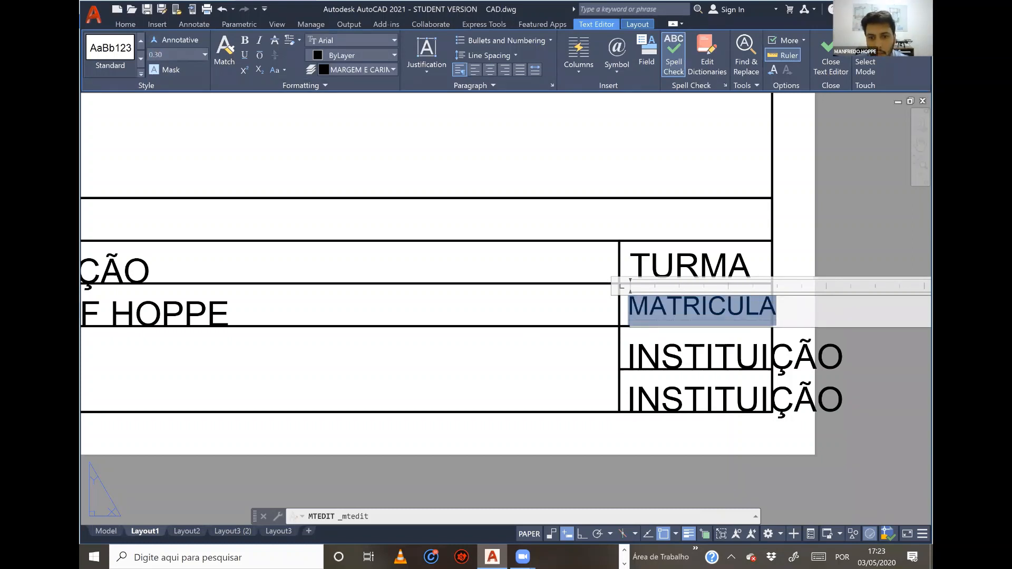
{"action": "key", "text": "Escape"}
Step: Move the MATRICULA text slightly to the left so it fits between its cell's vertical borders
{"action": "left_click", "coordinate": [655, 308]}
{"action": "scroll", "coordinate": [655, 309], "scroll_direction": "up", "scroll_amount": 2}
{"action": "left_click", "coordinate": [651, 308]}
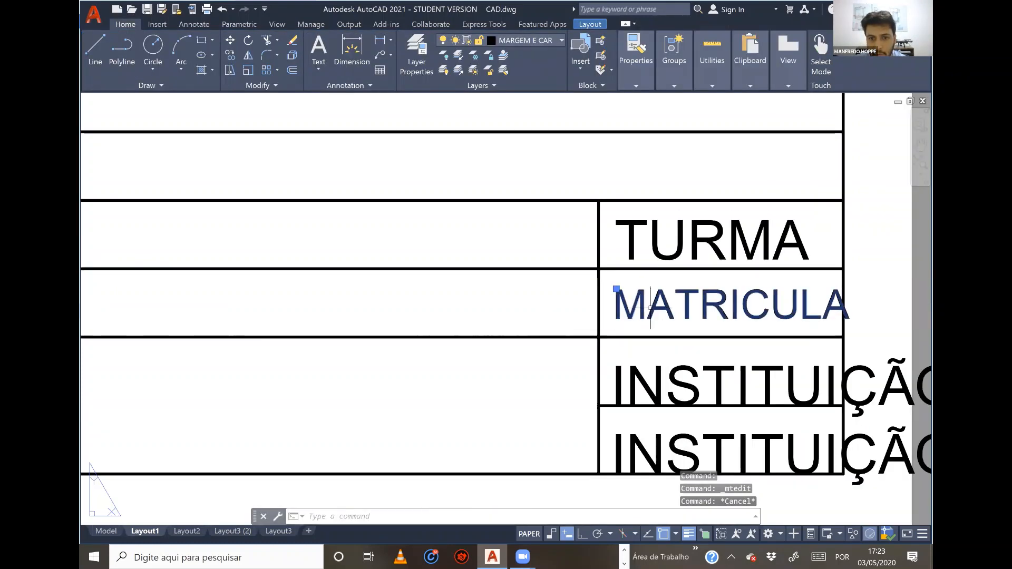
{"action": "left_click", "coordinate": [230, 40]}
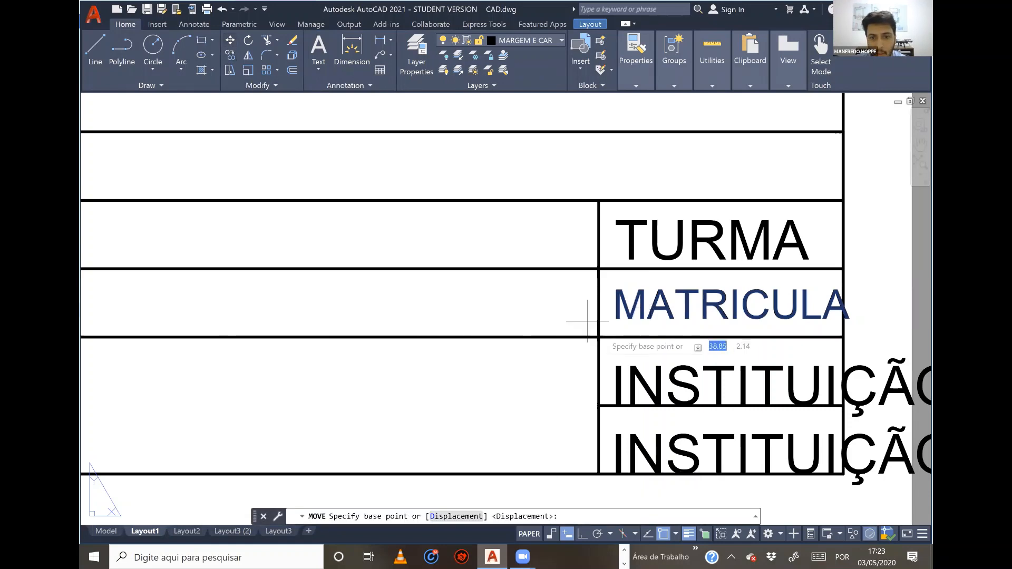
{"action": "left_click", "coordinate": [570, 298]}
{"action": "left_click", "coordinate": [555, 309]}
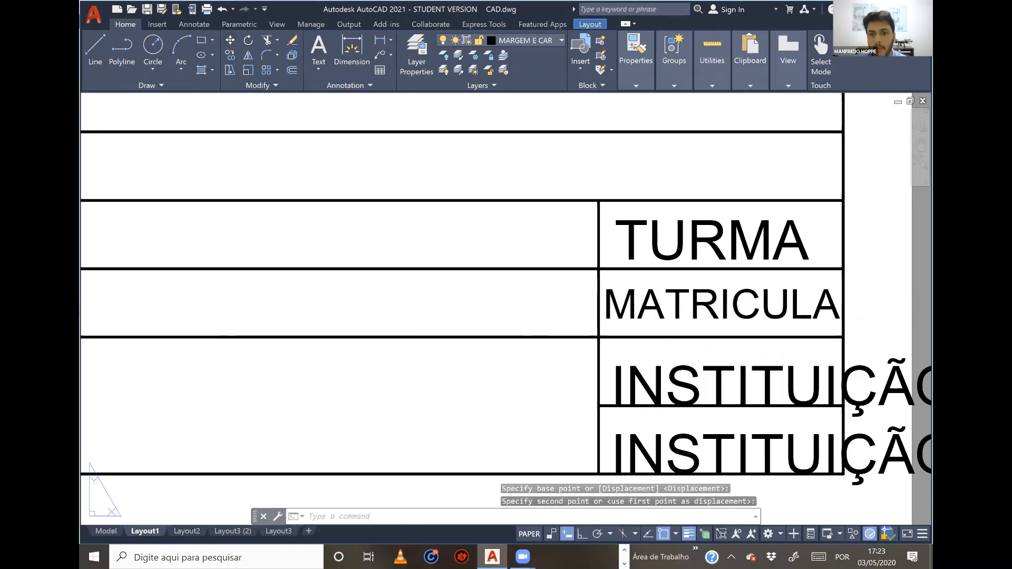
{"action": "scroll", "coordinate": [572, 336], "scroll_direction": "down", "scroll_amount": 2}
{"action": "key", "text": "Escape"}
Step: Replace the INSTITUIÇÃO text in the third narrow cell, below MATRICULA, with DATA
{"action": "middle_click_drag", "start_coordinate": [631, 380], "coordinate": [602, 348]}
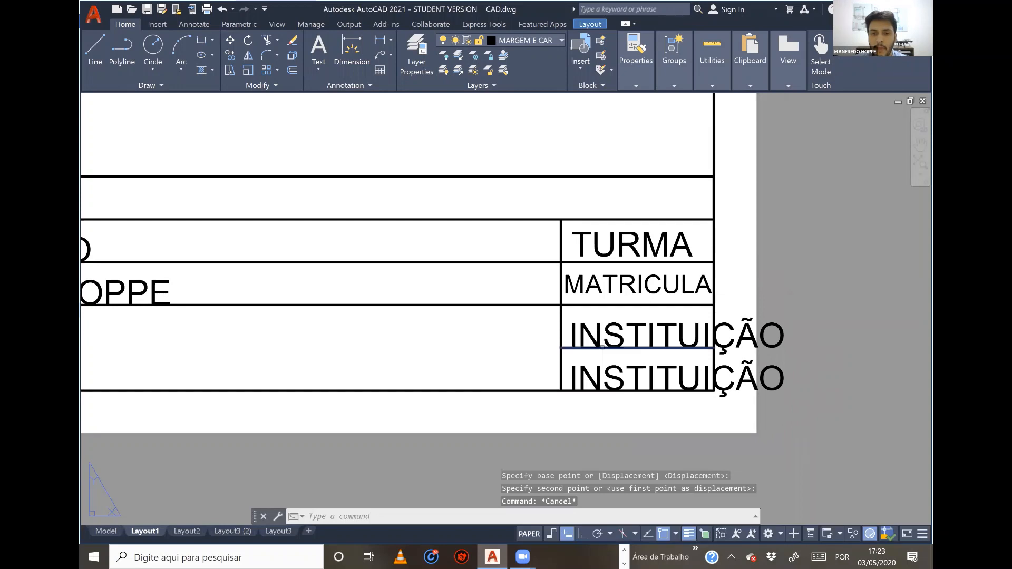
{"action": "left_click", "coordinate": [602, 339]}
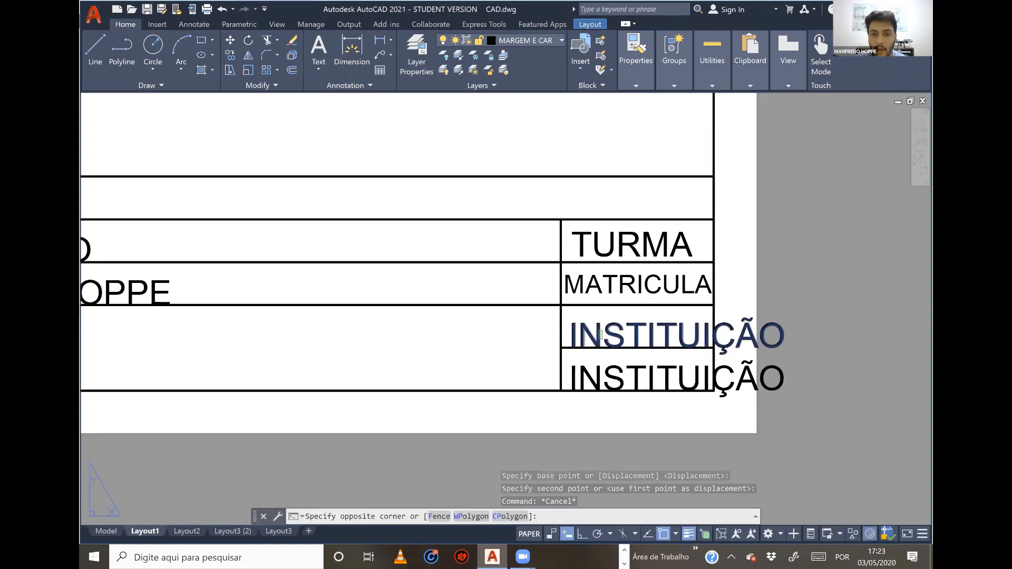
{"action": "double_click", "coordinate": [600, 339]}
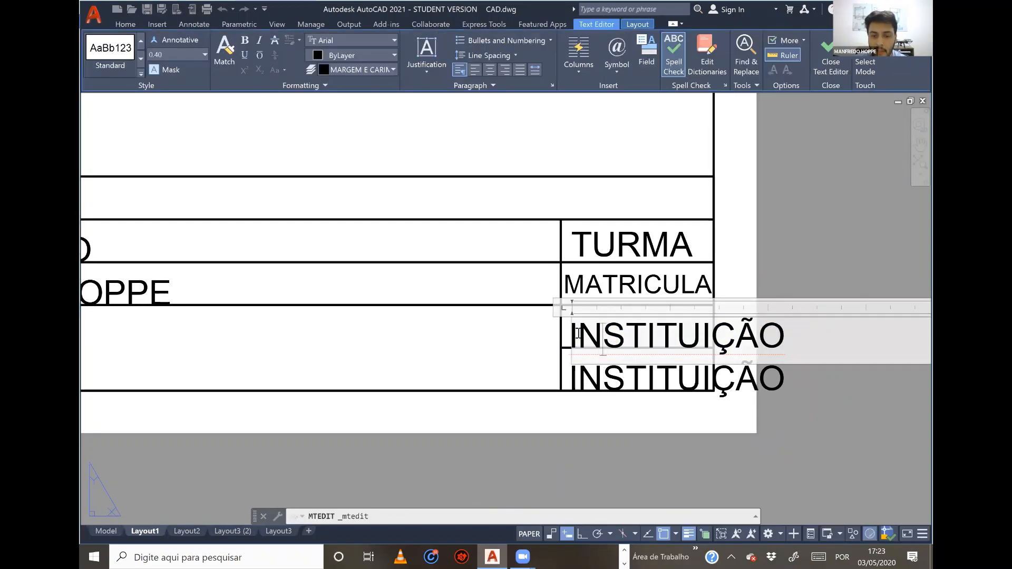
{"action": "left_click_drag", "start_coordinate": [578, 337], "coordinate": [776, 341]}
{"action": "key", "text": "BackSpace"}
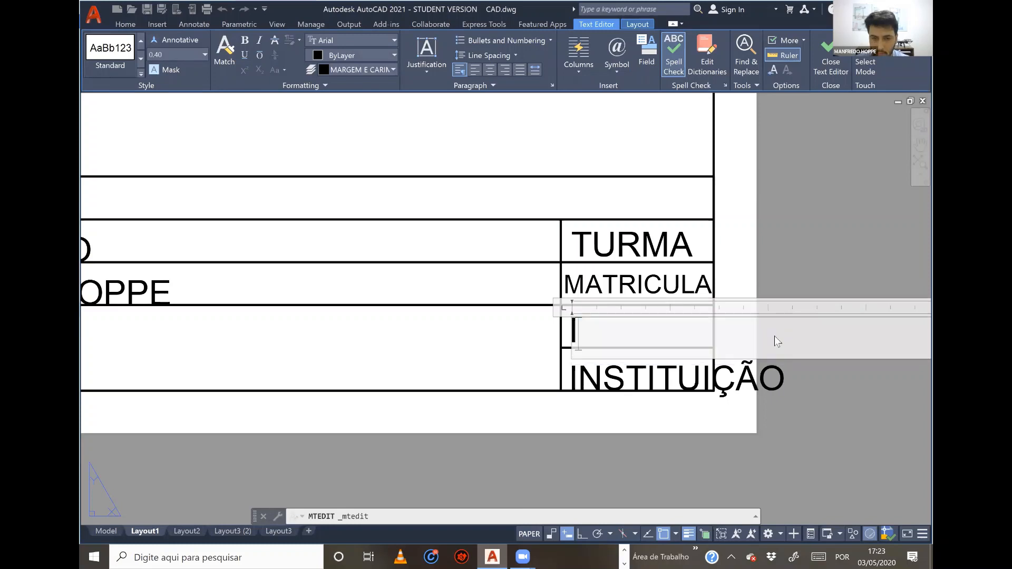
{"action": "key", "text": "BackSpace"}
{"action": "type", "text": "DATA"}
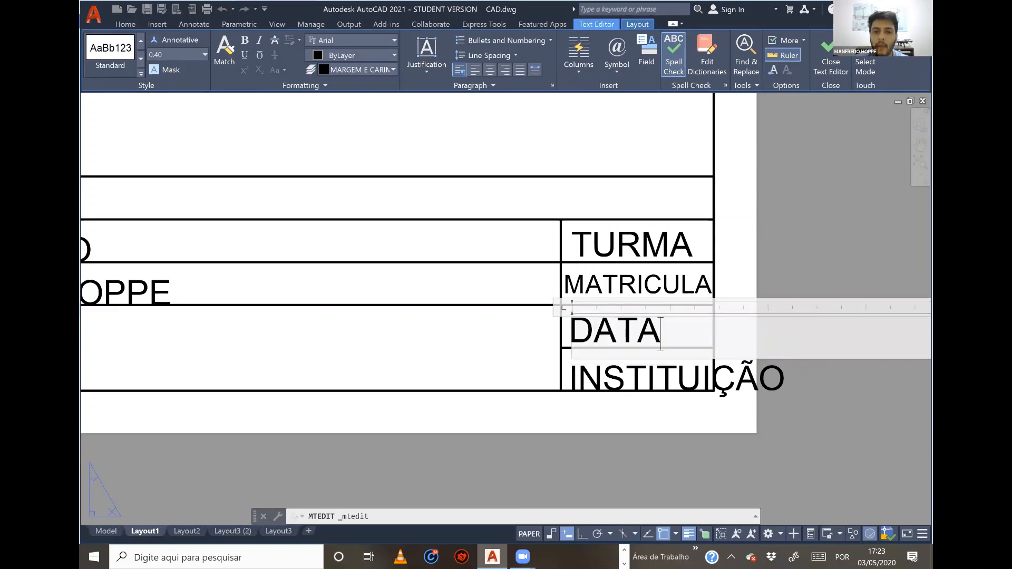
{"action": "left_click", "coordinate": [527, 339]}
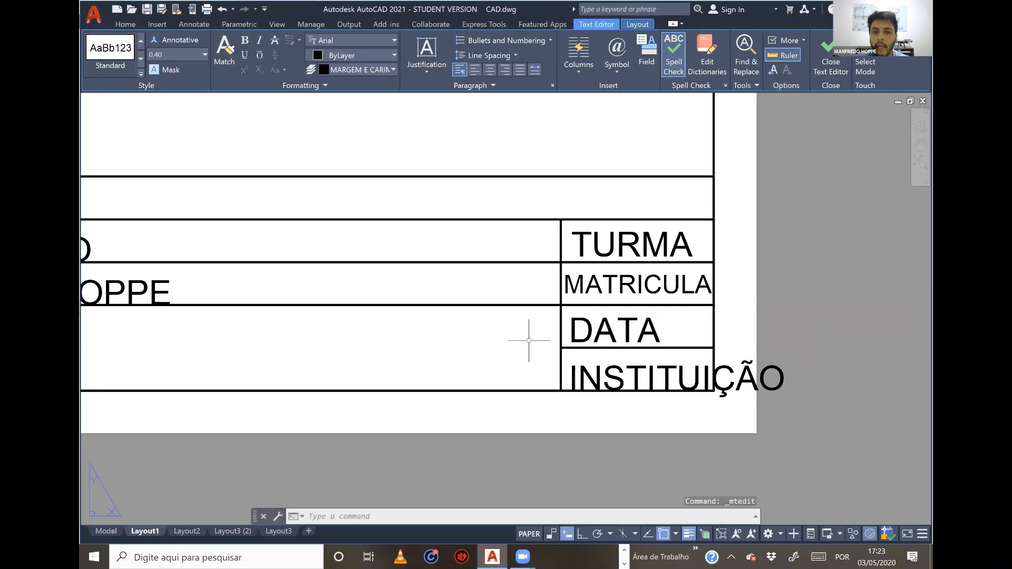
Step: Replace the INSTITUIÇÃO text in the lowest narrow cell, below DATA, with EX 01
{"action": "left_click", "coordinate": [572, 364]}
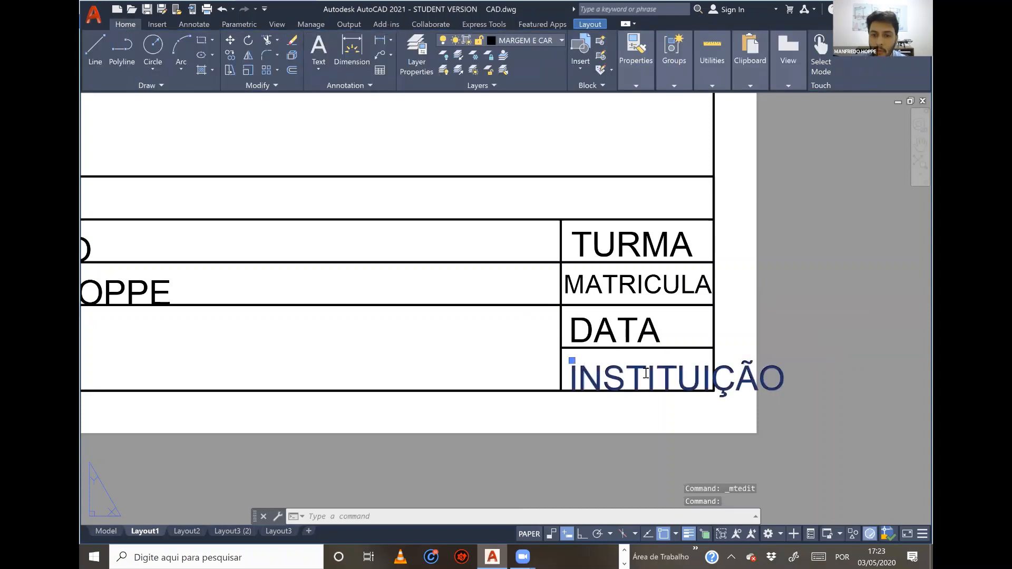
{"action": "double_click", "coordinate": [787, 376]}
{"action": "left_click_drag", "start_coordinate": [787, 375], "coordinate": [555, 363]}
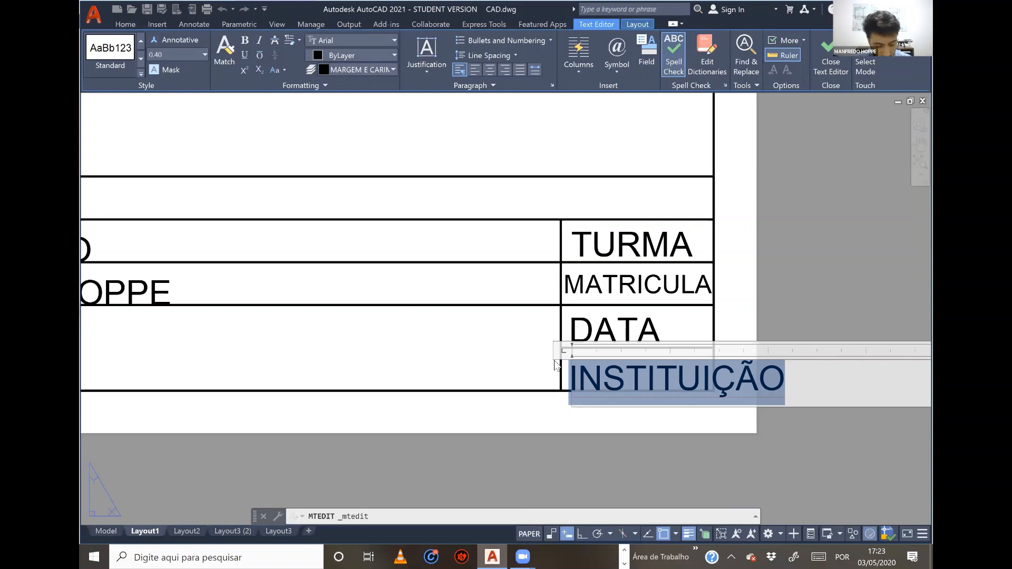
{"action": "type", "text": "EX 01"}
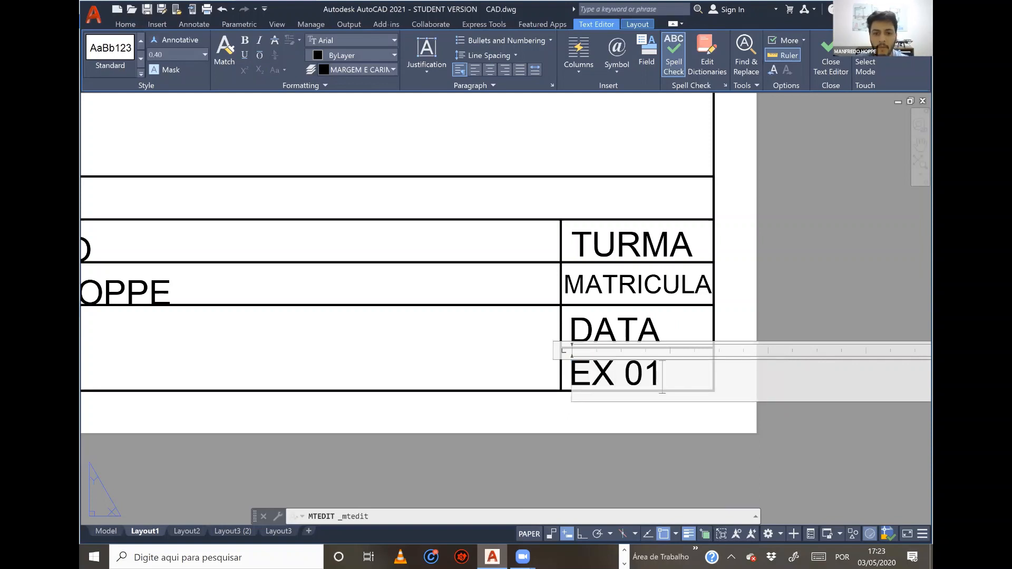
{"action": "key", "text": "Escape"}
Step: Draw a small upright rectangle freehand in the upper left part of the title block's empty leftmost cell
{"action": "scroll", "coordinate": [490, 384], "scroll_direction": "down", "scroll_amount": 4}
{"action": "middle_click_drag", "start_coordinate": [491, 385], "coordinate": [582, 401]}
{"action": "scroll", "coordinate": [325, 360], "scroll_direction": "up", "scroll_amount": 2}
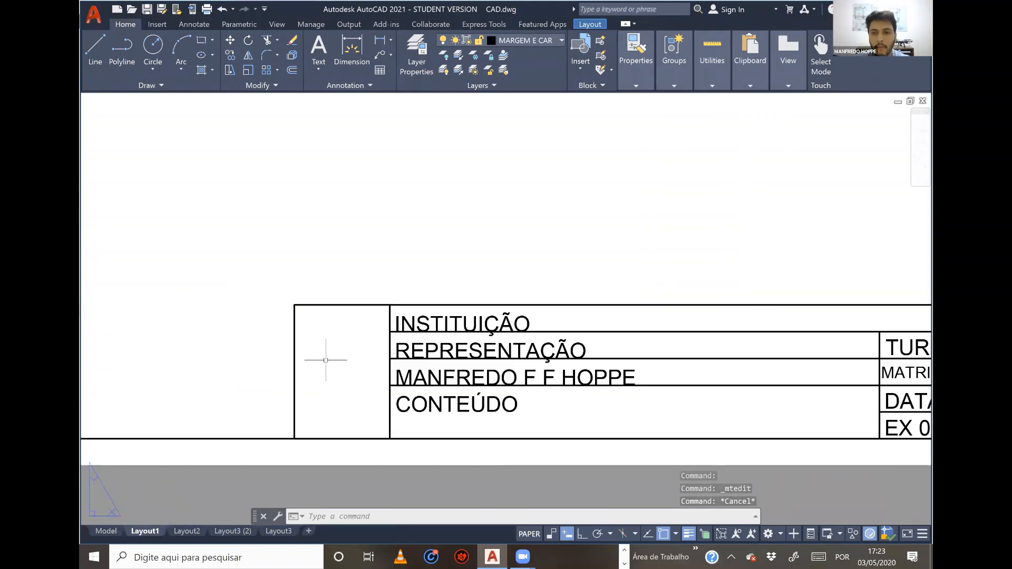
{"action": "scroll", "coordinate": [326, 361], "scroll_direction": "up", "scroll_amount": 2}
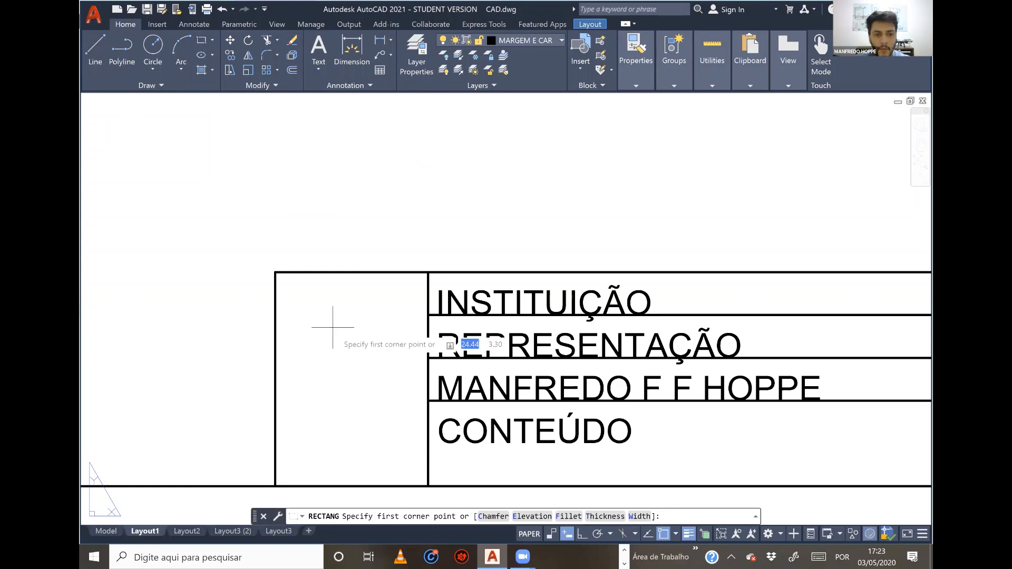
{"action": "left_click", "coordinate": [290, 298]}
{"action": "left_click", "coordinate": [354, 376]}
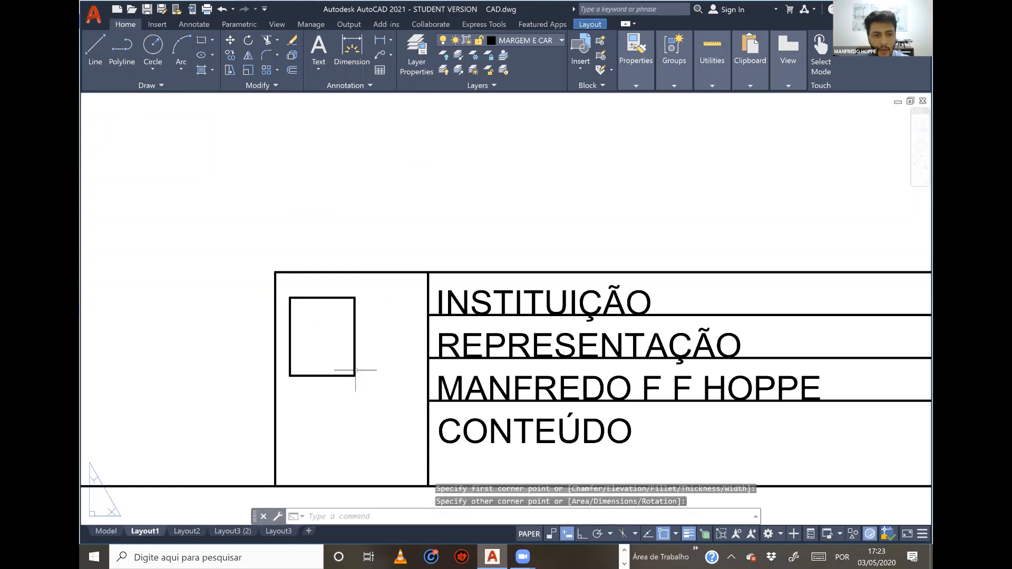